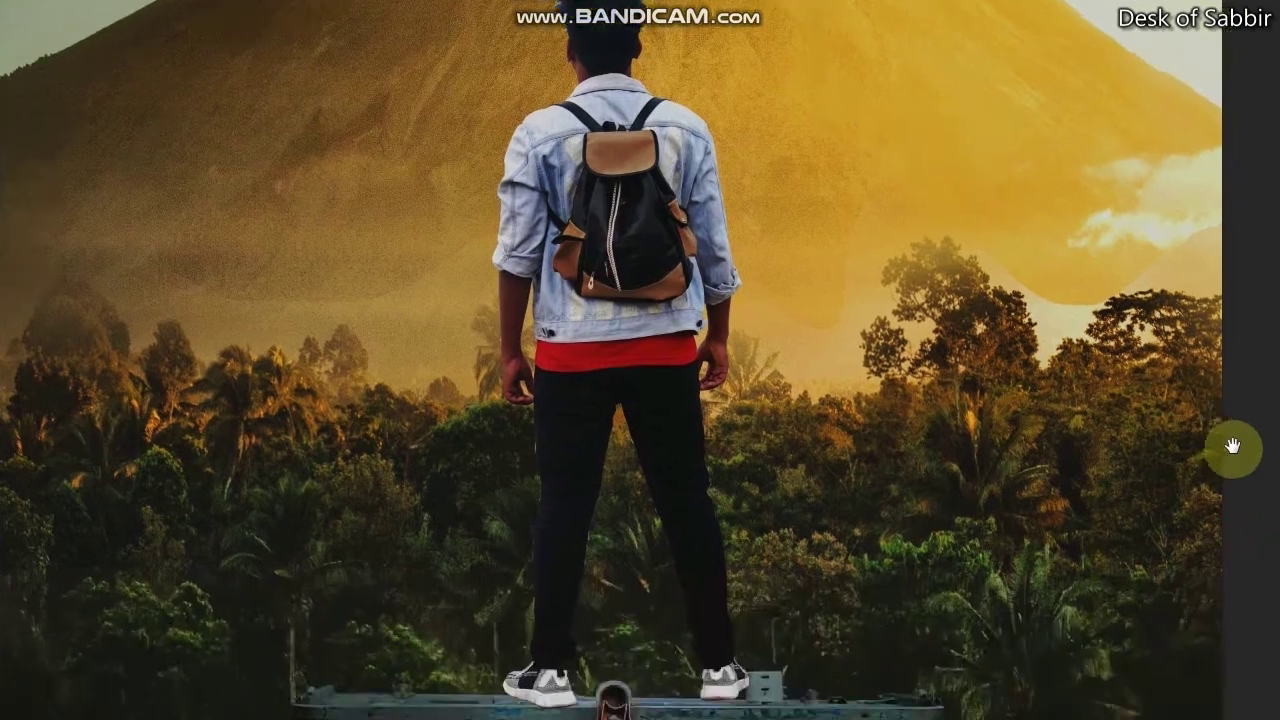
Zoom in and out on the finished JOURNEY OF MY LIFE poster to inspect its details
scroll(1073, 458, "down", 2)
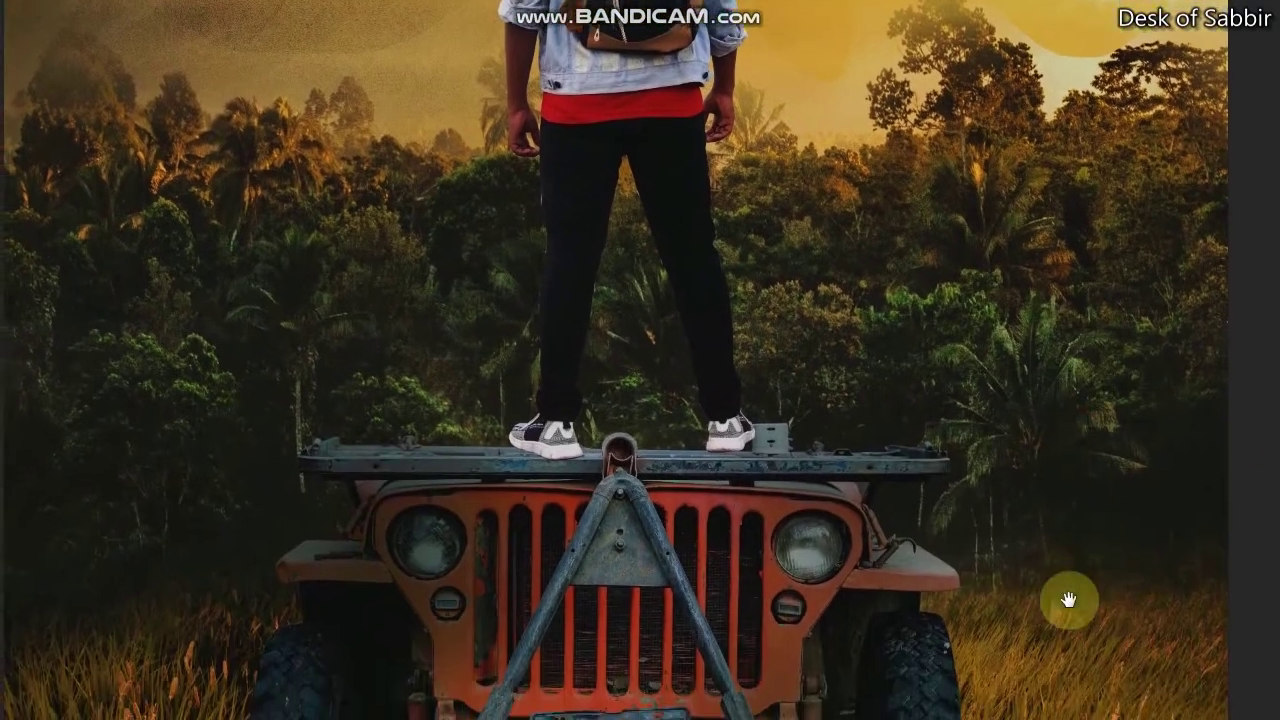
scroll(1069, 600, "down", 2)
scroll(1063, 506, "down", 2)
scroll(1017, 589, "down", 3)
scroll(1030, 512, "down", 3)
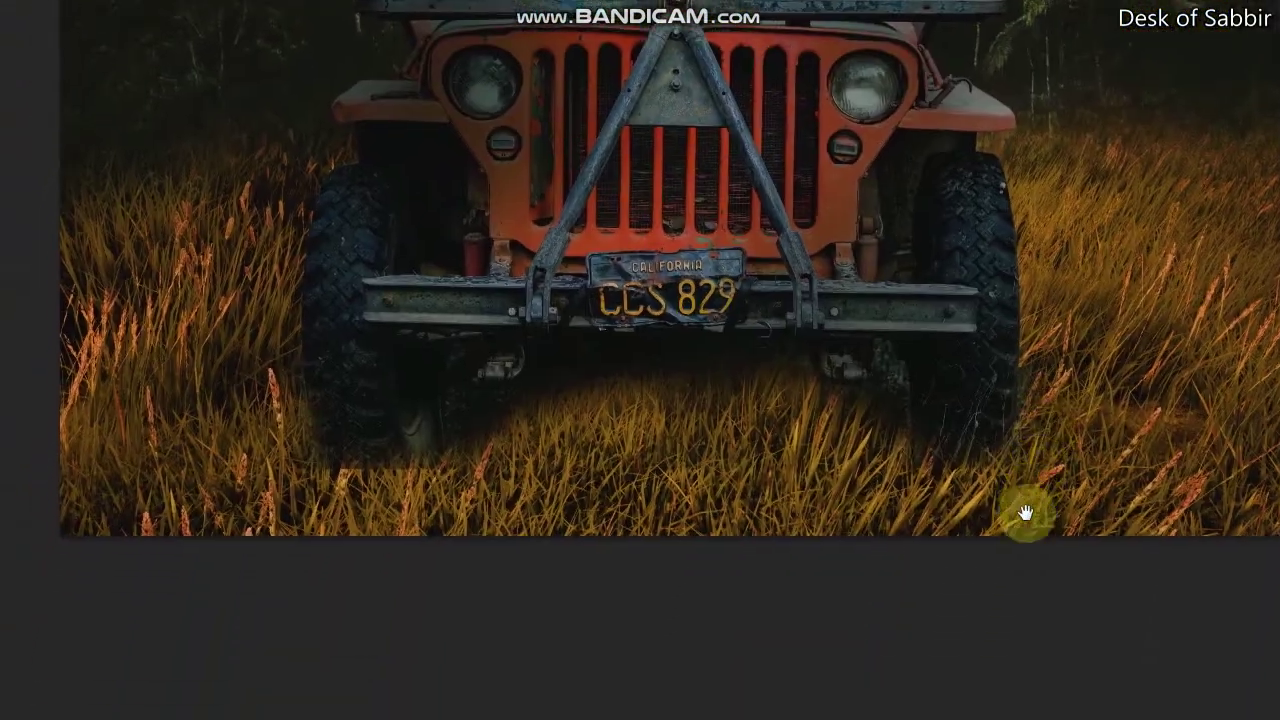
scroll(1020, 566, "down", 1)
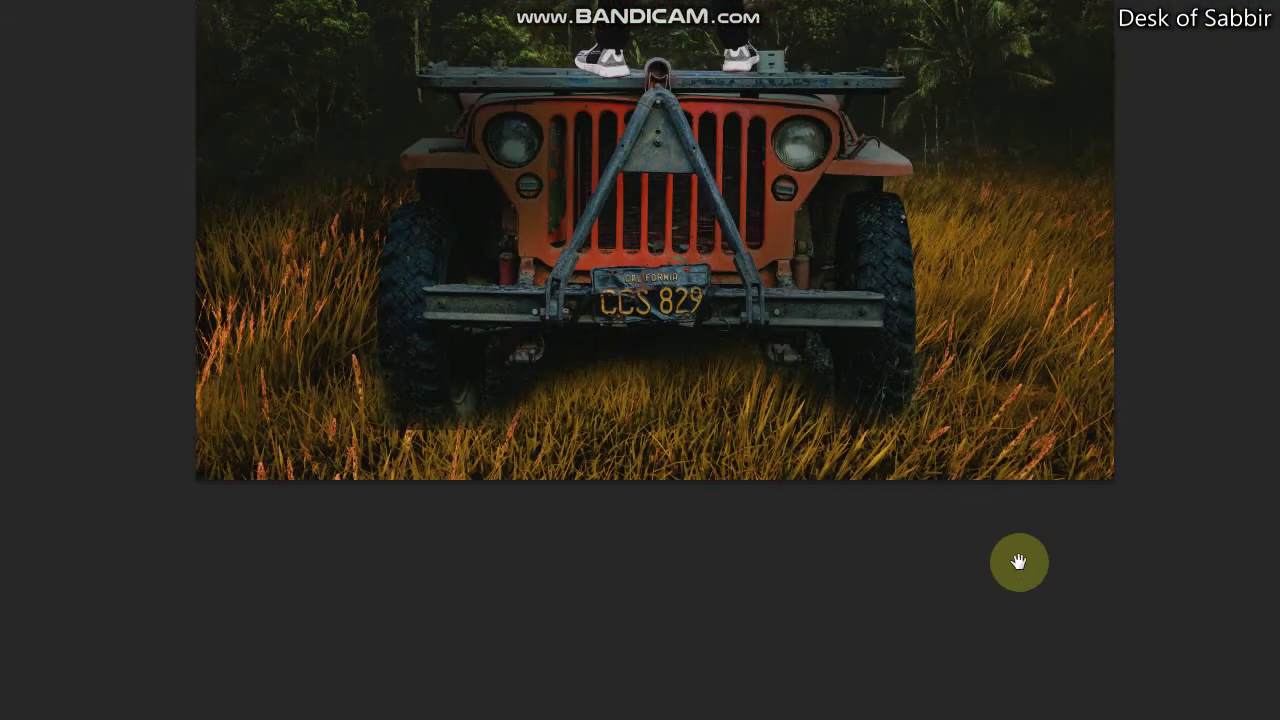
scroll(960, 540, "up", 2)
scroll(900, 512, "up", 3)
scroll(900, 510, "up", 1)
scroll(900, 510, "down", 1)
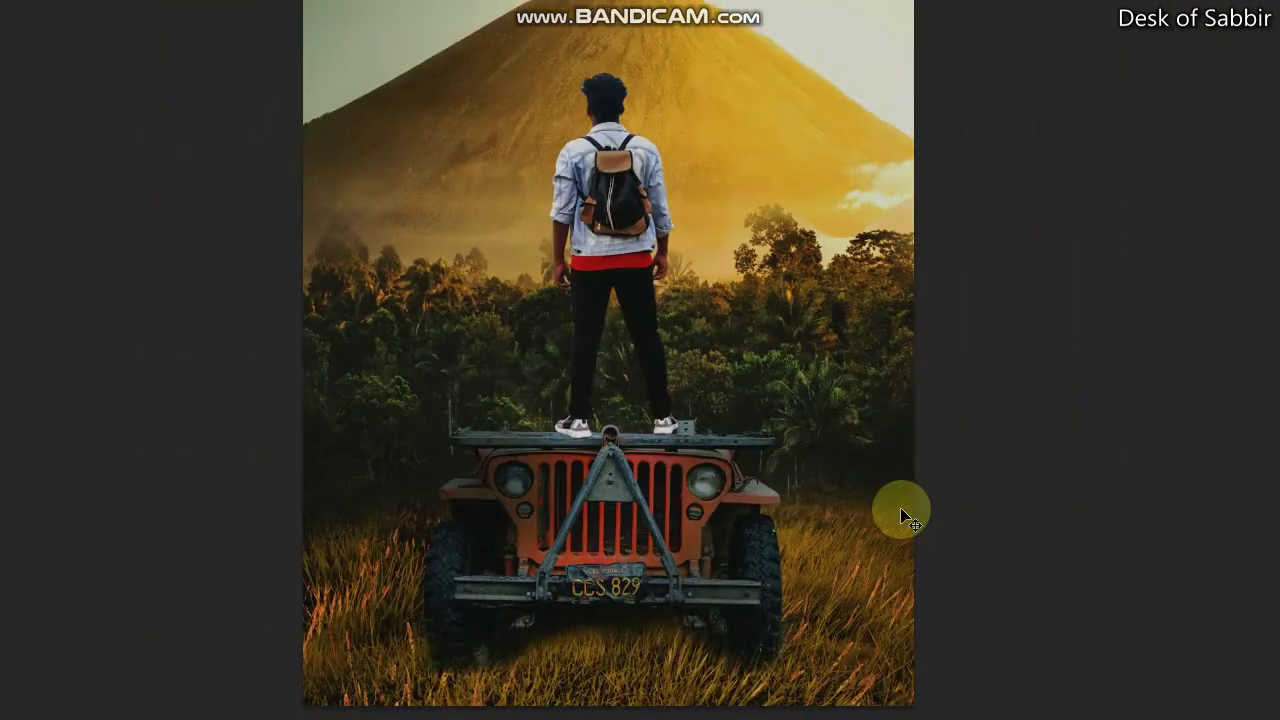
scroll(900, 510, "down", 1)
scroll(901, 510, "down", 1)
scroll(901, 510, "down", 1)
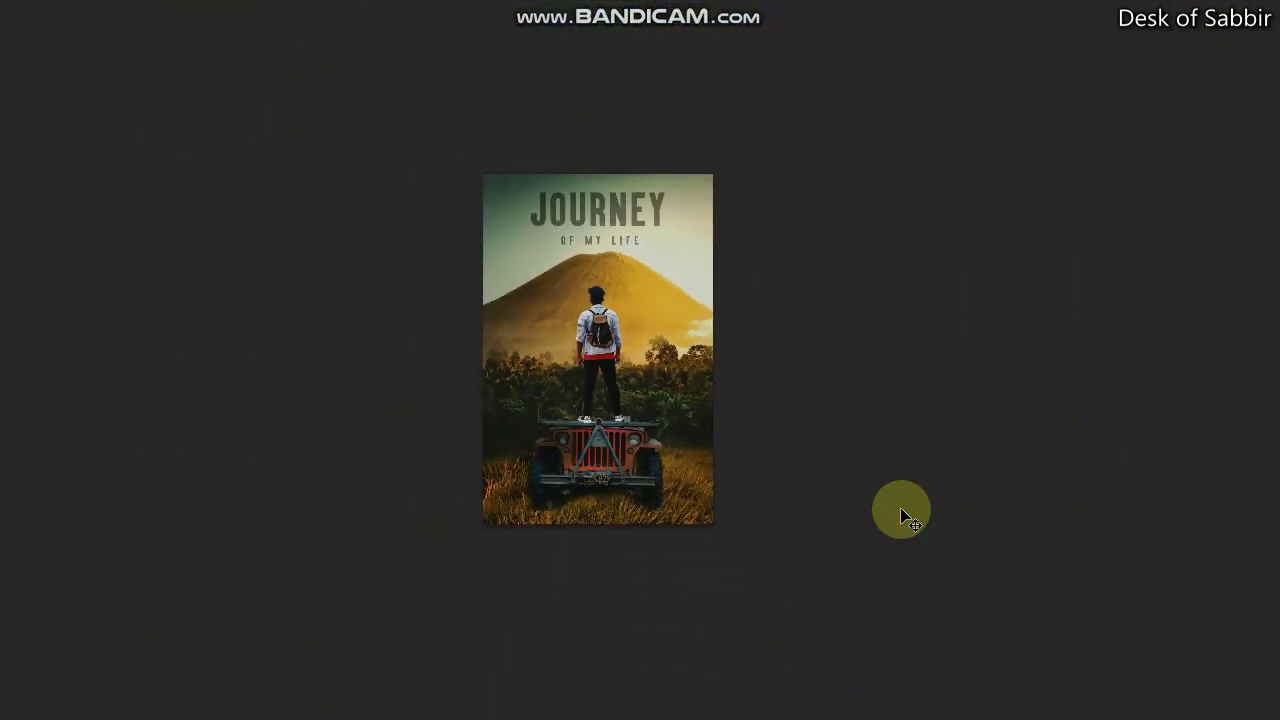
scroll(901, 510, "up", 1)
scroll(901, 510, "up", 1)
scroll(890, 510, "up", 1)
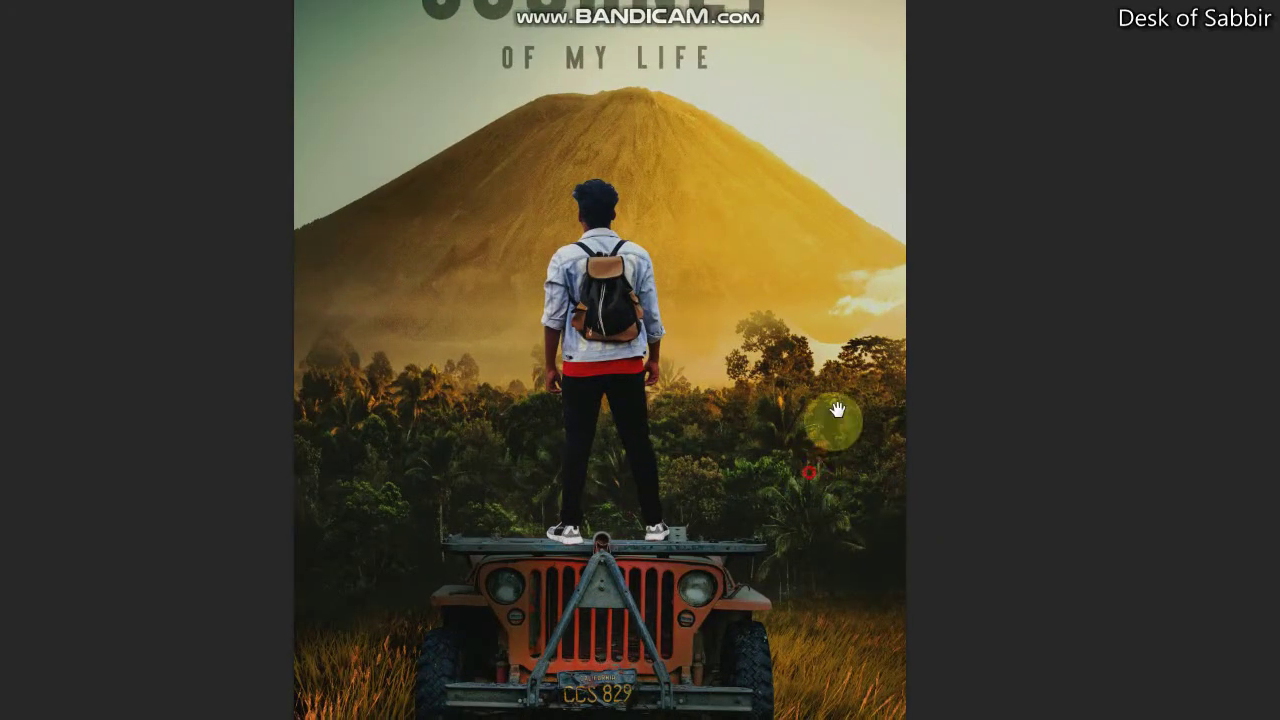
Pan around the poster to review the jeep and title, fitting it to the window
mouse_move(831, 420)
left_mouse_down()
mouse_move(877, 337)
mouse_move(957, 320)
mouse_move(766, 449)
mouse_move(729, 431)
left_mouse_up()
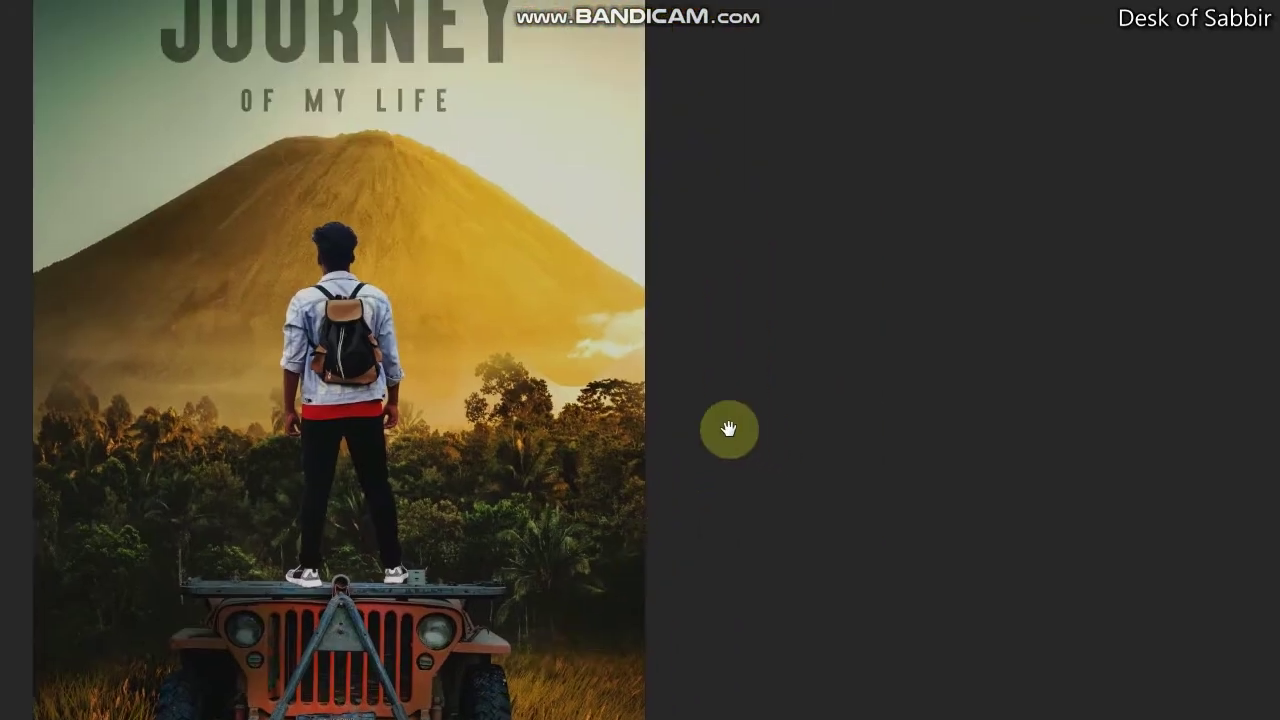
key("ctrl+0")
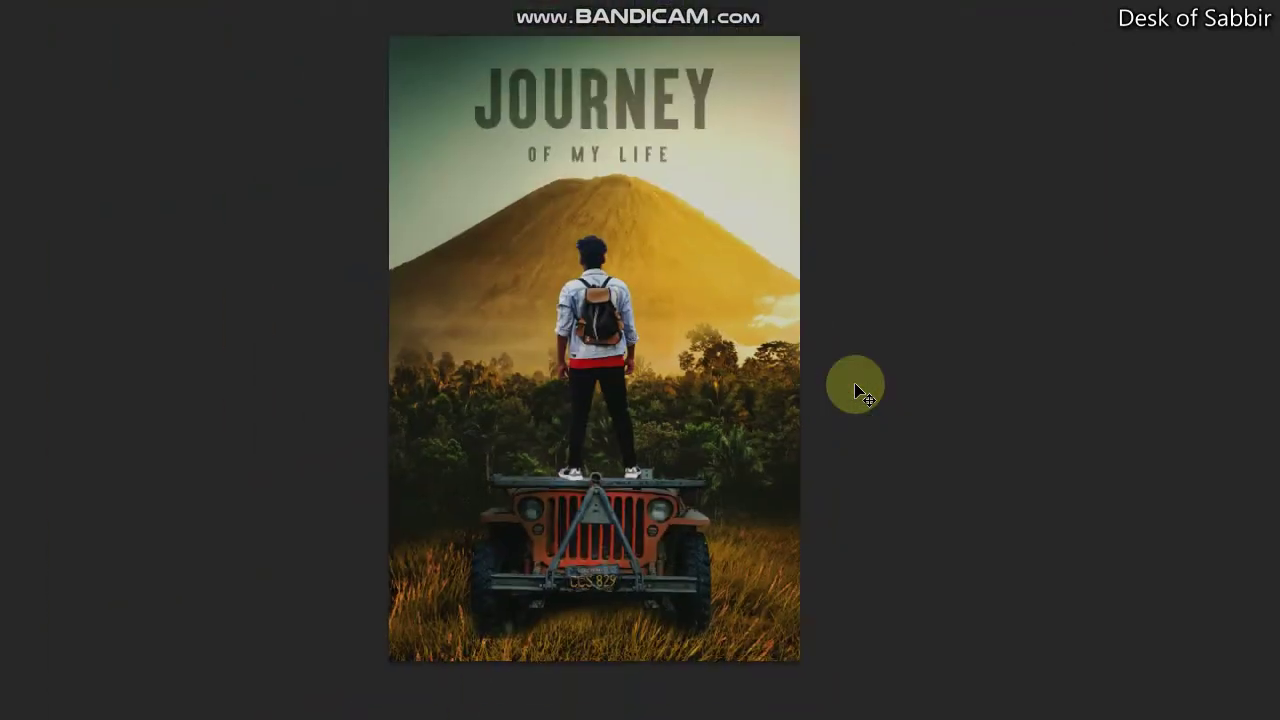
scroll(634, 406, "down", 1)
scroll(634, 406, "up", 2)
mouse_move(634, 406)
left_mouse_down()
mouse_move(586, 414)
mouse_move(657, 429)
mouse_move(760, 420)
left_mouse_up()
scroll(657, 429, "down", 1)
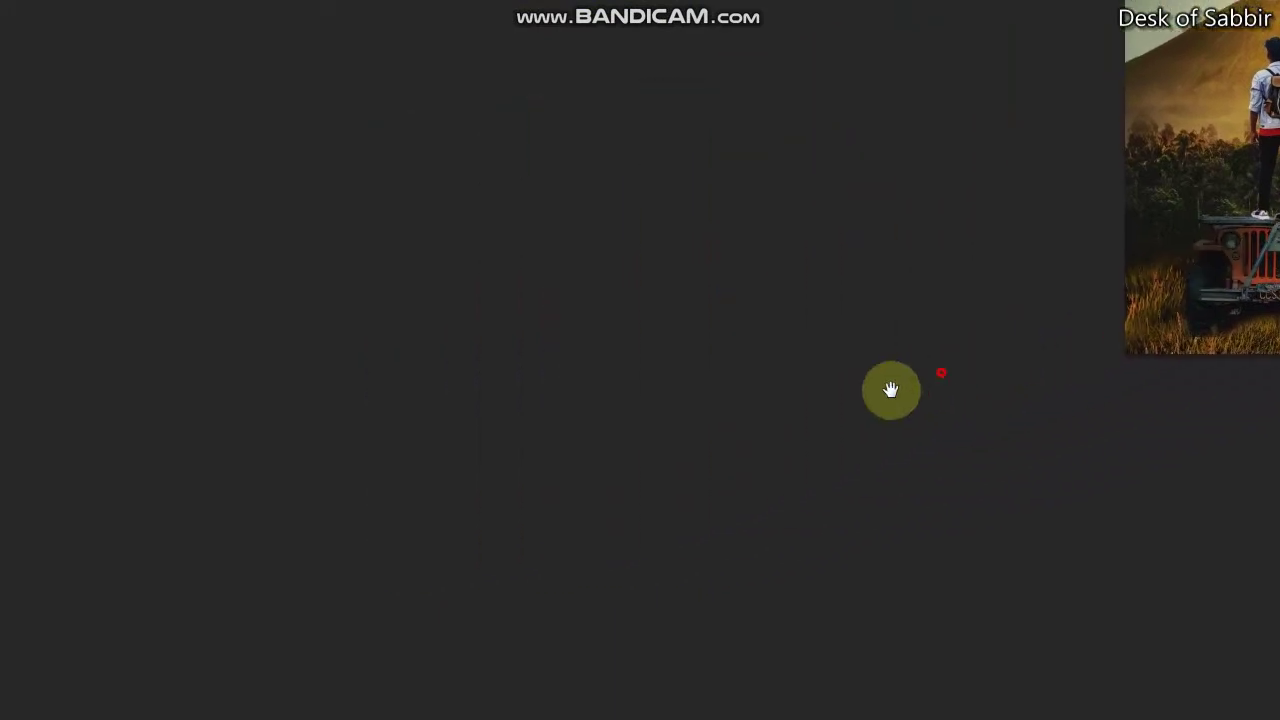
left_click_drag(903, 374, 797, 362)
scroll(797, 362, "up", 1)
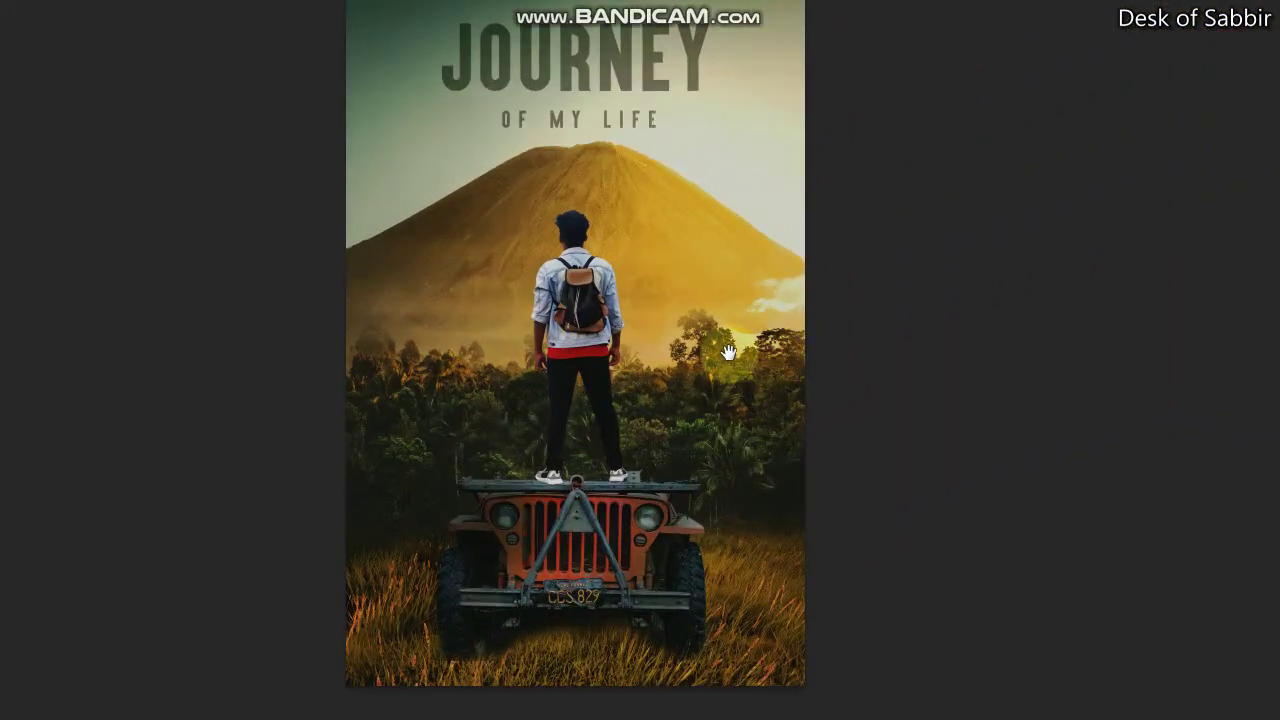
scroll(729, 354, "up", 2)
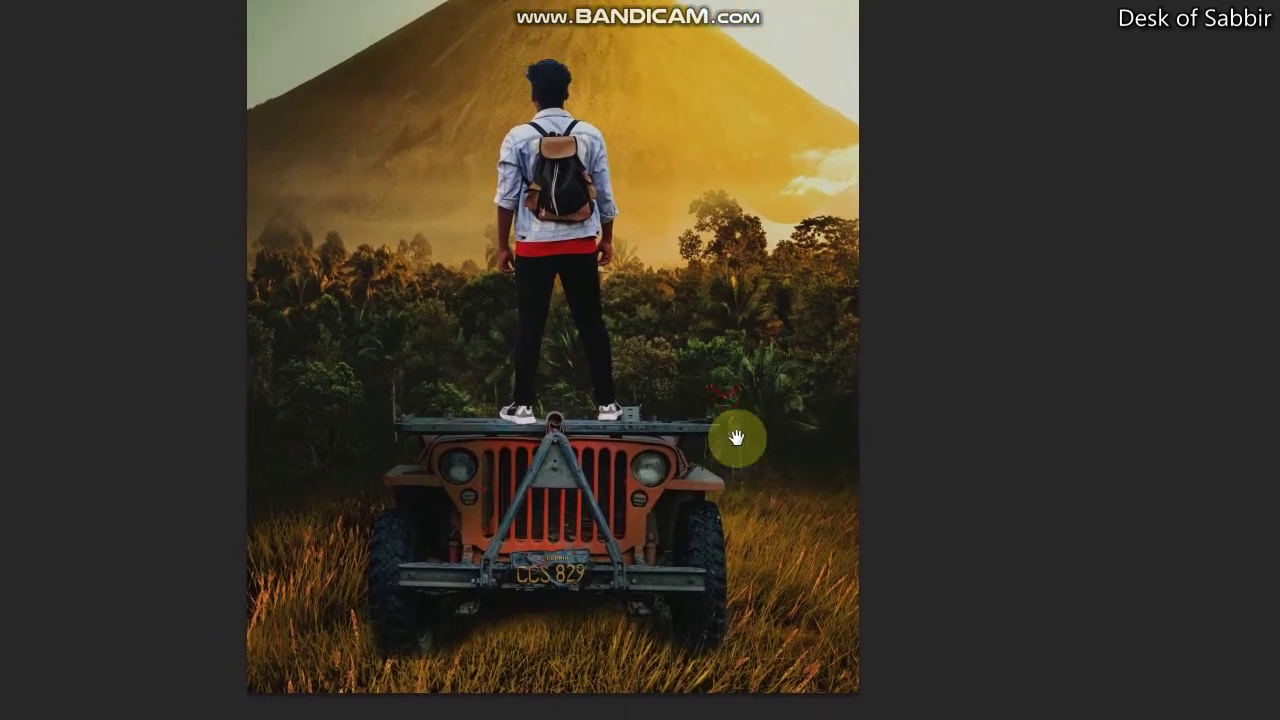
mouse_move(724, 364)
left_mouse_down()
mouse_move(730, 421)
mouse_move(760, 347)
left_mouse_up()
scroll(743, 363, "down", 3)
scroll(751, 306, "down", 1)
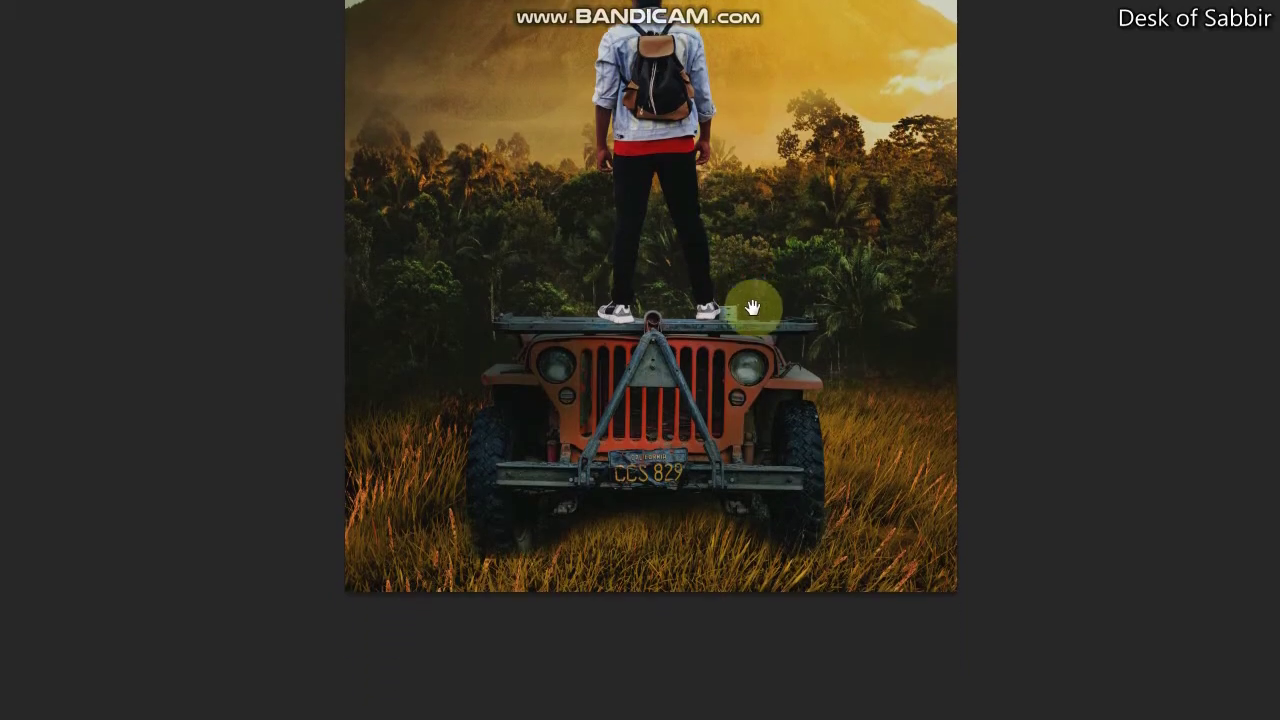
scroll(751, 391, "up", 2)
scroll(760, 405, "up", 1)
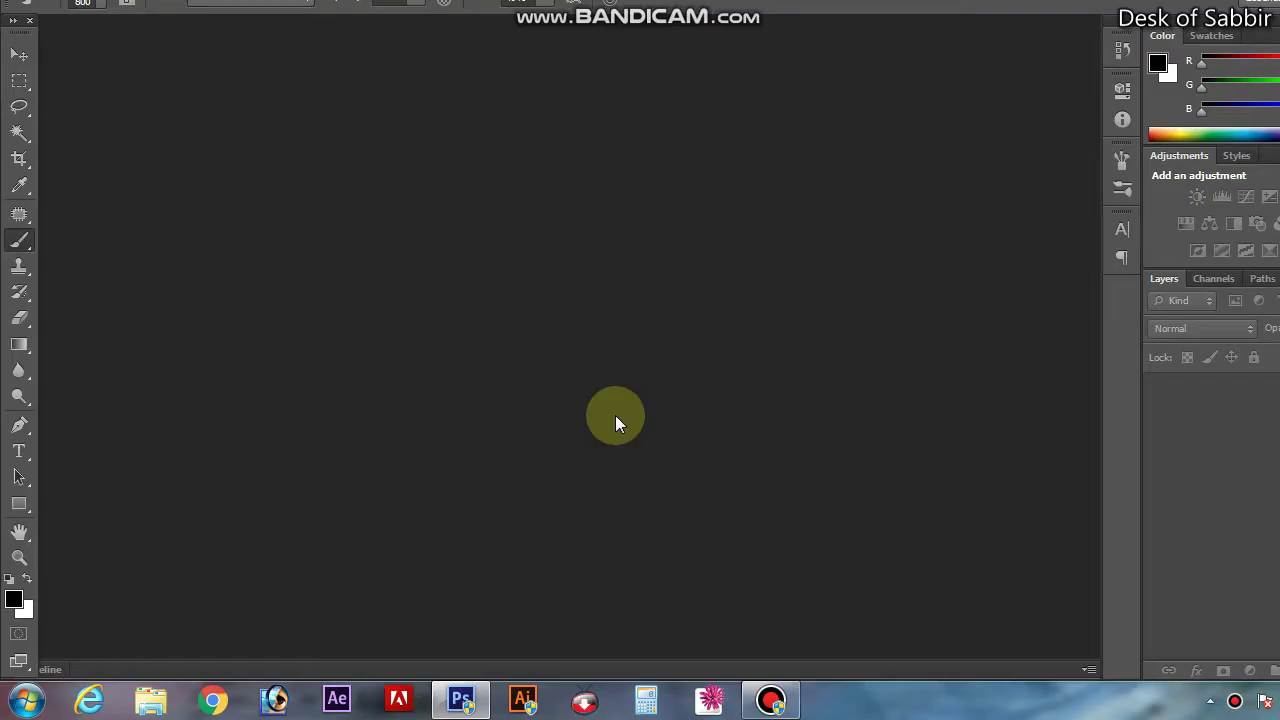
Open the IMG_0675 cut-out of the man from the MOVISE POSTER folder
left_click(57, 18)
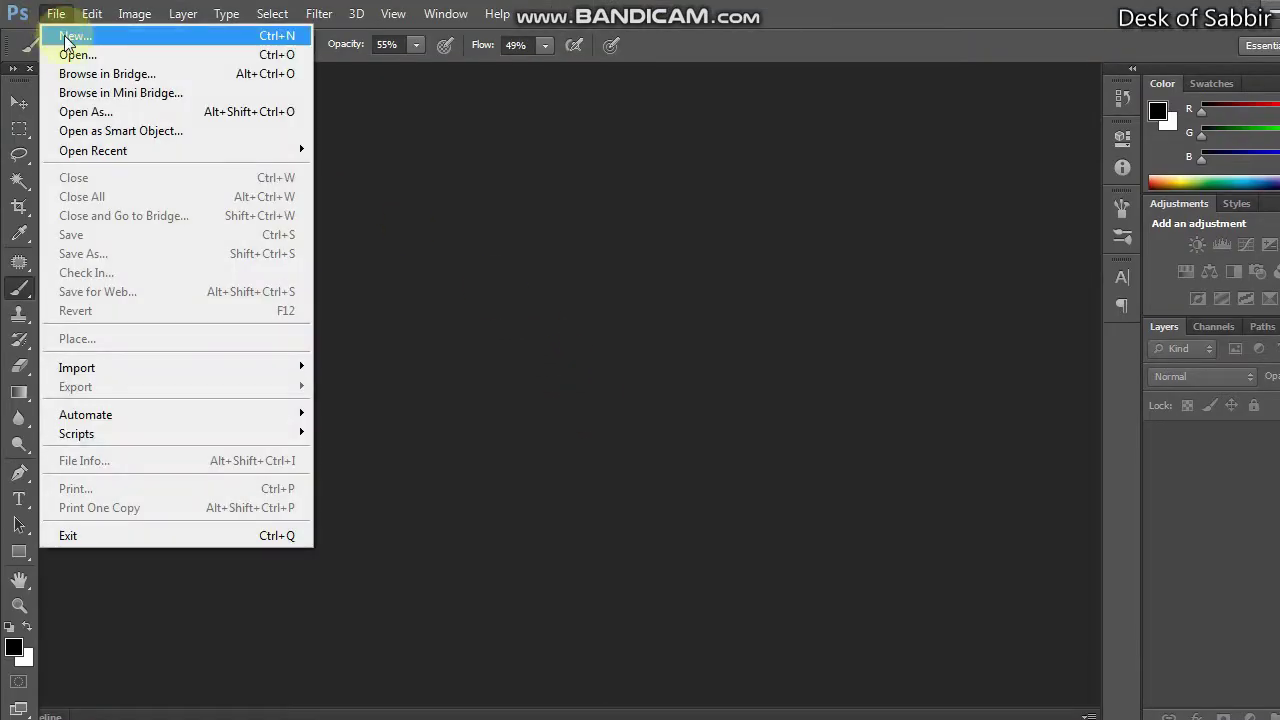
left_click(70, 55)
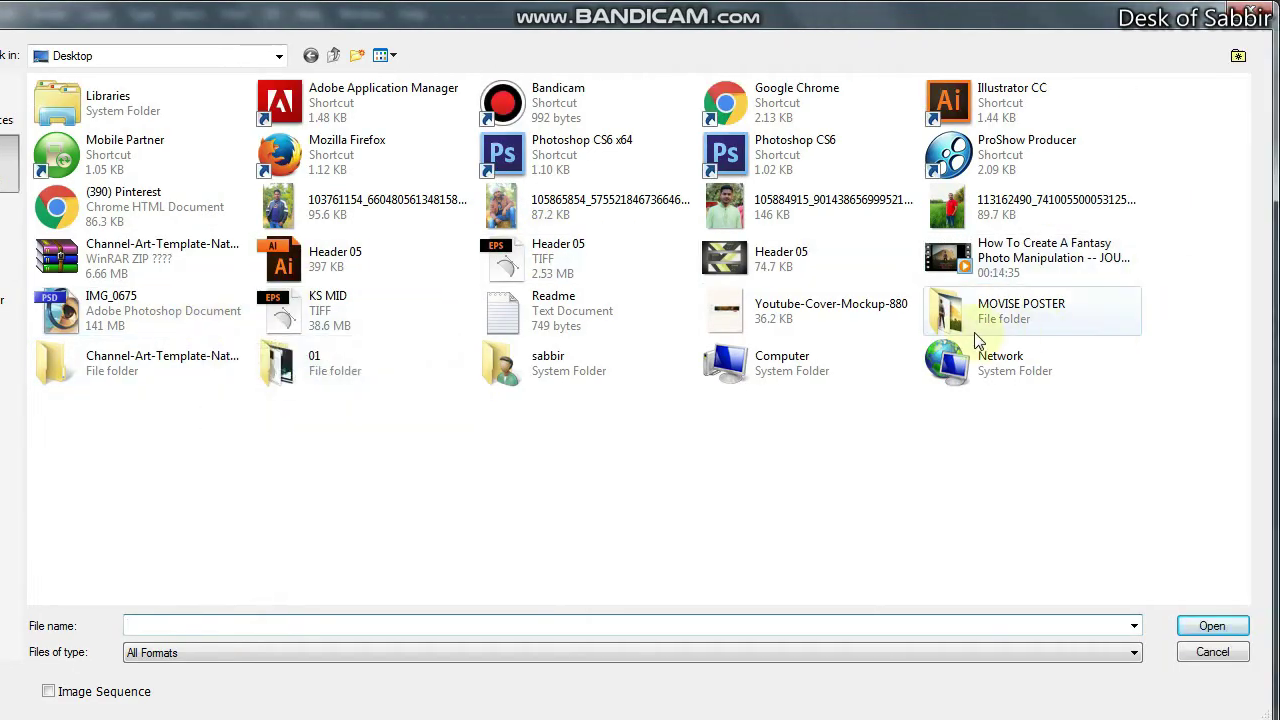
double_click(978, 330)
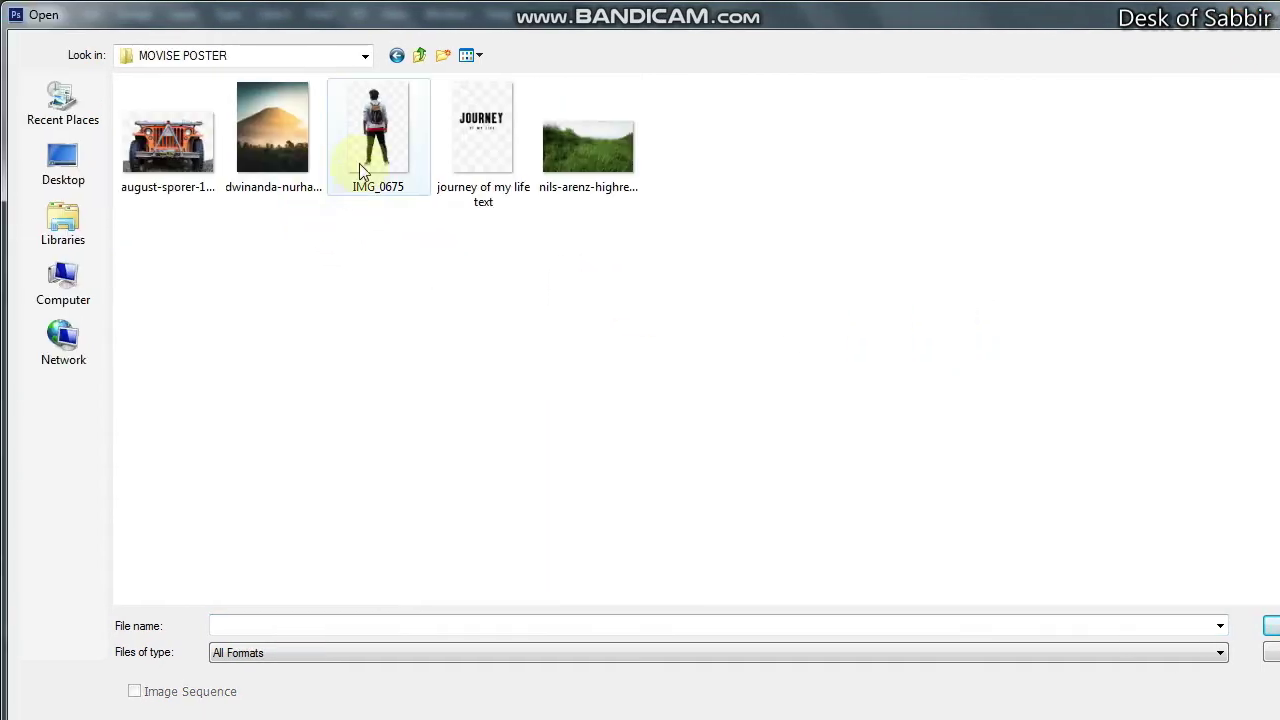
left_click(362, 165)
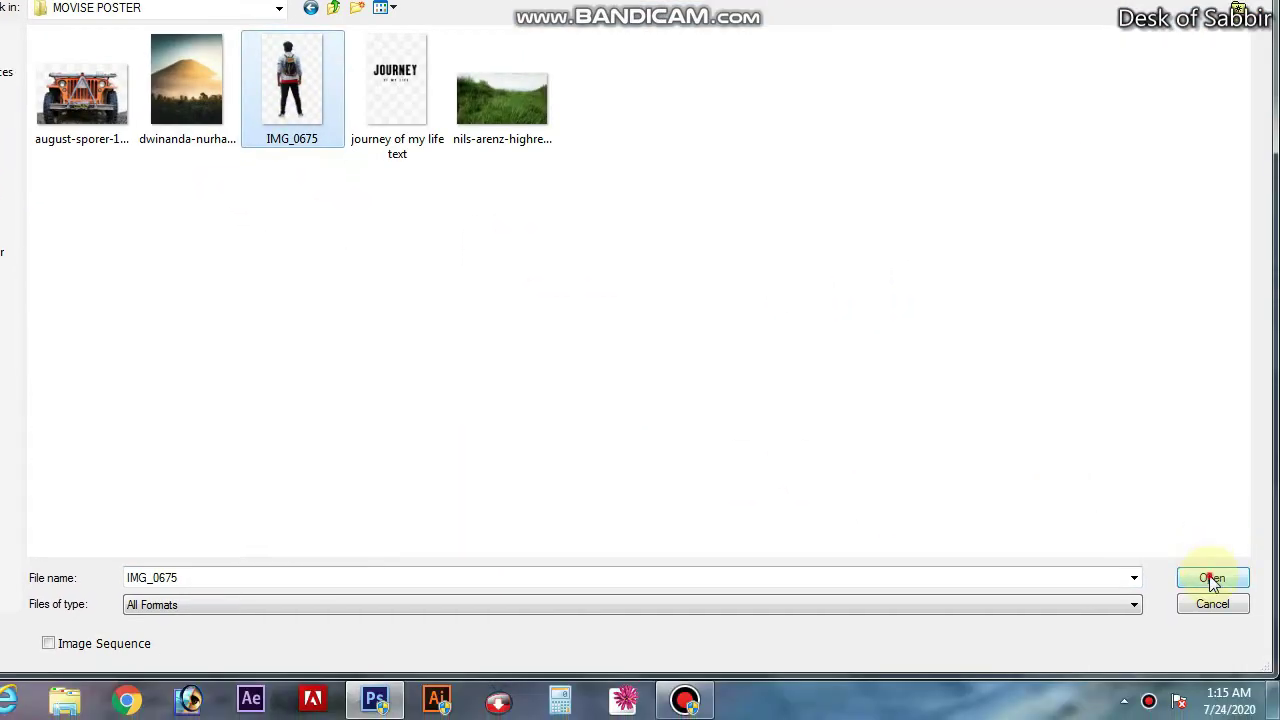
left_click(1212, 580)
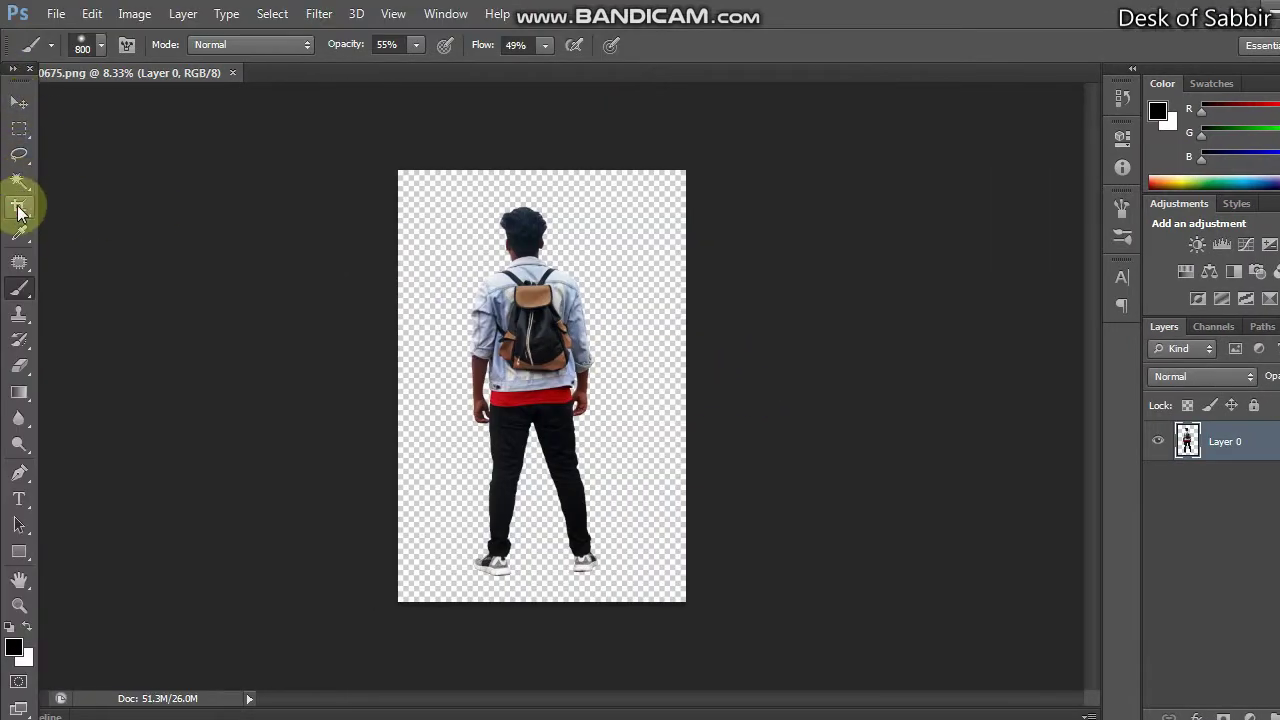
Crop the canvas larger upward and to the right, then shift the man slightly right
left_click(19, 206)
left_click_drag(552, 172, 545, 132)
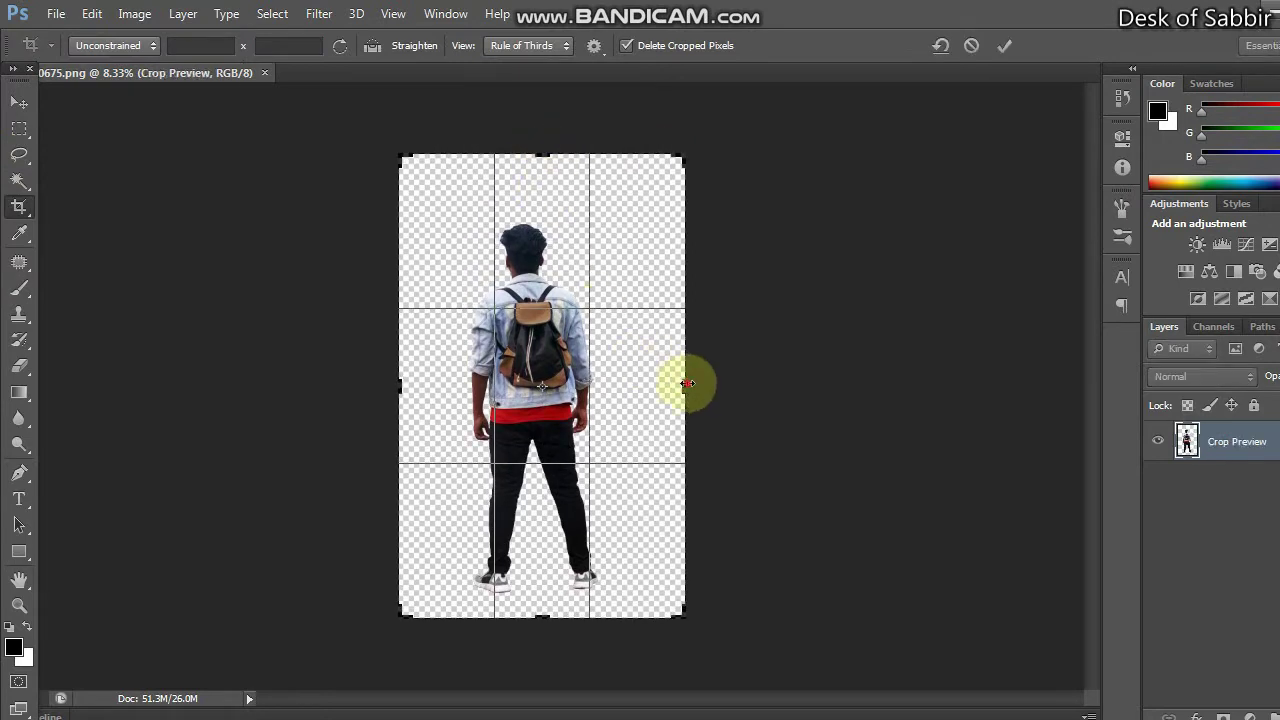
left_click_drag(687, 384, 696, 383)
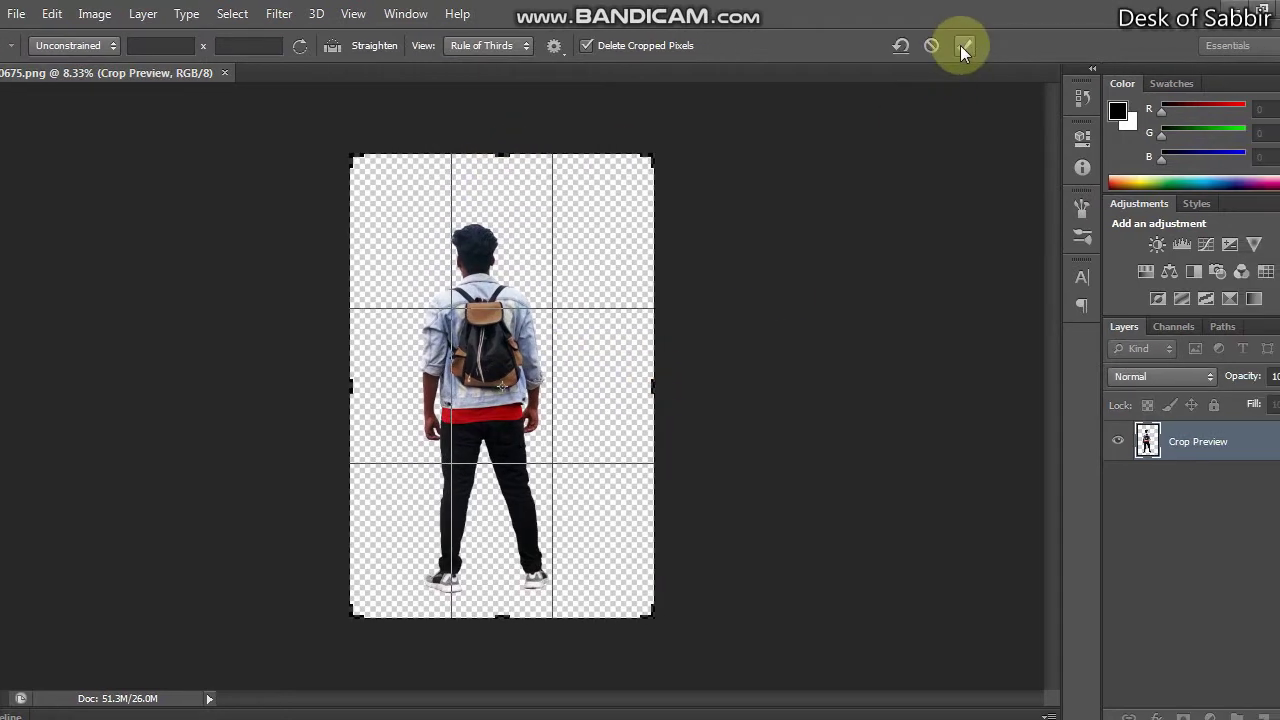
left_click(960, 45)
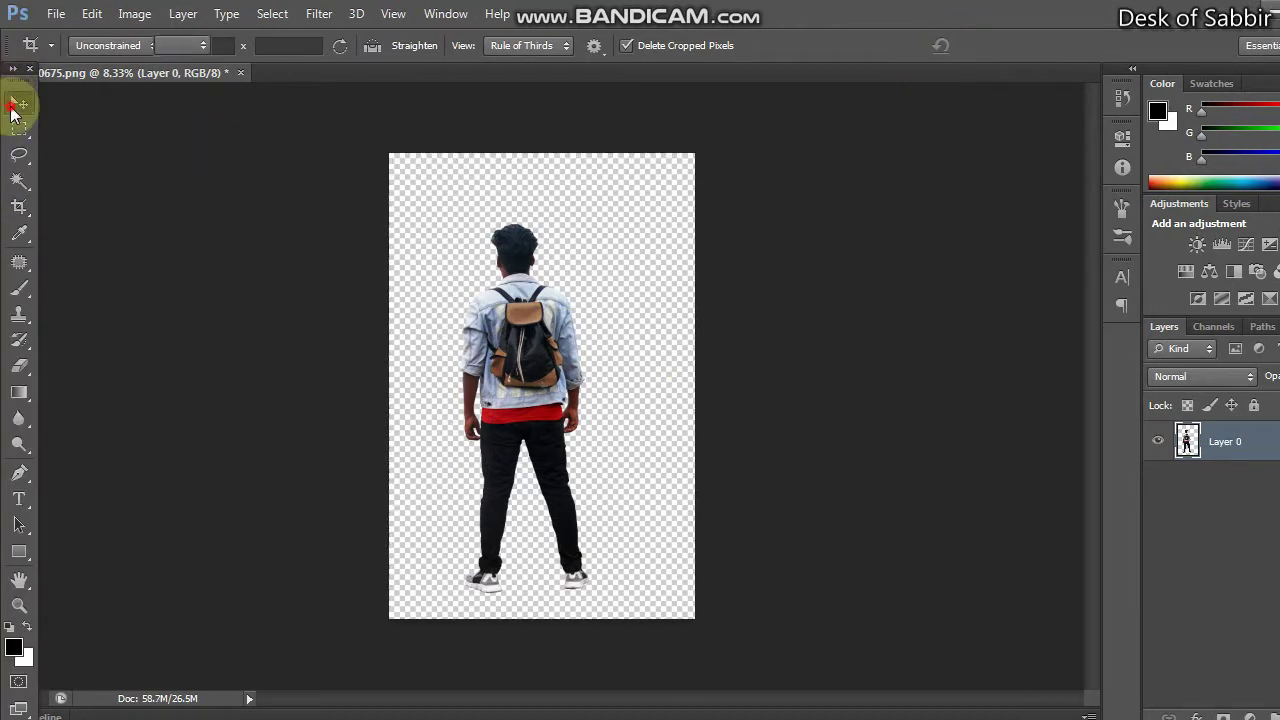
left_click(19, 102)
left_click_drag(540, 335, 556, 336)
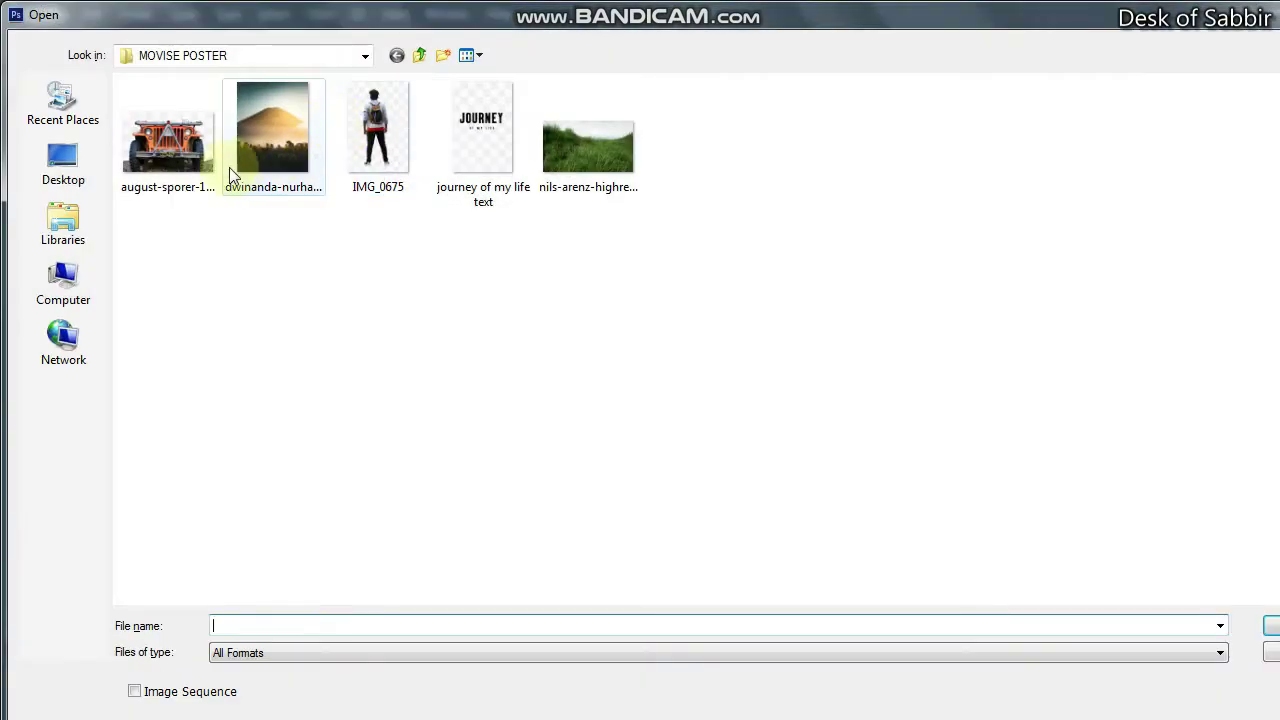
Open the dwinanda mountain JPG, warmed in Camera Raw to Temperature +18 and Tint -14
left_click(265, 157)
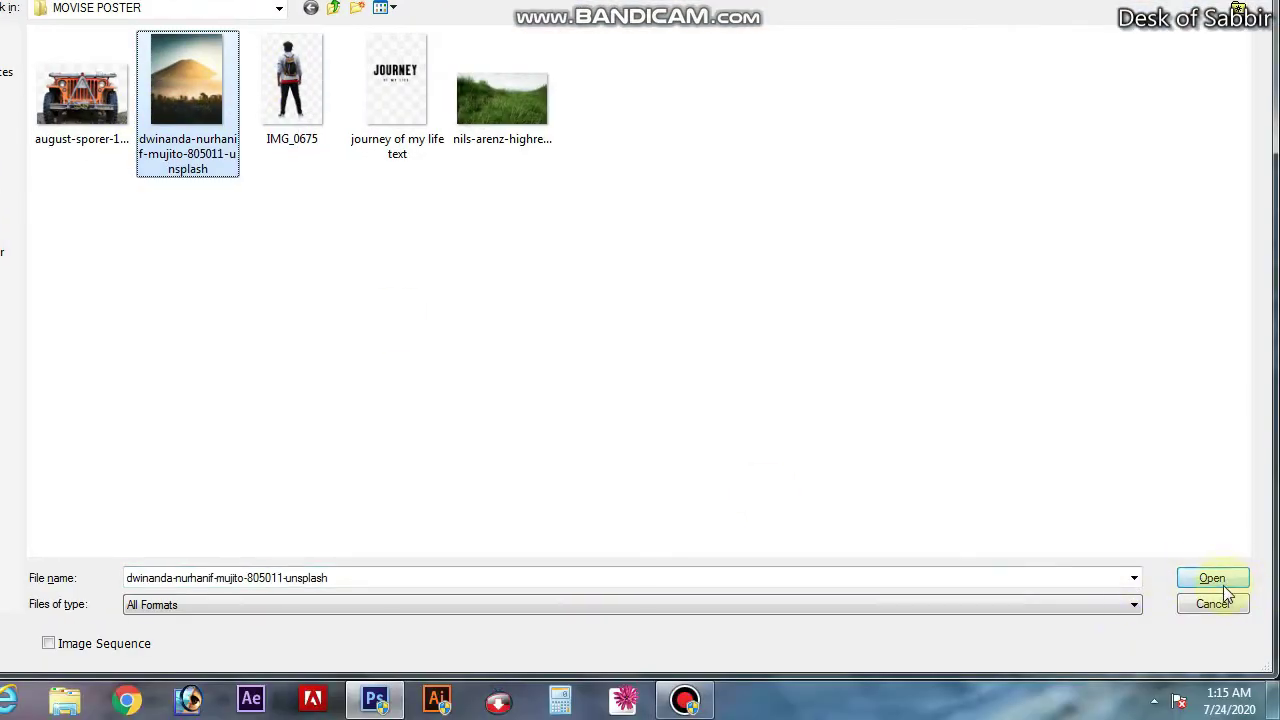
left_click(1212, 579)
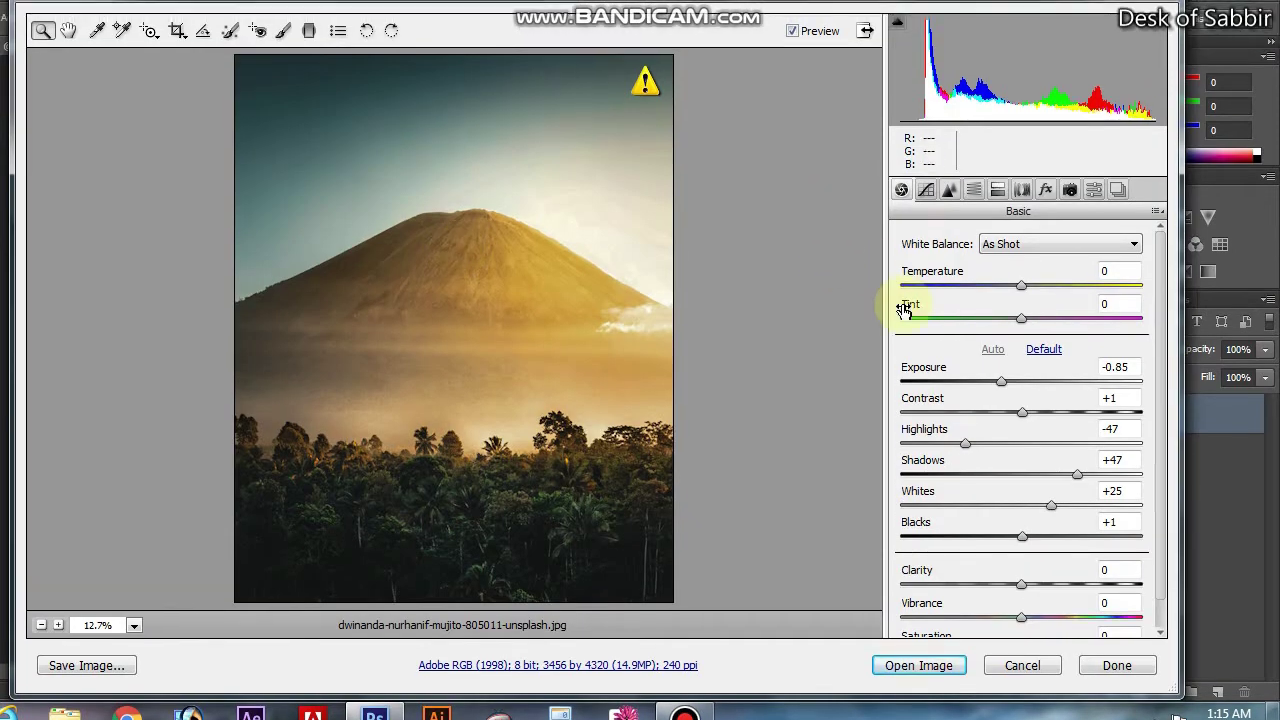
left_click_drag(1013, 287, 1049, 287)
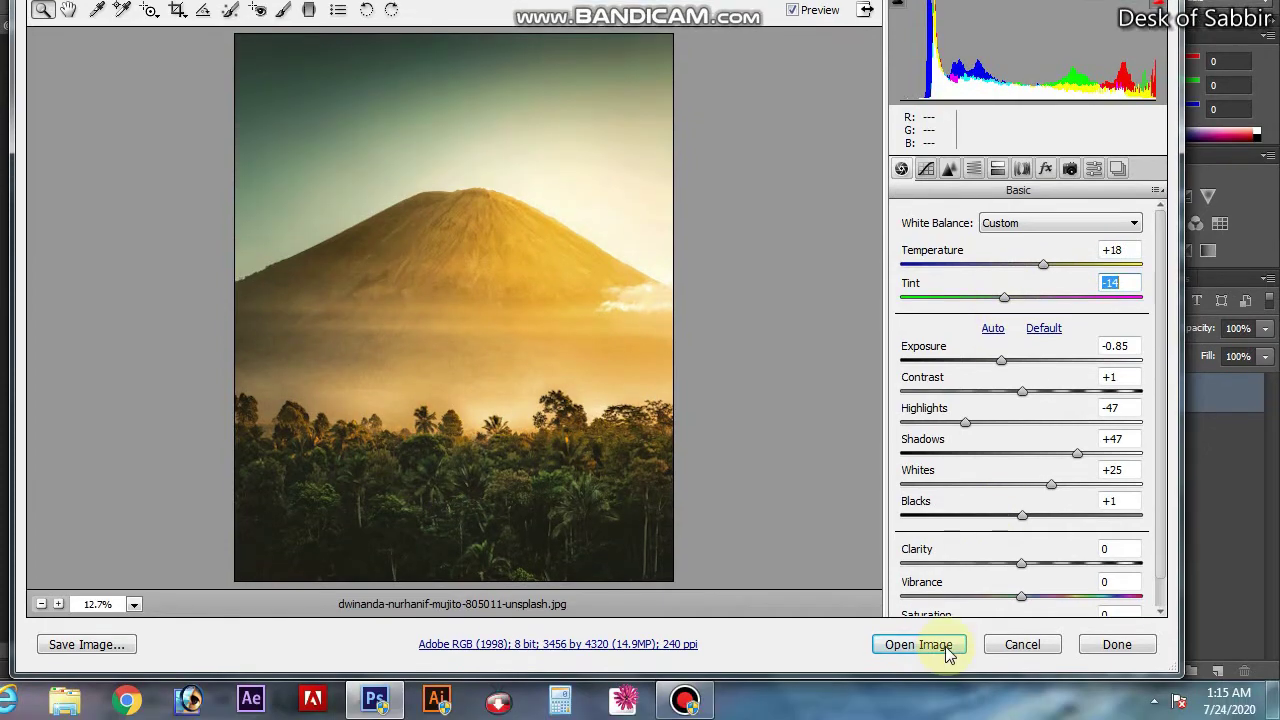
left_click(945, 662)
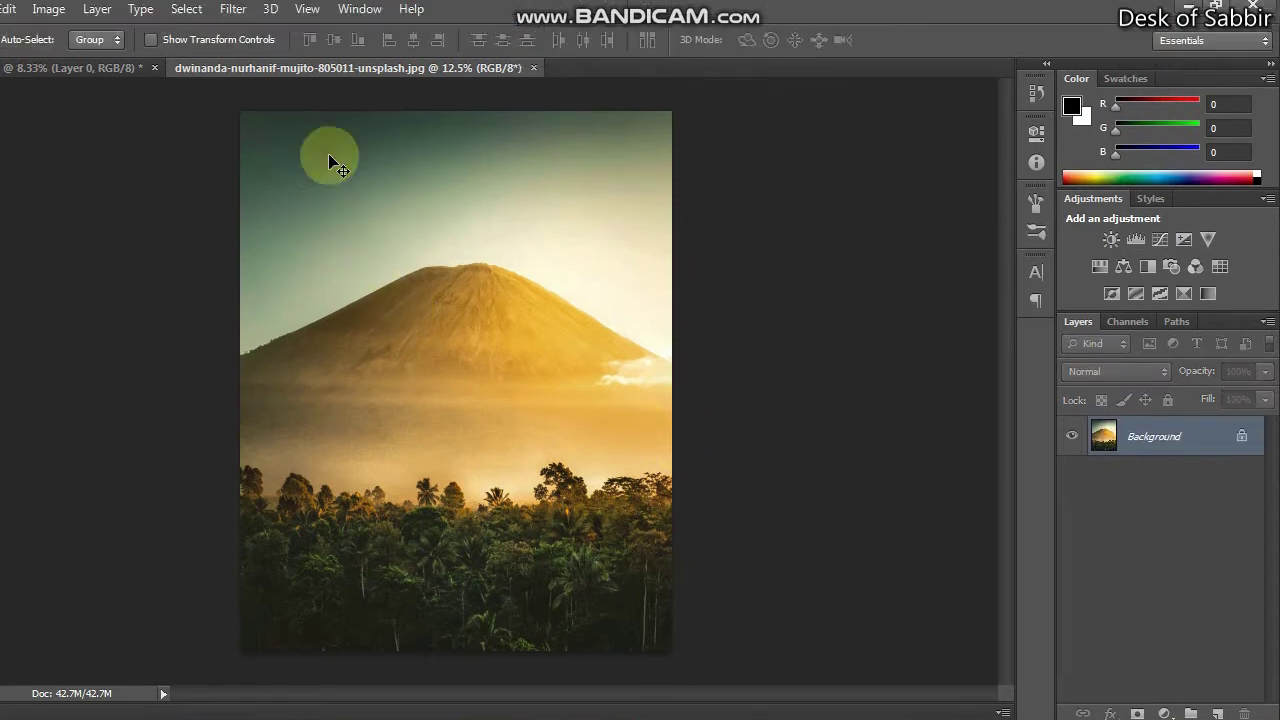
Unlock the mountain photo's background layer and bring it into the man's IMG_0675 document
double_click(1137, 455)
left_click(766, 236)
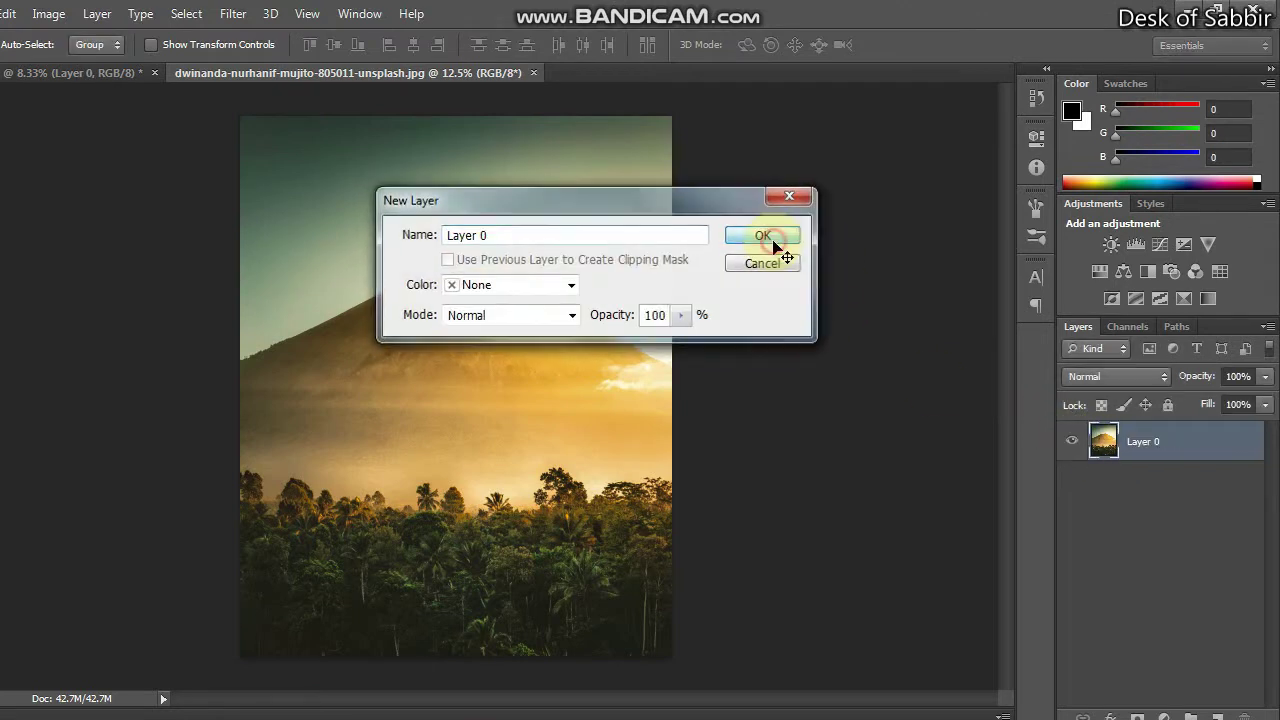
mouse_move(354, 260)
left_mouse_down()
mouse_move(560, 312)
mouse_move(575, 330)
mouse_move(519, 289)
left_mouse_up()
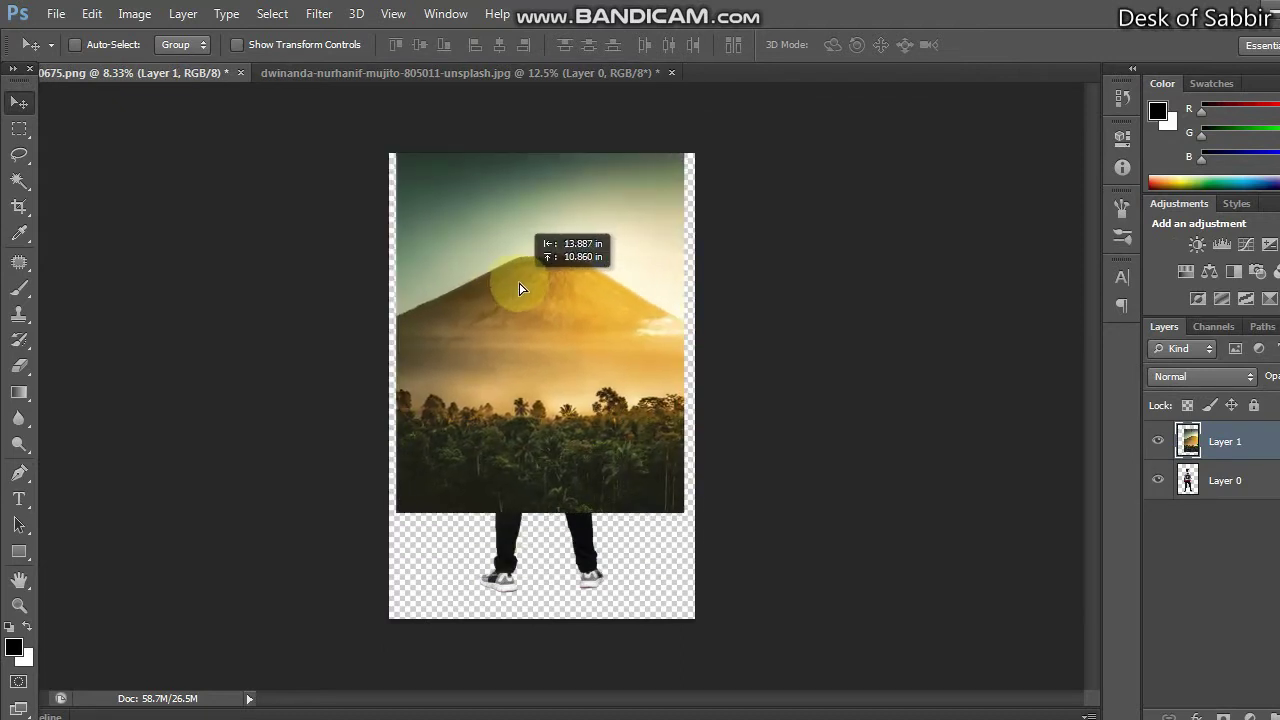
Stretch the mountain layer to 124.31% × 140.28% so it fills the canvas
key("ctrl+t")
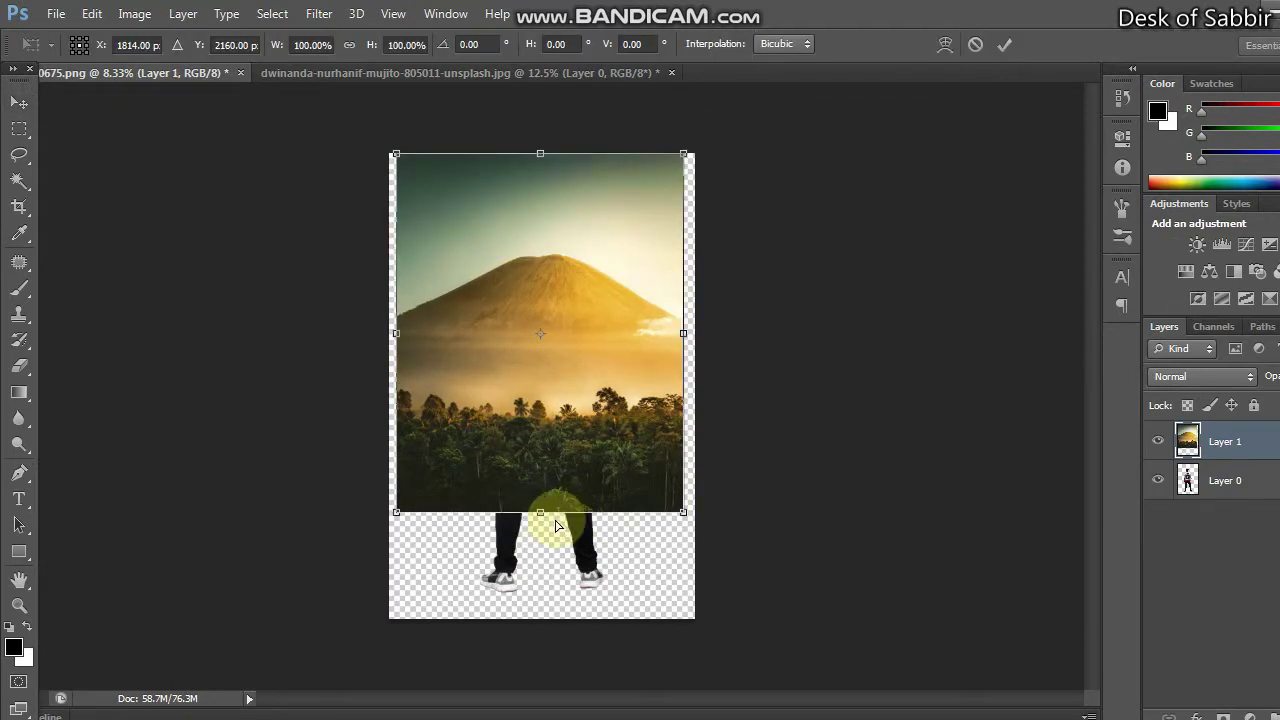
left_click_drag(541, 511, 540, 570)
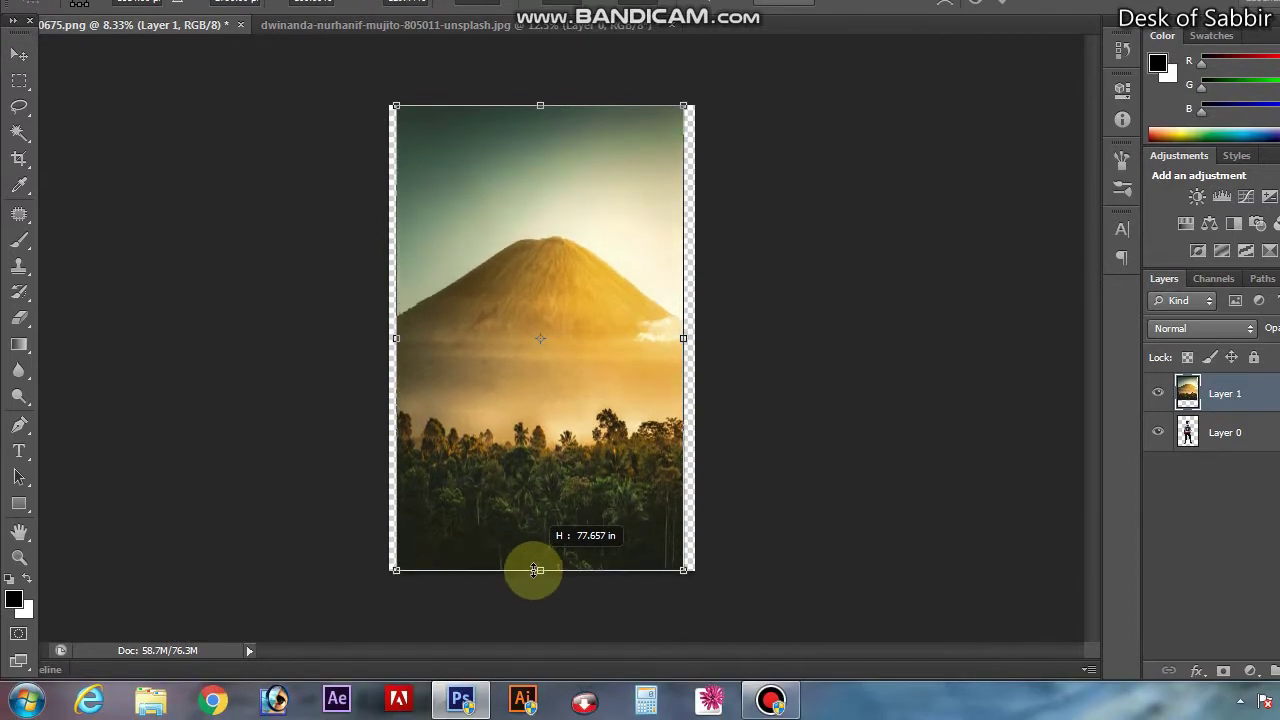
left_click_drag(683, 338, 708, 336)
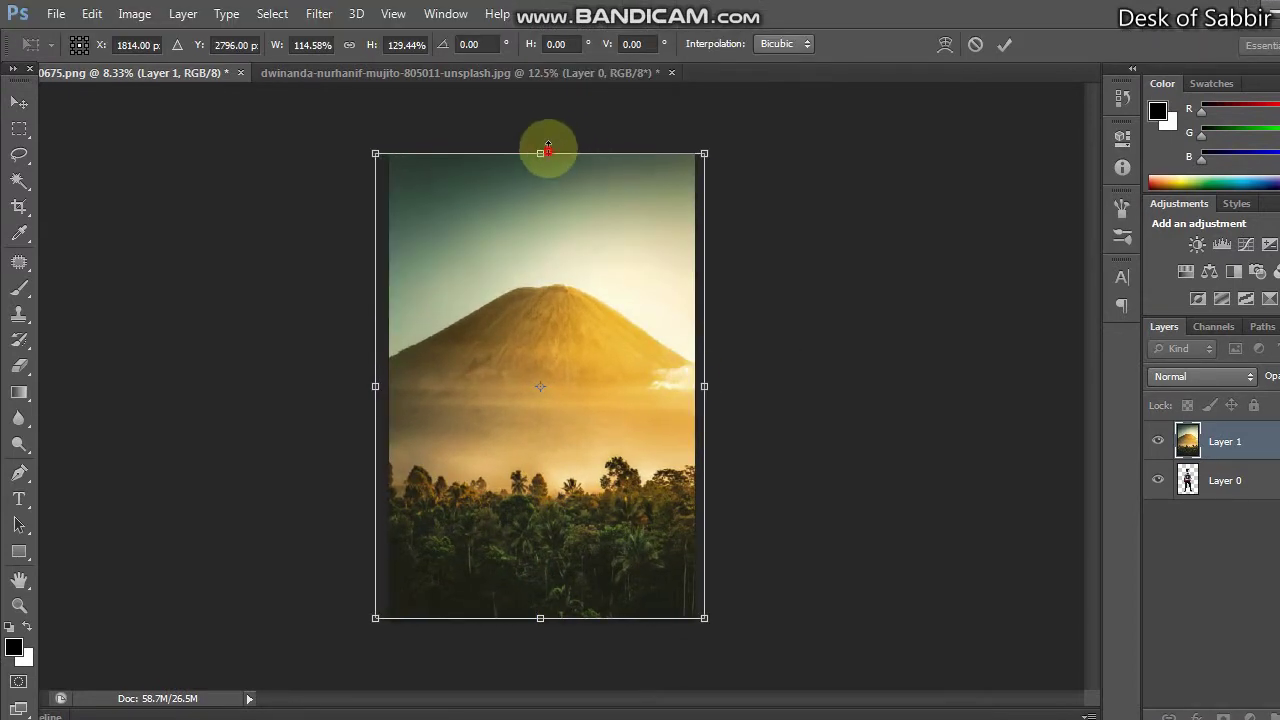
left_click_drag(548, 150, 541, 115)
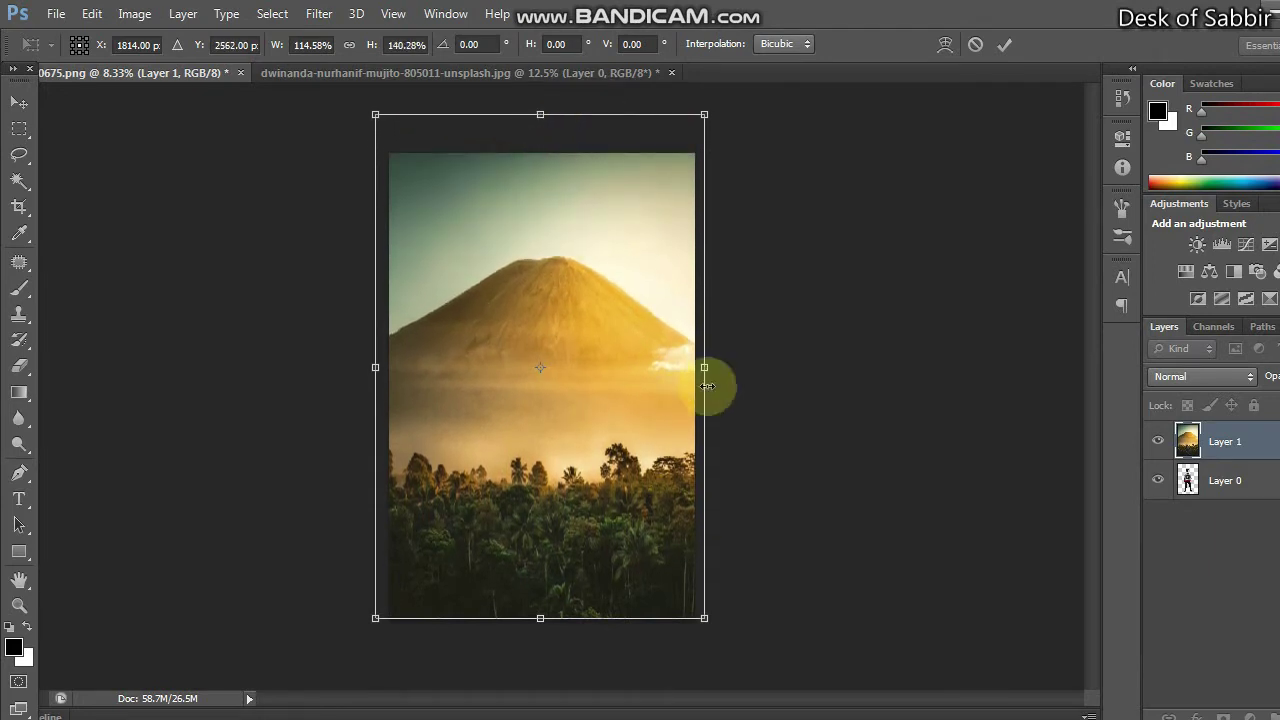
left_click_drag(714, 357, 722, 360)
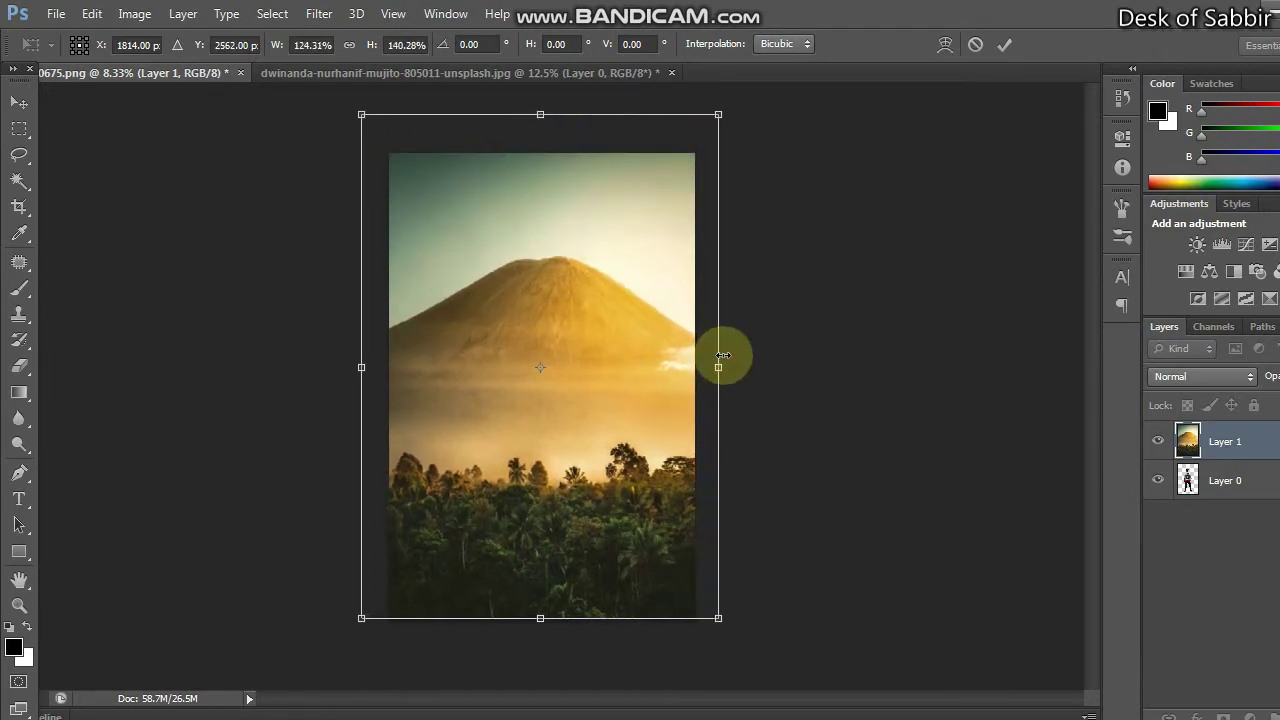
left_click(957, 46)
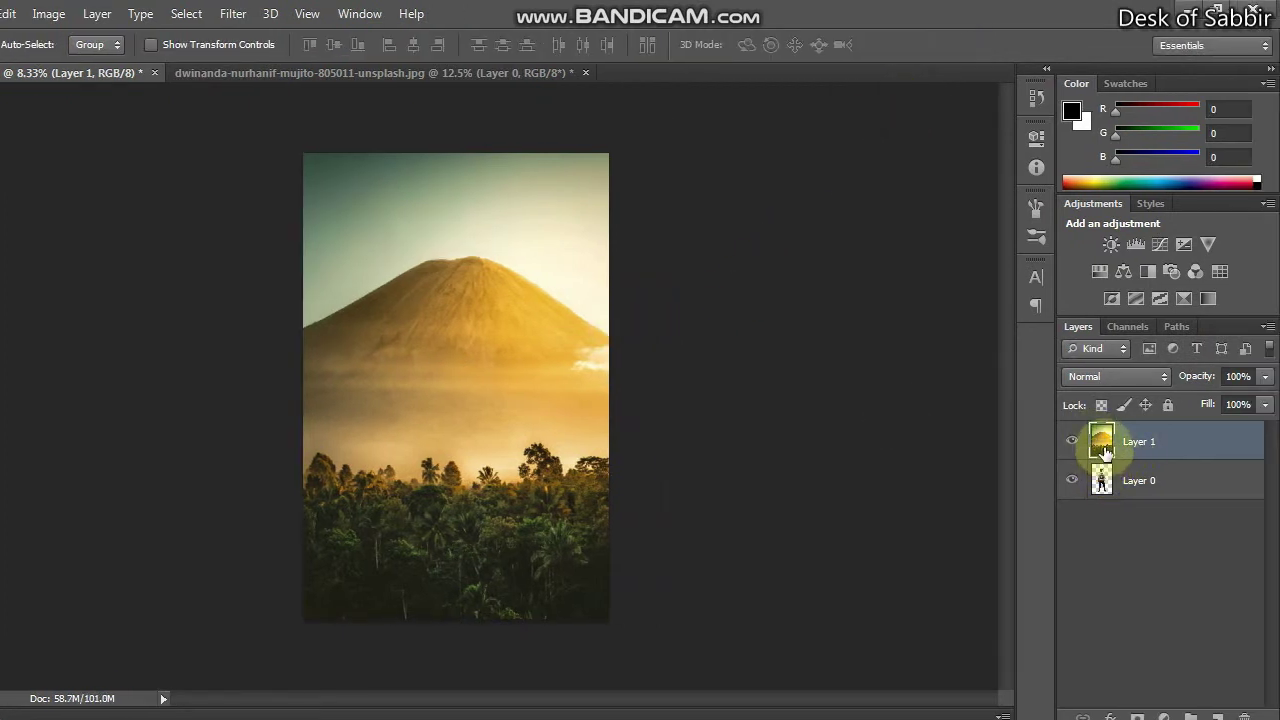
Put the mountain behind the man, then scale him to about 58% and place him mid-frame
left_click_drag(1104, 452, 1112, 530)
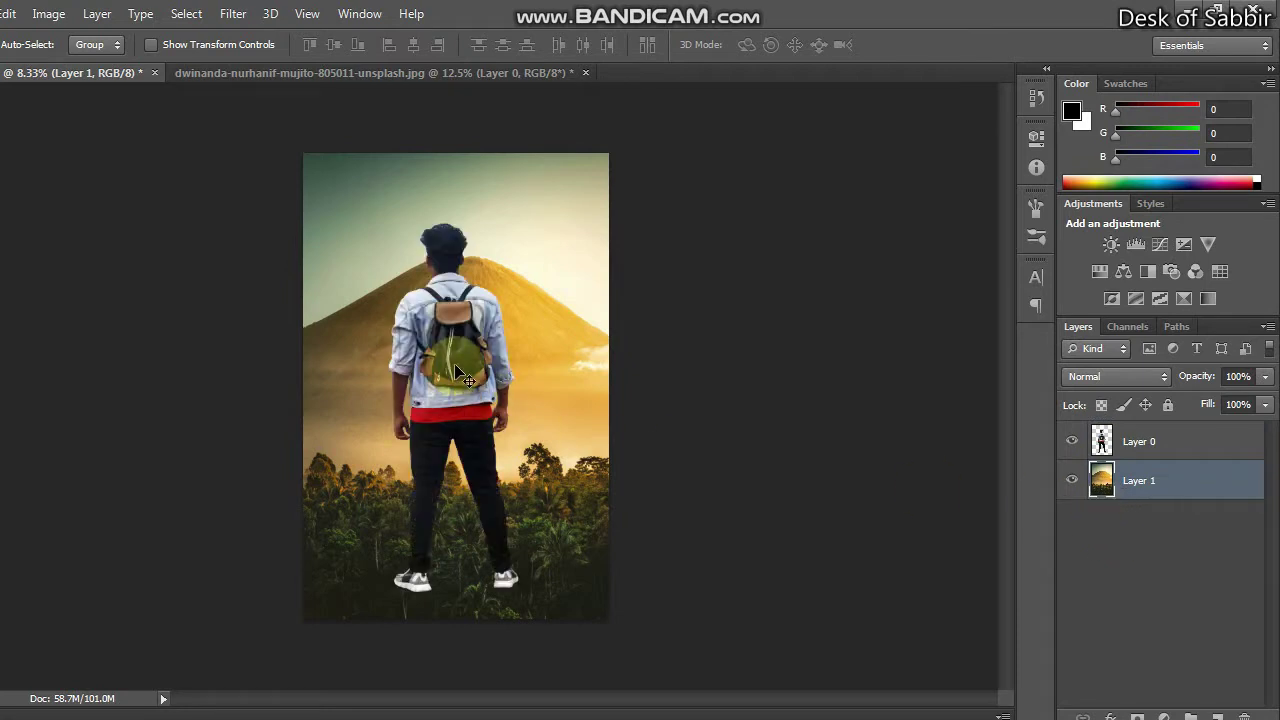
left_click(1100, 440)
key("ctrl+t")
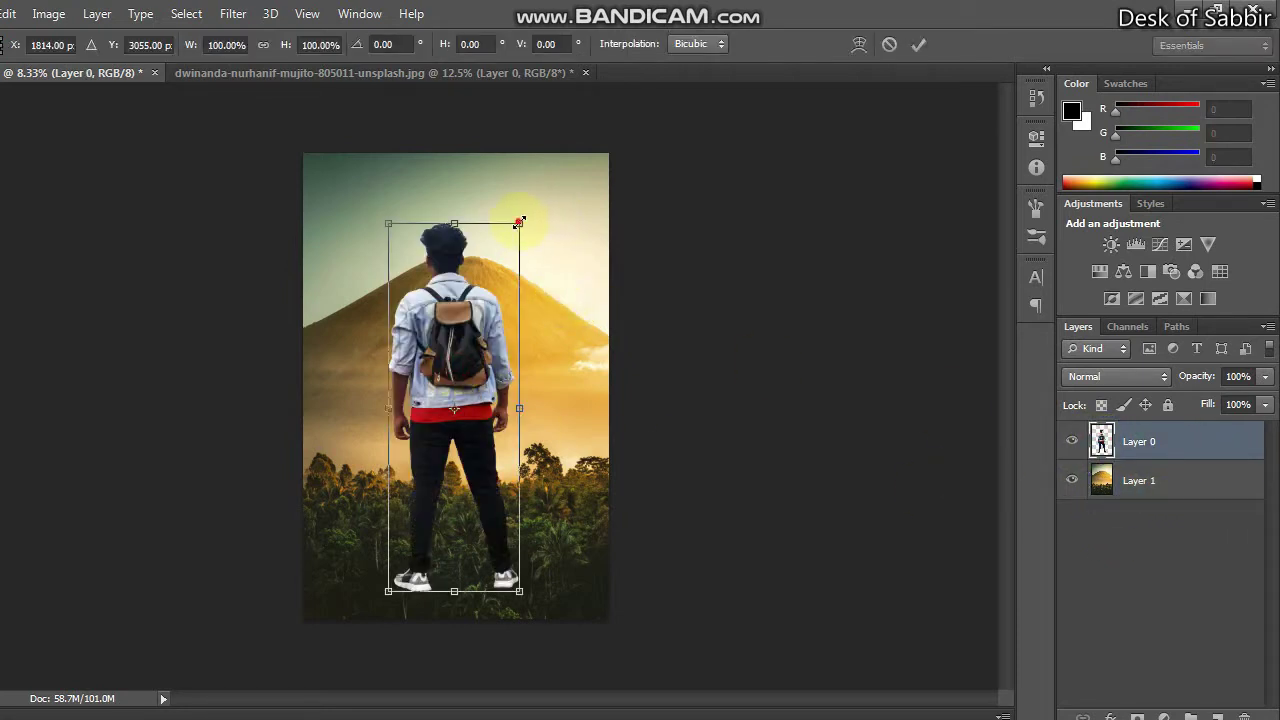
left_click_drag(517, 230, 491, 286)
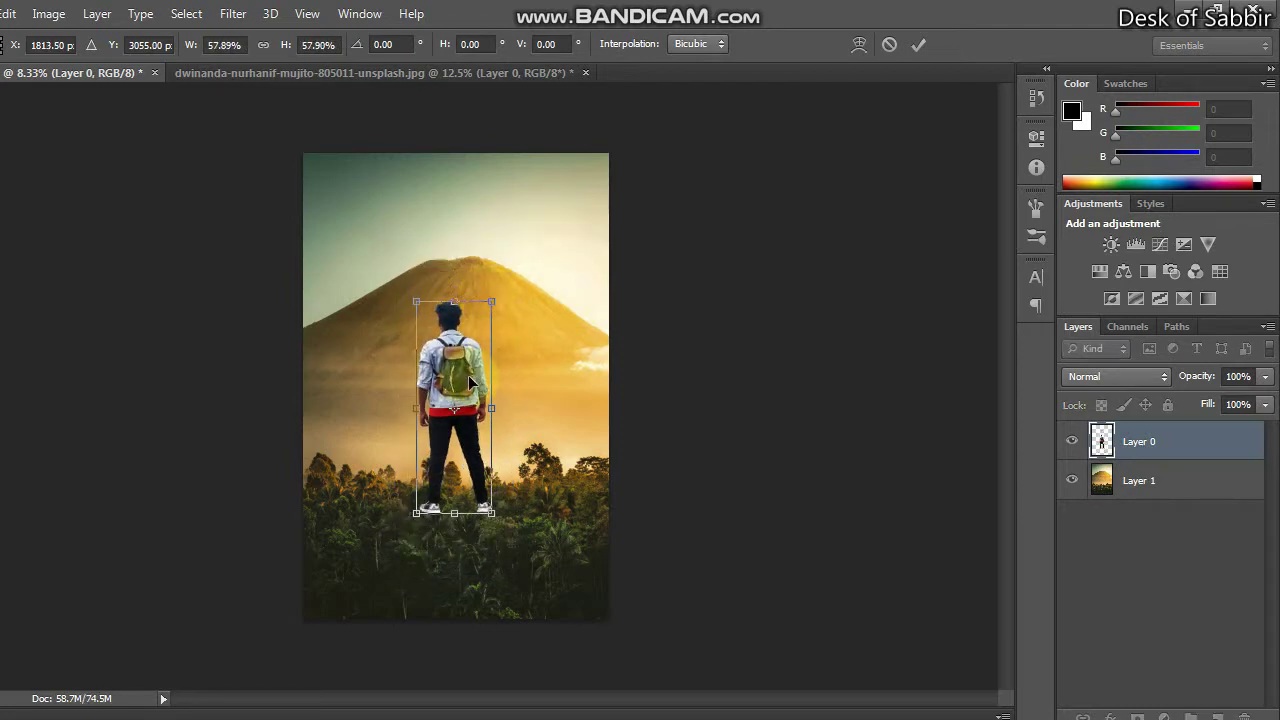
left_click_drag(460, 375, 472, 401)
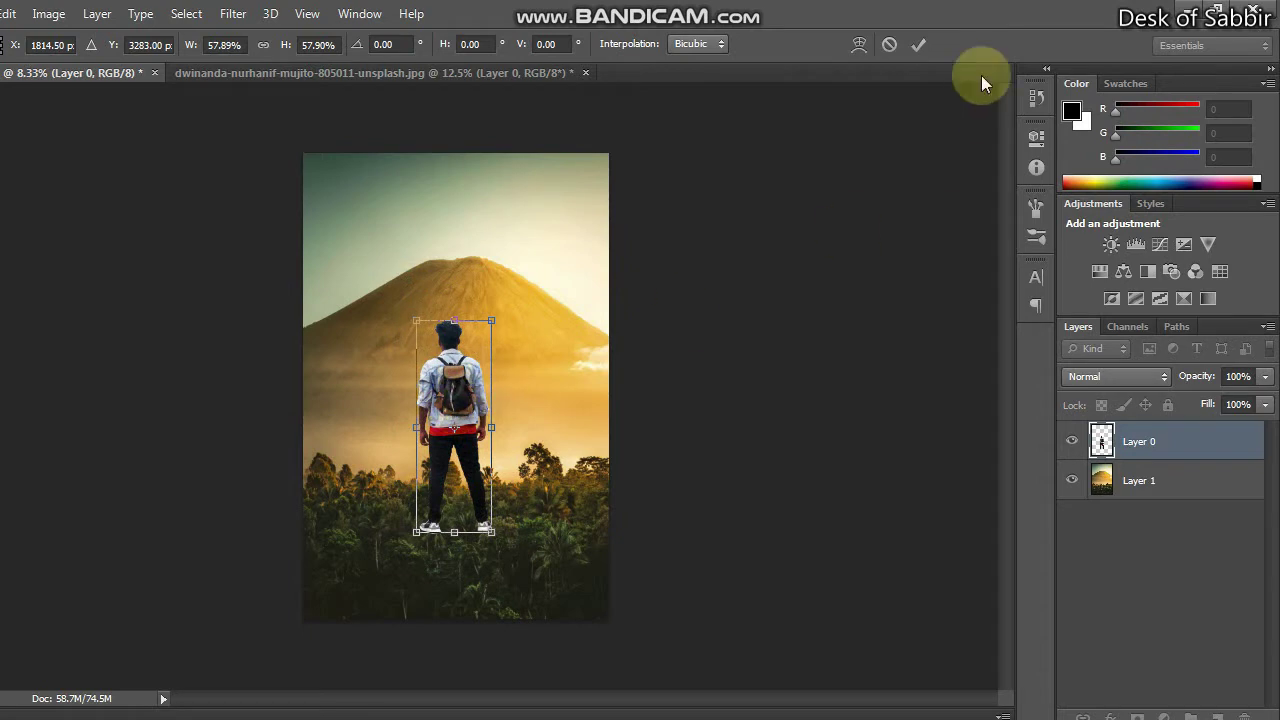
left_click(919, 45)
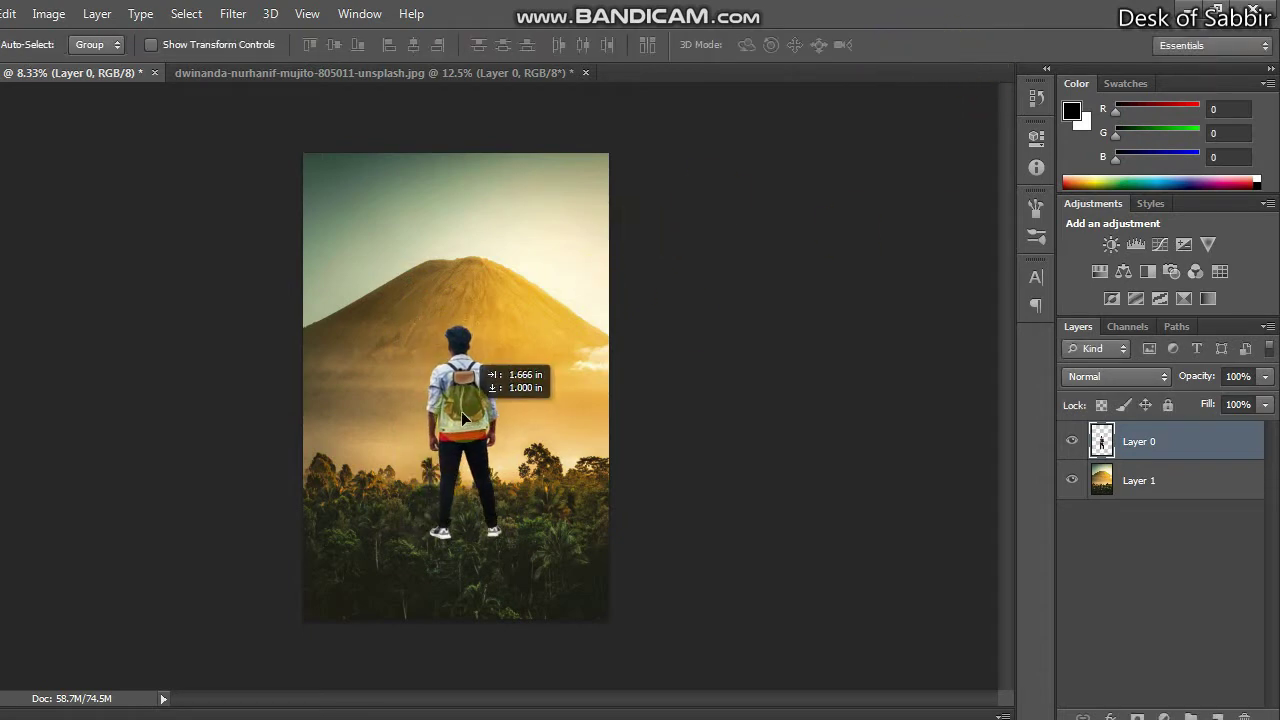
left_click_drag(462, 410, 463, 418)
Hide the man and lasso the lower forest on the mountain layer
left_click(1071, 441)
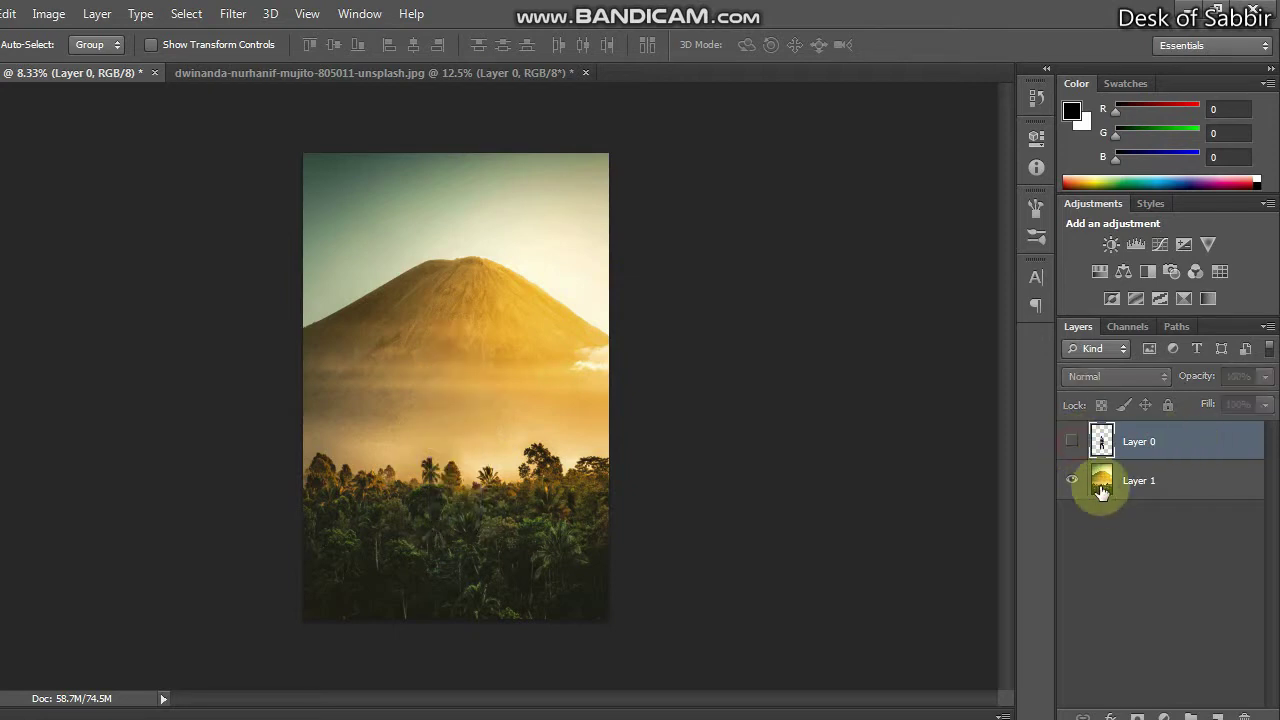
left_click(1104, 490)
left_click(18, 153)
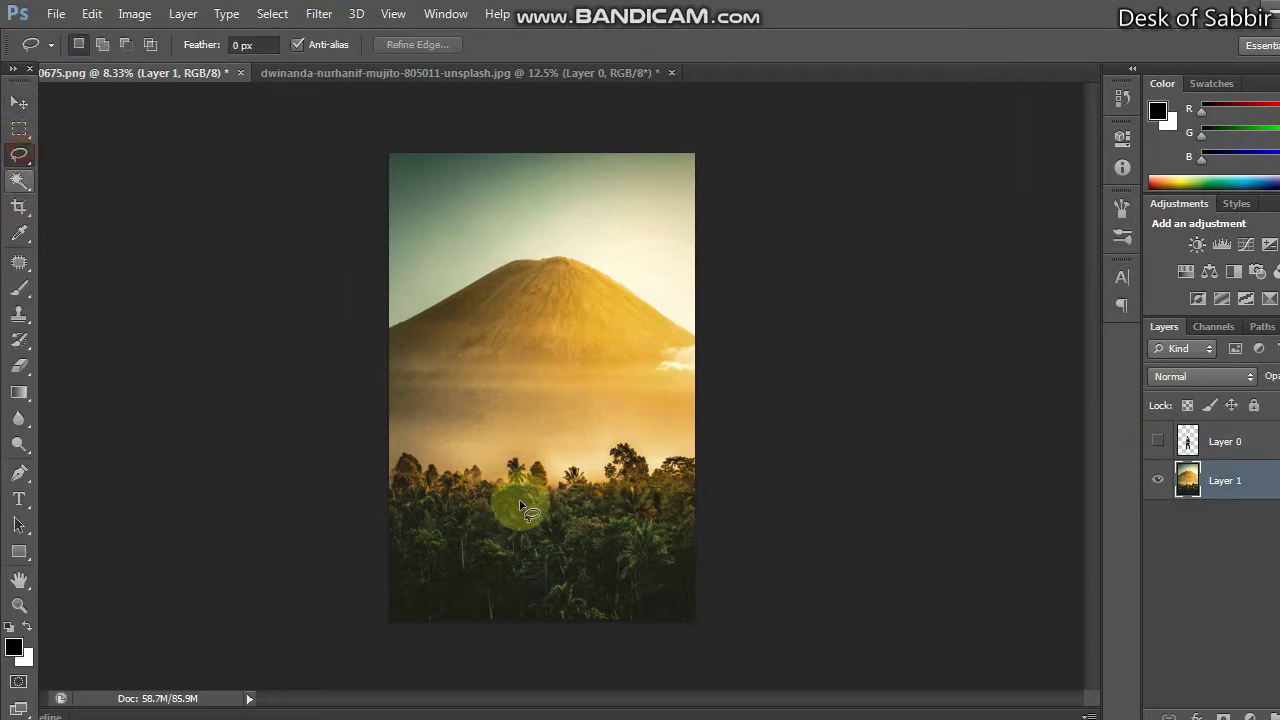
left_click_drag(369, 471, 534, 443)
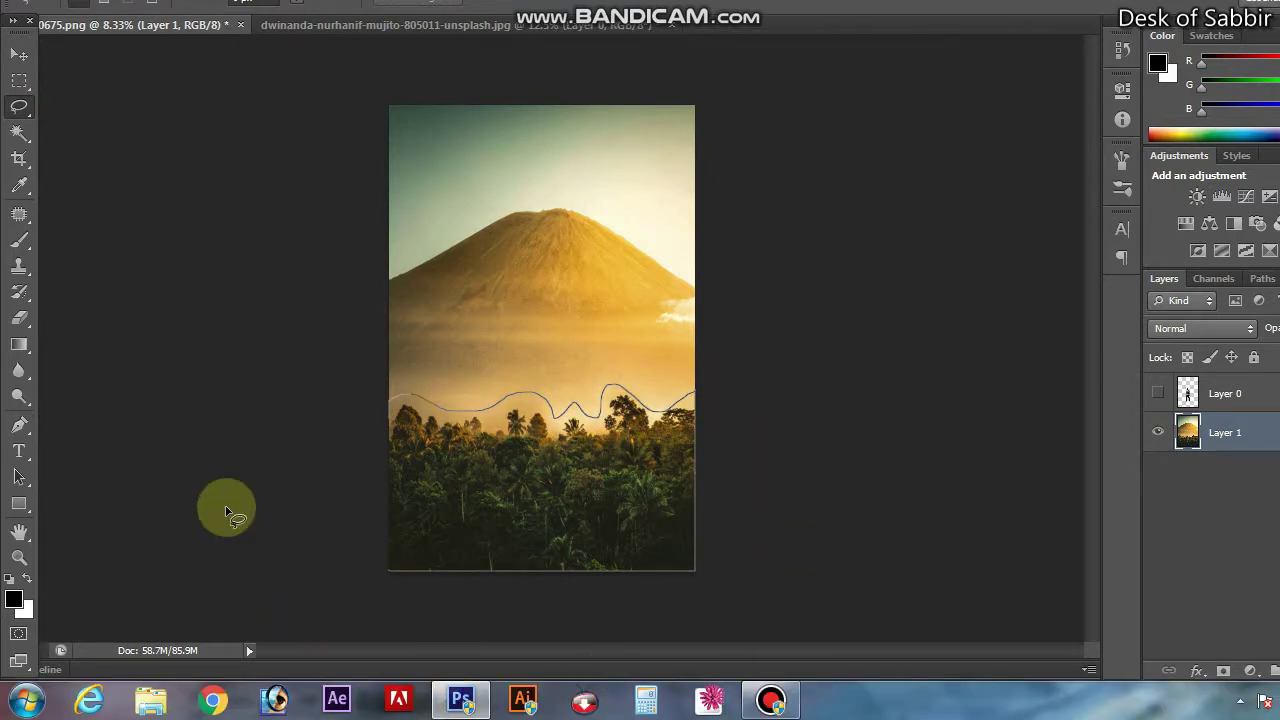
left_click_drag(662, 466, 243, 485)
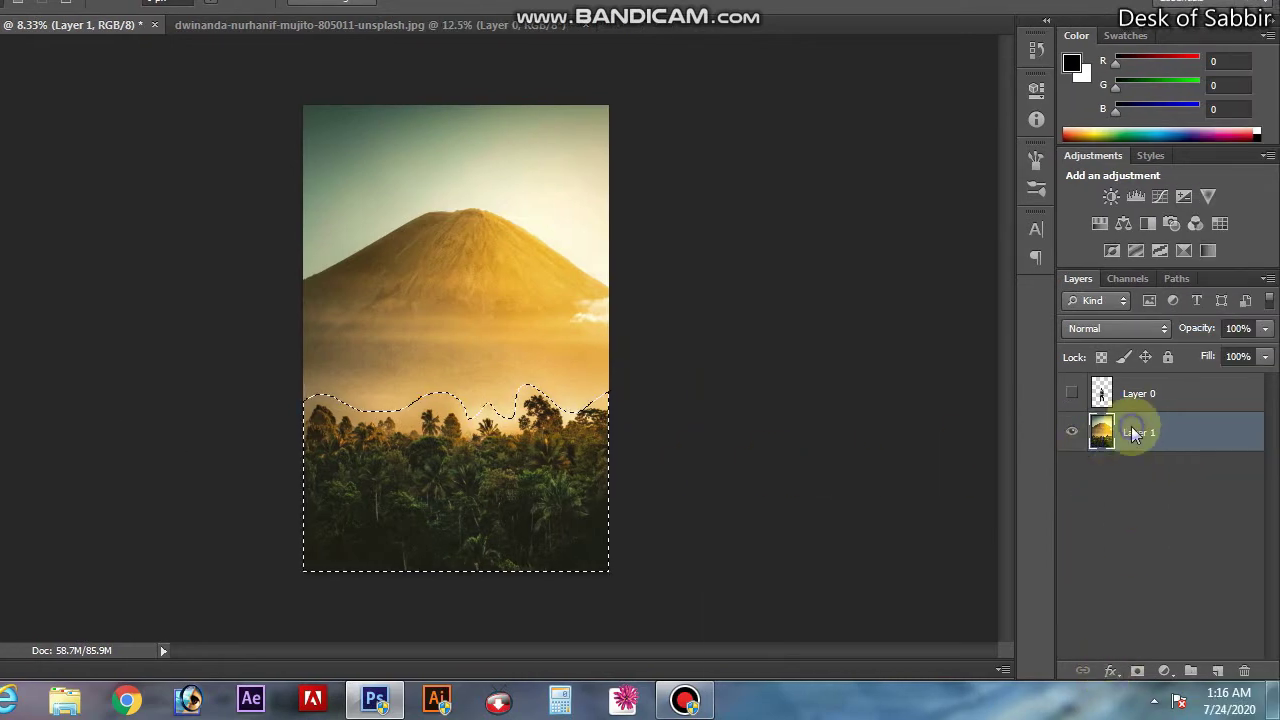
Duplicate the mountain layer as Layer 1 copy and delete the original Layer 1
right_click(1131, 426)
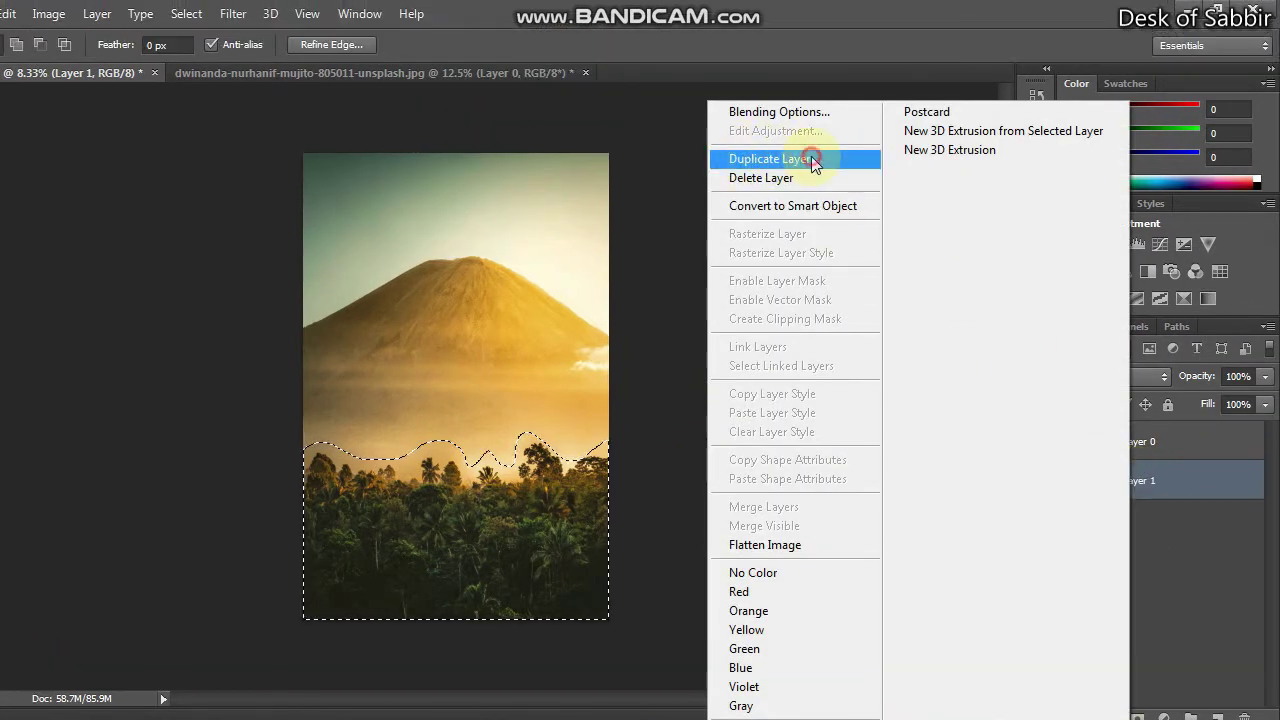
left_click(812, 163)
left_click(766, 226)
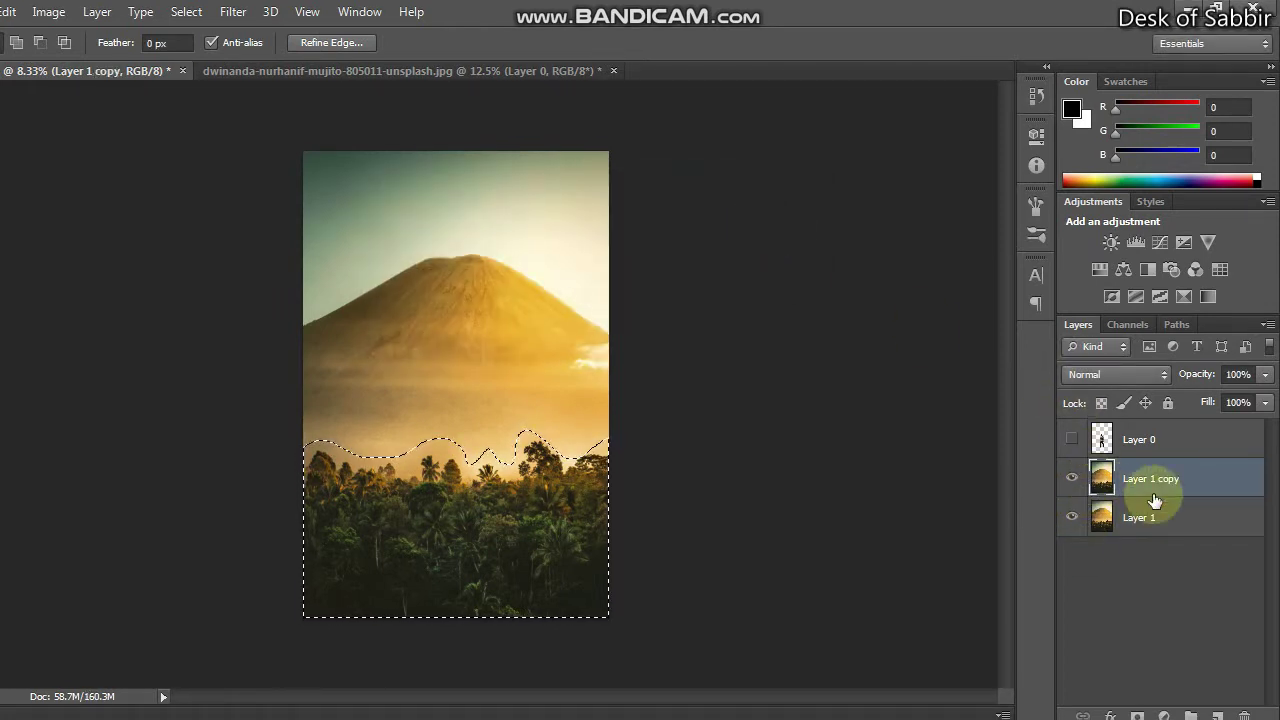
left_click(1100, 518)
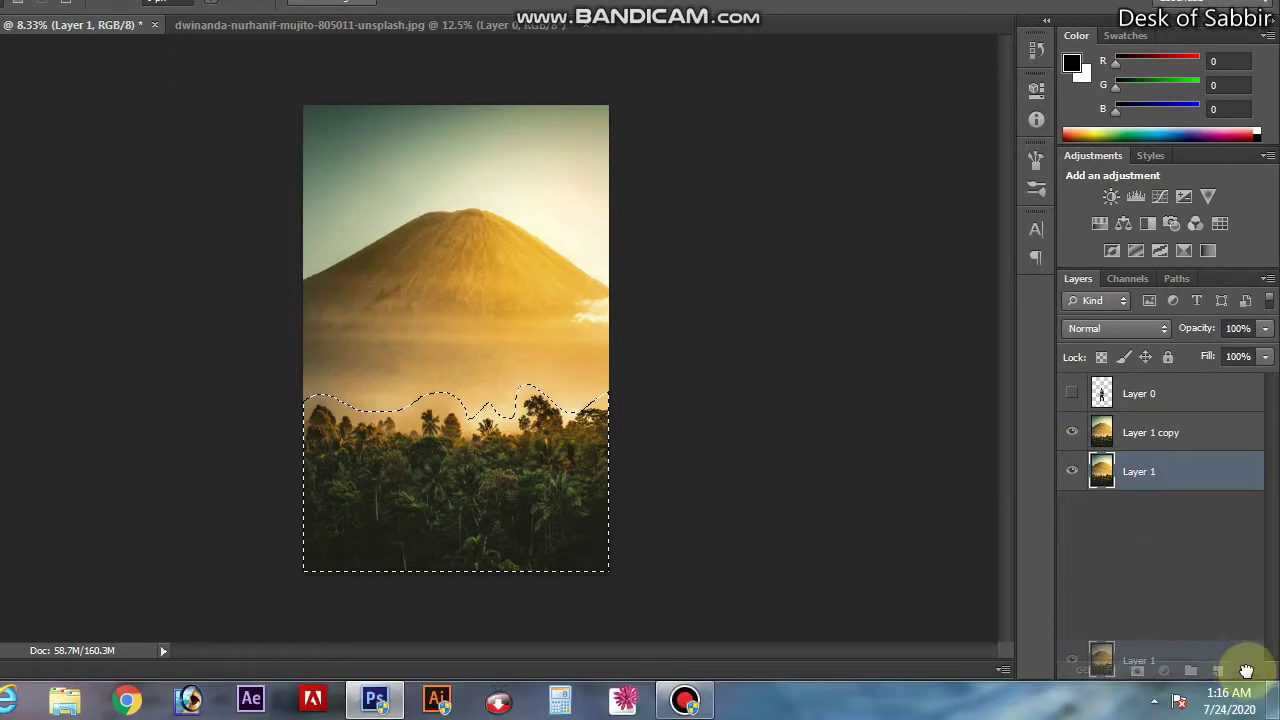
left_click_drag(1100, 518, 1244, 716)
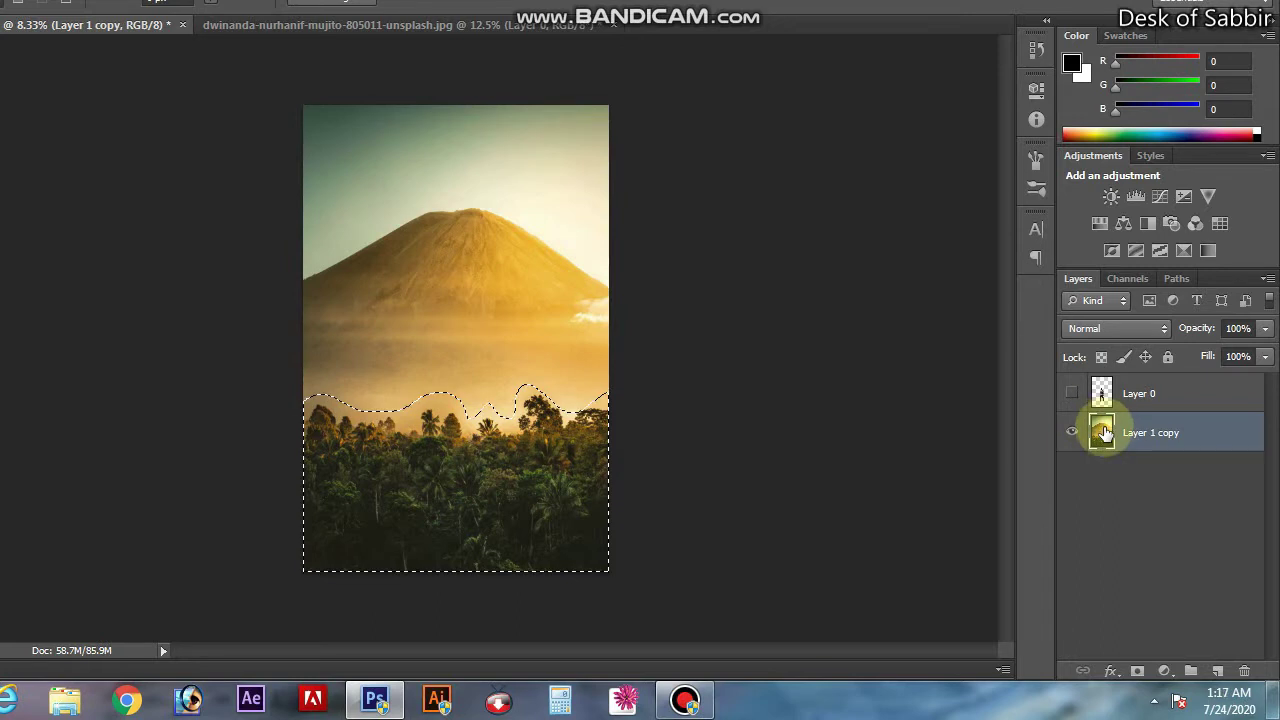
Copy the selected forest onto a new layer and raise it toward the mountain
key("ctrl+j")
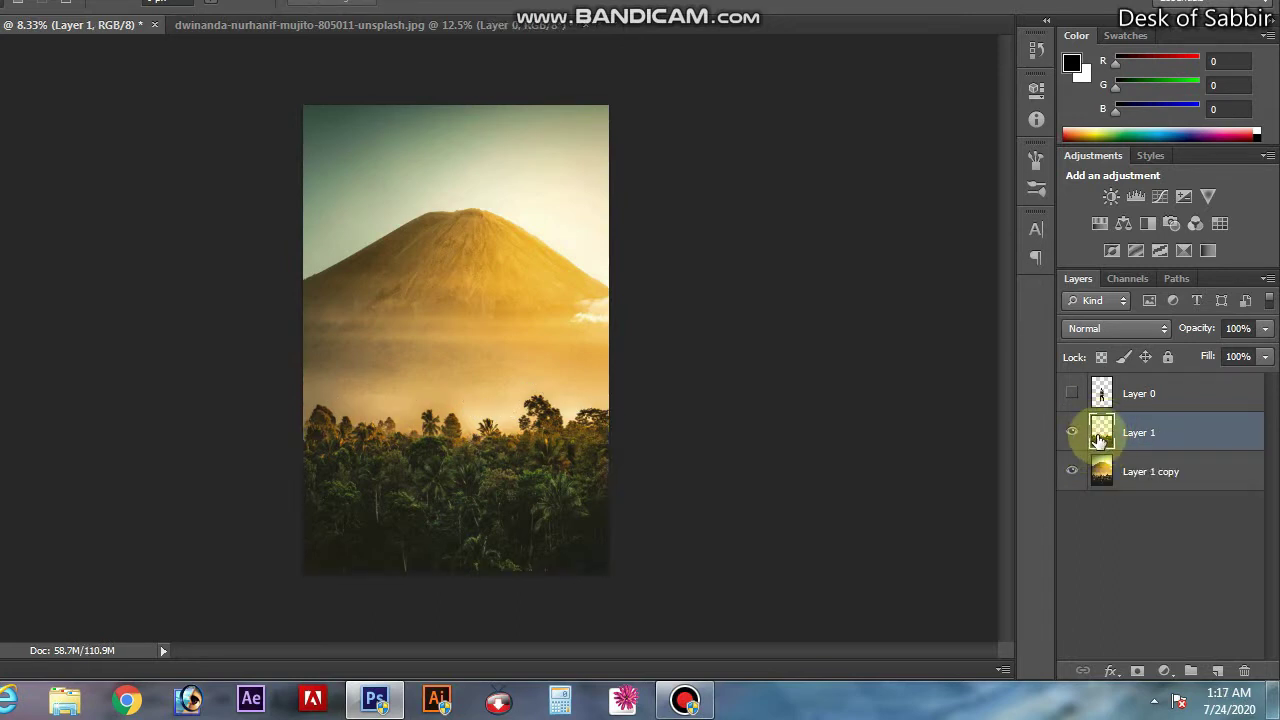
mouse_move(565, 436)
left_mouse_down()
mouse_move(541, 488)
mouse_move(541, 440)
left_mouse_up()
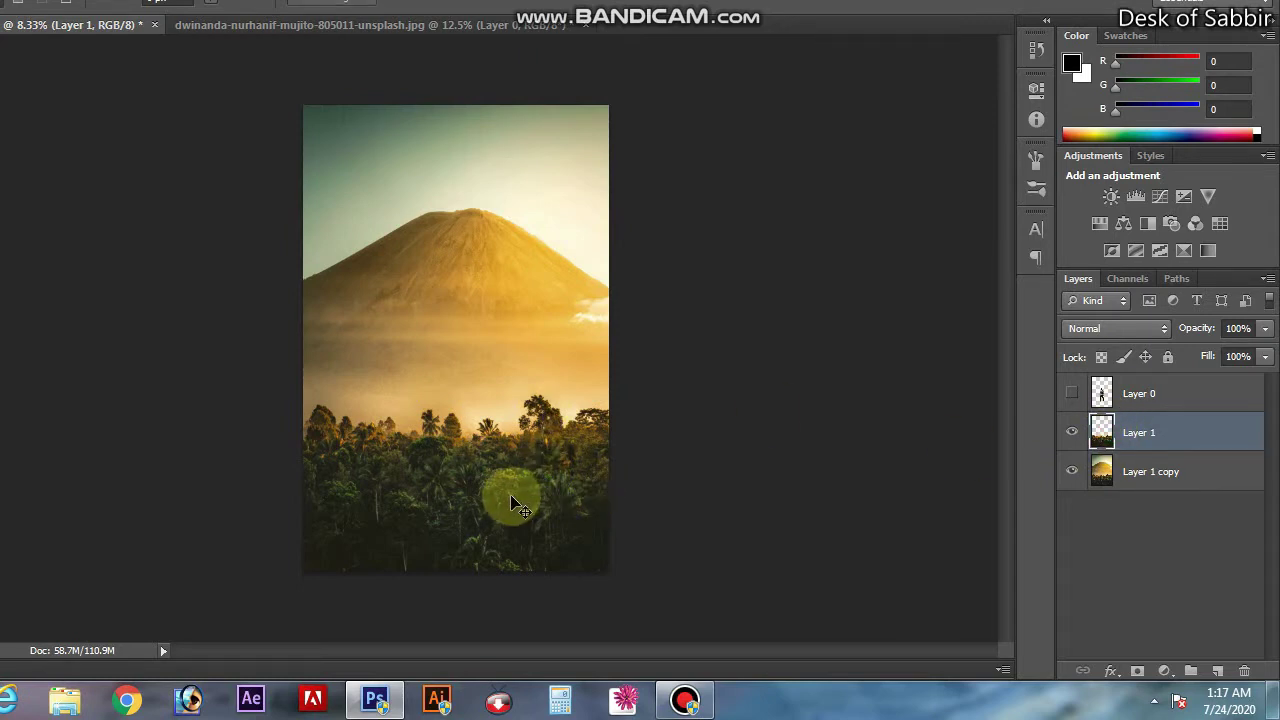
mouse_move(511, 503)
left_mouse_down()
mouse_move(503, 463)
mouse_move(519, 496)
mouse_move(530, 445)
mouse_move(509, 449)
left_mouse_up()
left_click(1101, 431)
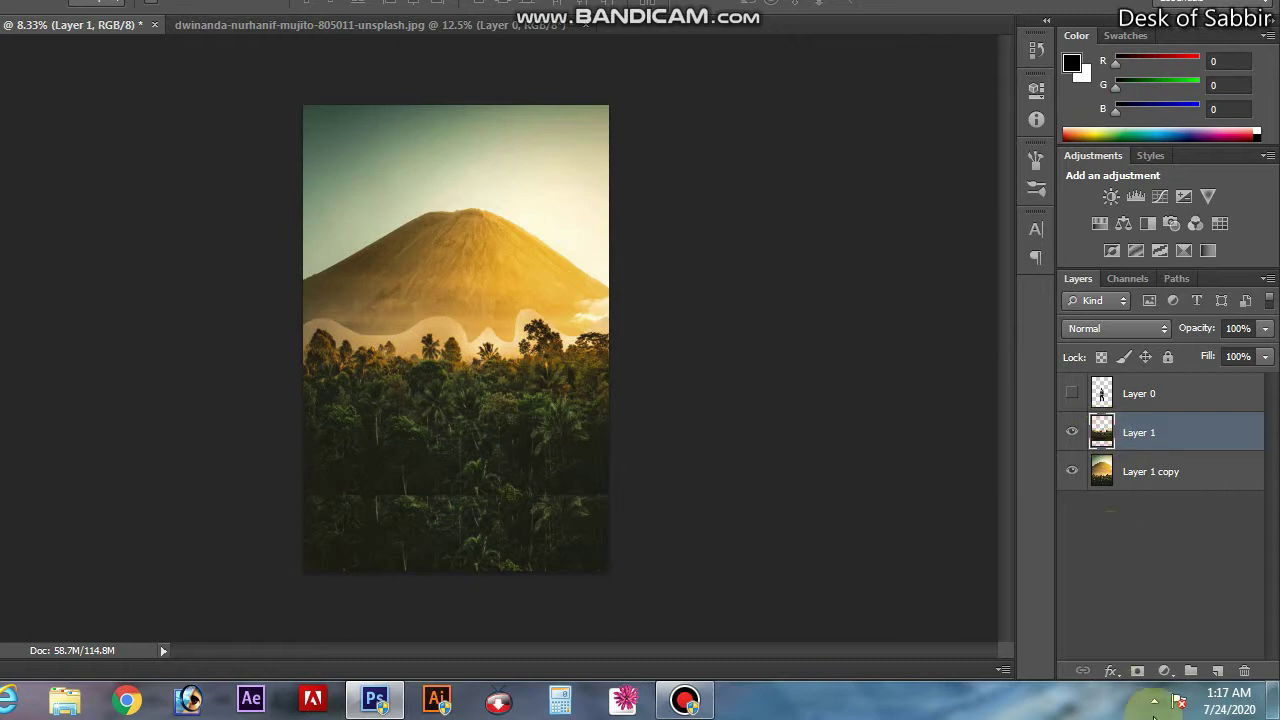
Mask the raised forest and brush black at 78% flow over the treeline, mist and seams
left_click(1137, 671)
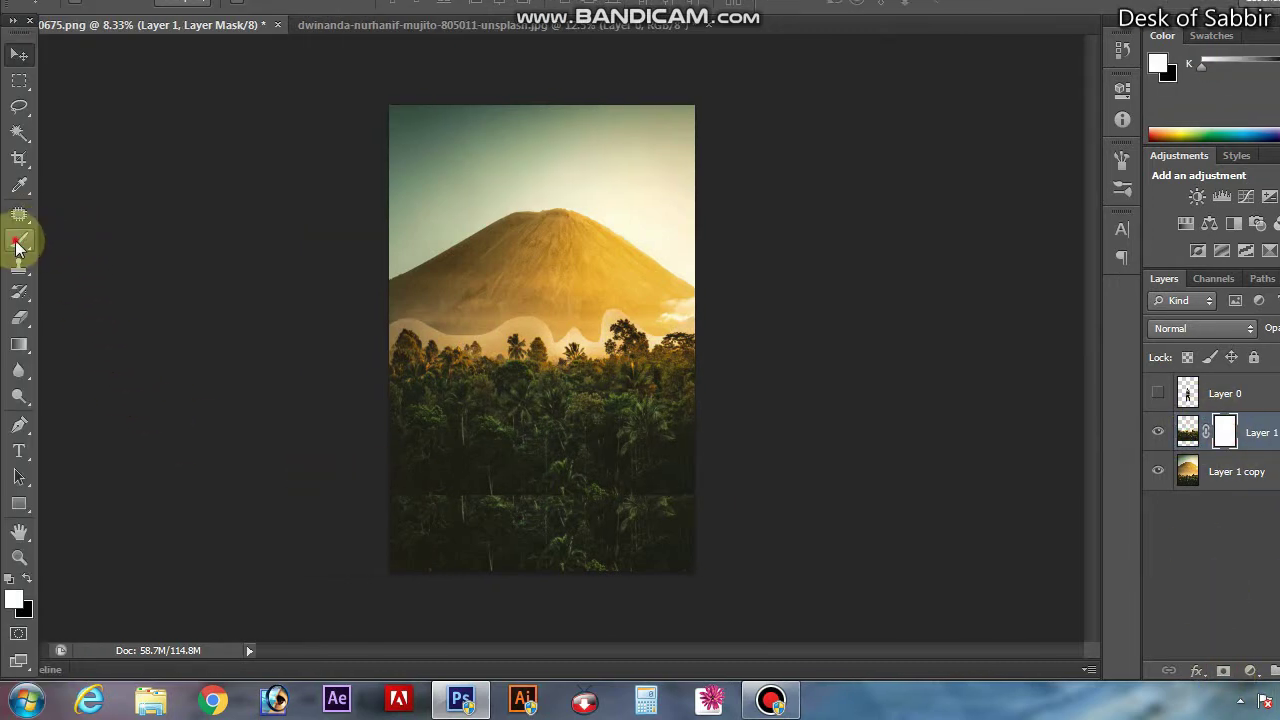
left_click(18, 243)
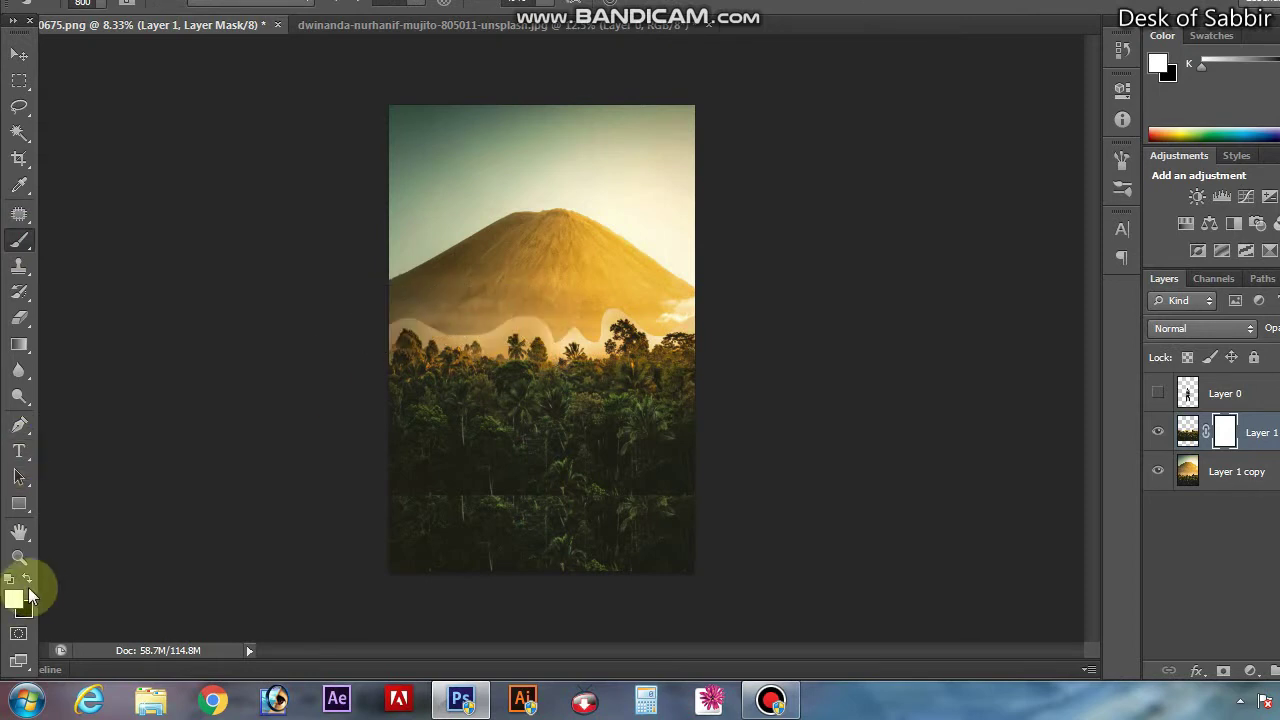
left_click_drag(507, 290, 384, 312)
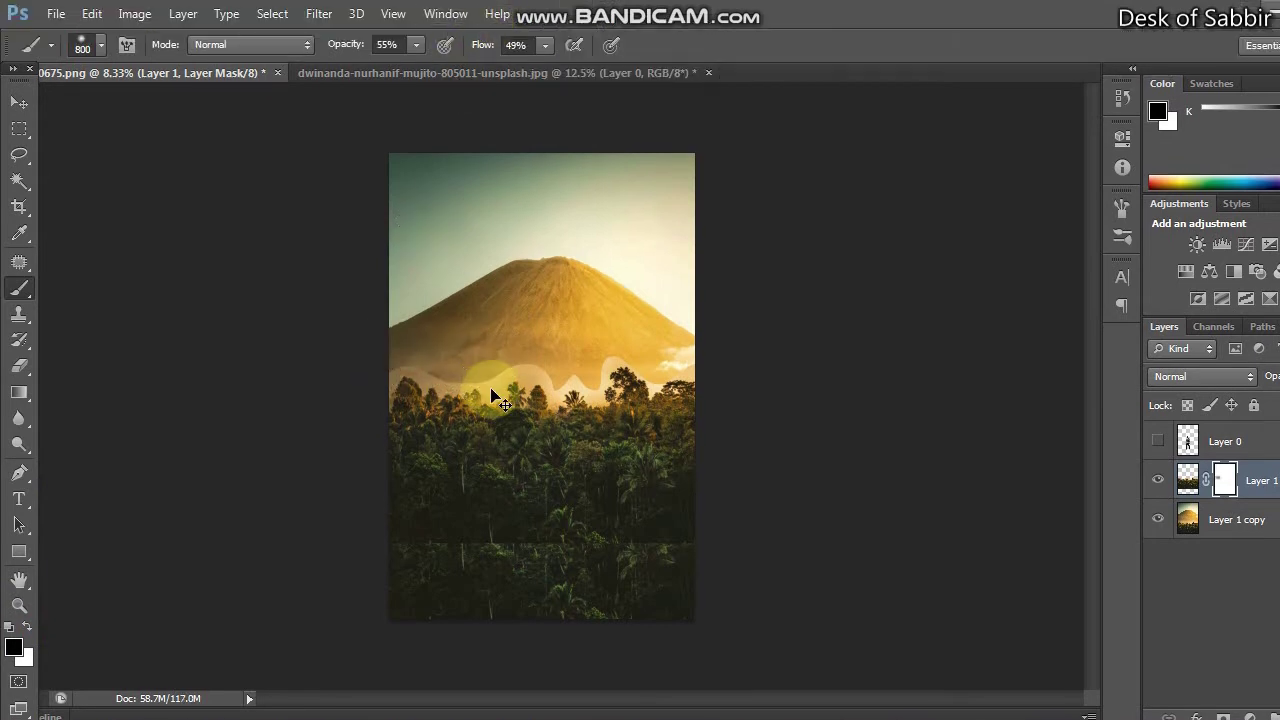
scroll(492, 390, "up", 1)
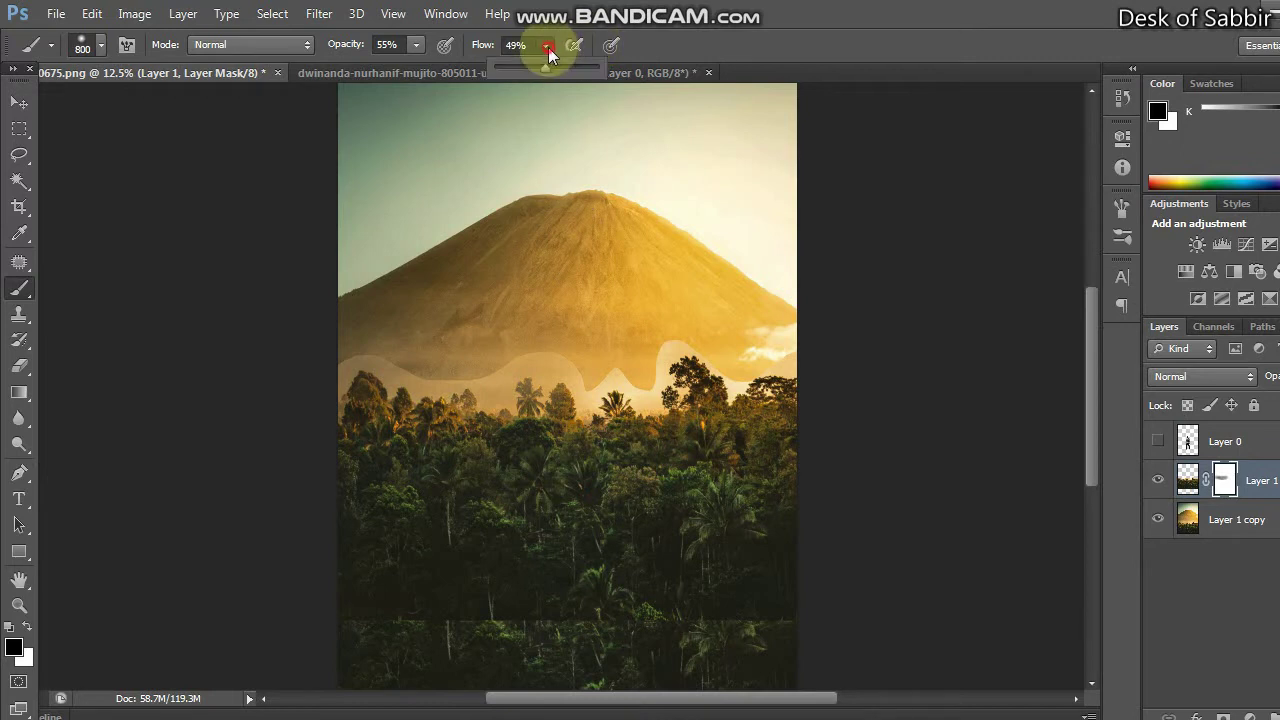
left_click_drag(569, 66, 583, 64)
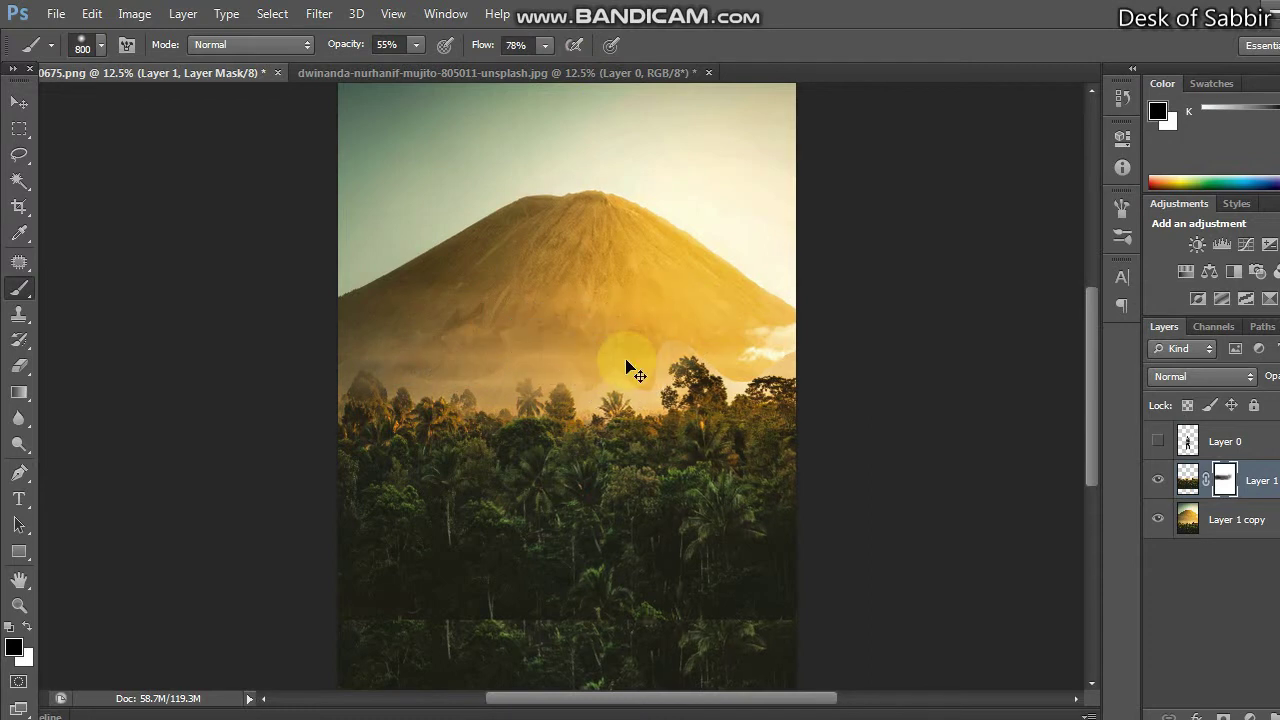
scroll(600, 368, "down", 1)
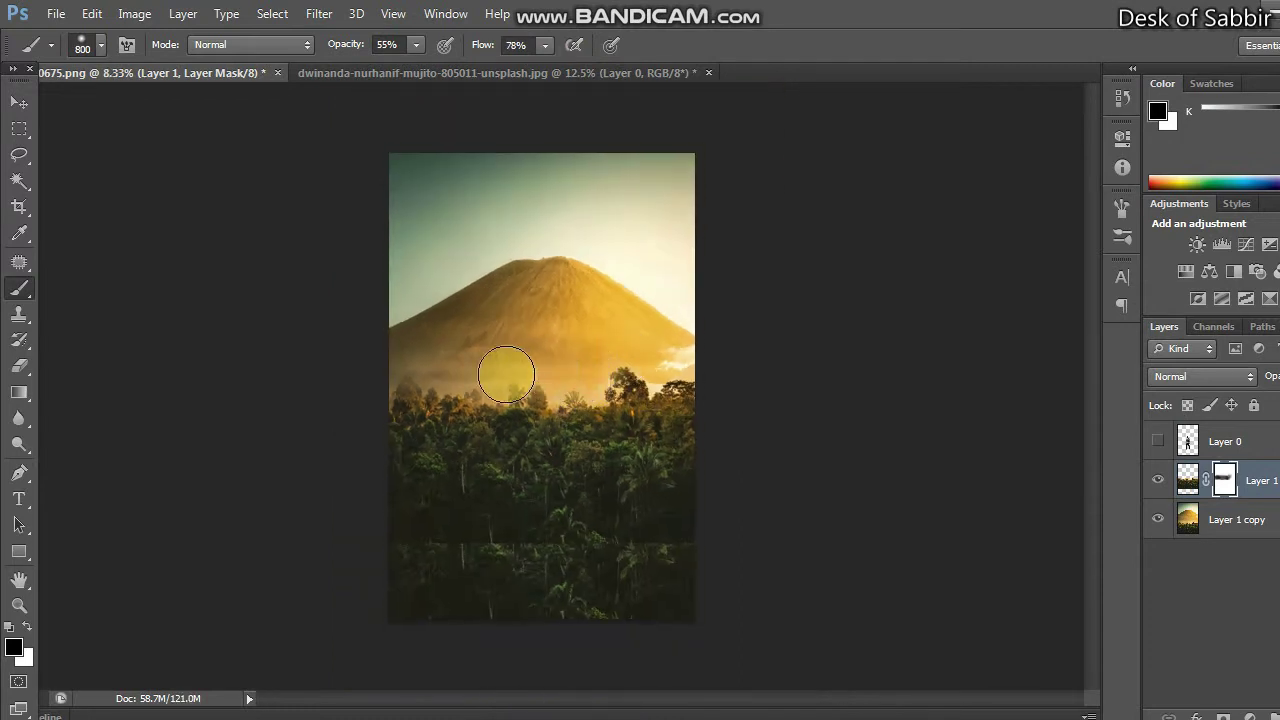
left_click_drag(506, 375, 369, 372)
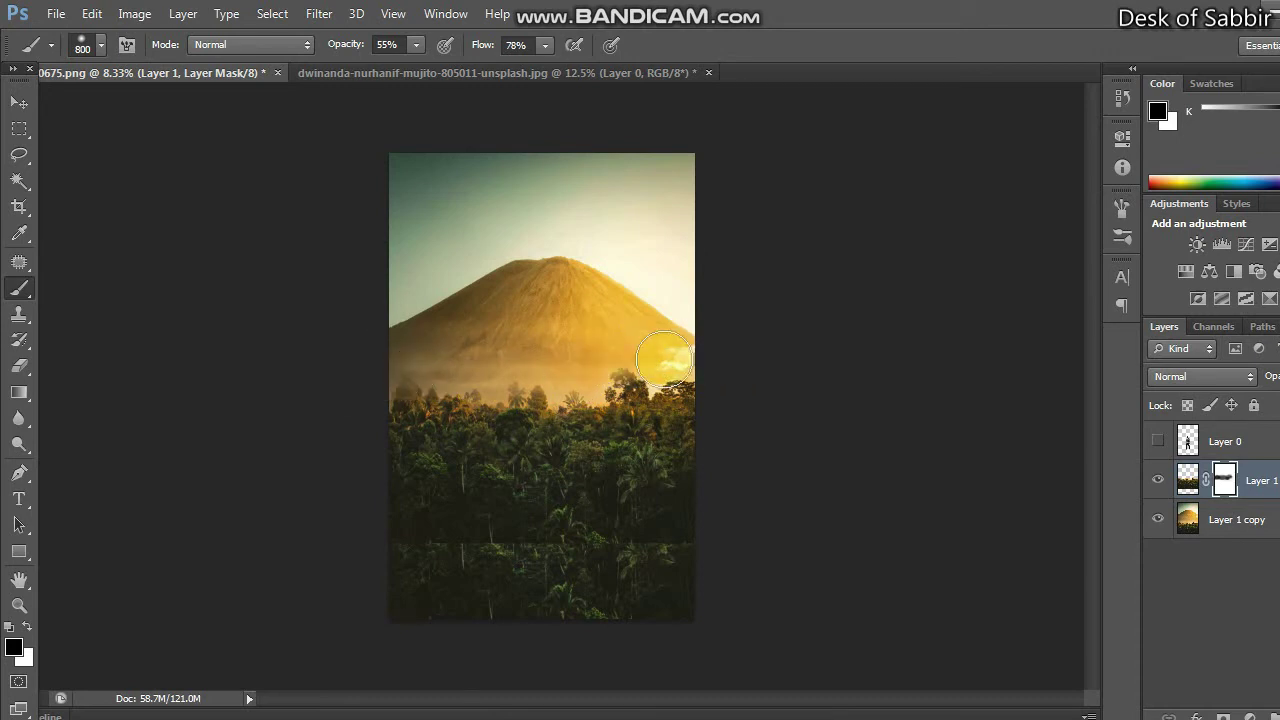
mouse_move(601, 366)
left_mouse_down()
mouse_move(360, 371)
mouse_move(471, 357)
left_mouse_up()
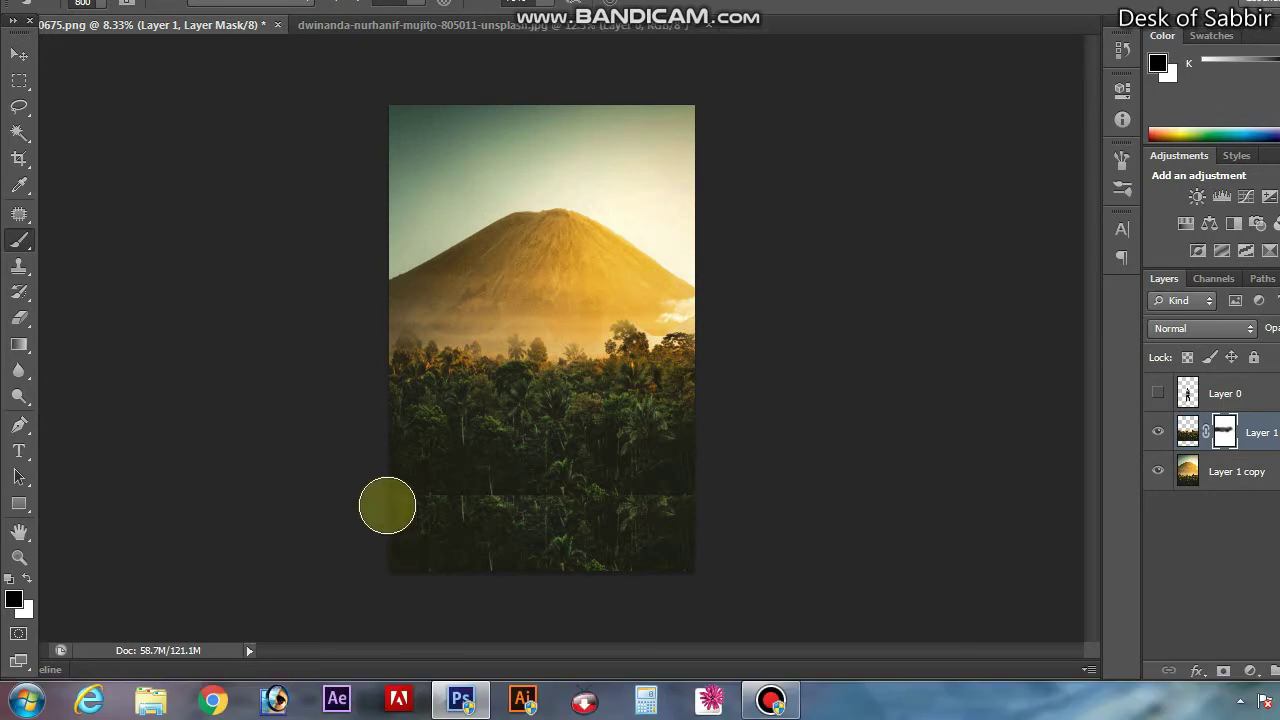
mouse_move(704, 481)
left_mouse_down()
mouse_move(357, 471)
mouse_move(449, 449)
mouse_move(609, 446)
mouse_move(679, 454)
mouse_move(329, 457)
left_mouse_up()
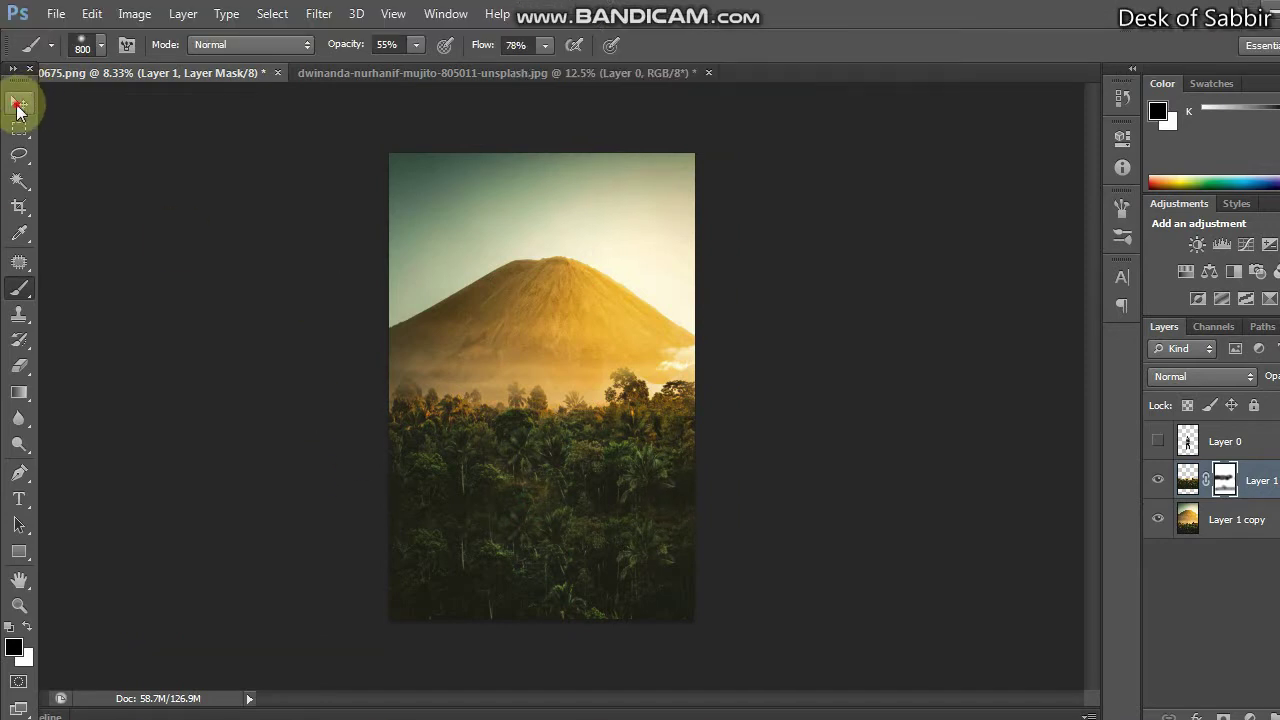
Show the man again, enlarge him to about 114% and nudge him upward before the mountain
left_click(17, 104)
left_click(1072, 441)
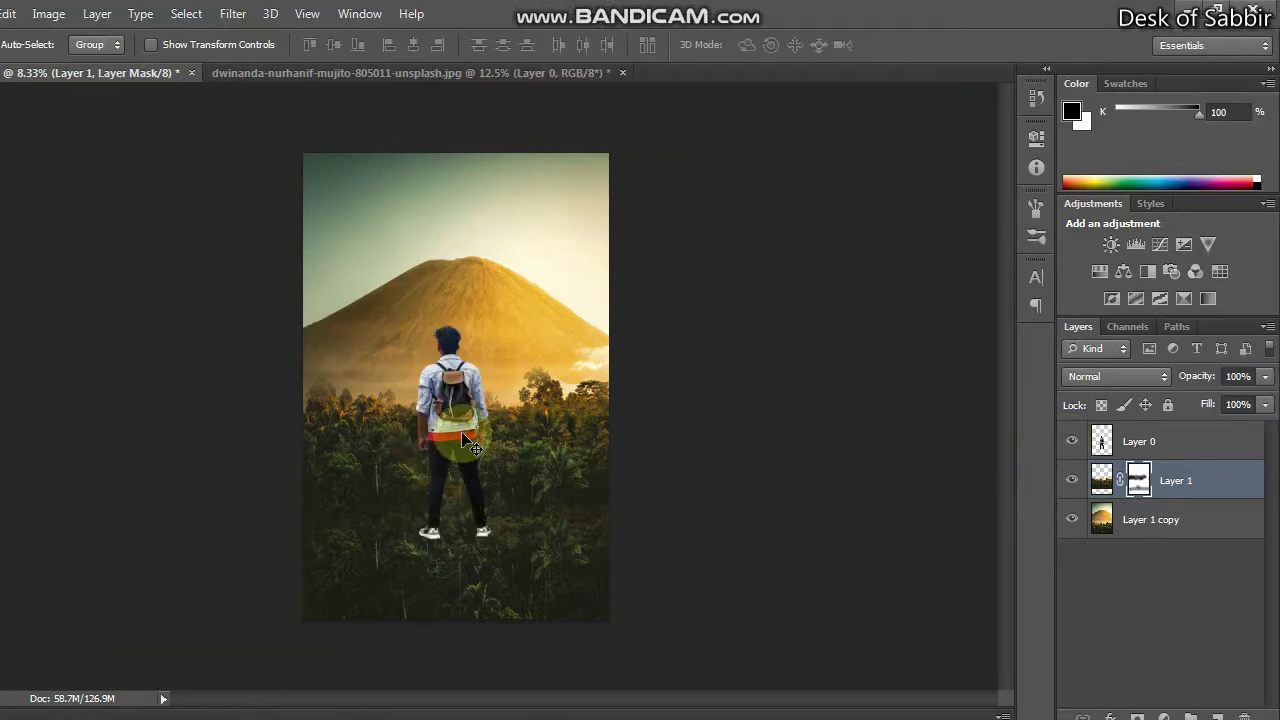
left_click_drag(458, 418, 500, 448)
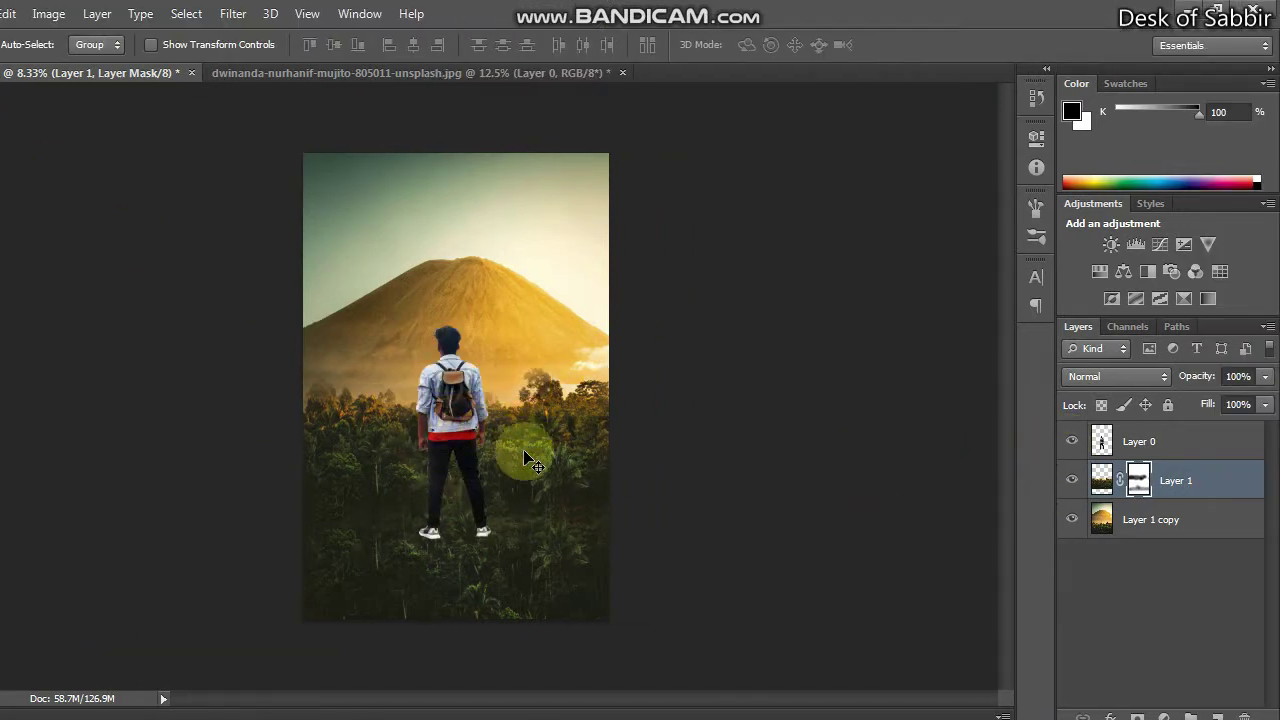
left_click(1070, 448)
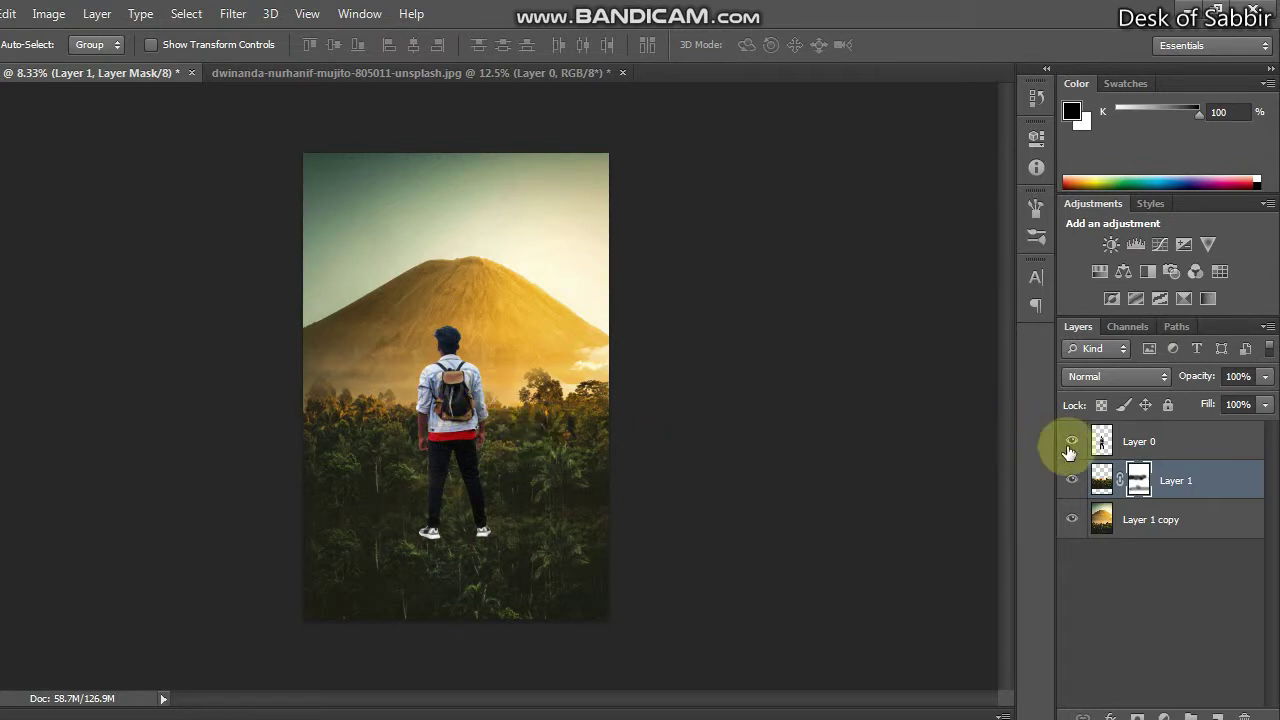
left_click(1101, 447)
left_click_drag(457, 400, 465, 428)
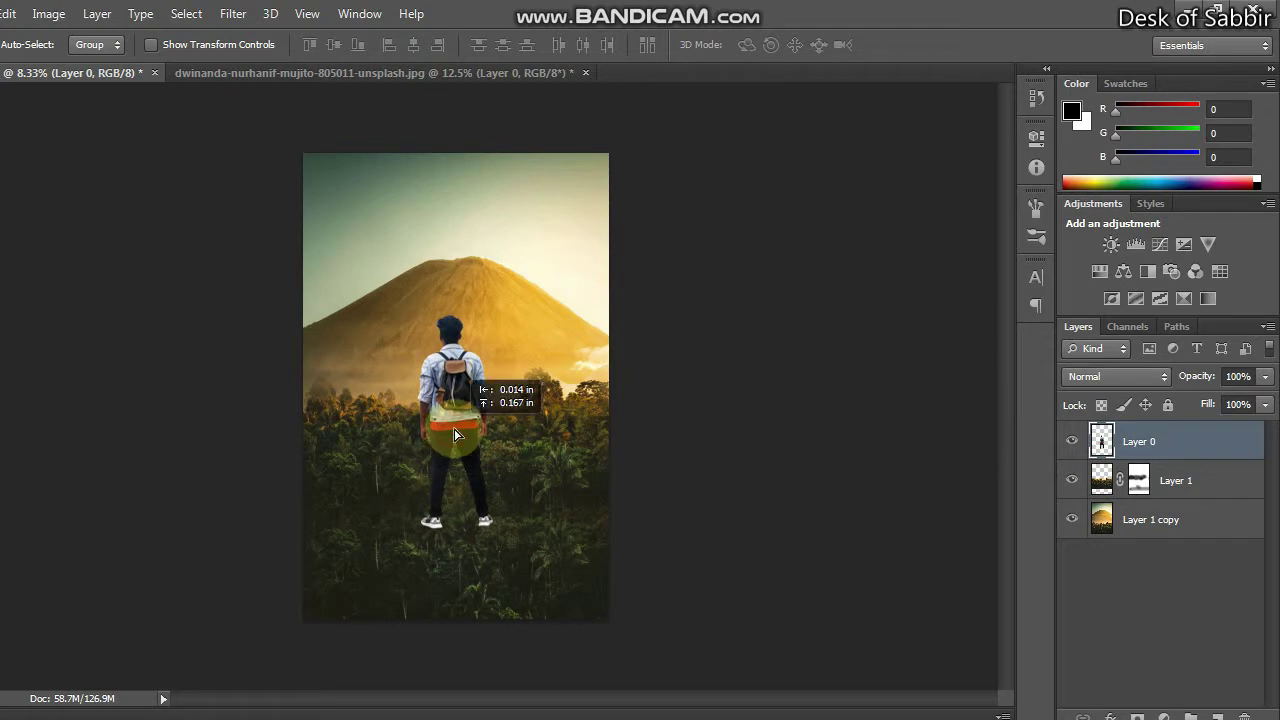
key("ctrl+t")
left_click_drag(496, 313, 512, 308)
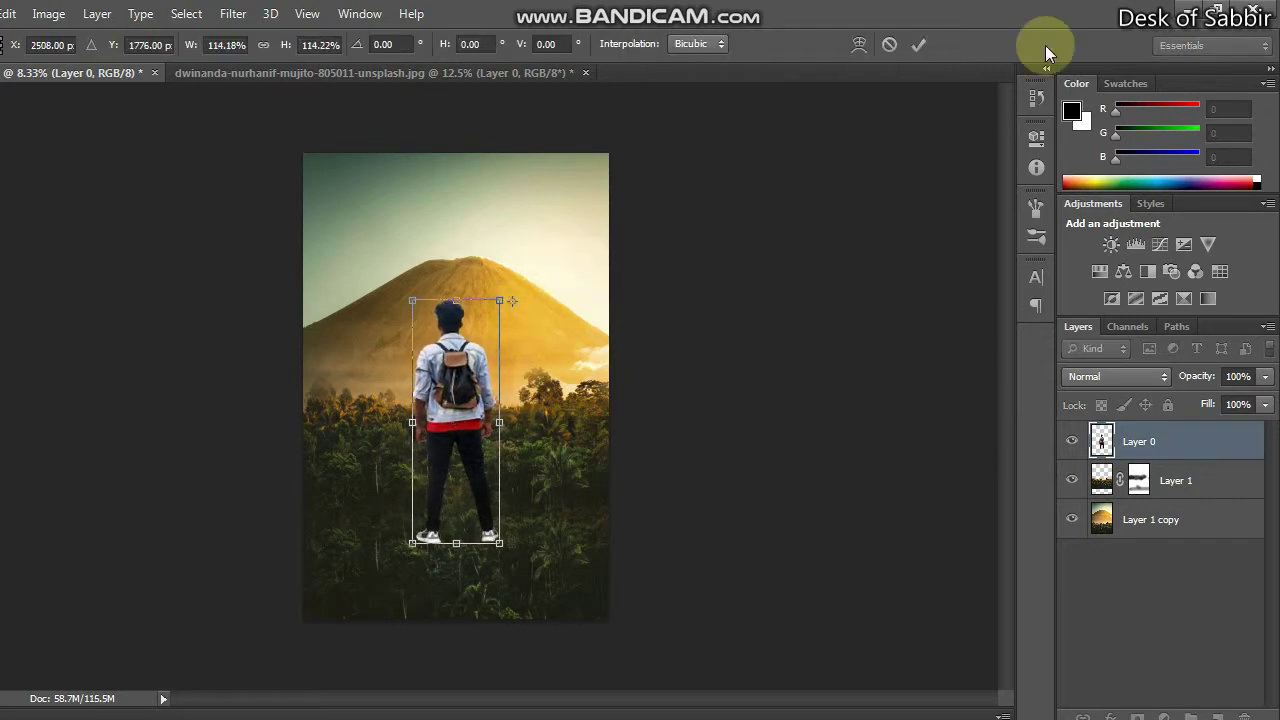
left_click_drag(447, 413, 447, 395)
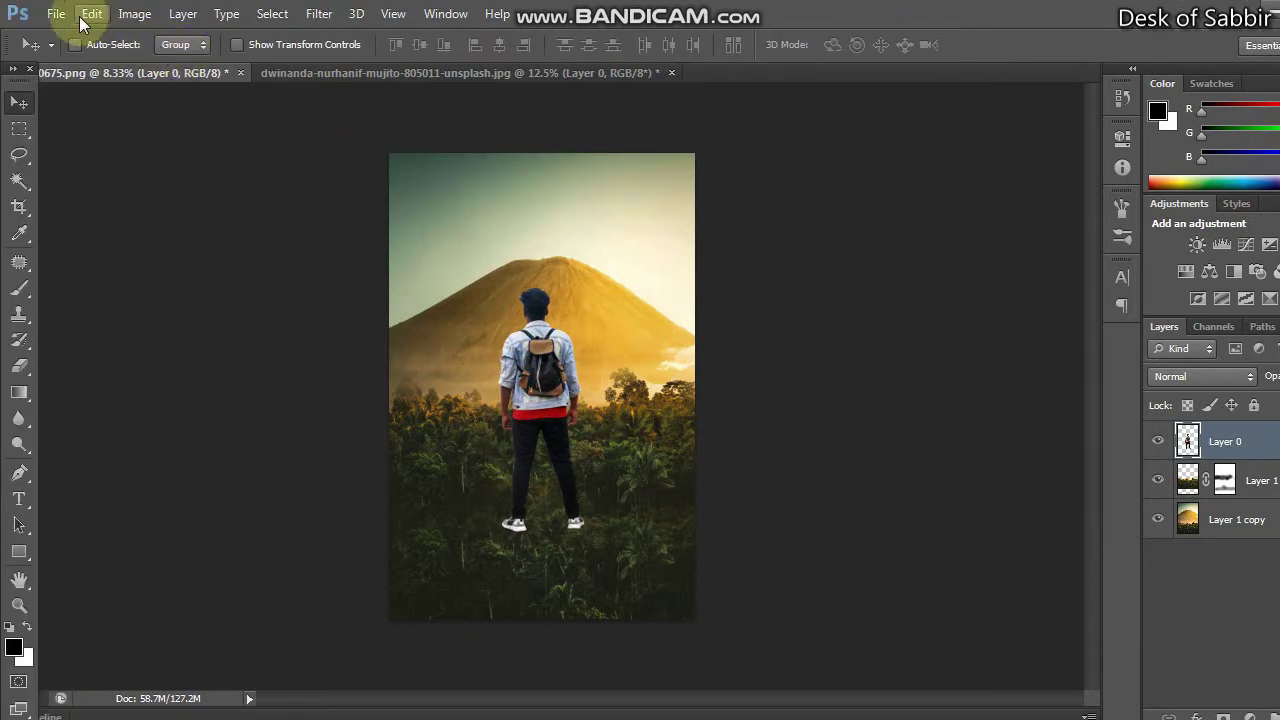
Open the jeep photo august-sporer-178504-unsplash from the MOVISE POSTER folder
left_click(56, 14)
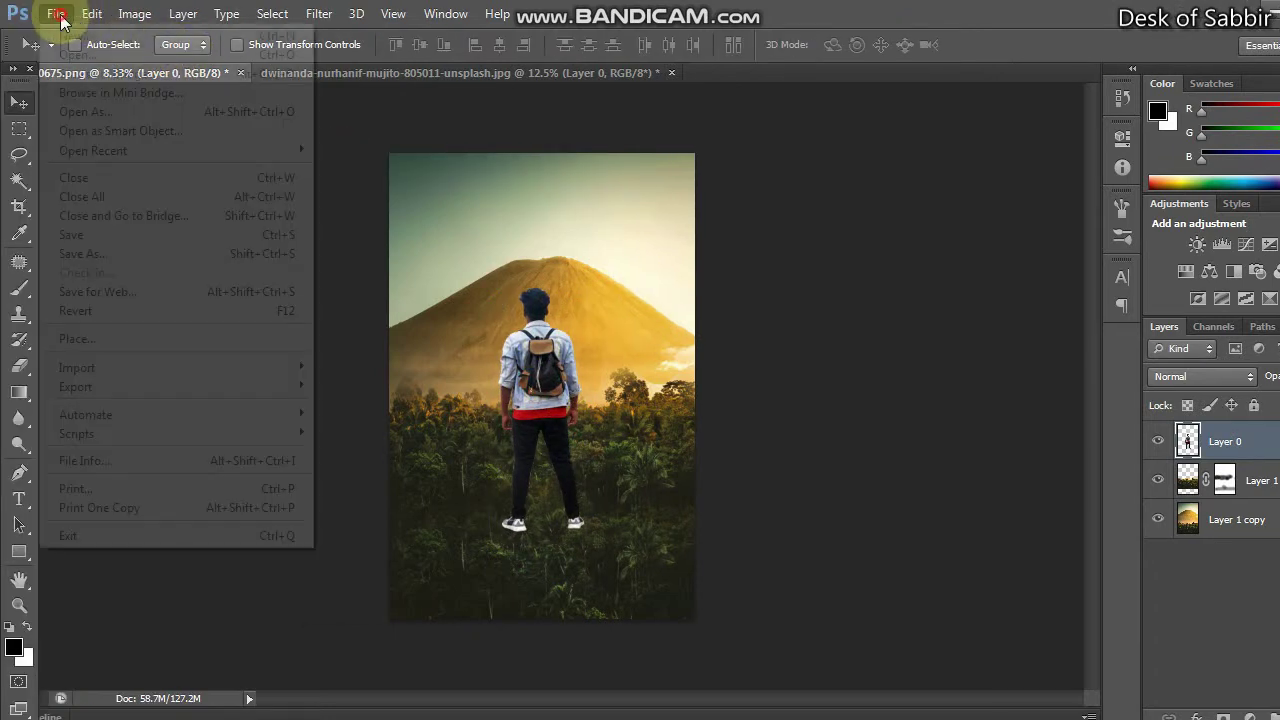
left_click(56, 14)
left_click(56, 14)
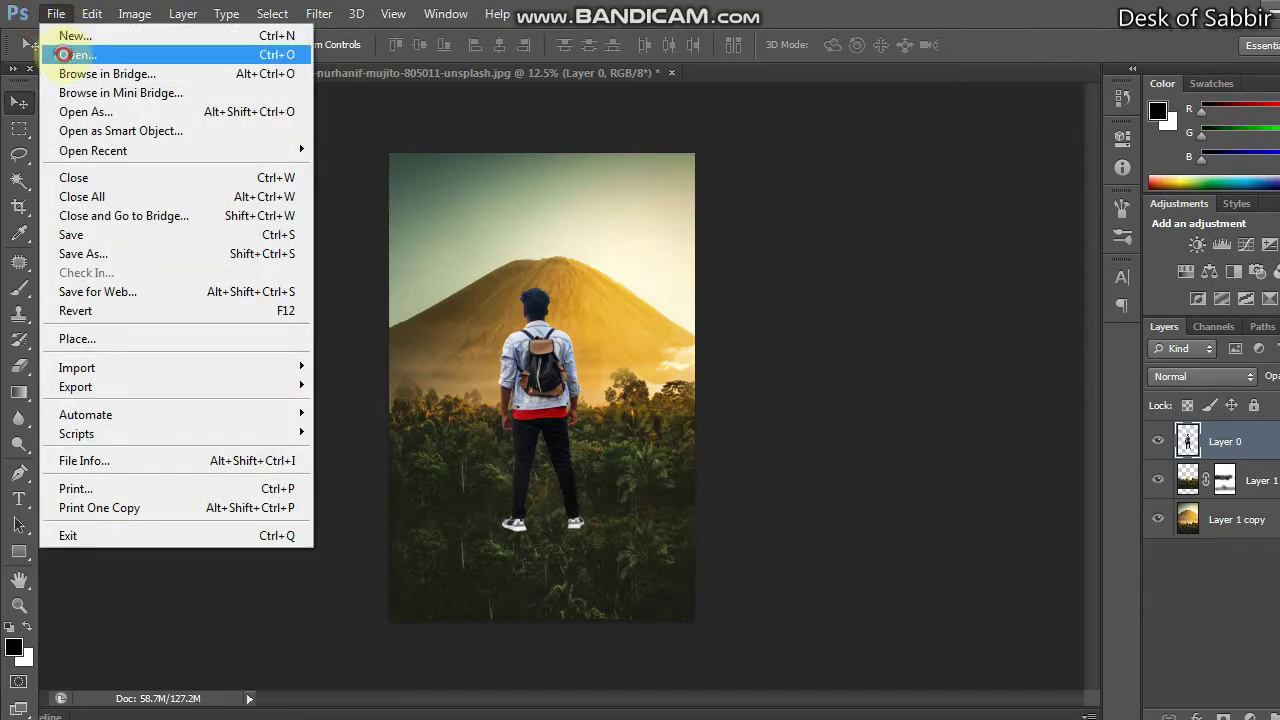
left_click(60, 54)
left_click(600, 147)
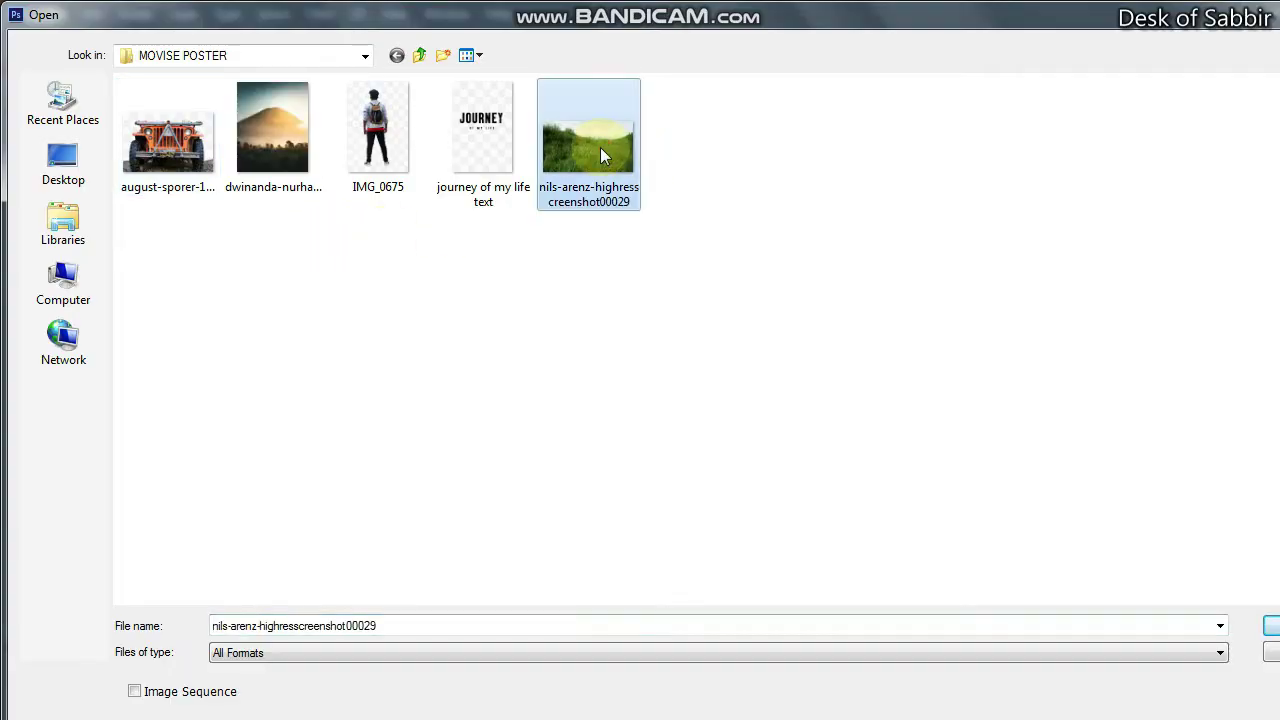
left_click(201, 168)
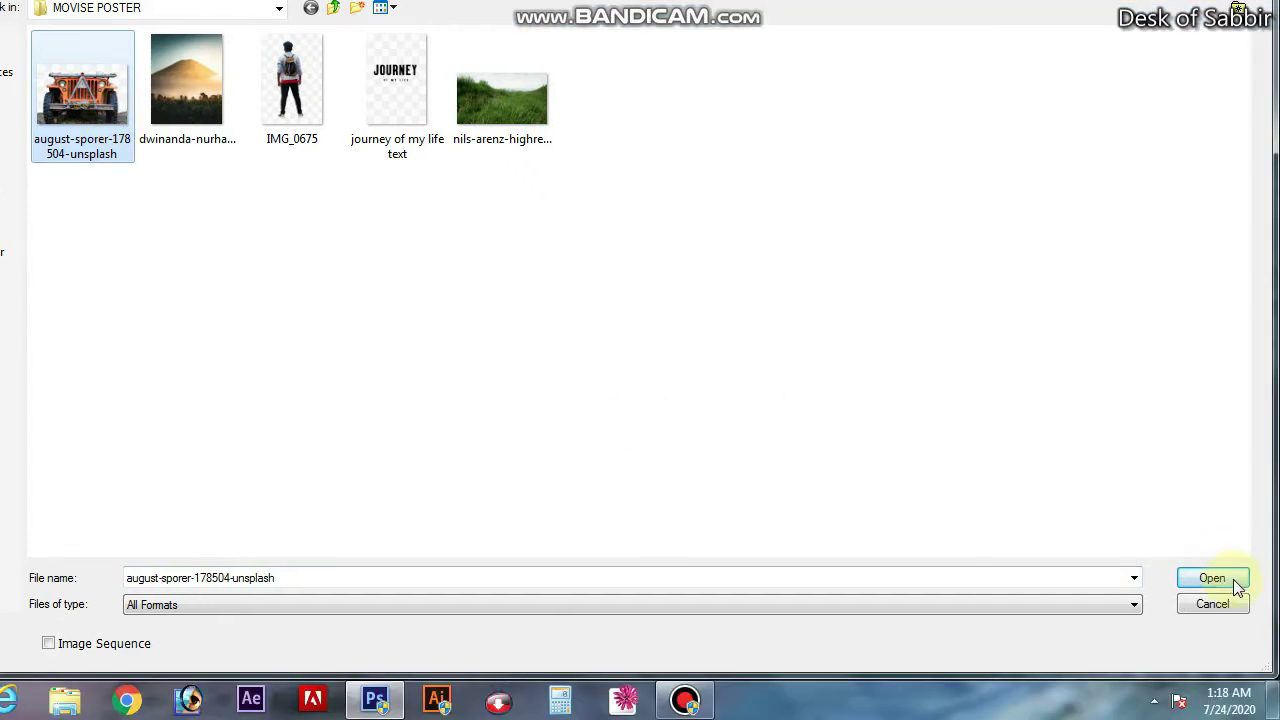
left_click(1274, 626)
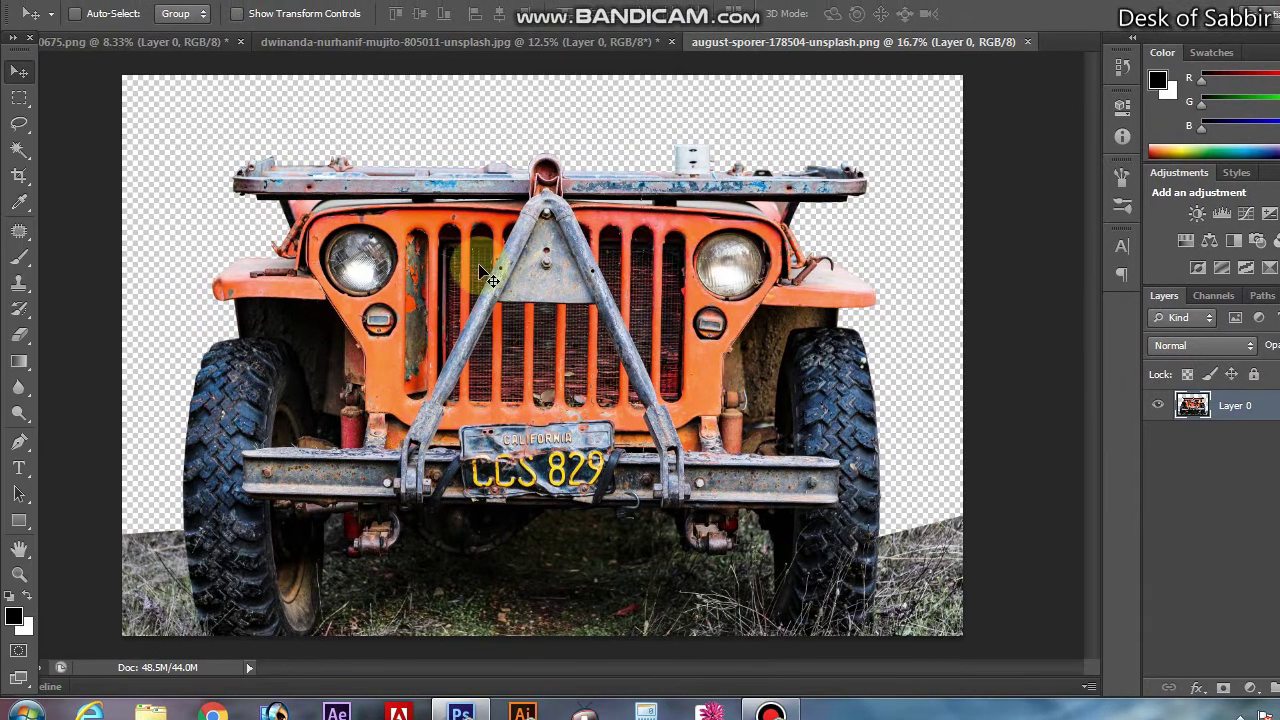
left_click(388, 230)
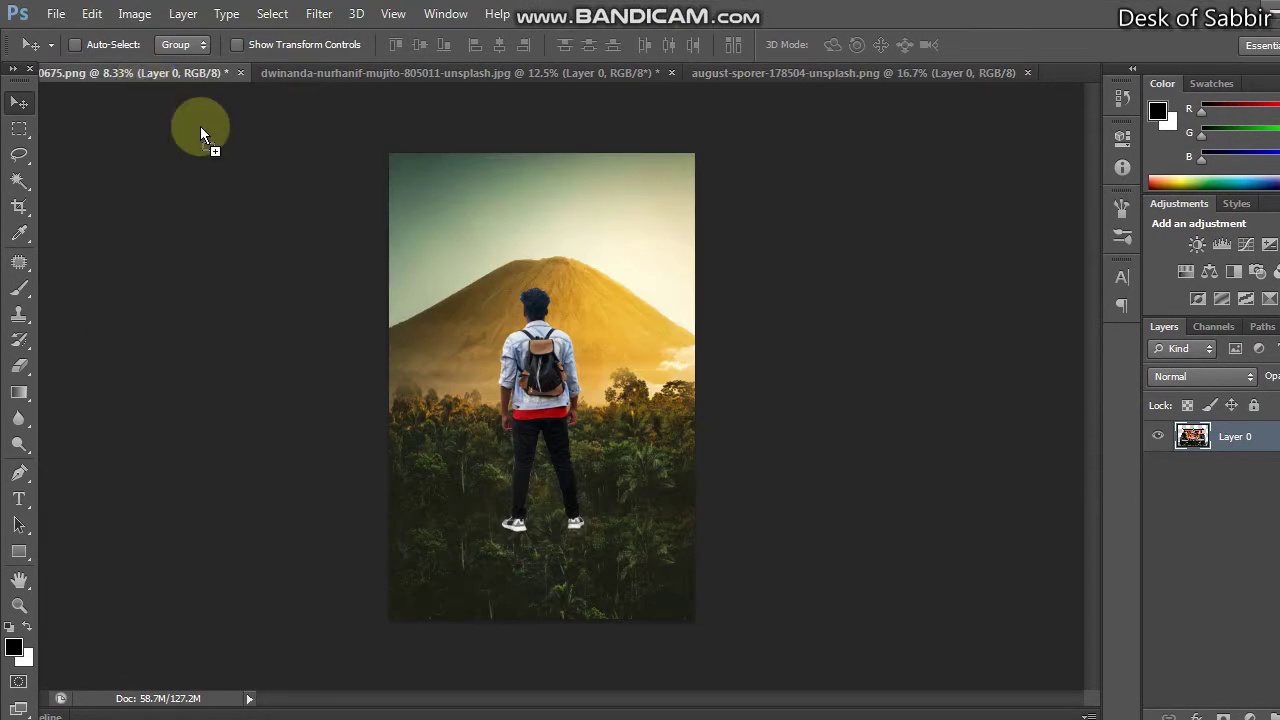
Bring the jeep into the poster, scaled to about 51.58% and centred along the bottom
mouse_move(388, 230)
left_mouse_down()
mouse_move(530, 485)
mouse_move(588, 510)
left_mouse_up()
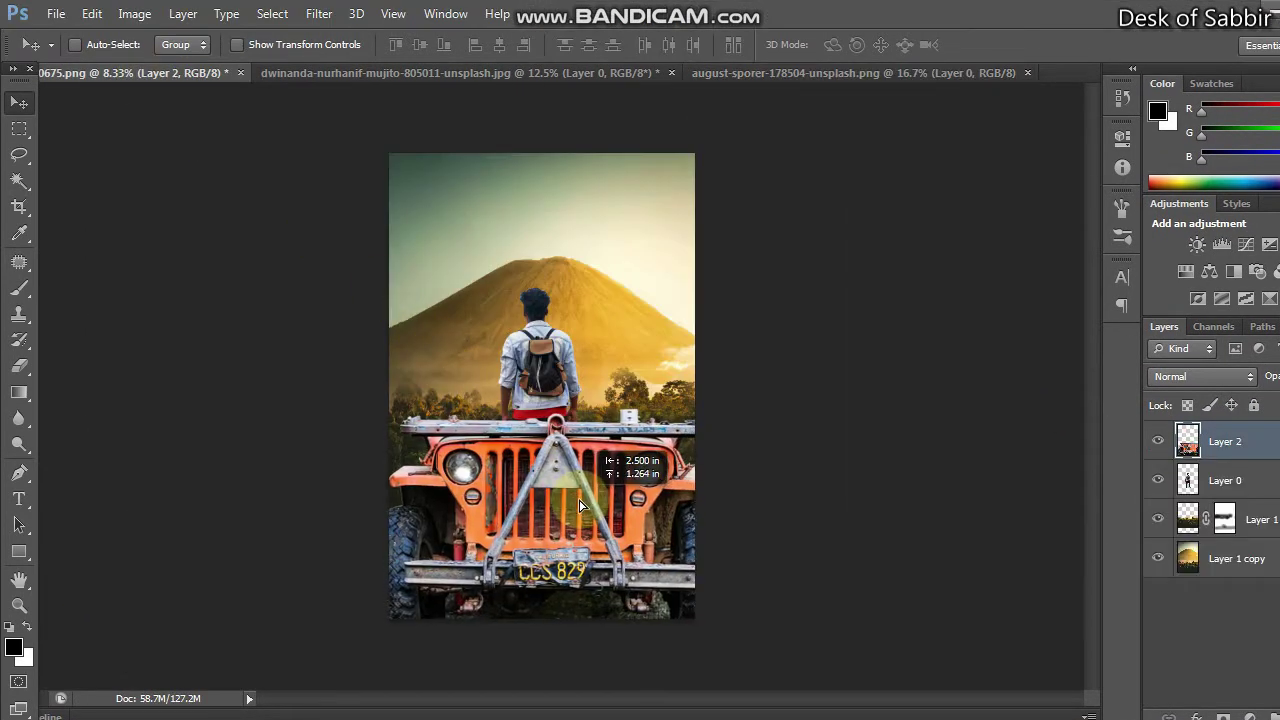
left_click(748, 436)
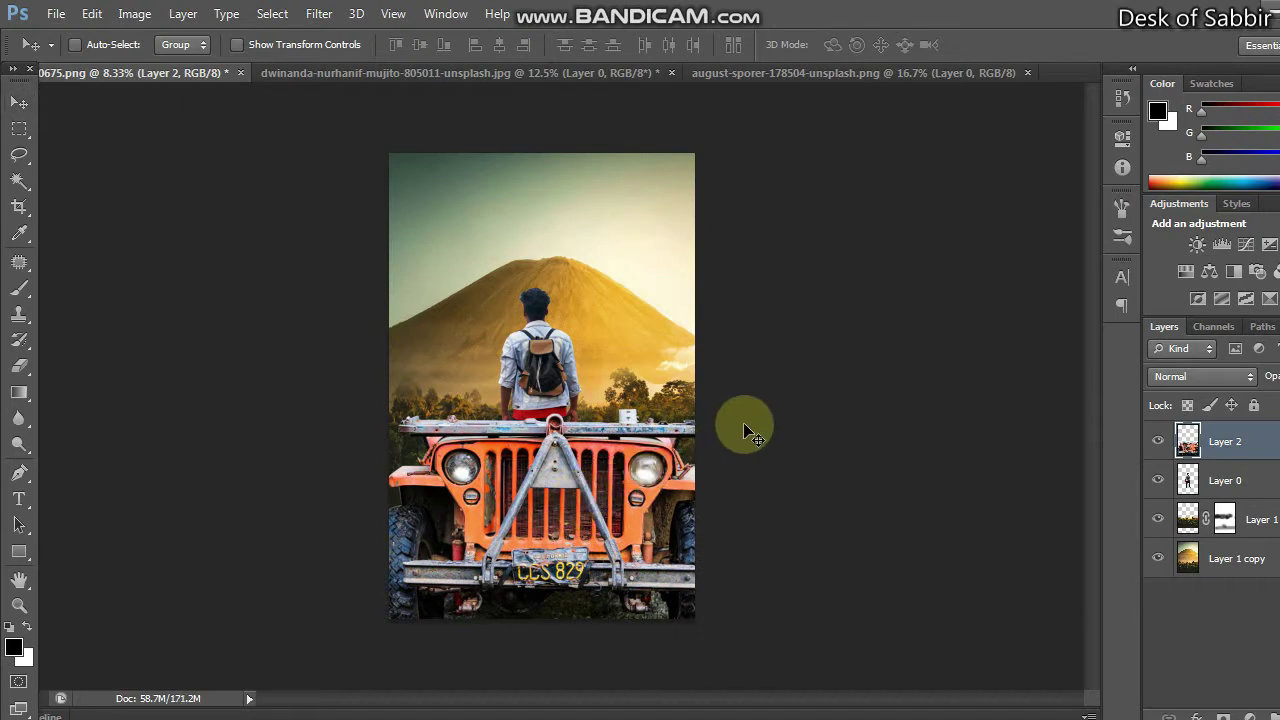
key("ctrl+t")
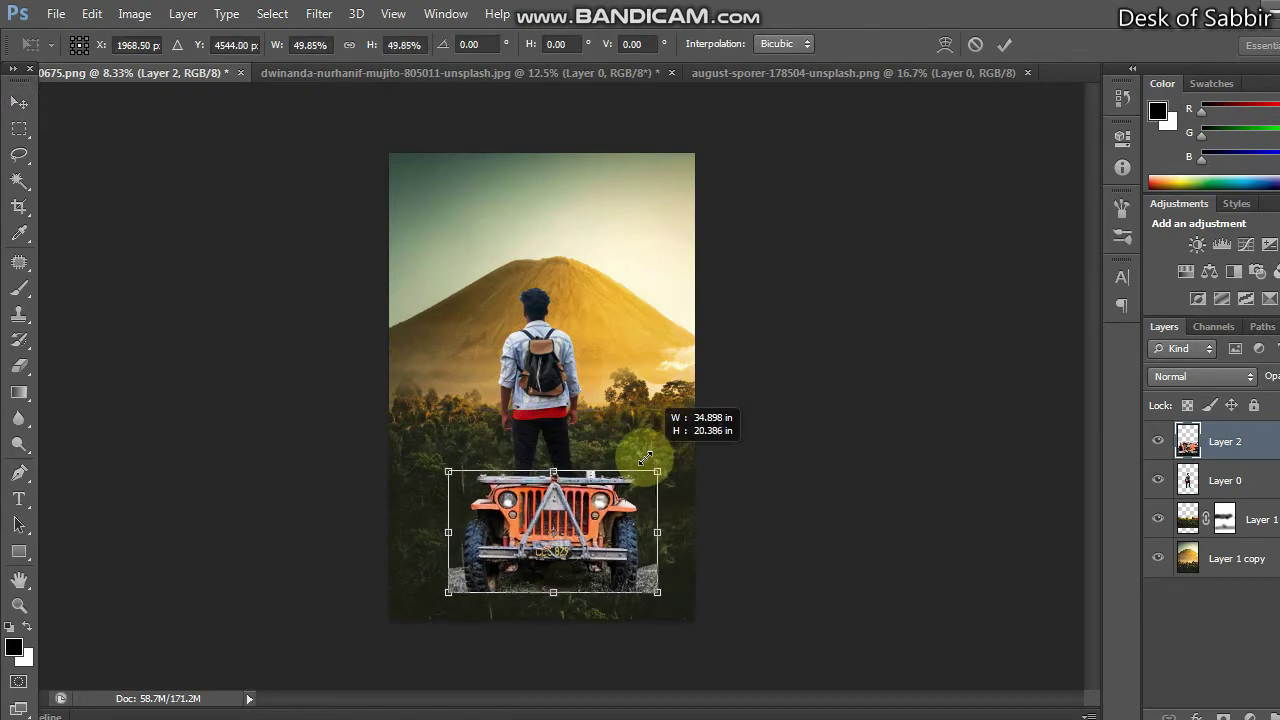
left_click_drag(764, 408, 648, 477)
mouse_move(575, 509)
left_mouse_down()
mouse_move(567, 537)
mouse_move(576, 525)
left_mouse_up()
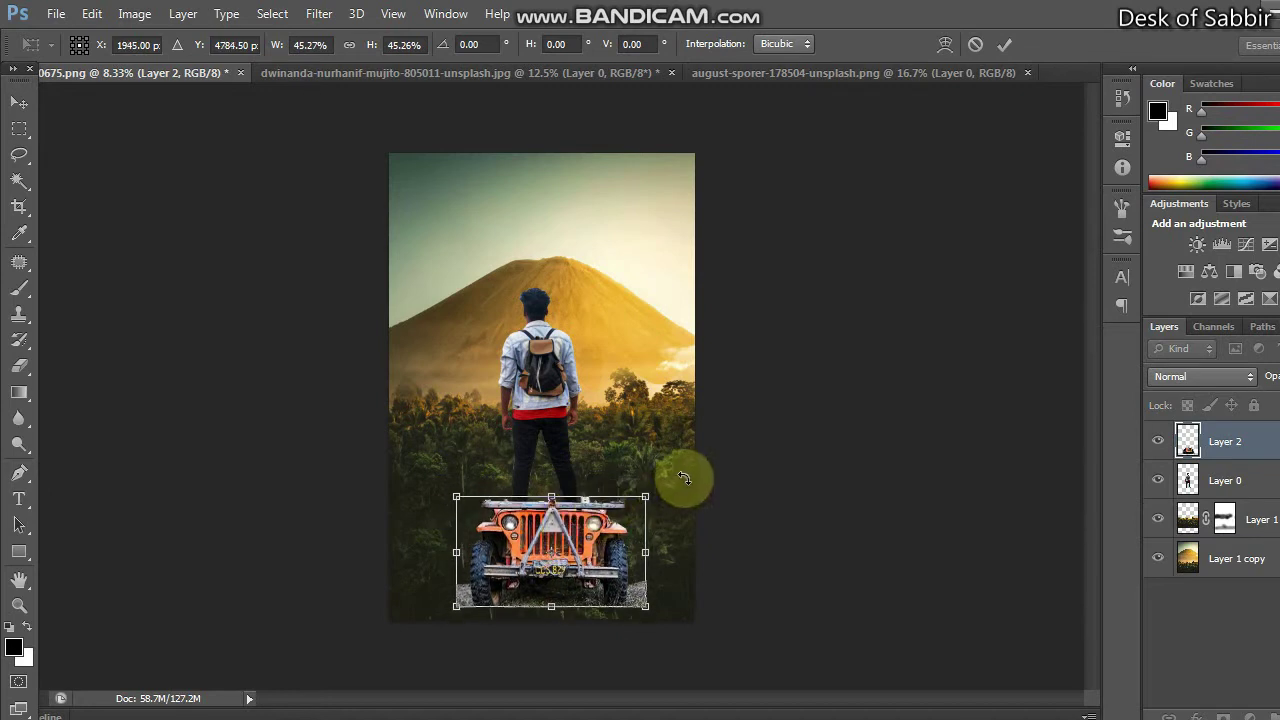
left_click_drag(645, 493, 663, 488)
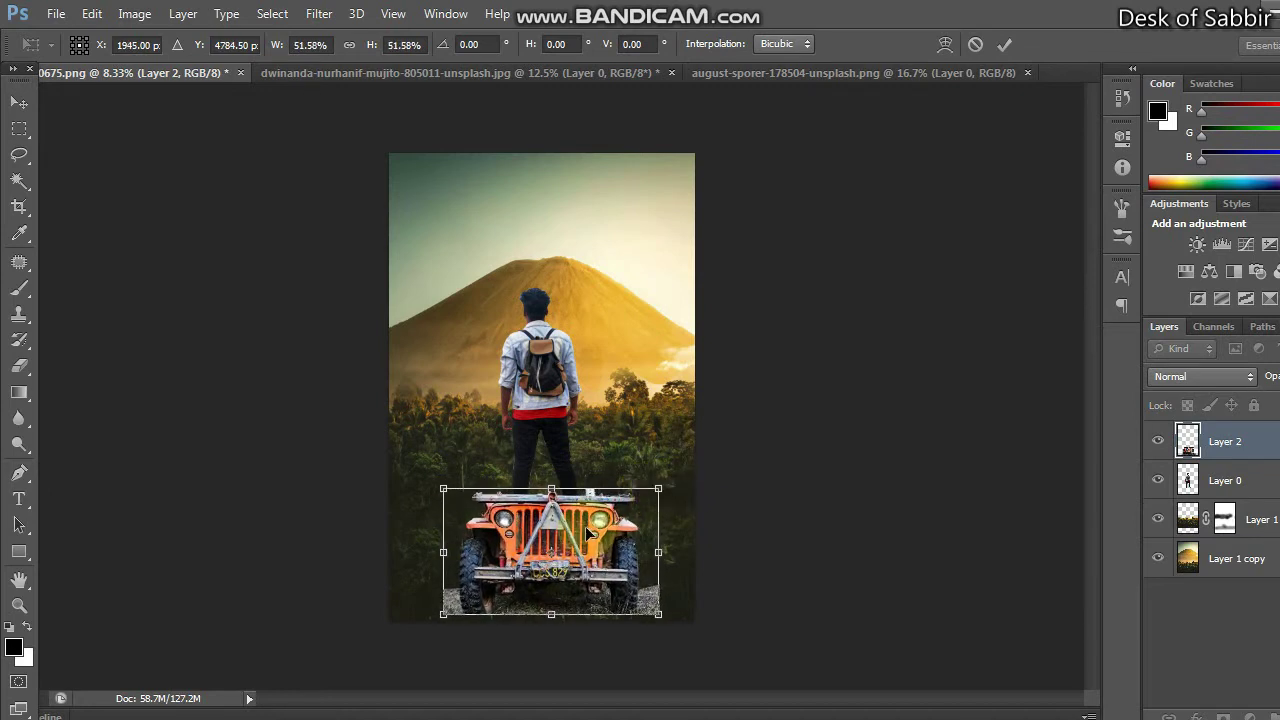
left_click_drag(590, 527, 581, 522)
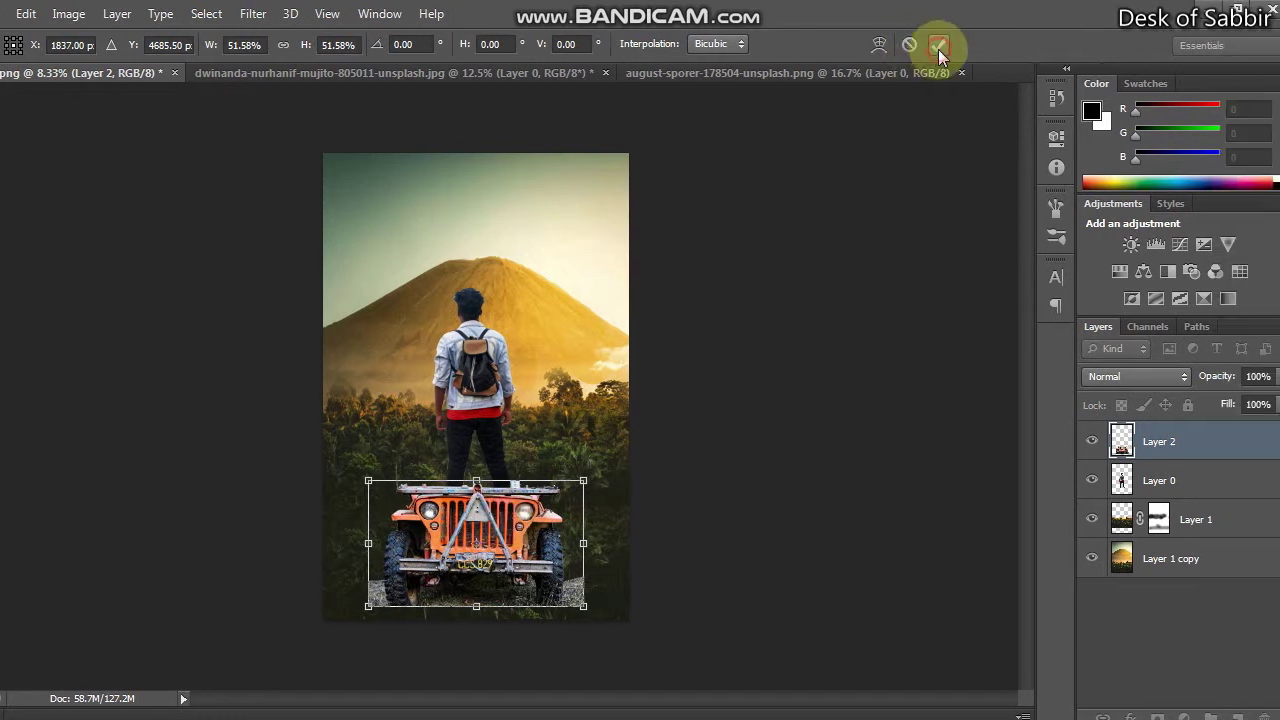
left_click(938, 47)
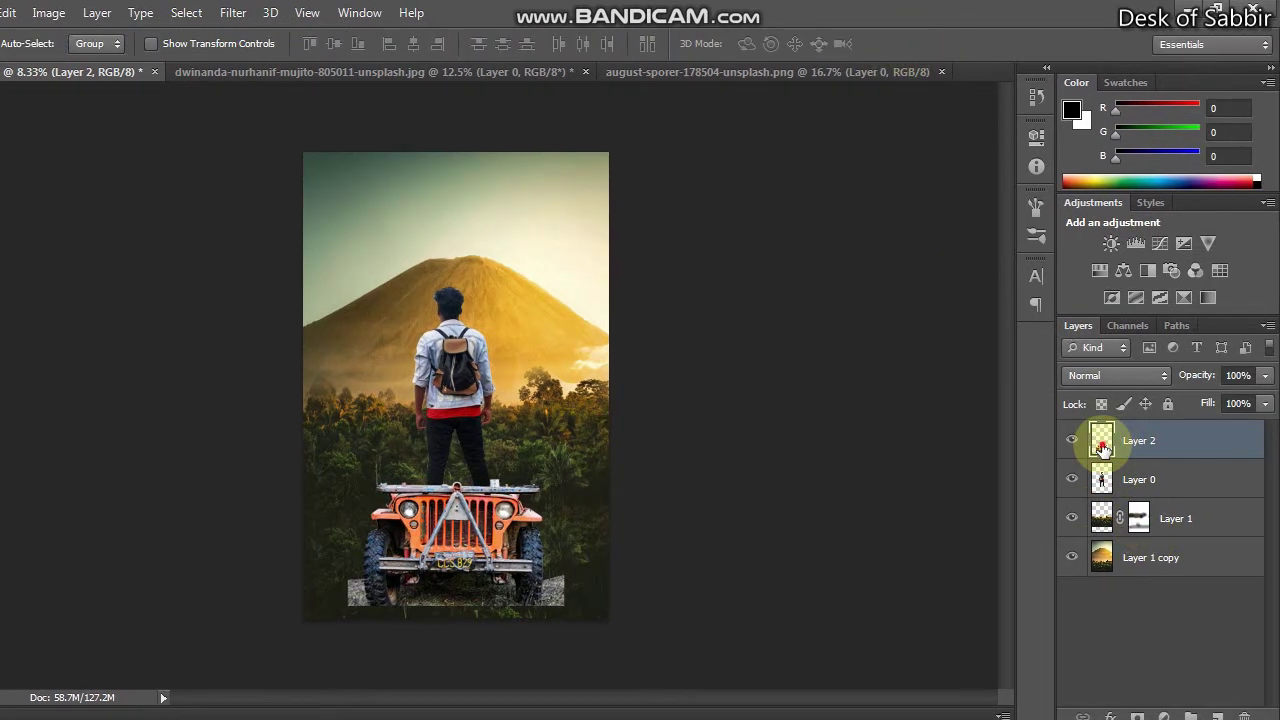
Put the jeep layer below the man, shrink him to about 75% and stand him on its bonnet
left_click_drag(1102, 447, 1100, 486)
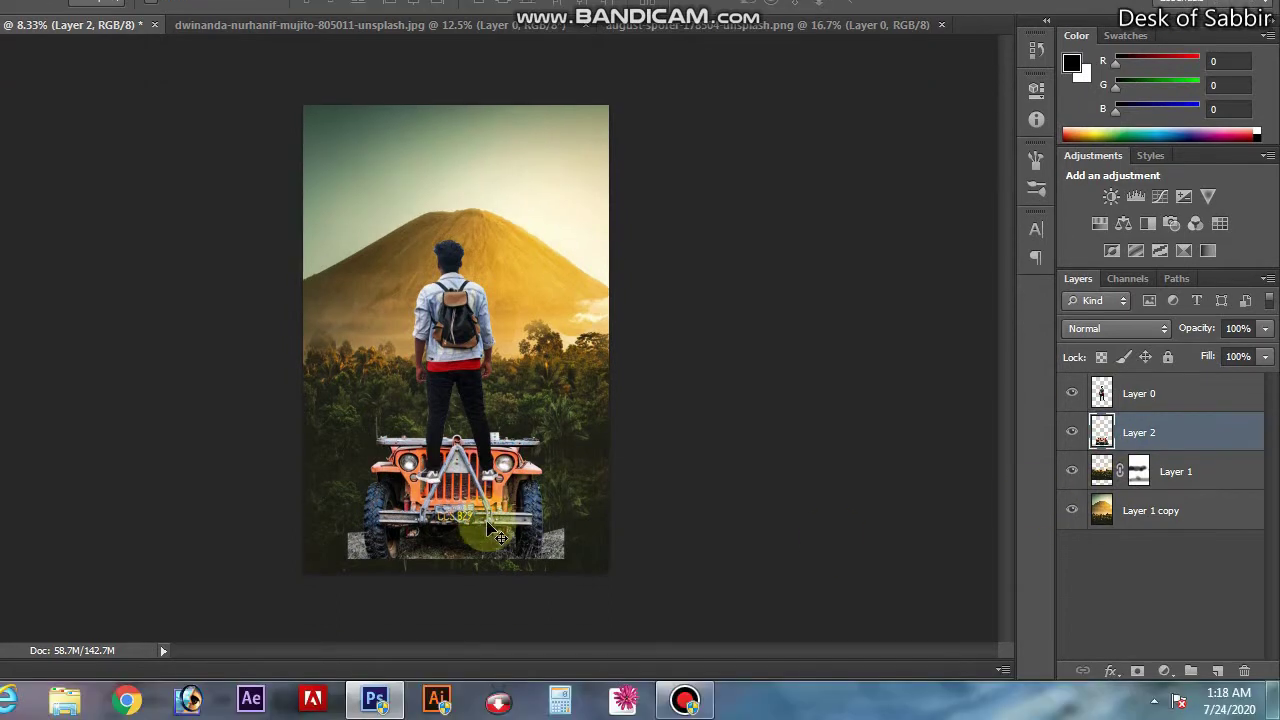
left_click_drag(487, 516, 487, 503)
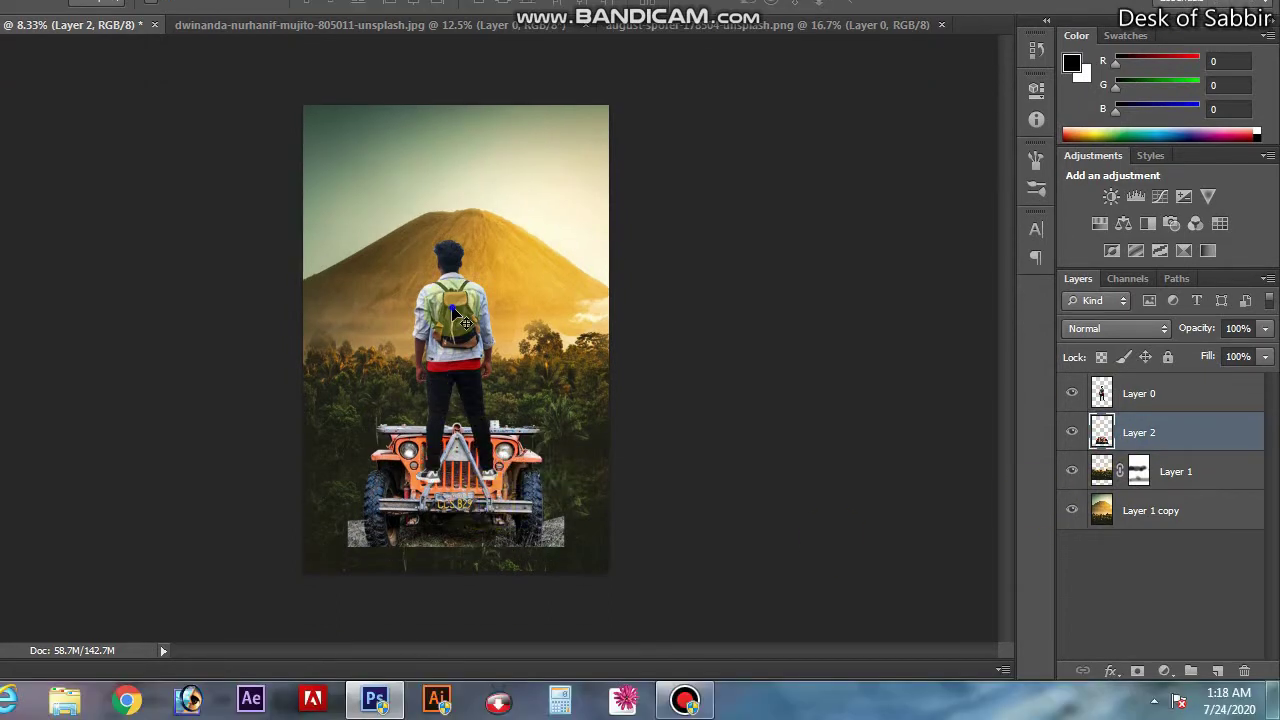
mouse_move(455, 338)
left_mouse_down()
mouse_move(455, 268)
mouse_move(441, 283)
left_mouse_up()
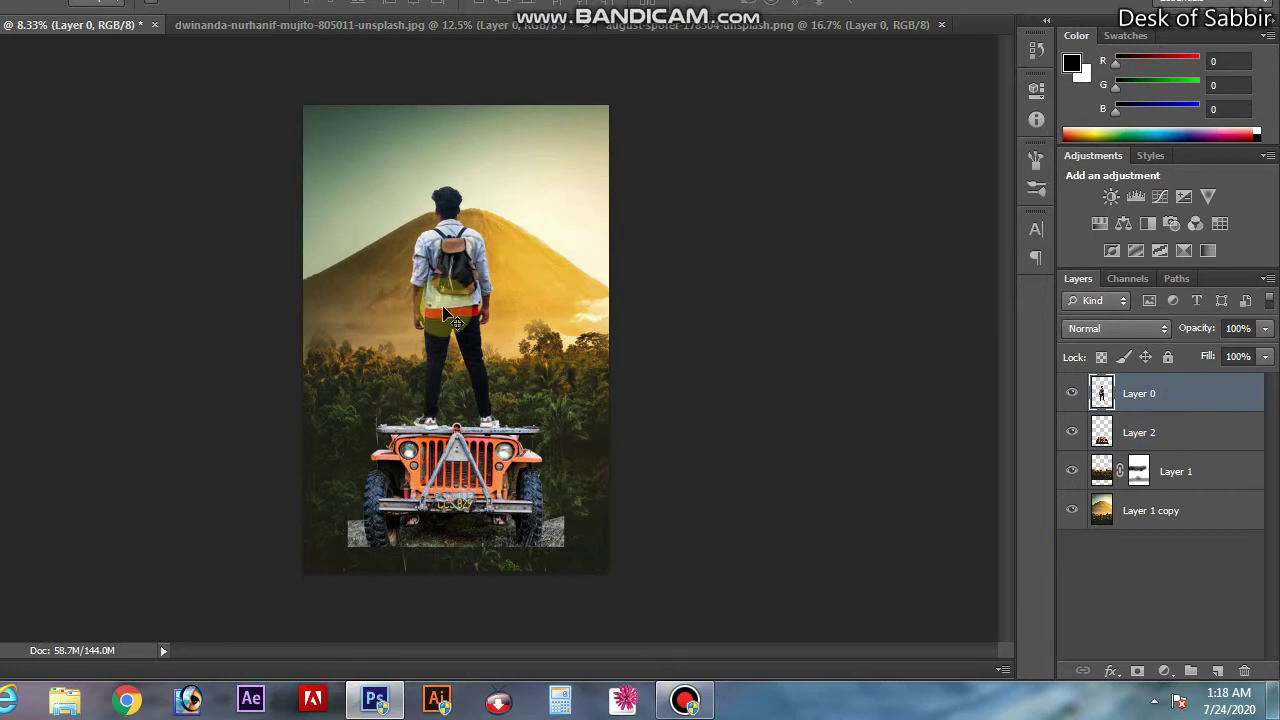
key("ctrl+t")
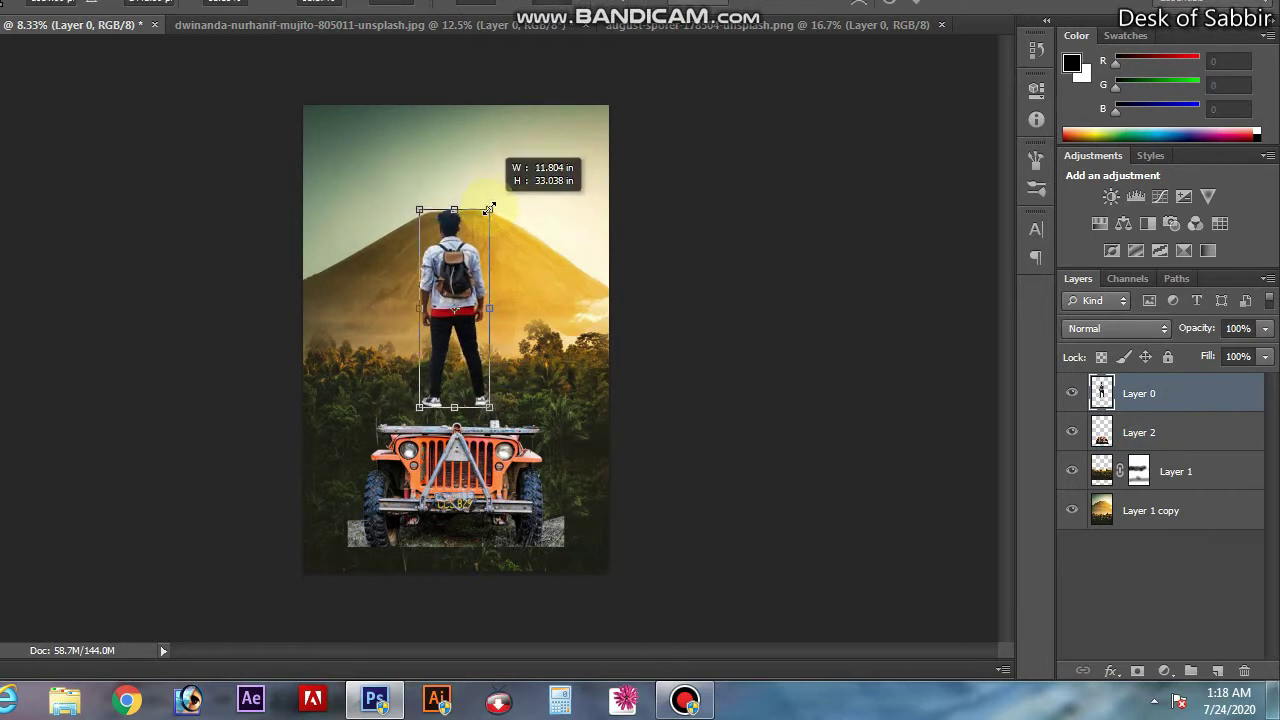
left_click_drag(497, 188, 487, 217)
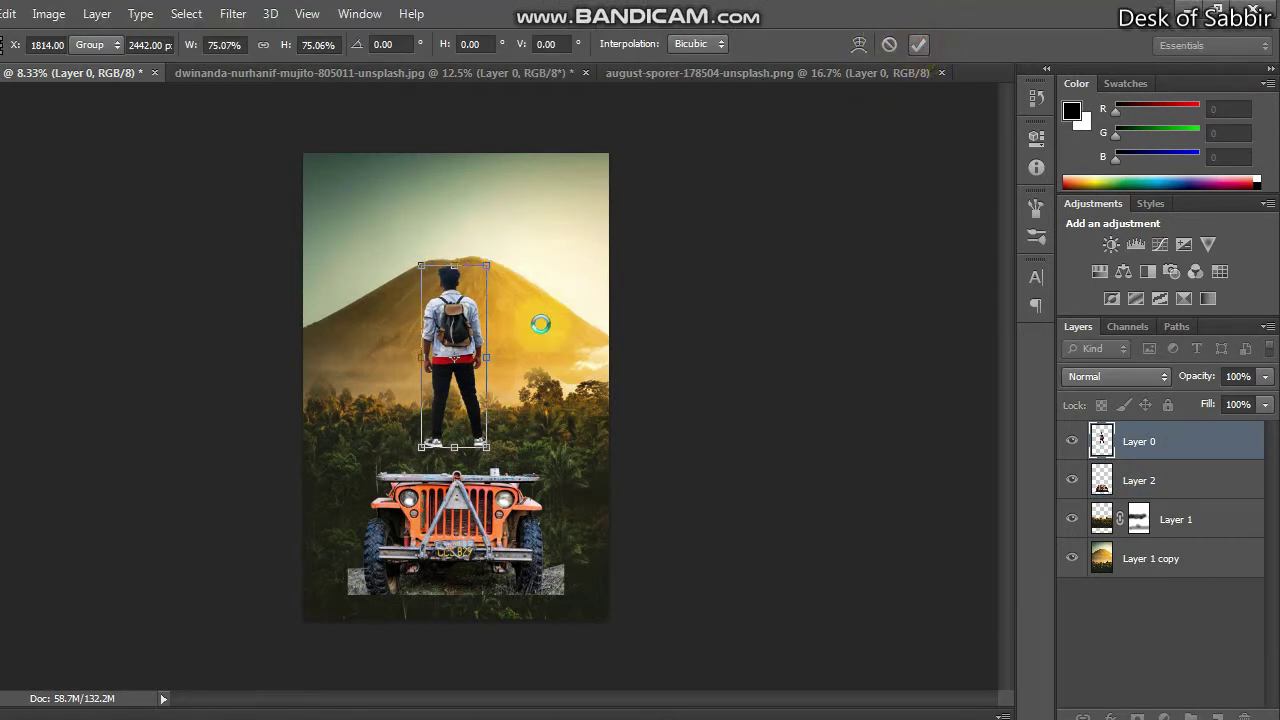
left_click_drag(461, 349, 461, 382)
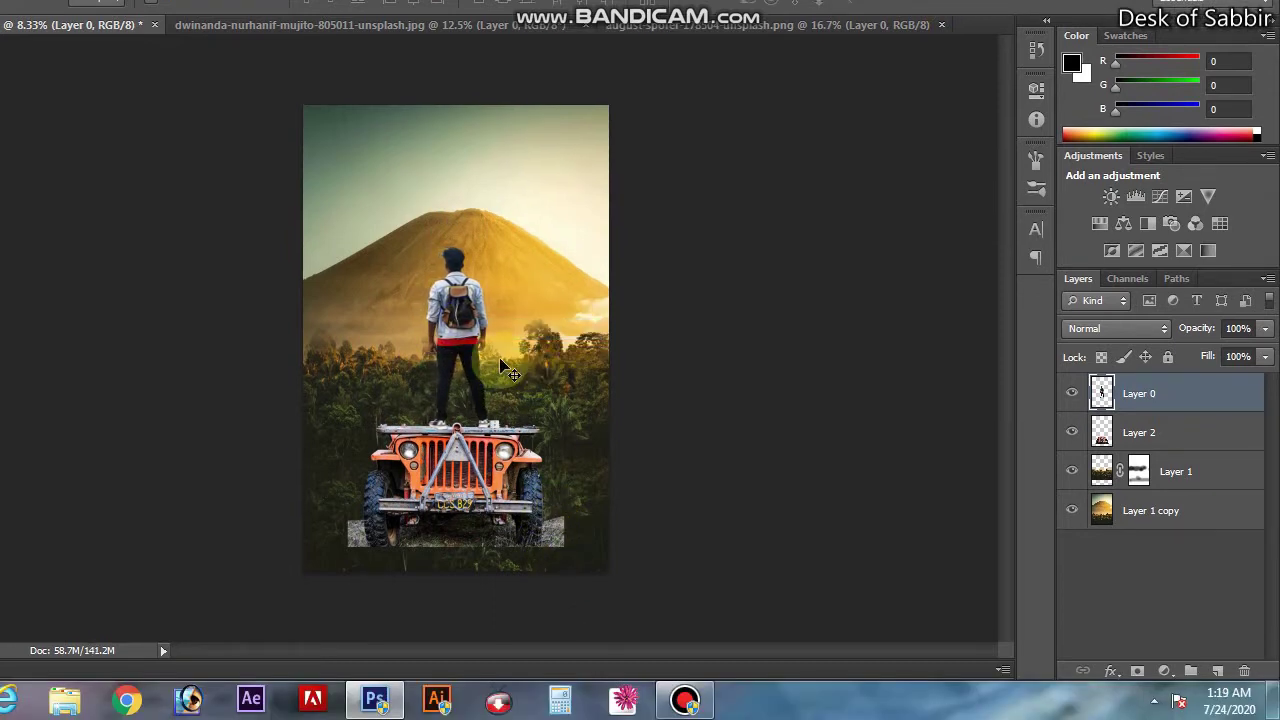
Try opening the grass field photo with Open As, then dismiss the invalid-document error
right_click(484, 494)
left_click(500, 493)
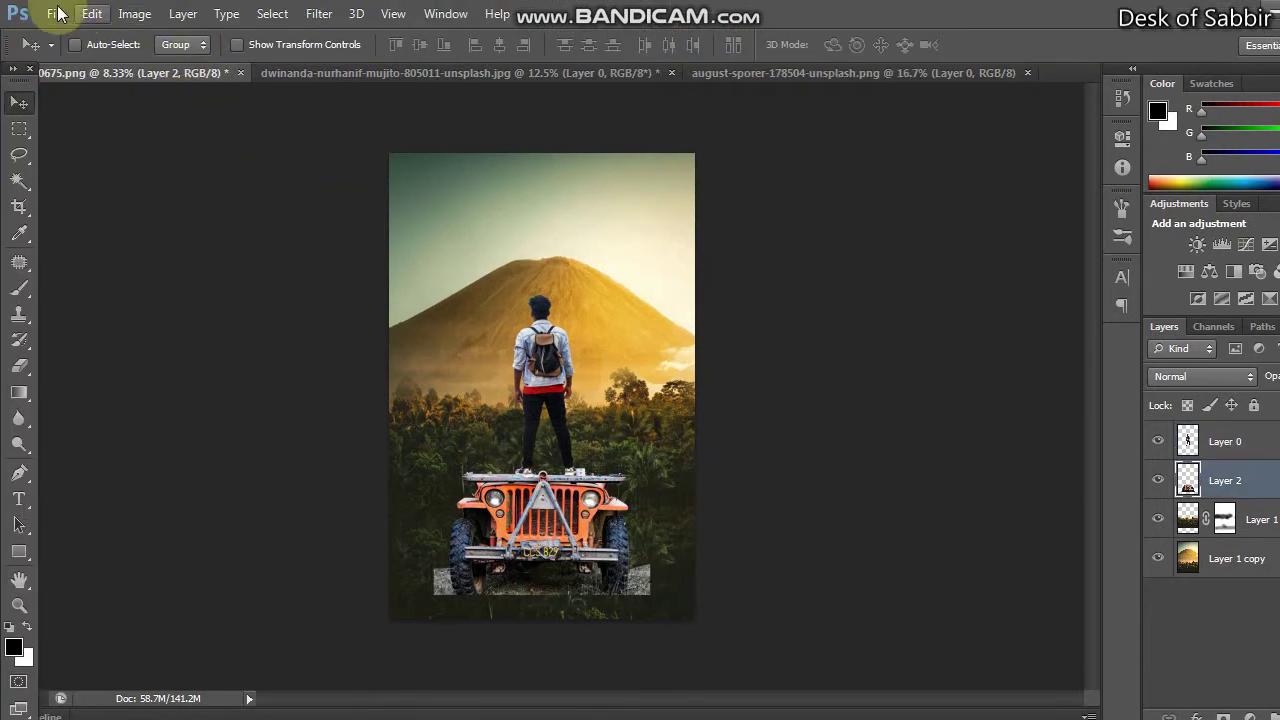
left_click(52, 12)
left_click(85, 110)
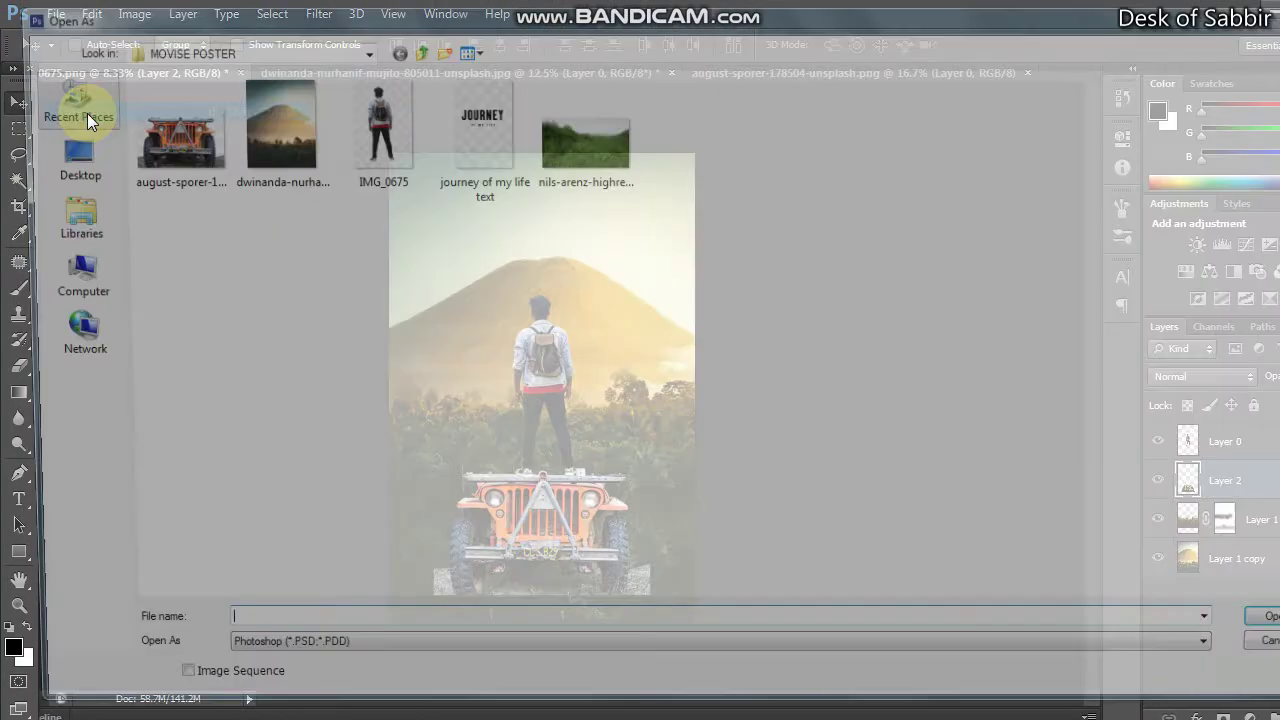
left_click(583, 142)
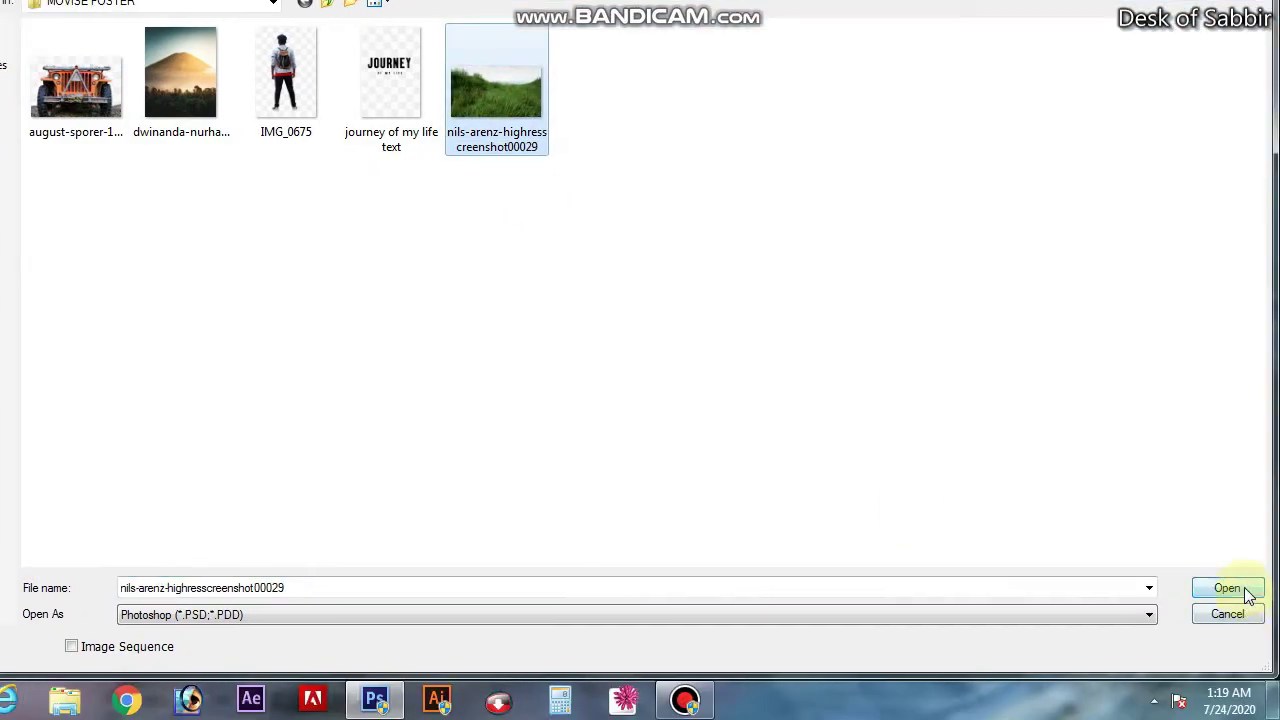
left_click(1248, 595)
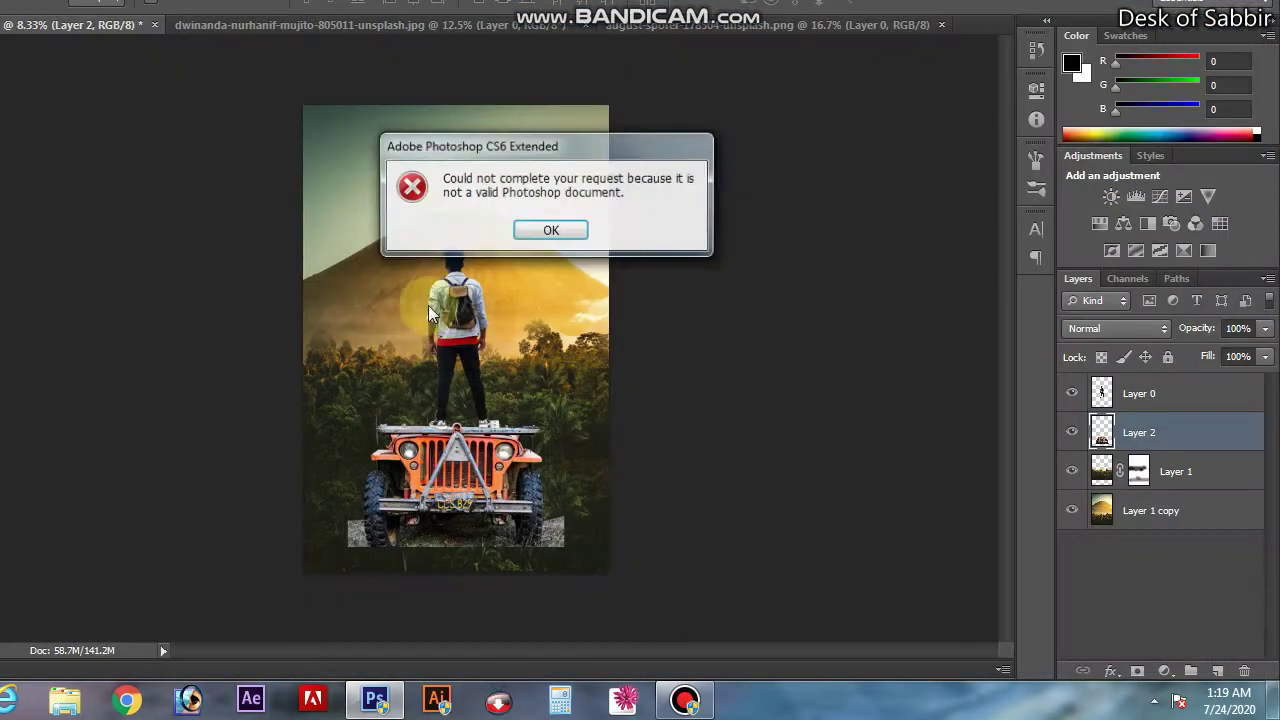
left_click(533, 232)
Open nils-arenz-highresscreenshot00029 through Camera Raw and convert its Background into a normal layer
left_click(55, 14)
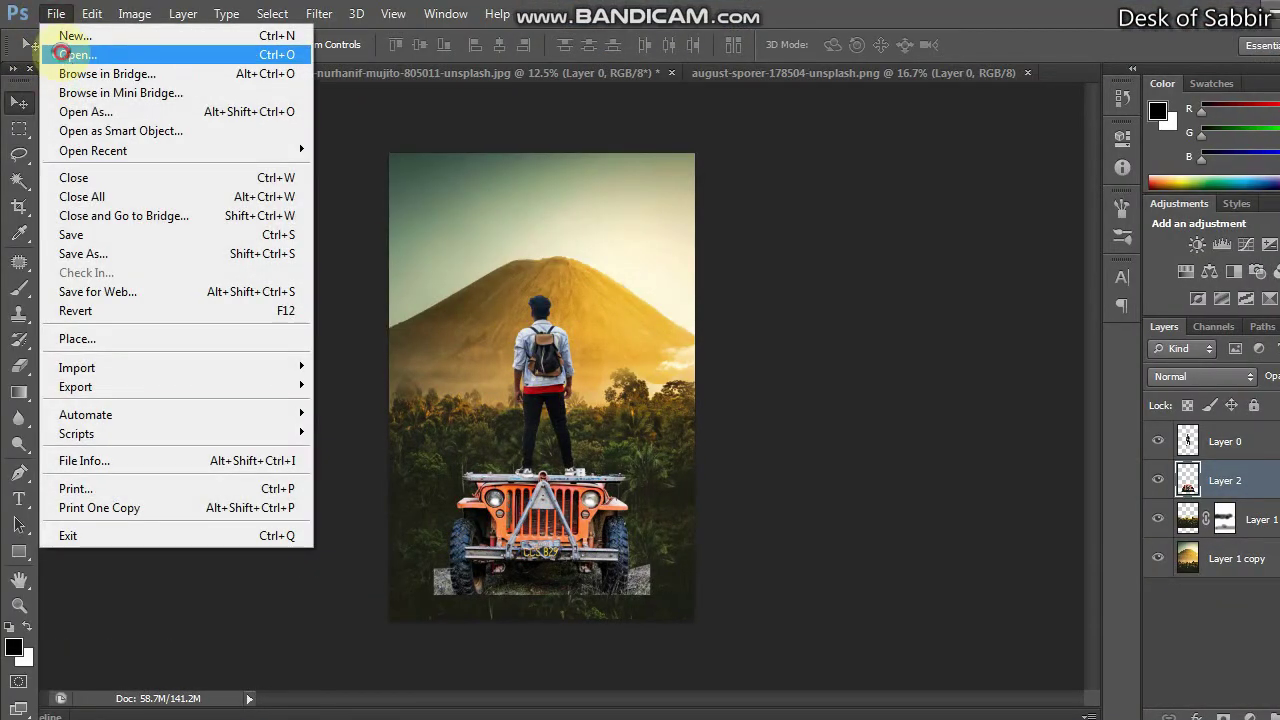
left_click(60, 48)
left_click(586, 135)
double_click(586, 135)
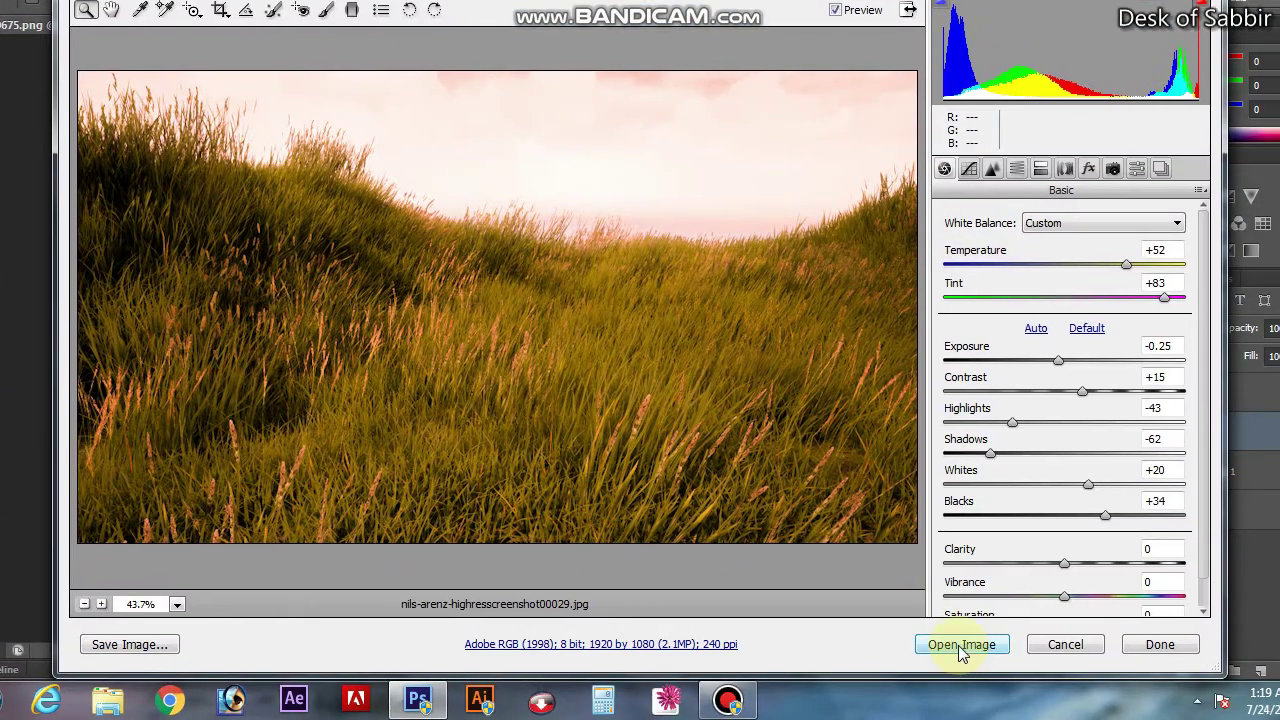
left_click(1004, 692)
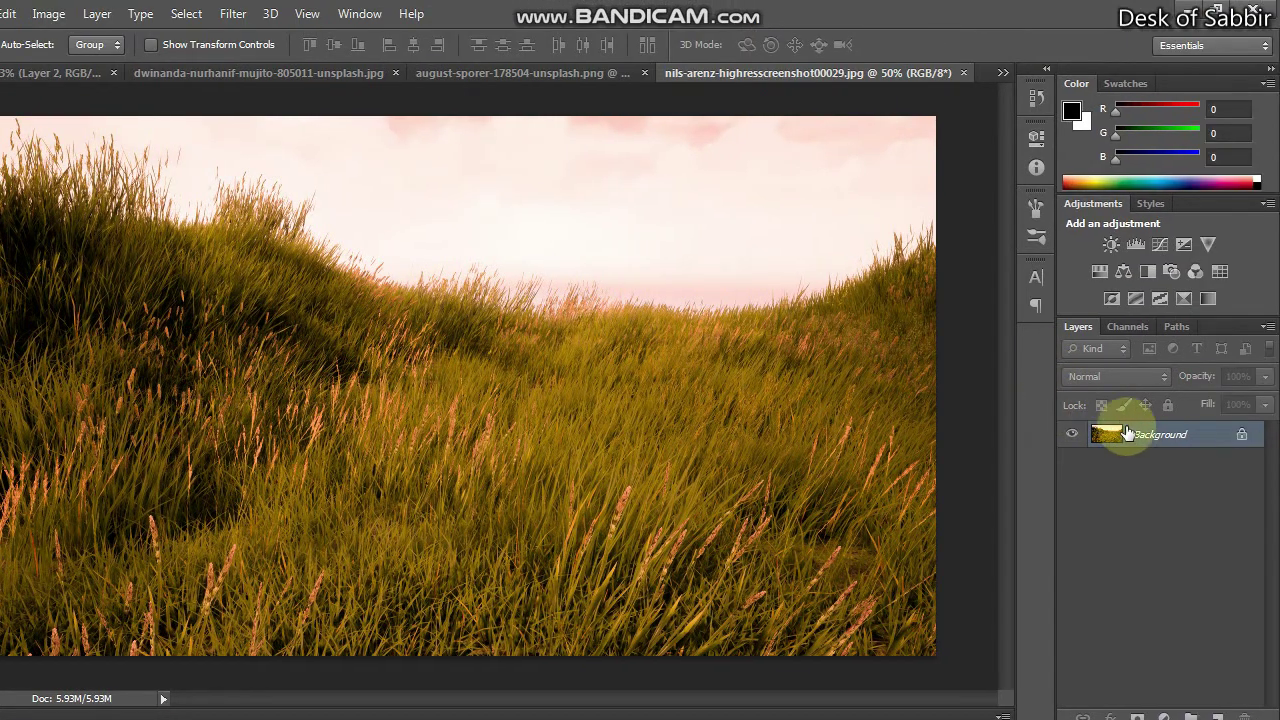
double_click(1130, 431)
left_click(757, 245)
Drag the grass photo into the poster, enlarge it over the lower half, and place it beneath the jeep
mouse_move(330, 330)
left_mouse_down()
mouse_move(615, 506)
mouse_move(461, 546)
left_mouse_up()
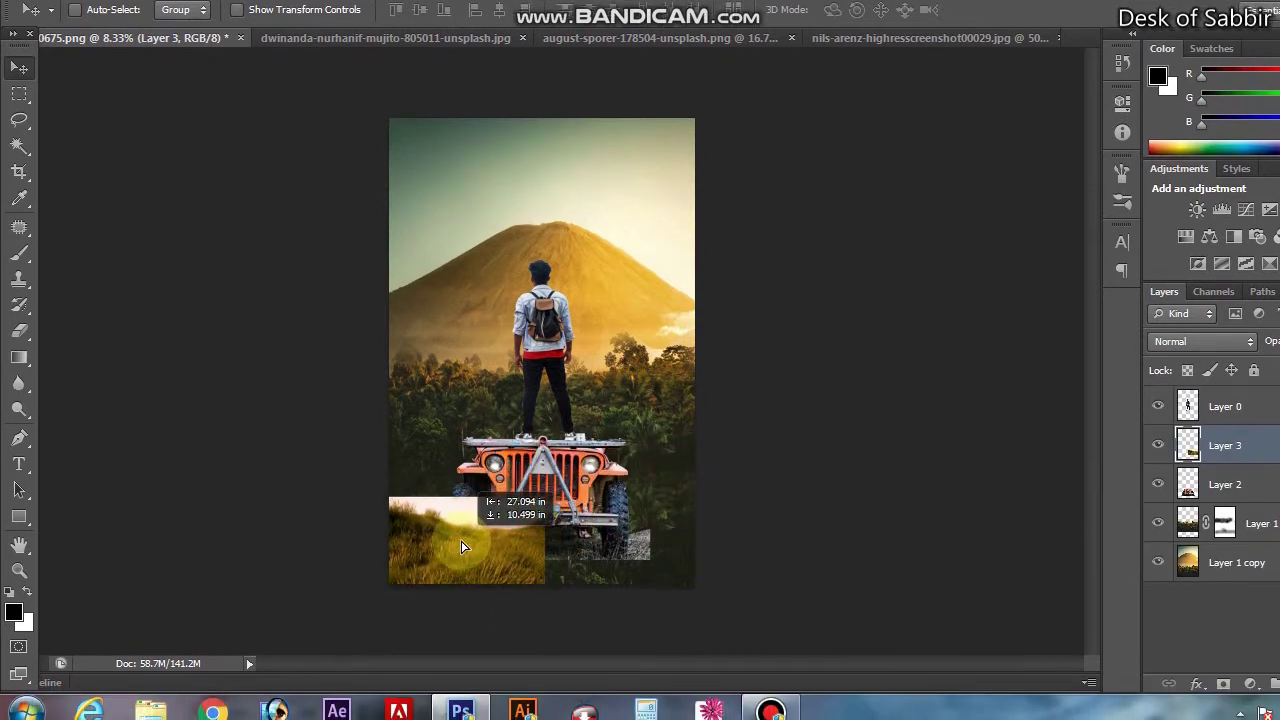
key("ctrl+t")
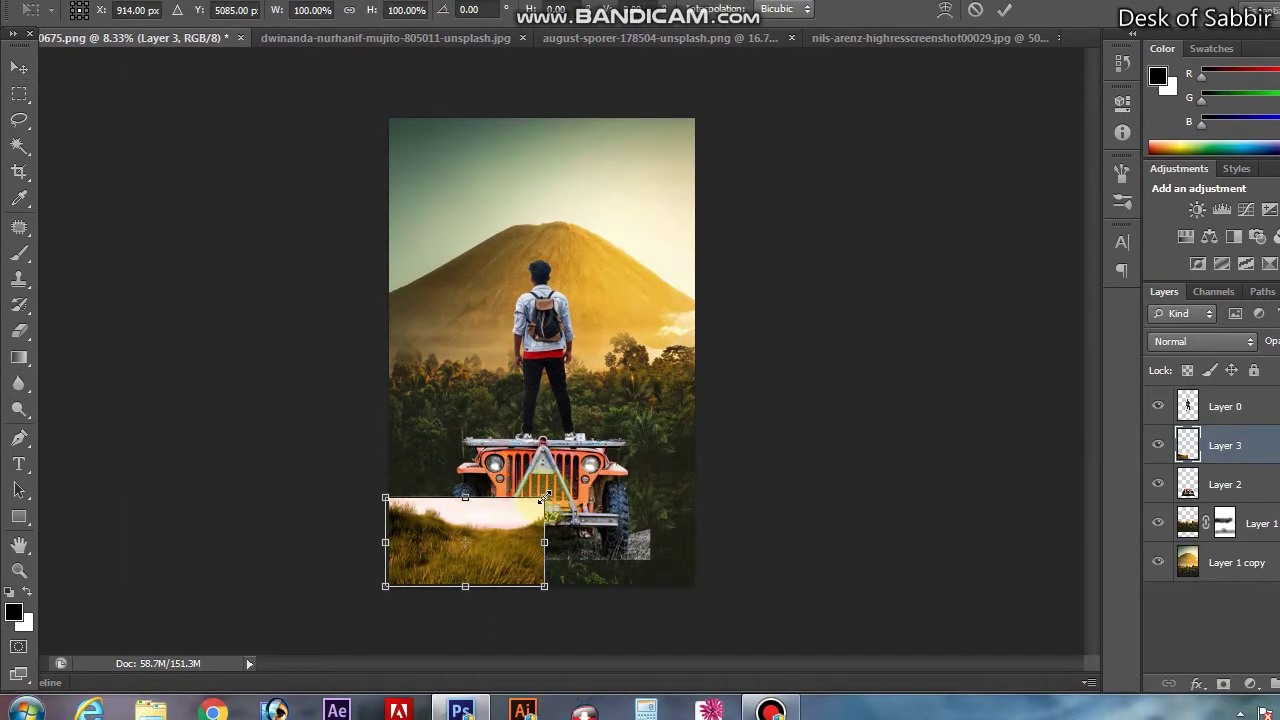
left_click_drag(548, 494, 697, 417)
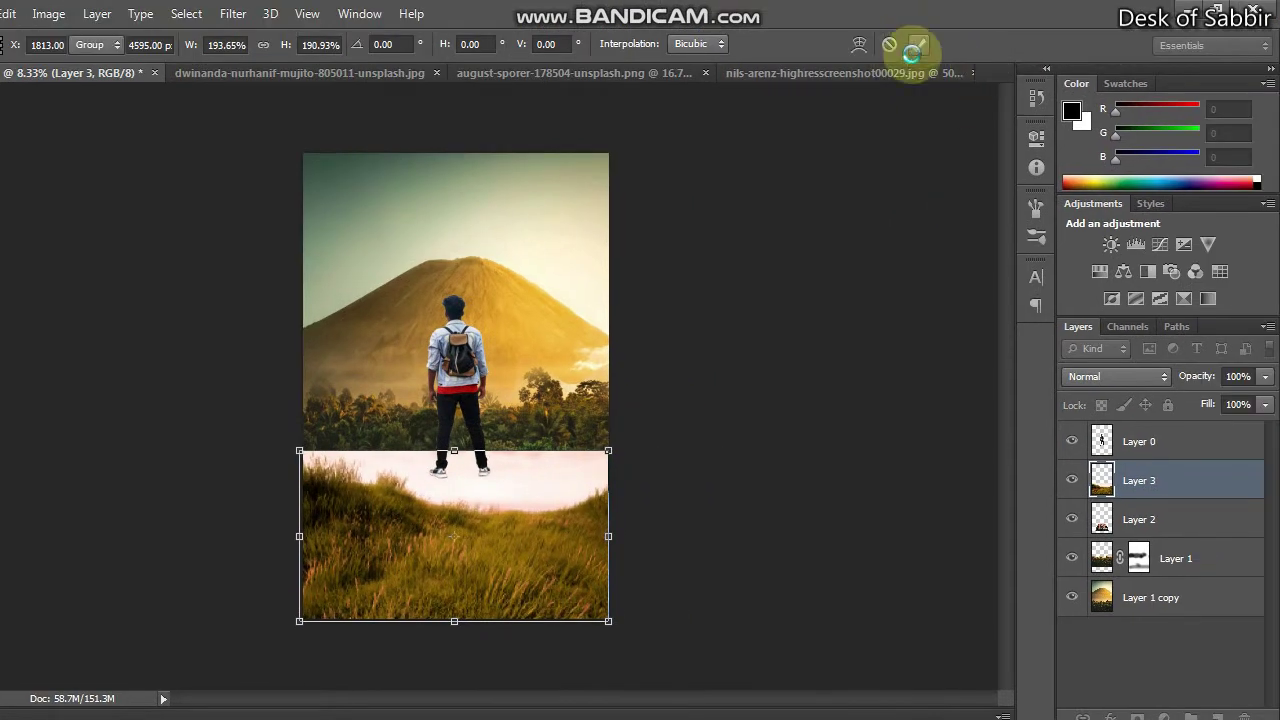
left_click(914, 46)
left_click_drag(1101, 466, 1101, 529)
Zoom and pan the canvas to frame the jeep and man in the composite
left_click(515, 485)
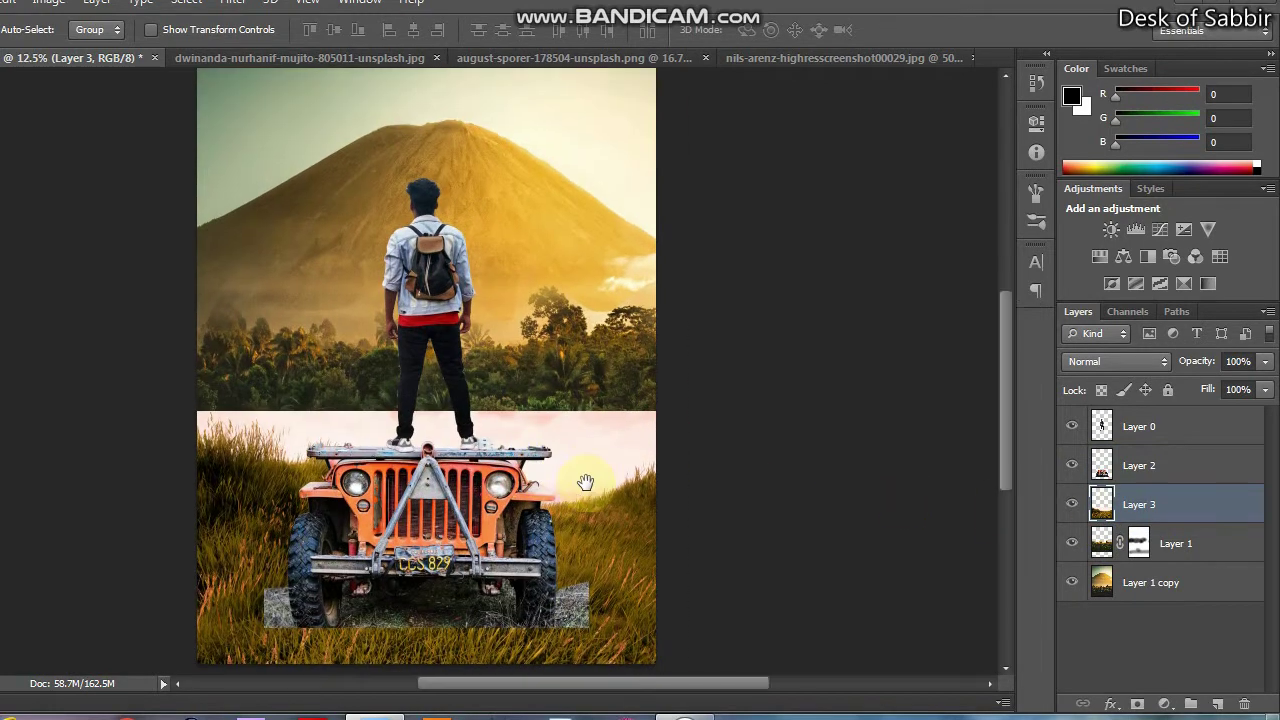
left_click_drag(586, 480, 652, 485)
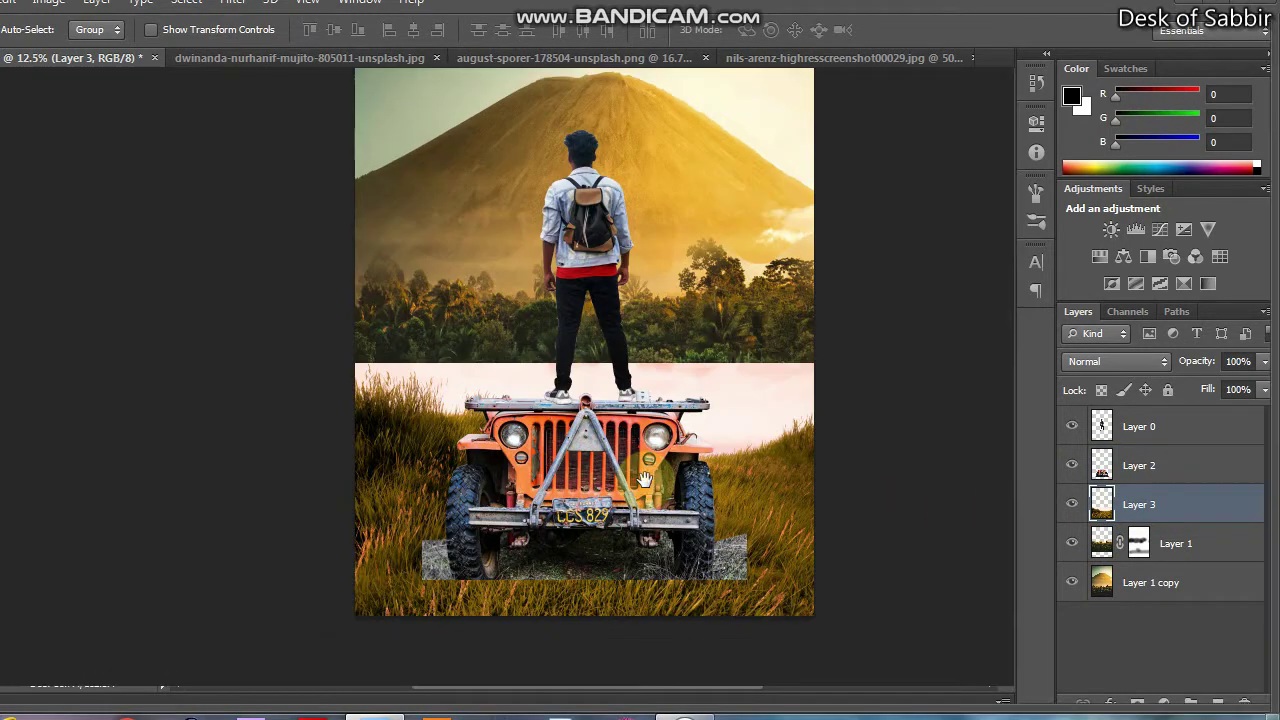
key("Tab")
left_click_drag(696, 460, 638, 488)
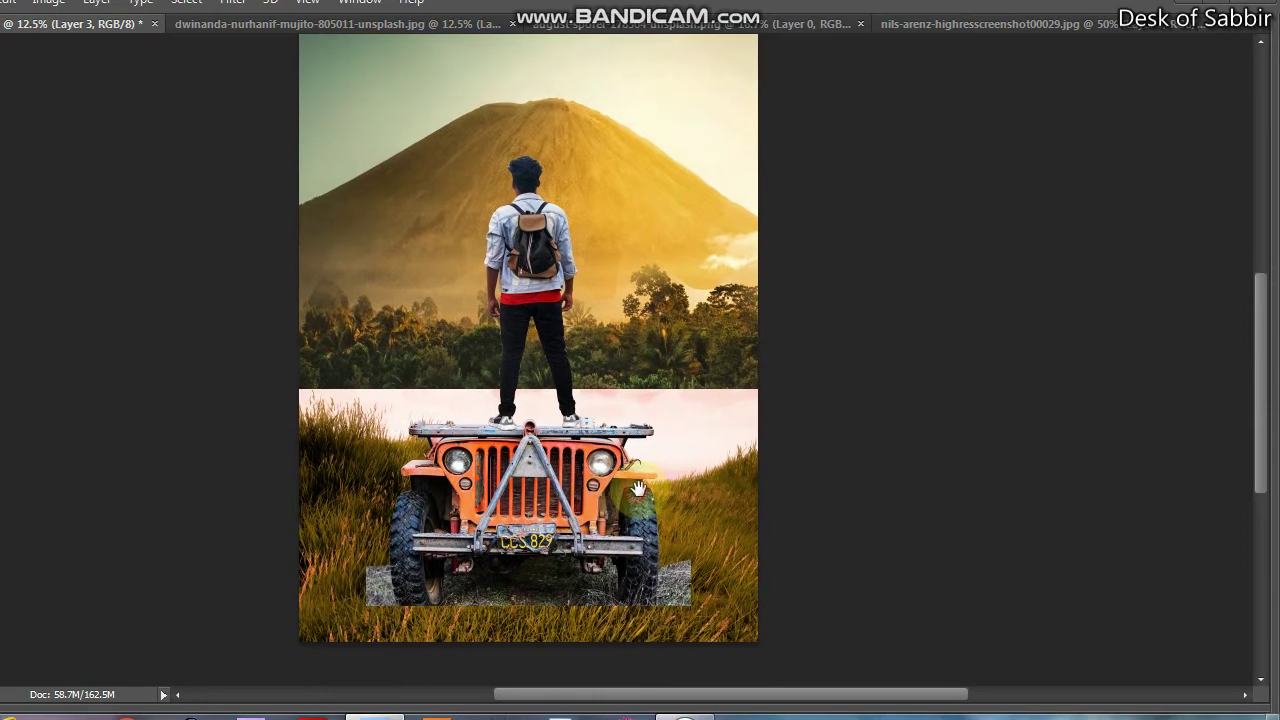
left_click(638, 488, "alt")
key("Tab")
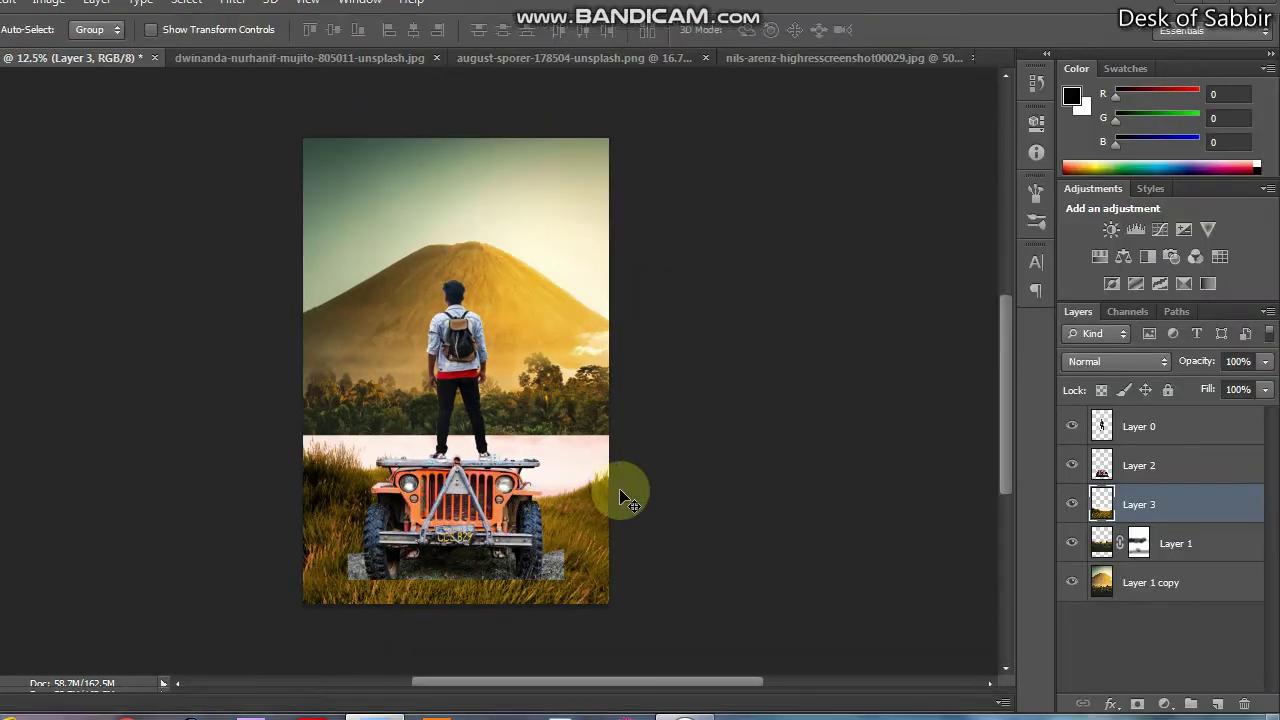
left_click(677, 484)
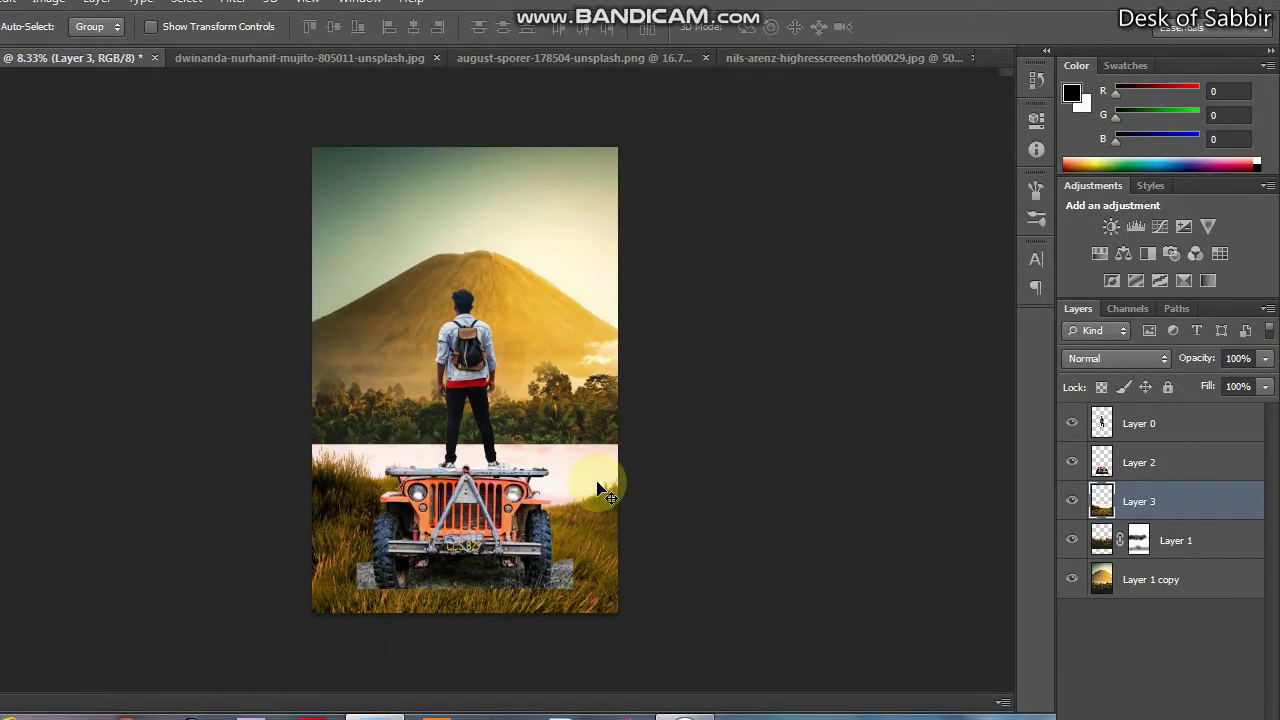
key("f")
scroll(618, 462, "up", 1, "alt")
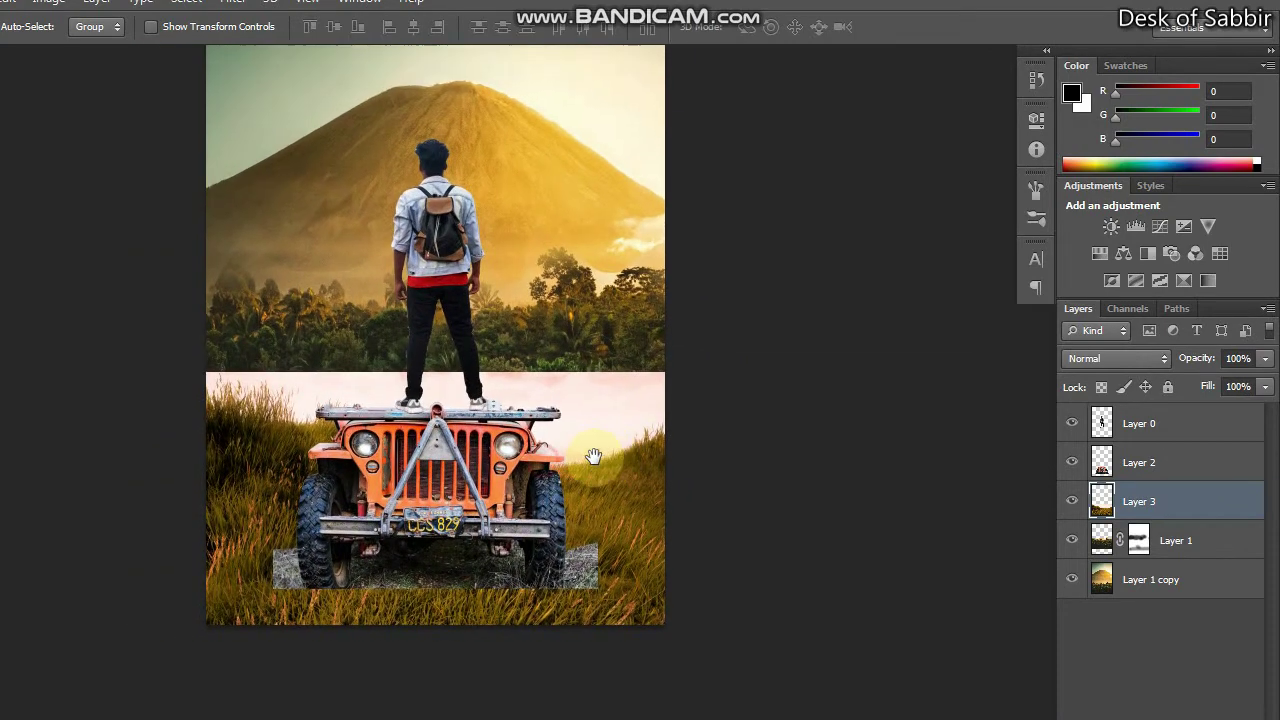
left_click_drag(618, 462, 601, 466)
scroll(601, 466, "up", 1)
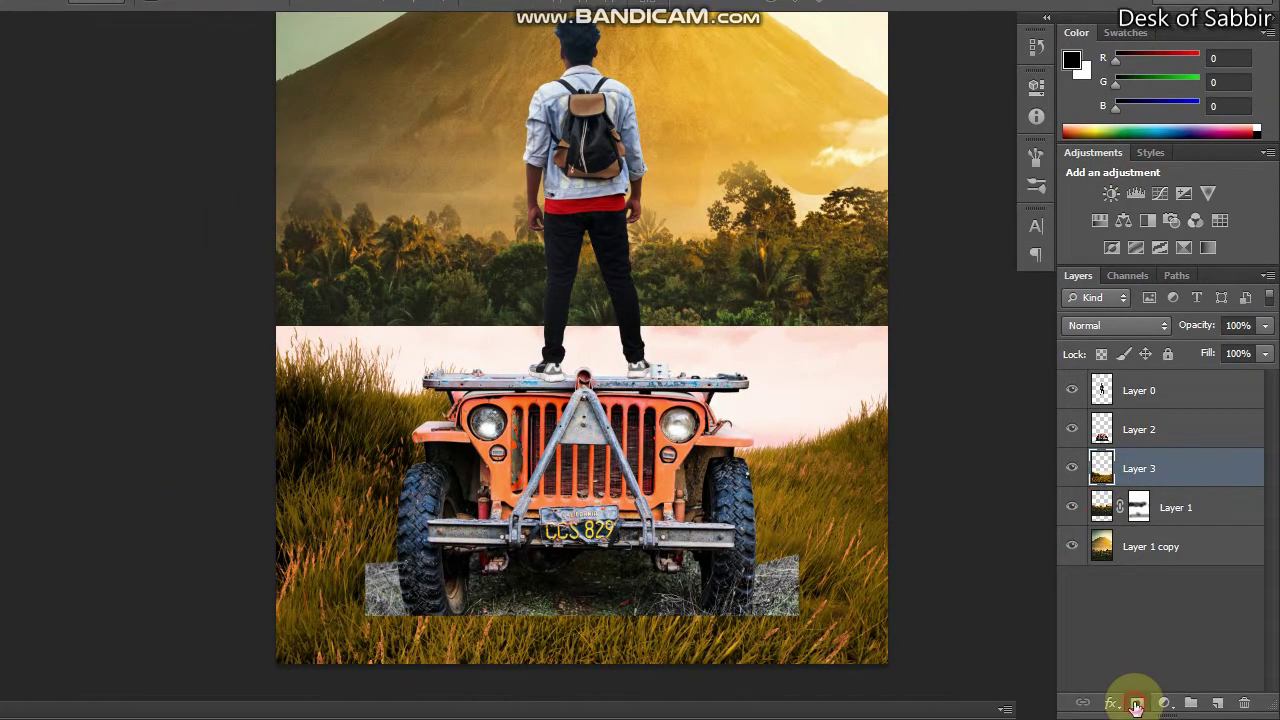
Mask Layer 3 and paint black at 55% opacity, full flow, along the grass–forest seam
left_click(1137, 706)
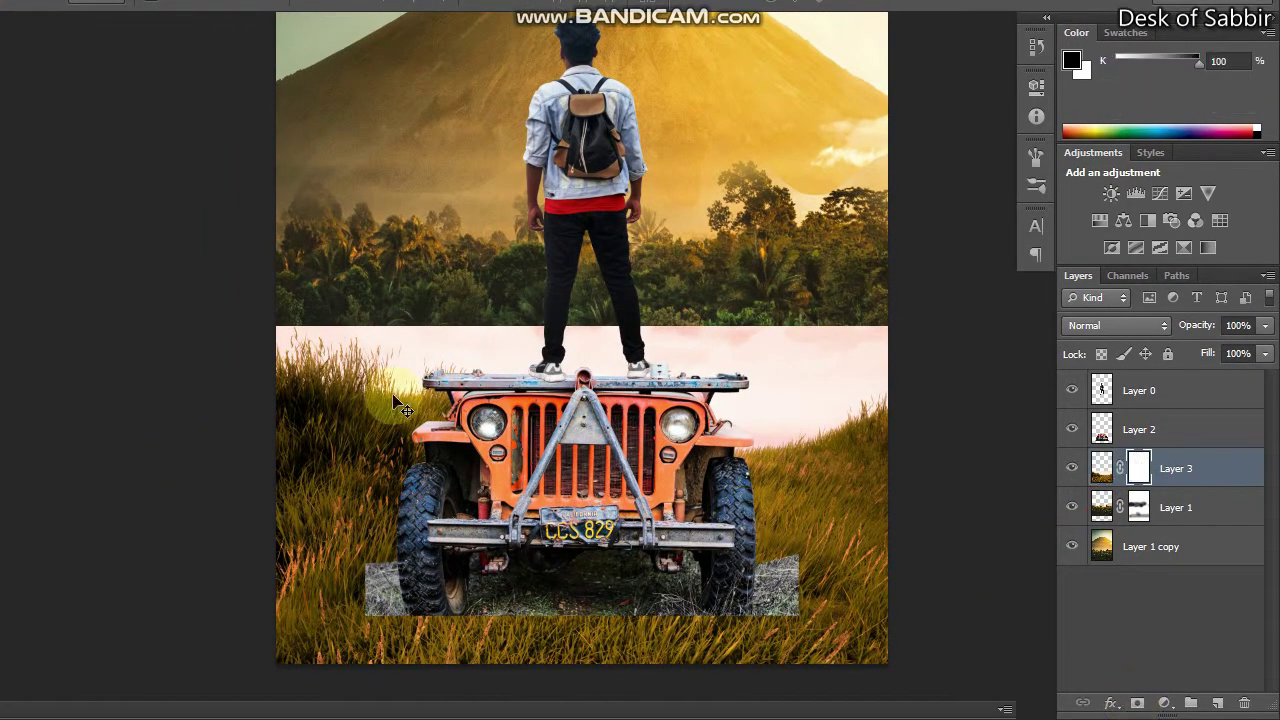
left_click(18, 279)
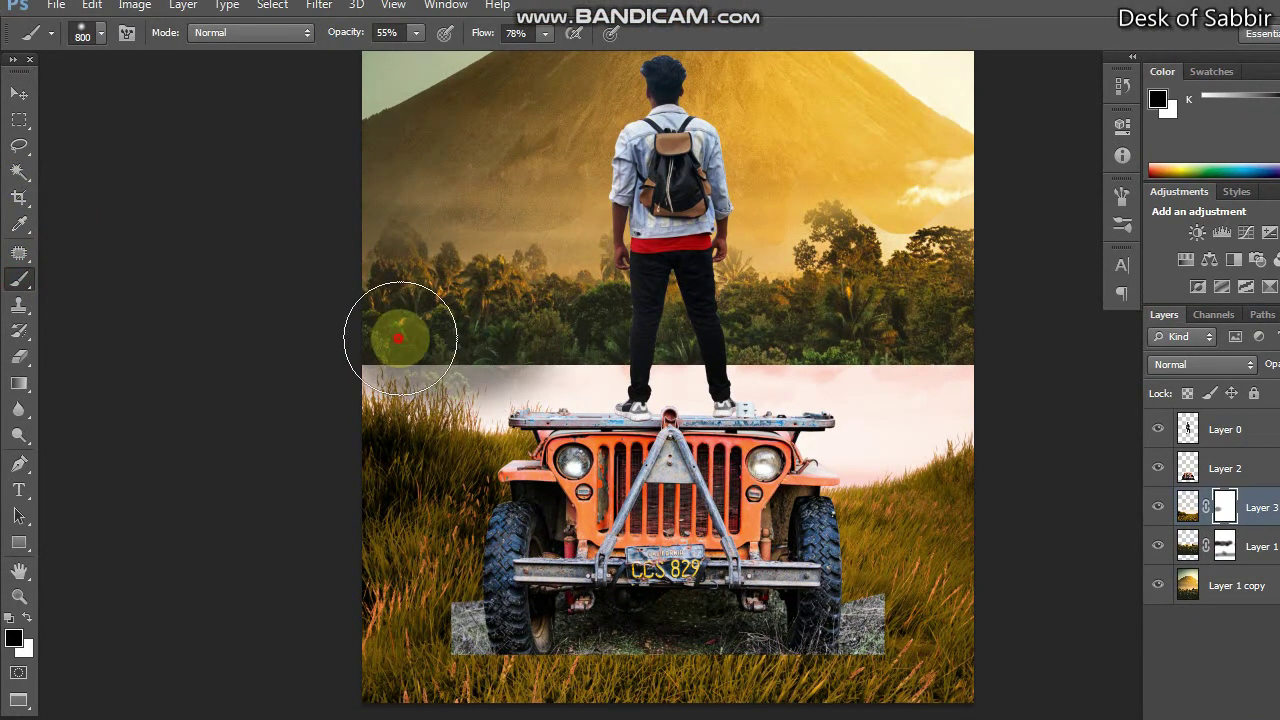
mouse_move(400, 338)
left_mouse_down()
mouse_move(550, 356)
mouse_move(443, 357)
mouse_move(563, 372)
mouse_move(700, 363)
mouse_move(943, 406)
mouse_move(663, 443)
mouse_move(357, 423)
left_mouse_up()
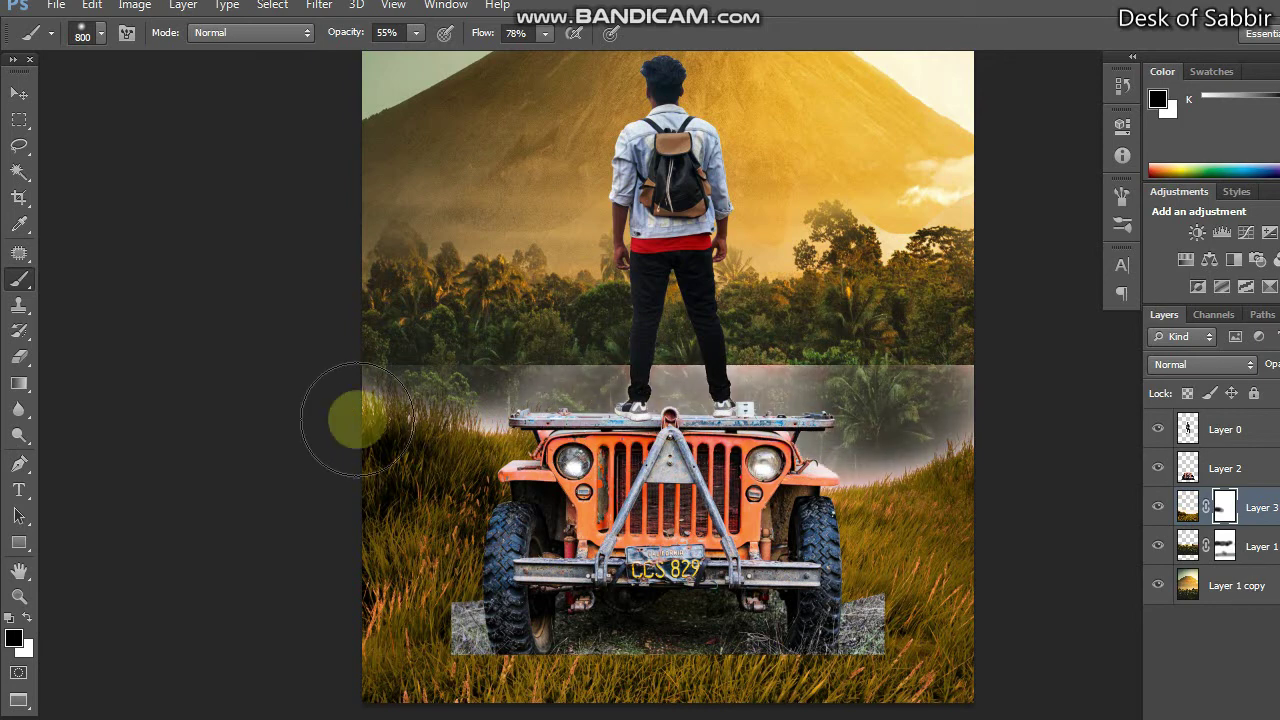
left_click_drag(552, 70, 570, 65)
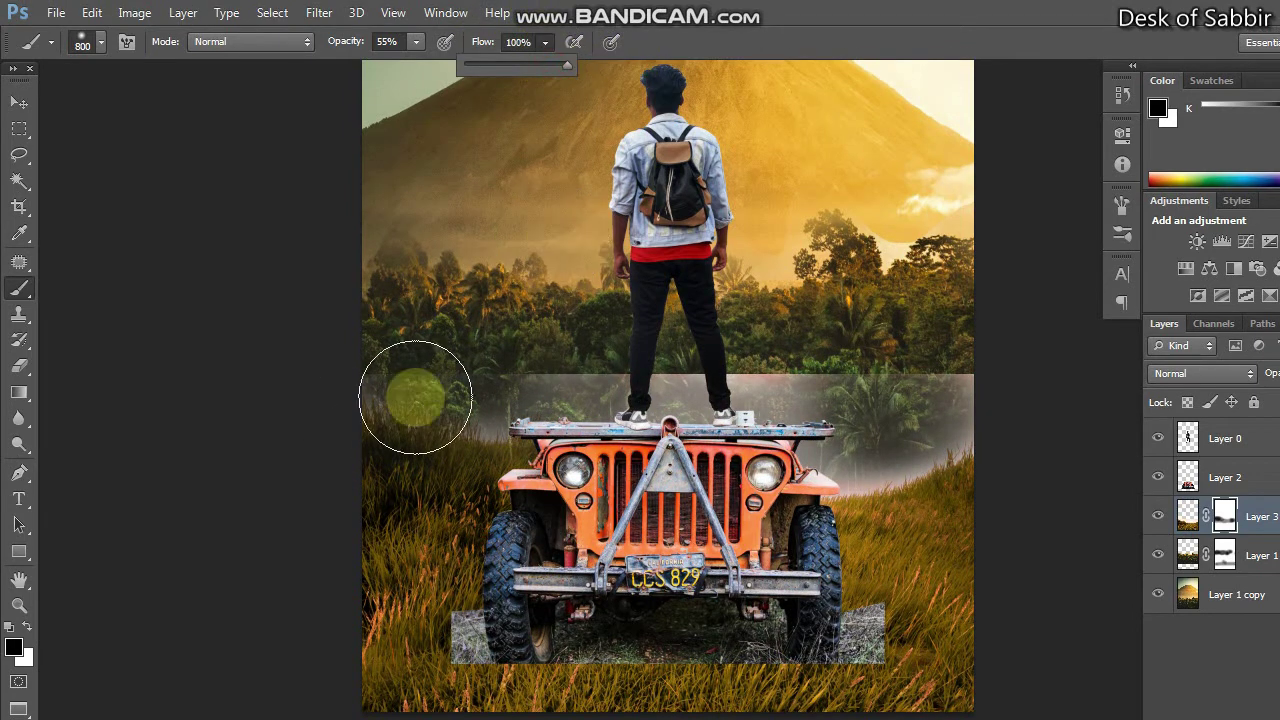
mouse_move(414, 394)
left_mouse_down()
mouse_move(400, 386)
mouse_move(929, 386)
mouse_move(843, 443)
mouse_move(320, 457)
mouse_move(441, 461)
mouse_move(323, 477)
mouse_move(329, 500)
mouse_move(920, 466)
mouse_move(443, 466)
left_mouse_up()
mouse_move(494, 385)
left_mouse_down()
mouse_move(654, 371)
mouse_move(609, 366)
mouse_move(817, 380)
mouse_move(762, 385)
left_mouse_up()
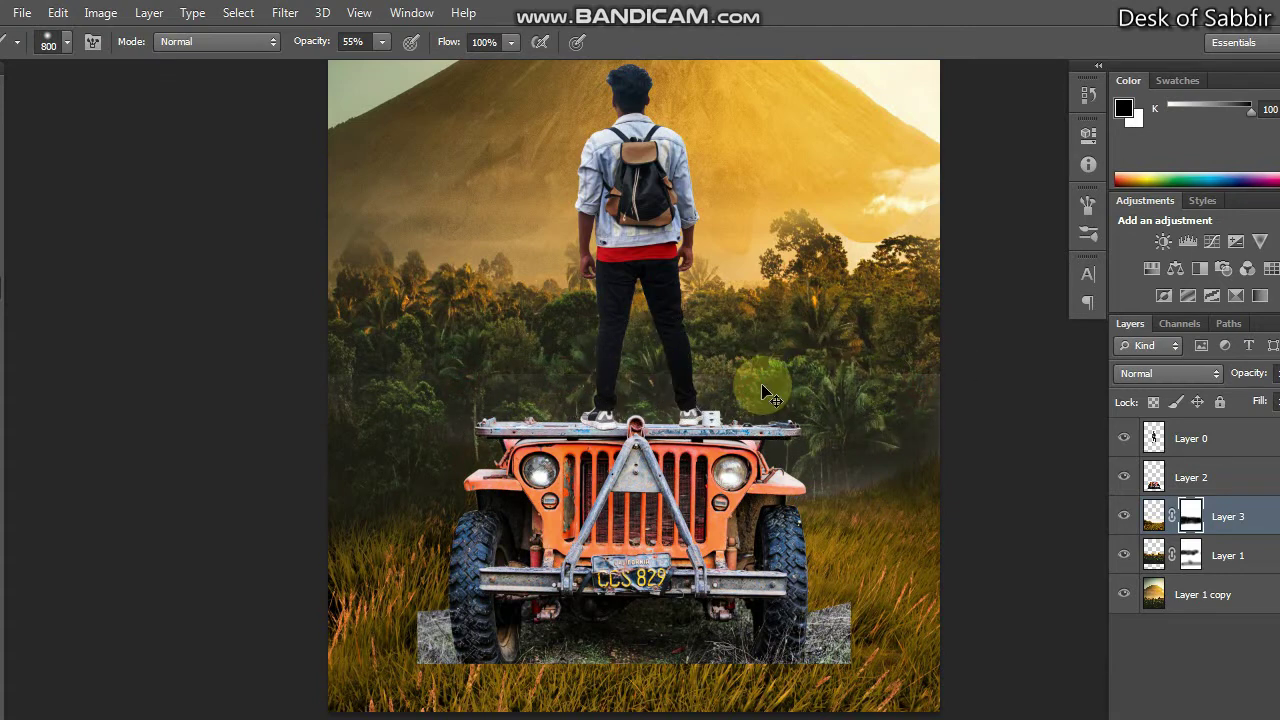
scroll(761, 383, "down", 1)
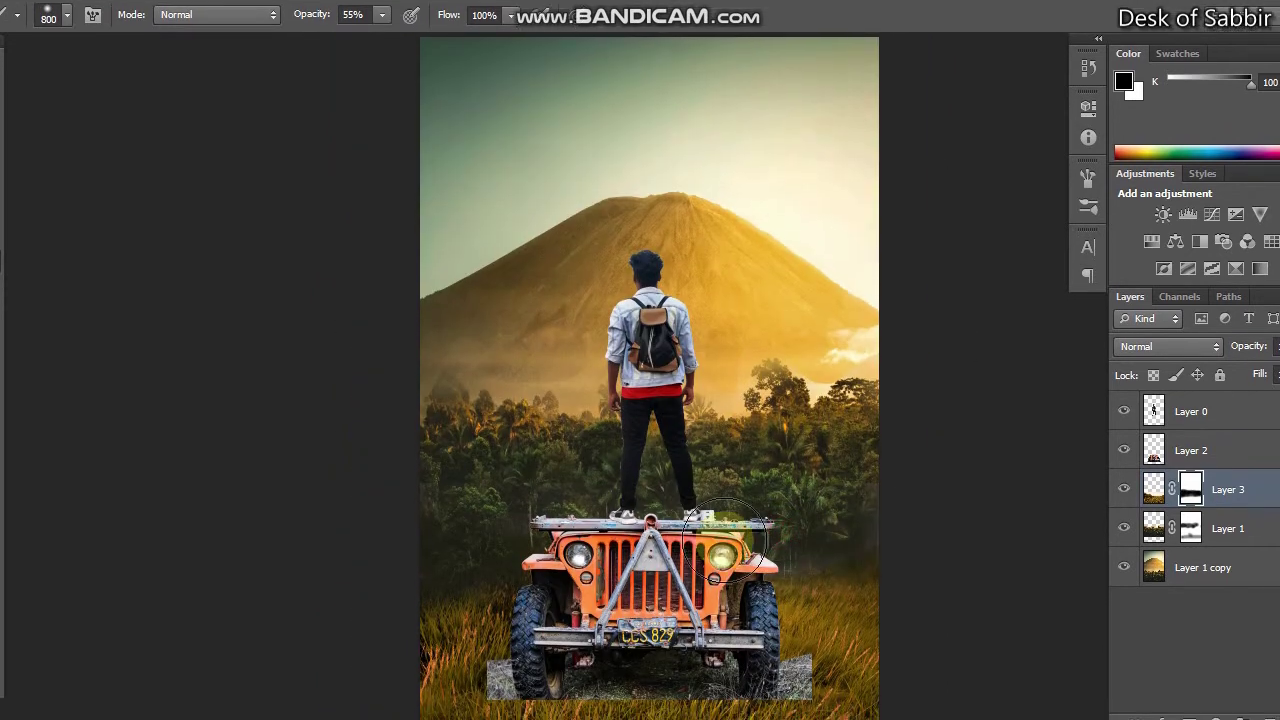
mouse_move(725, 540)
left_mouse_down()
mouse_move(491, 537)
mouse_move(837, 528)
mouse_move(785, 520)
mouse_move(771, 480)
mouse_move(454, 506)
mouse_move(898, 503)
left_mouse_up()
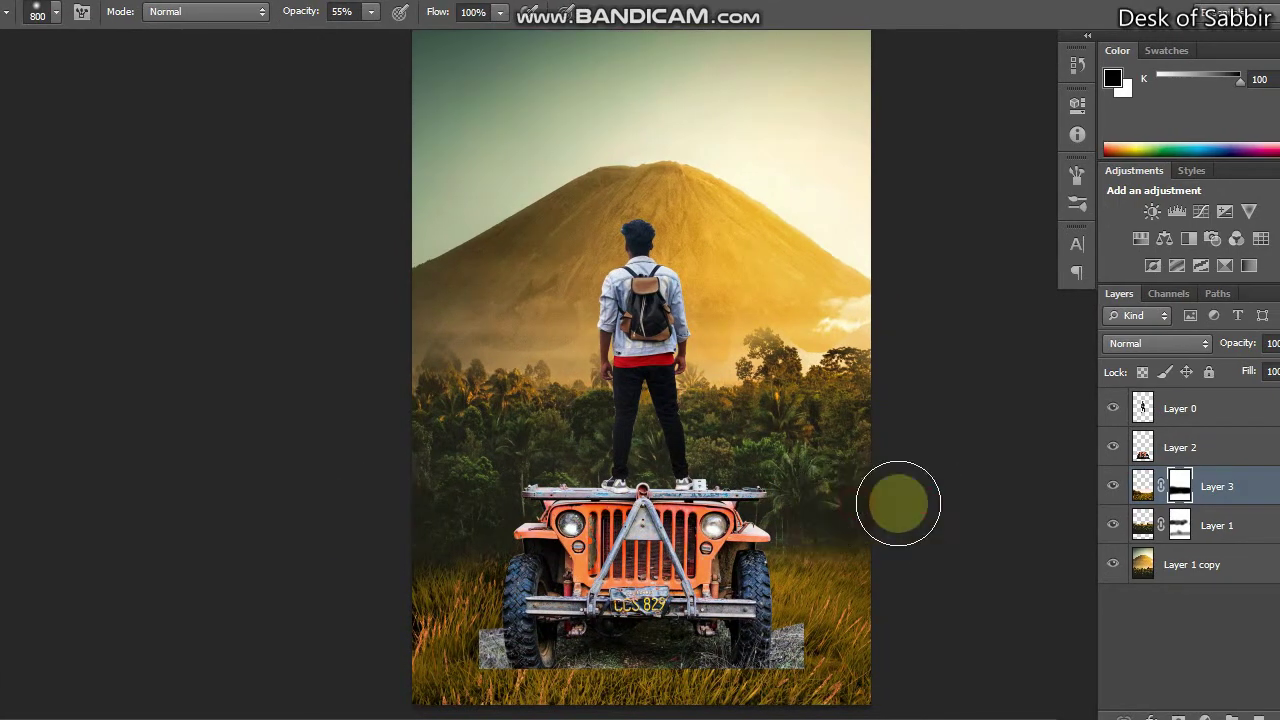
scroll(455, 481, "down", 1)
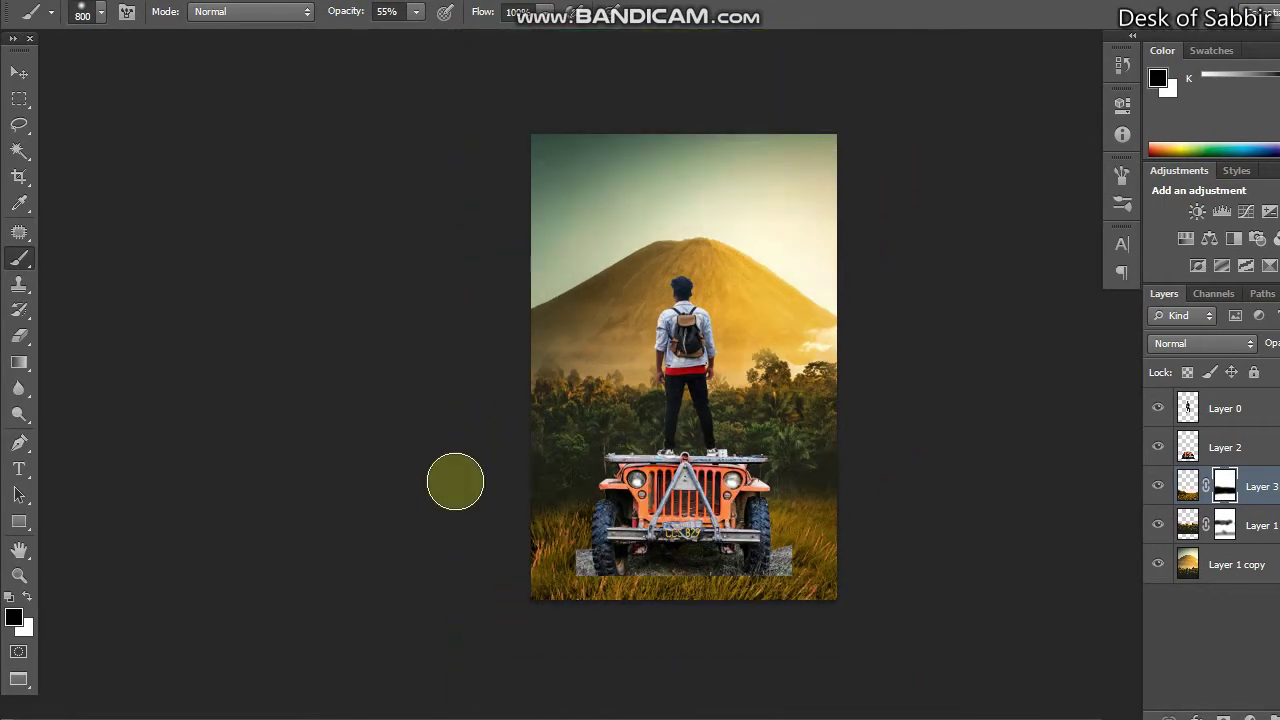
scroll(455, 481, "up", 2)
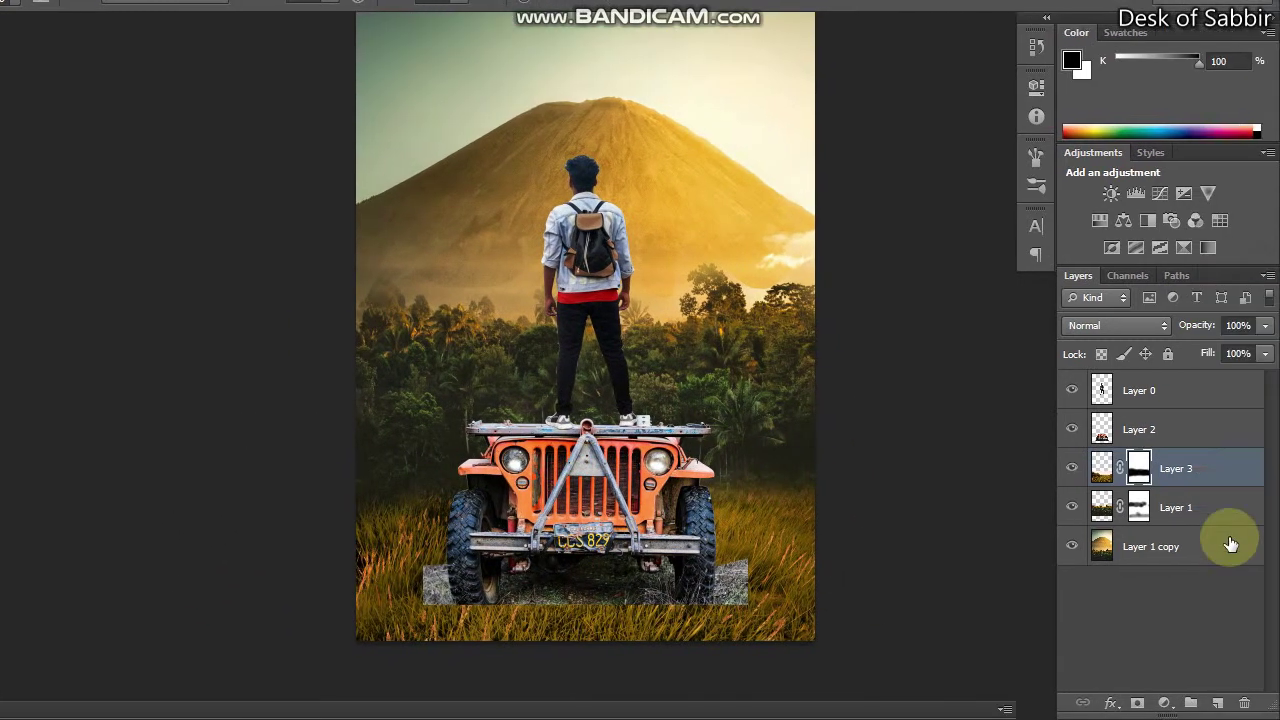
Add a mask to Layer 2 and paint out the grey ground around the jeep's tyres
left_click(1103, 466)
left_click(1102, 441)
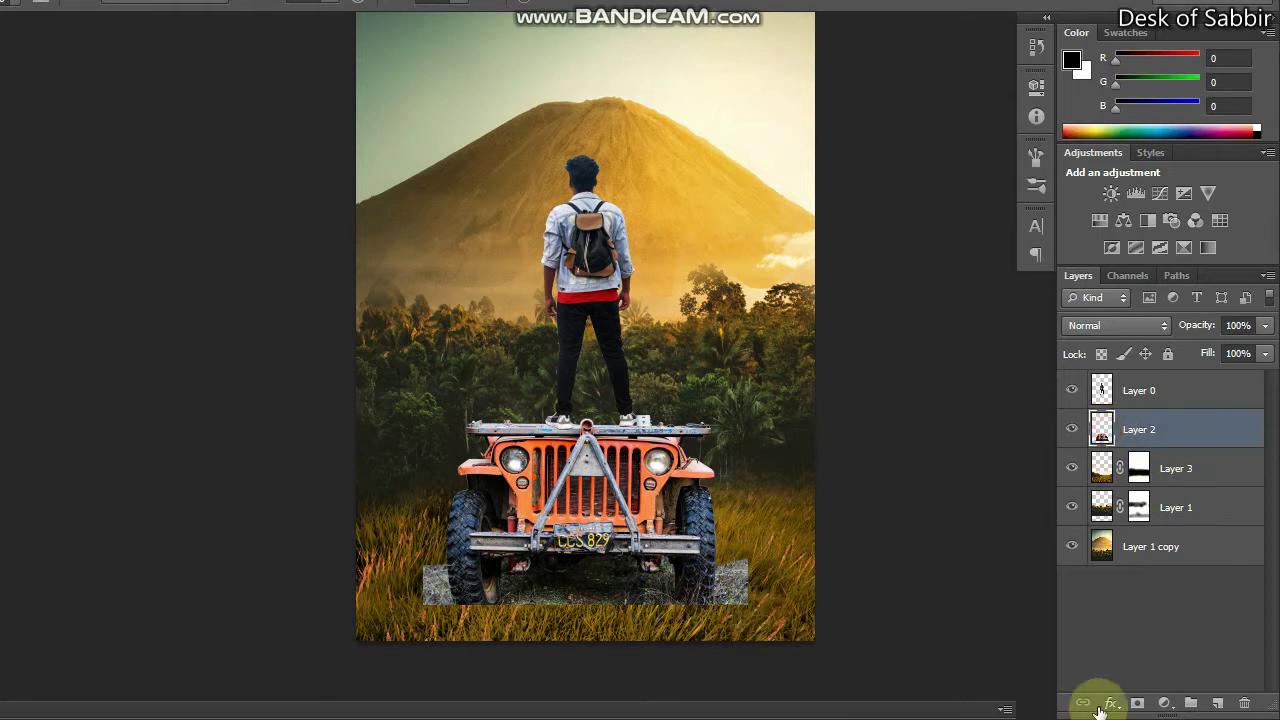
left_click(1135, 703)
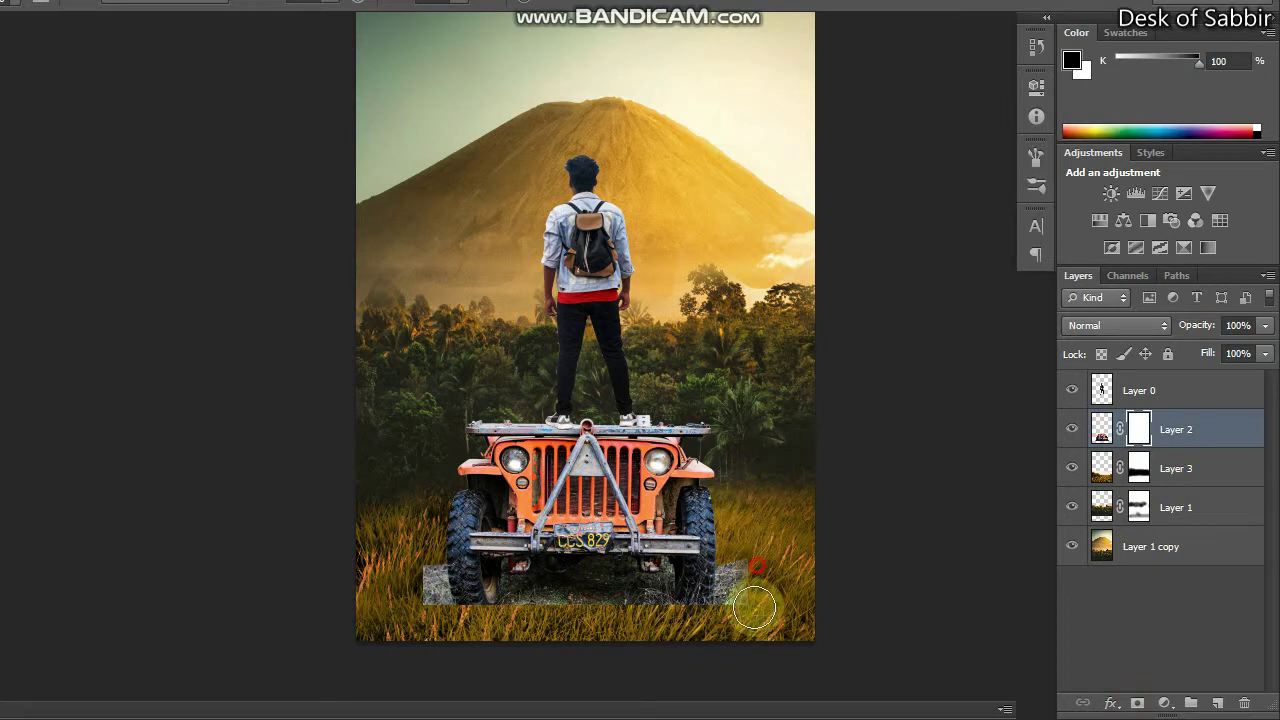
left_click_drag(759, 603, 755, 575)
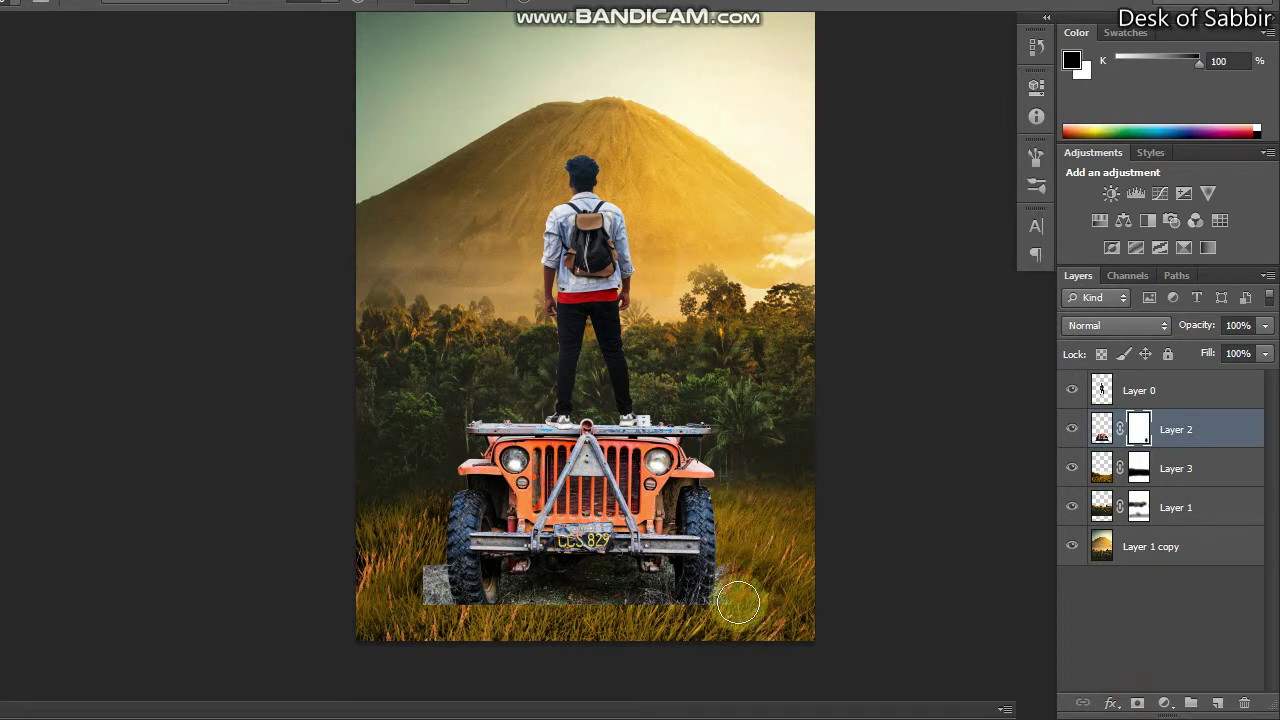
mouse_move(543, 609)
left_mouse_down()
mouse_move(636, 603)
mouse_move(423, 562)
mouse_move(423, 578)
left_mouse_up()
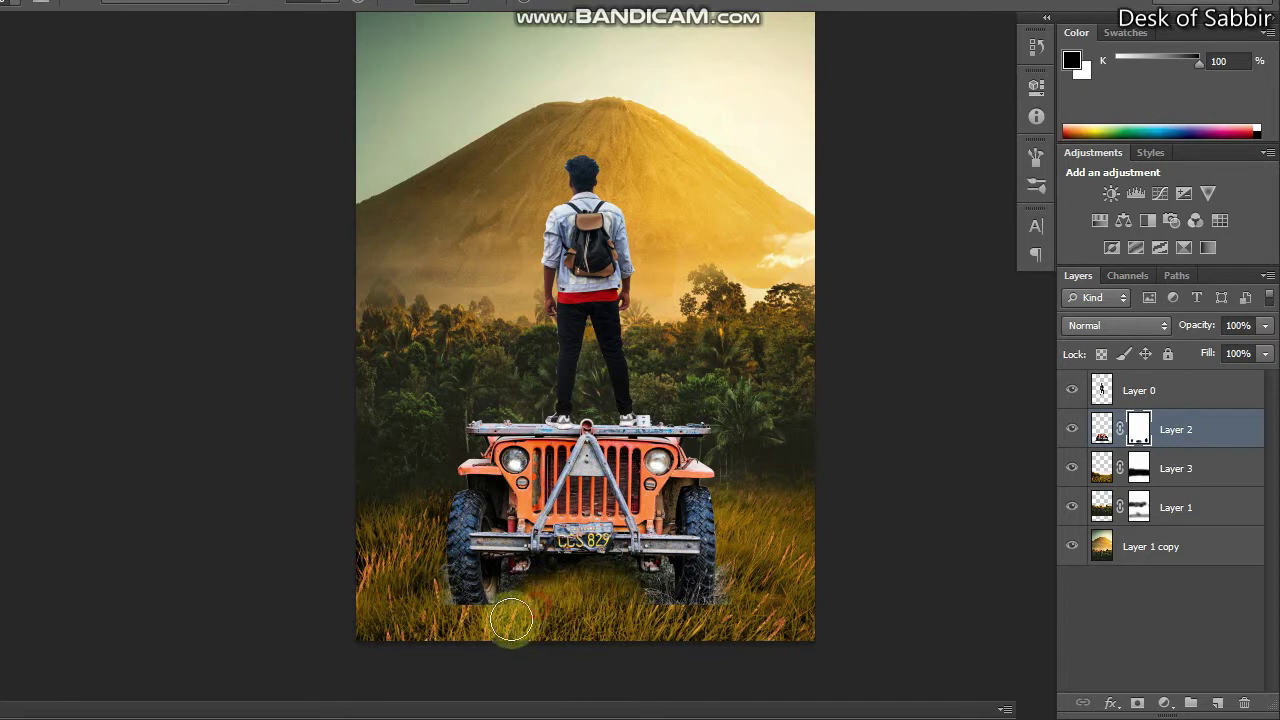
mouse_move(471, 626)
left_mouse_down()
mouse_move(762, 628)
mouse_move(651, 614)
mouse_move(748, 609)
mouse_move(638, 609)
left_mouse_up()
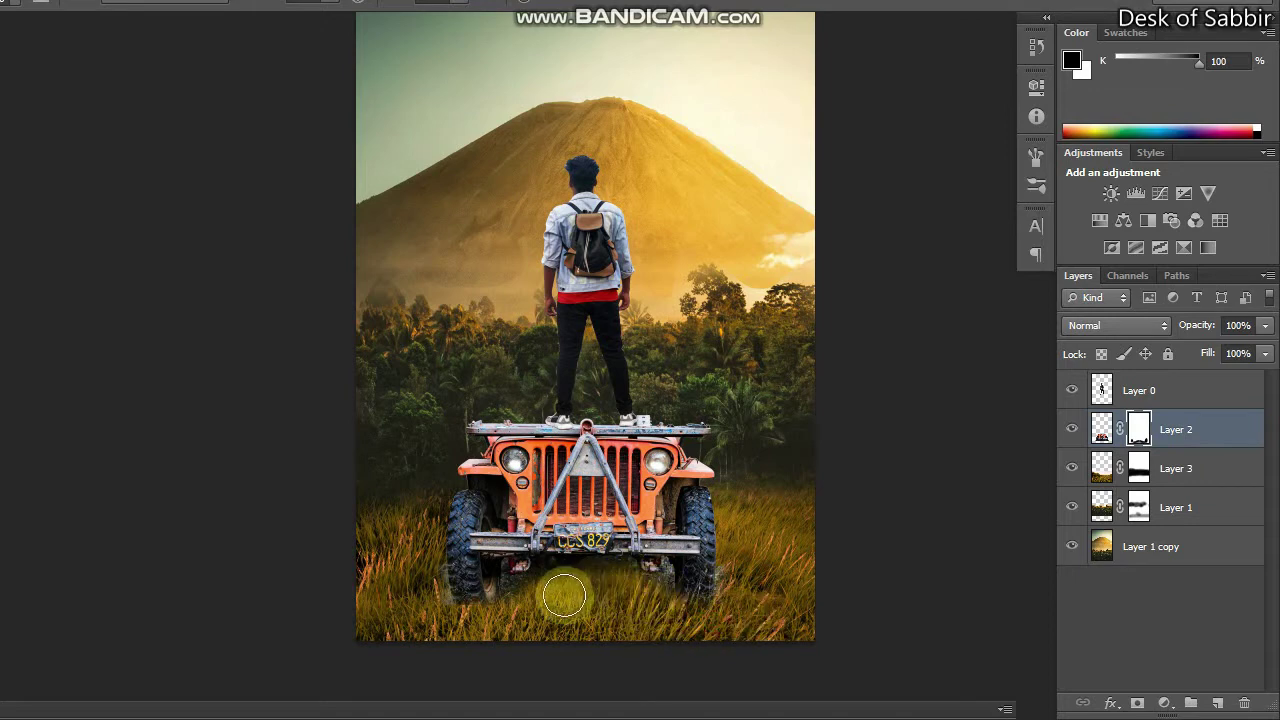
mouse_move(537, 618)
left_mouse_down()
mouse_move(428, 610)
mouse_move(609, 600)
mouse_move(529, 594)
mouse_move(653, 602)
left_mouse_up()
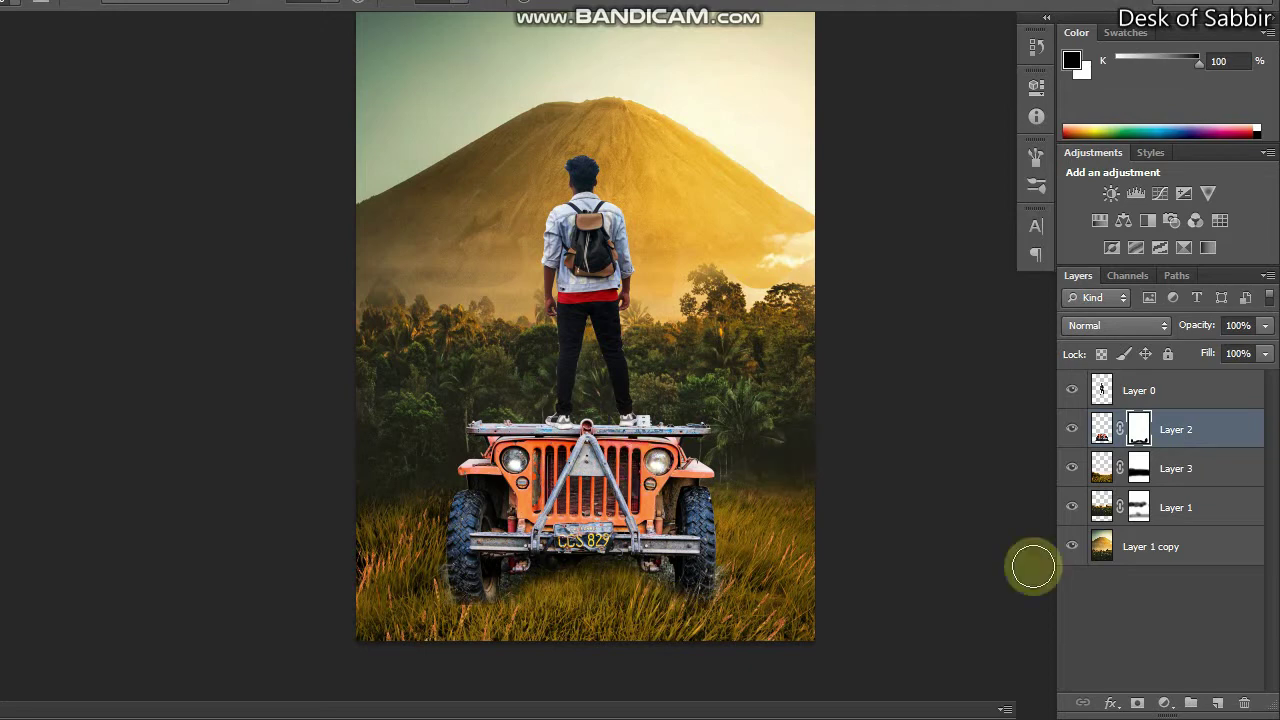
left_click(1100, 429)
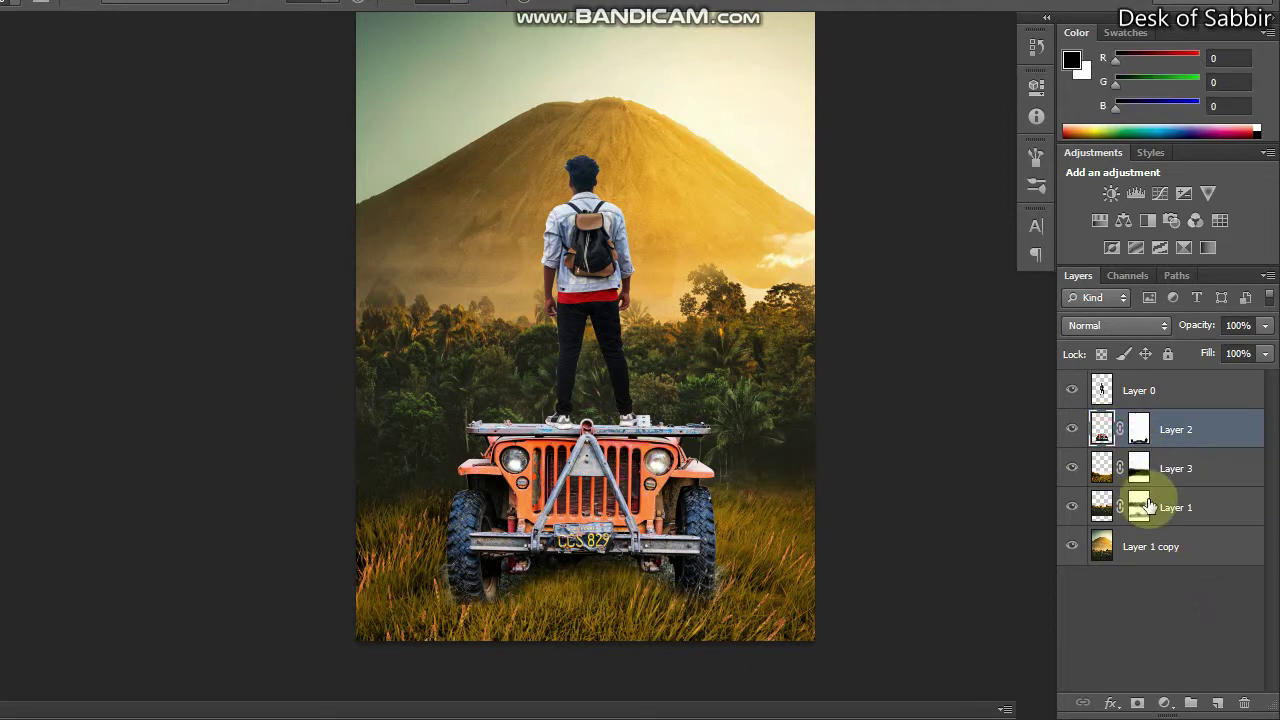
Move the jeep on Layer 2 slightly lower with Free Transform nudges
key("ctrl+t")
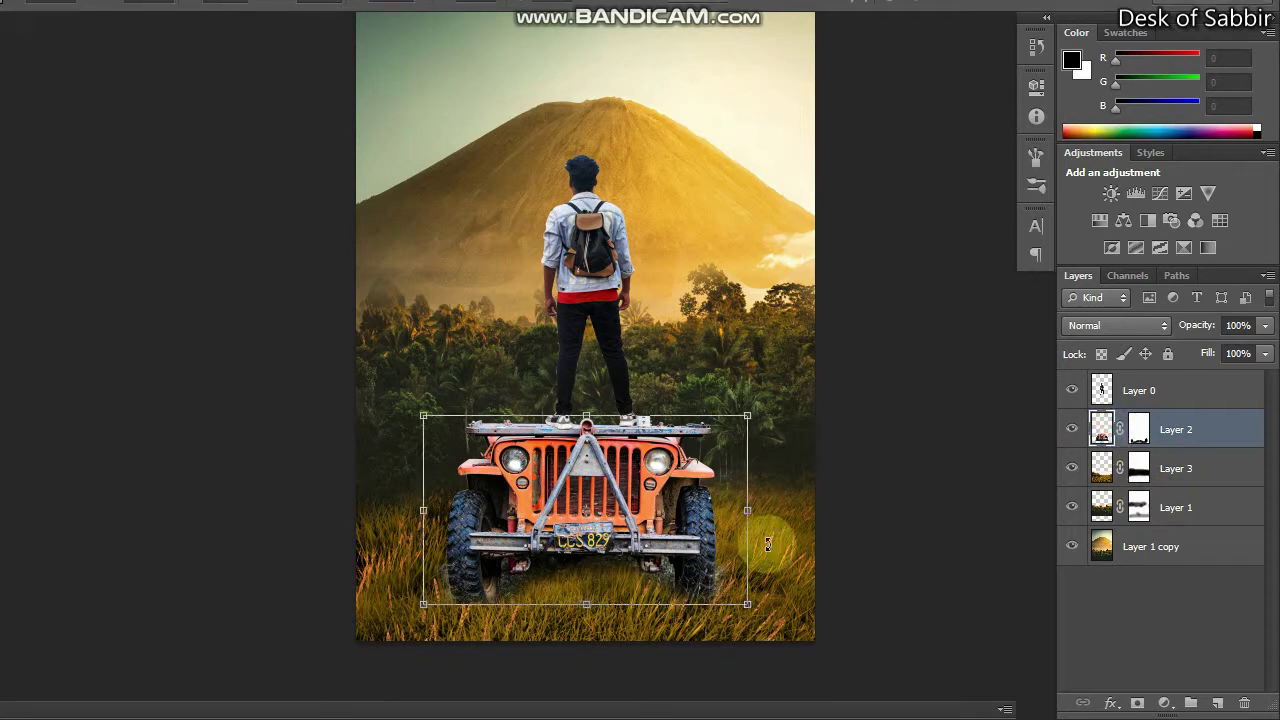
key("Down")
key("Down")
key("Down")
key("Down")
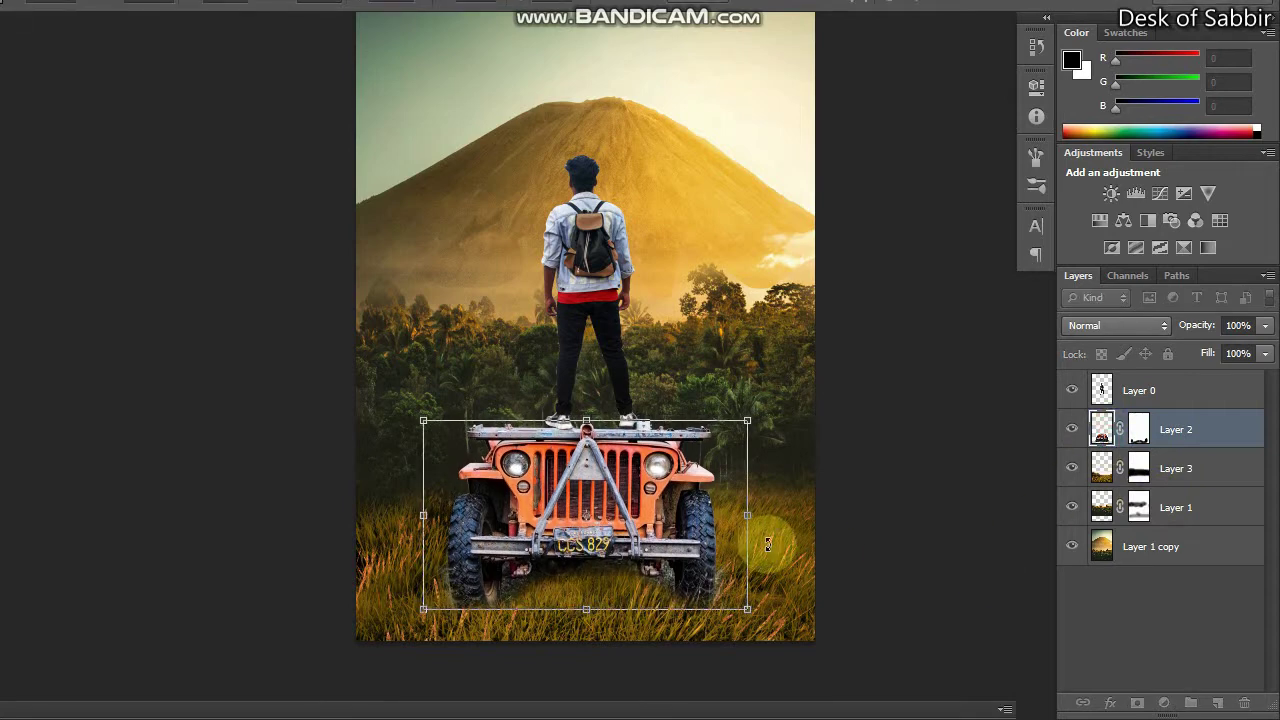
key("Down")
key("Down")
key("Down")
key("Down")
key("Down")
key("Down")
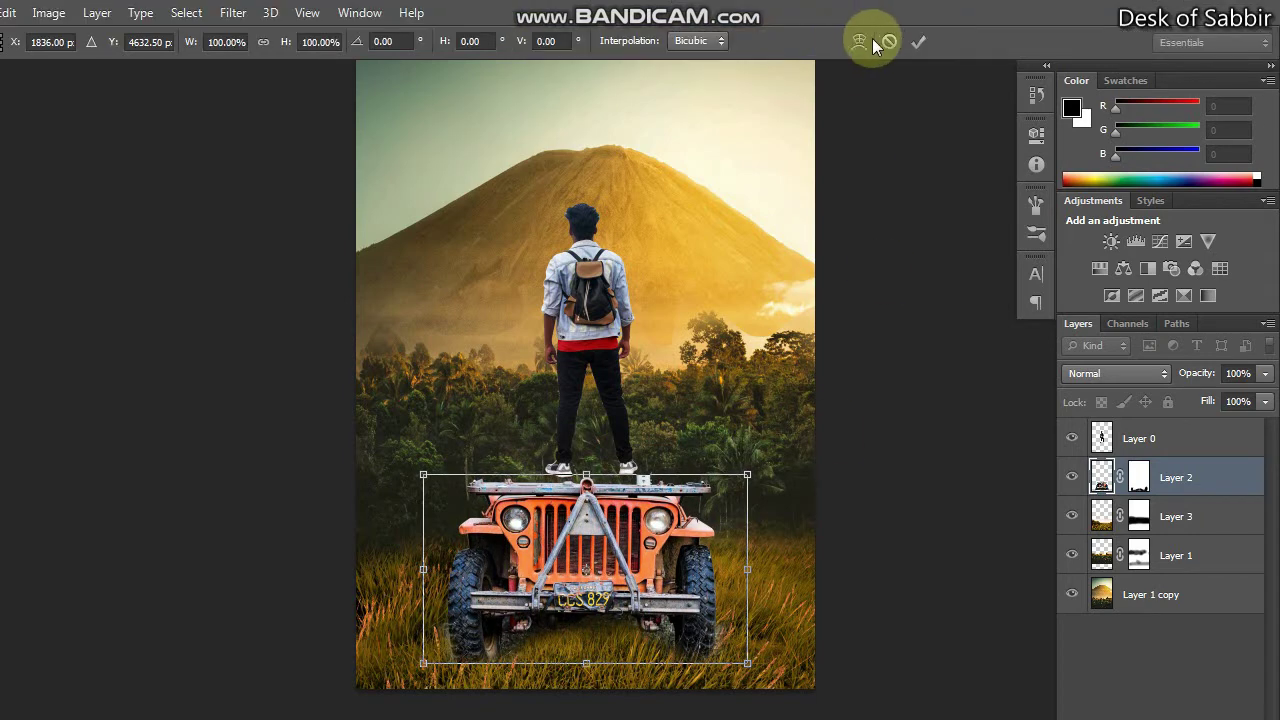
left_click(926, 44)
key("b")
Nudge the man on Layer 0 down so he stands on the jeep's roof
left_click(1094, 438)
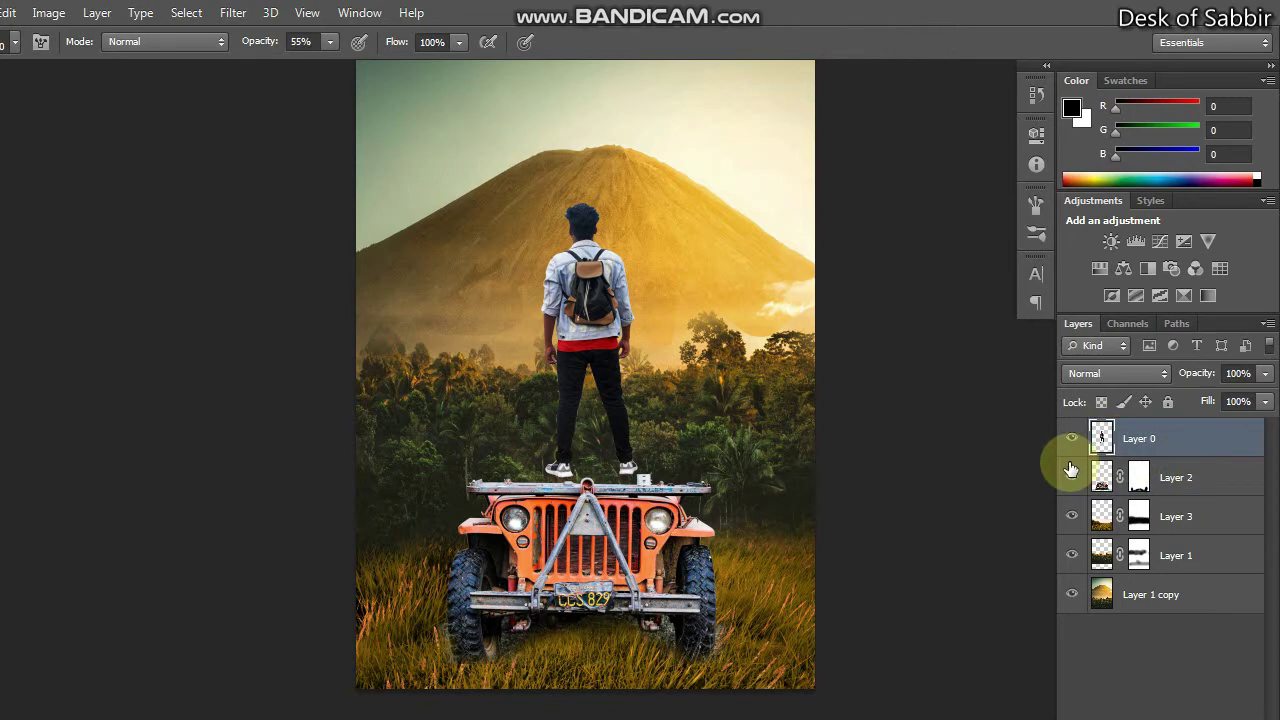
key("ctrl+t")
key("Down")
key("Down")
key("Down")
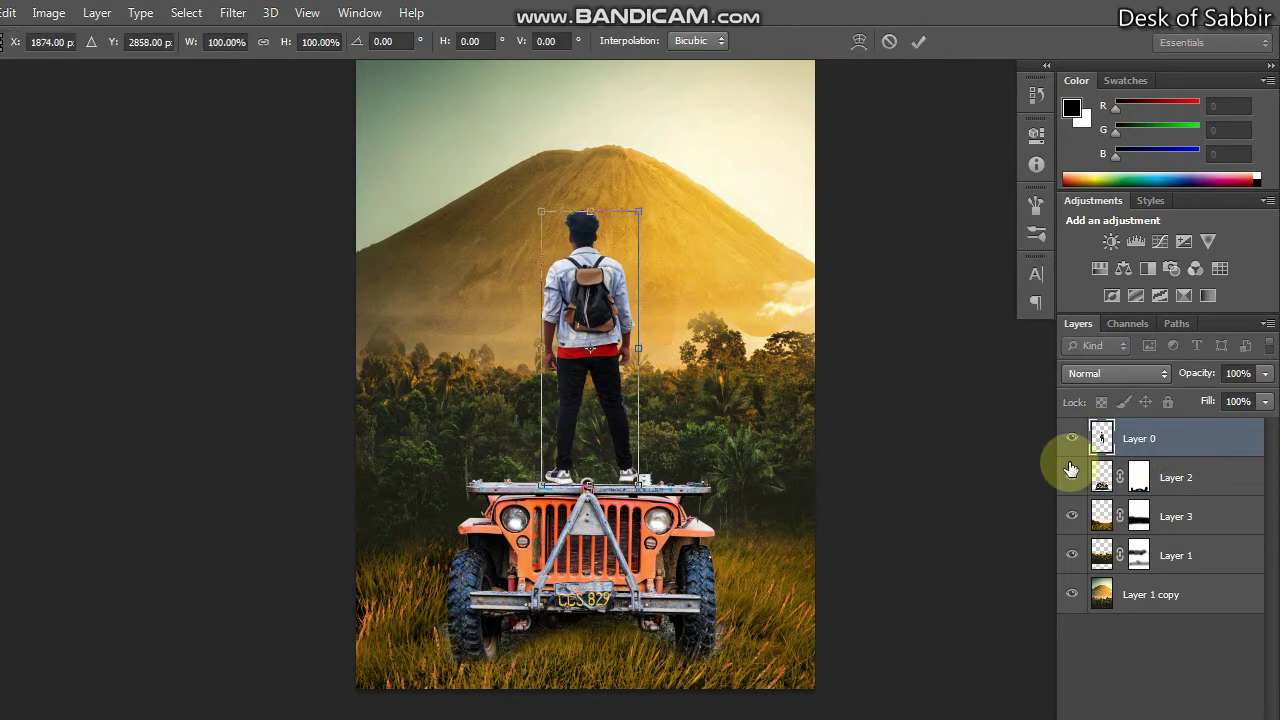
key("Down")
key("Down")
key("Down")
key("ctrl+minus")
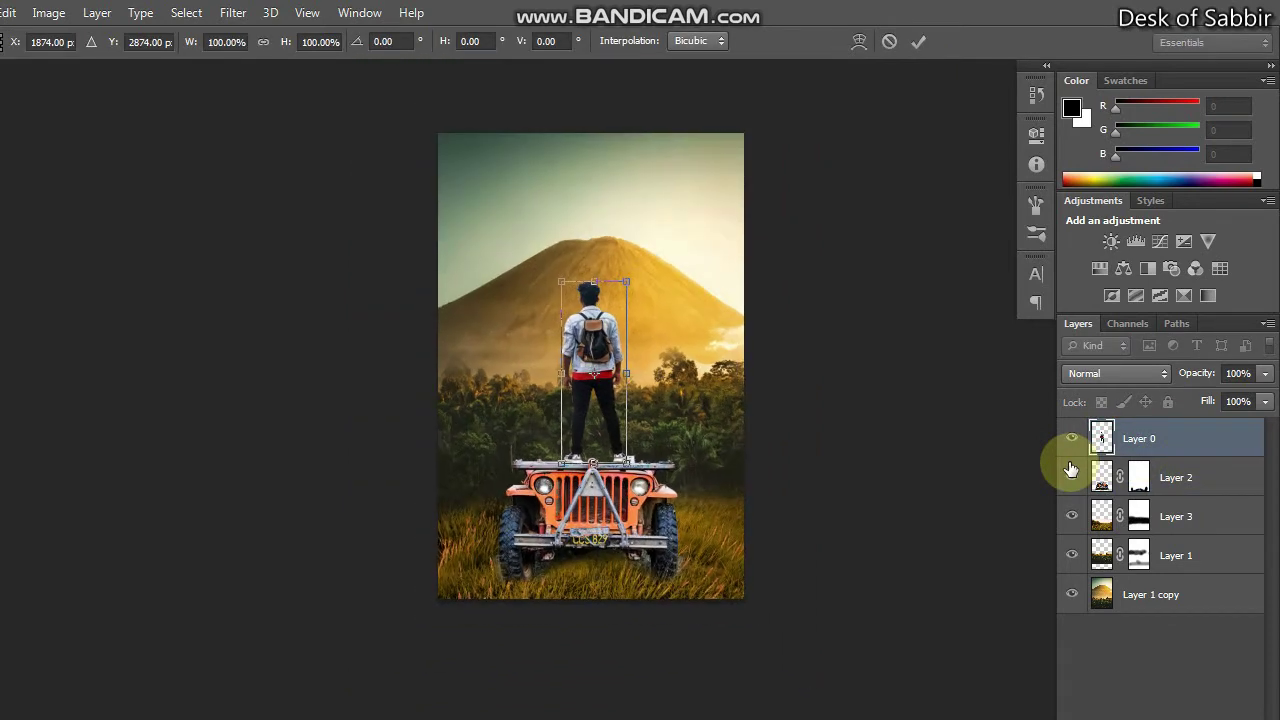
key("Left")
key("Left")
key("Left")
key("Left")
key("Left")
key("Left")
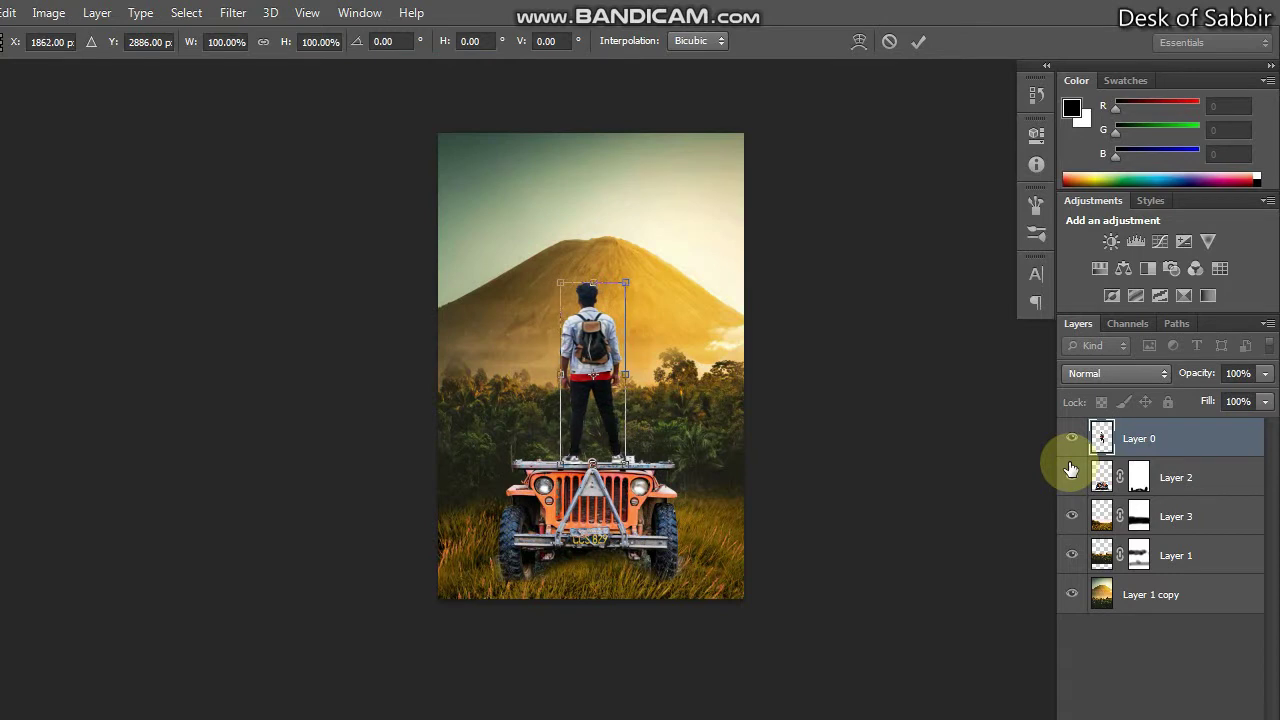
key("Right")
key("Right")
key("Right")
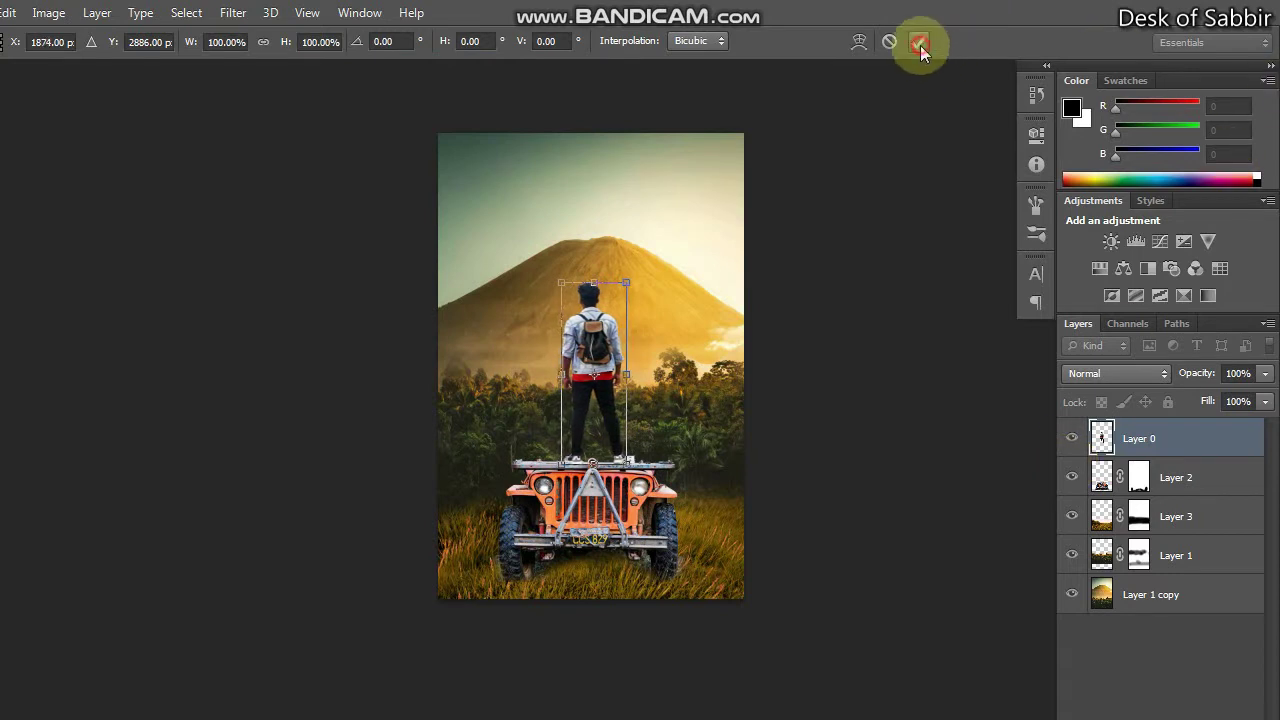
left_click(919, 43)
key("b")
key("ctrl+plus")
key("ctrl+plus")
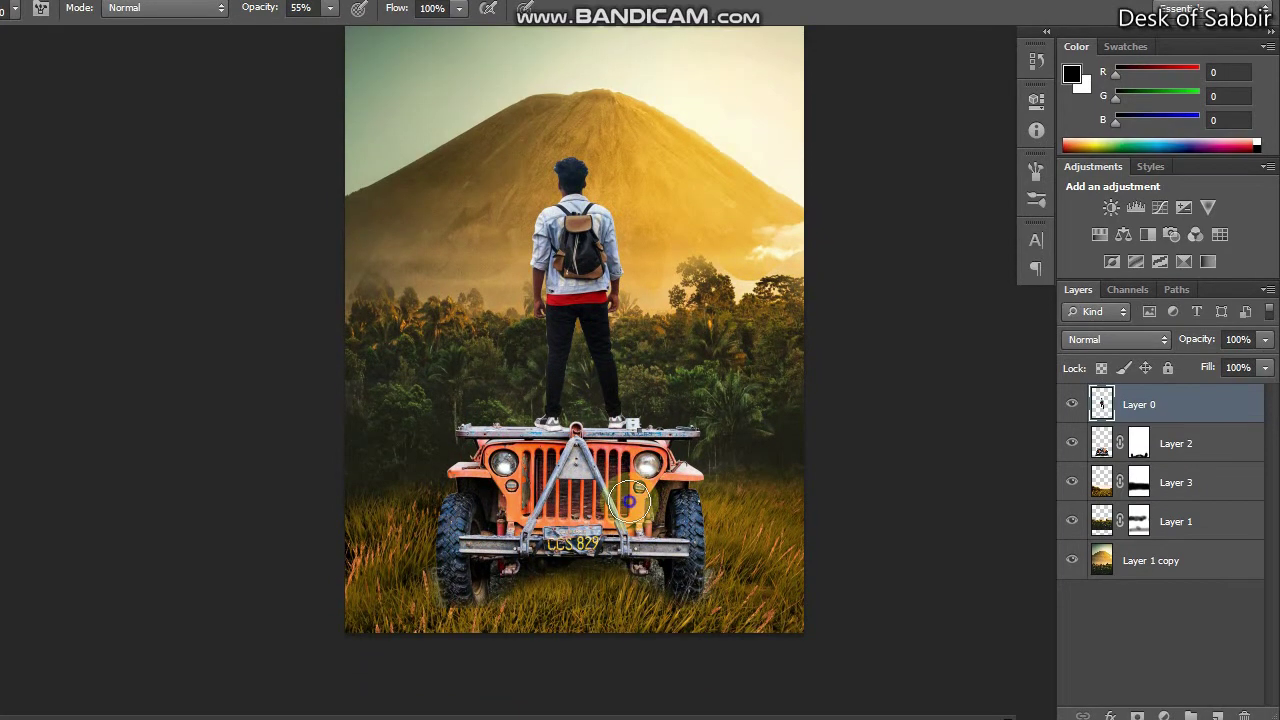
On Layer 2's mask, blend the grass over the jeep's front left tyre
right_click(629, 500)
left_click(565, 484)
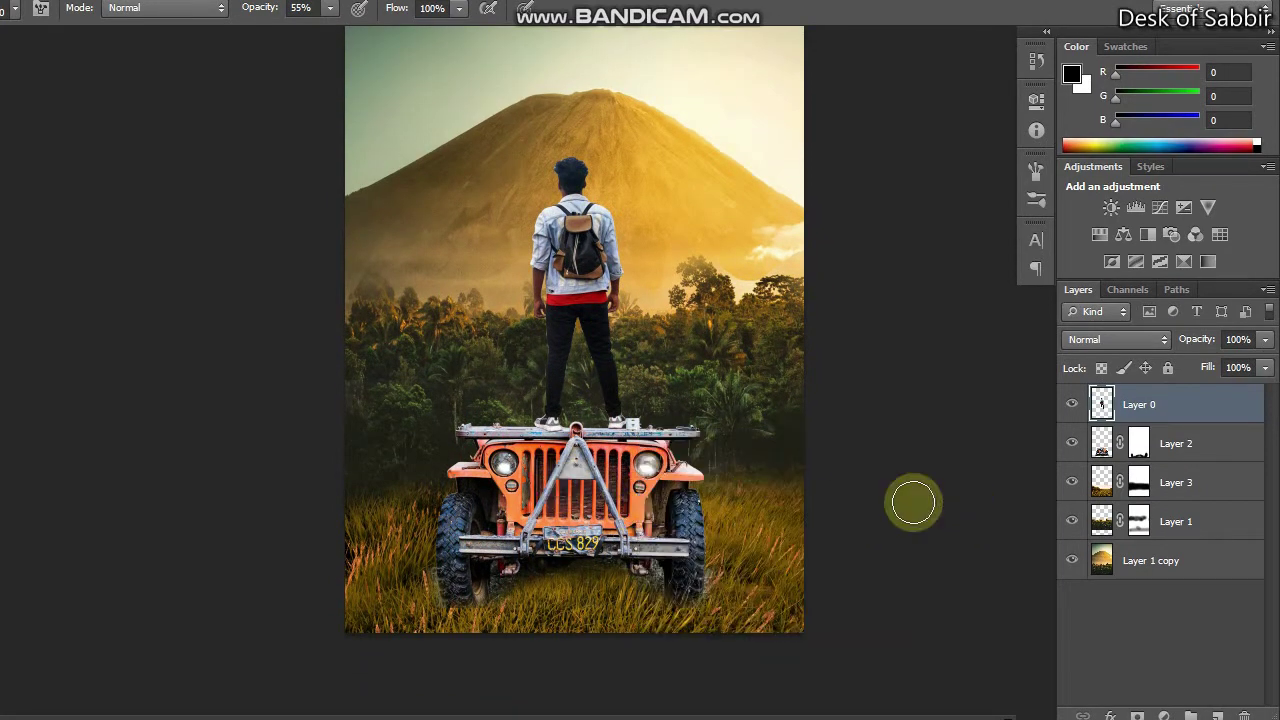
left_click(1100, 443)
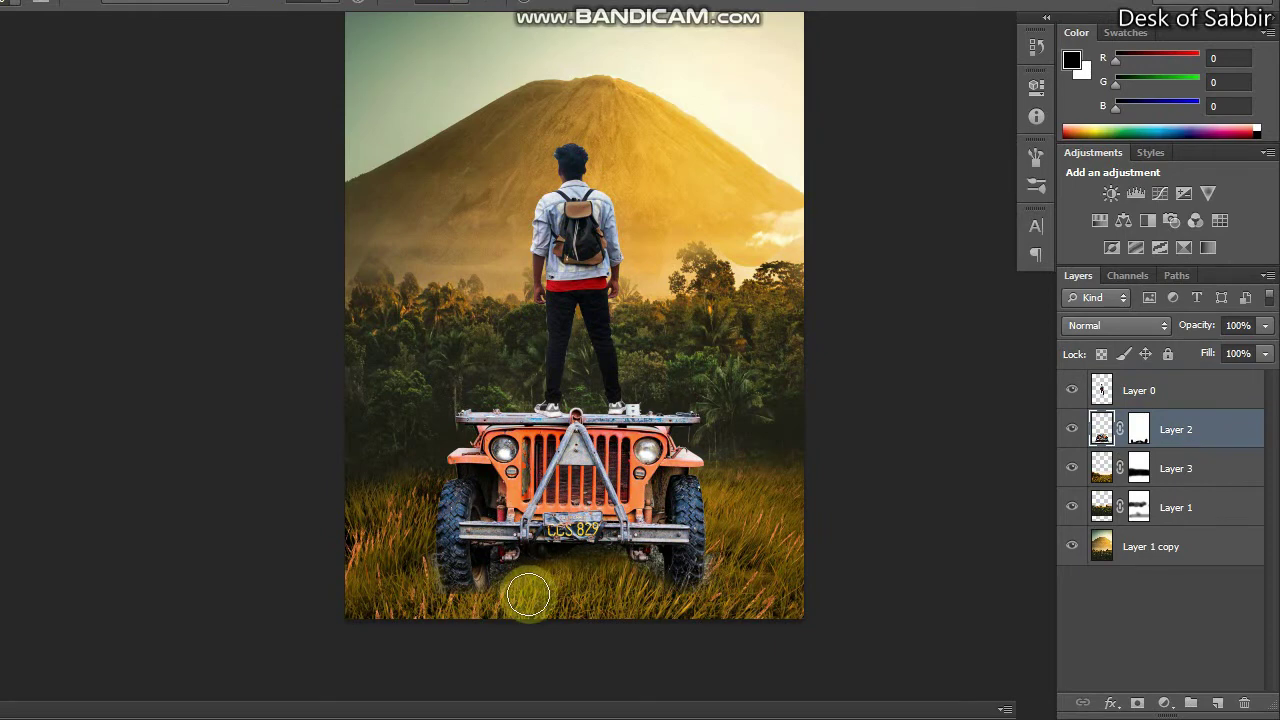
mouse_move(528, 596)
left_mouse_down()
mouse_move(417, 569)
mouse_move(422, 592)
mouse_move(423, 580)
mouse_move(508, 591)
mouse_move(643, 571)
mouse_move(594, 563)
mouse_move(708, 578)
mouse_move(709, 552)
mouse_move(714, 563)
mouse_move(626, 580)
mouse_move(600, 522)
left_mouse_up()
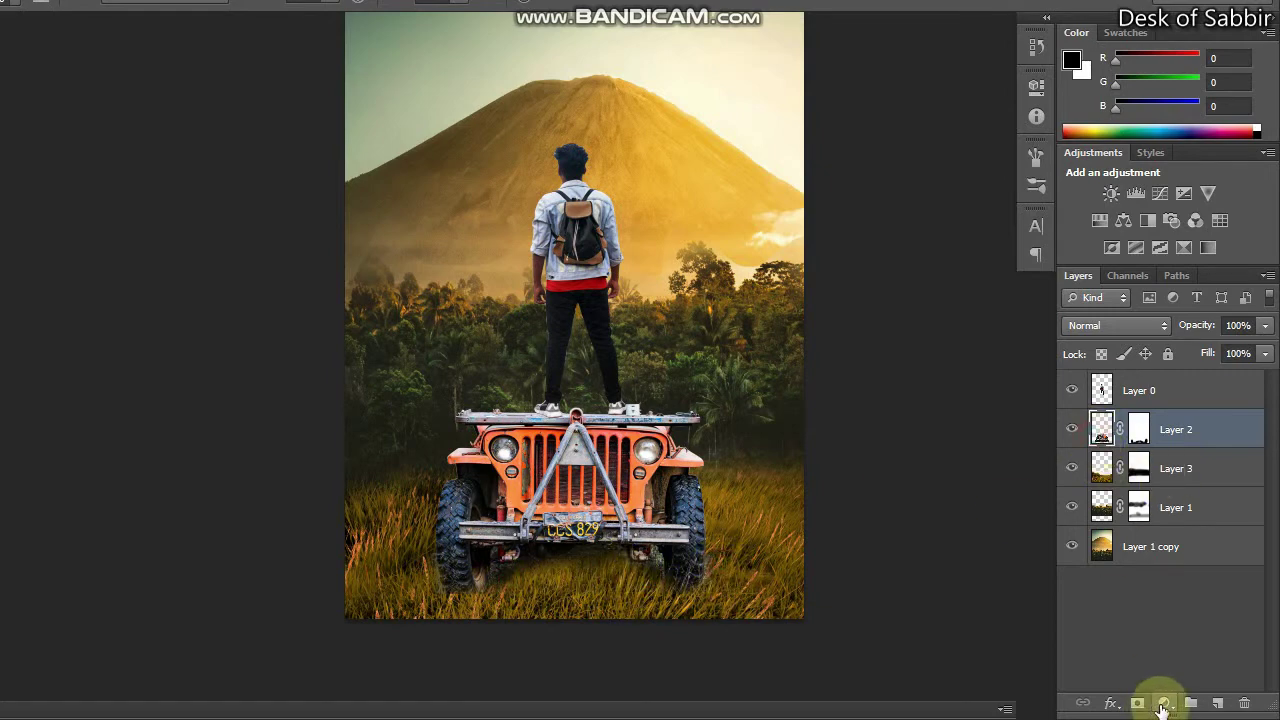
Try Photo Filter and Black & White adjustment layers, then delete both
left_click(1163, 705)
left_click(1152, 533)
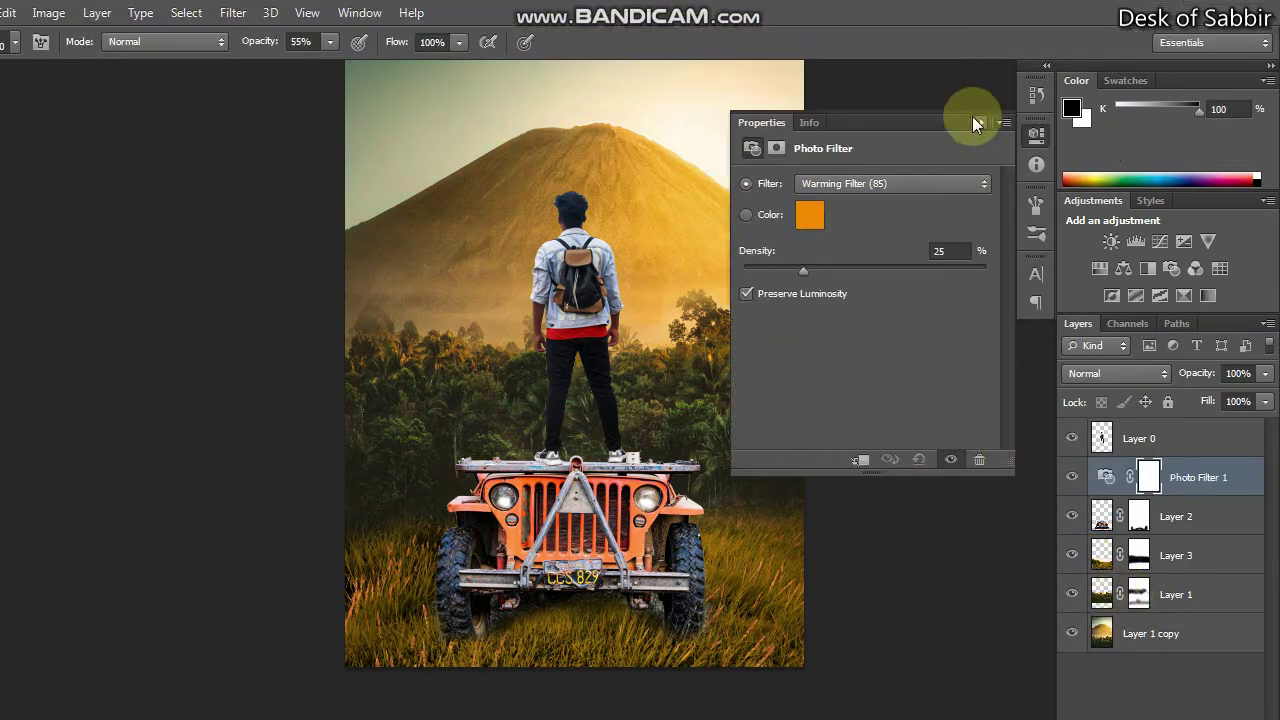
left_click(974, 118)
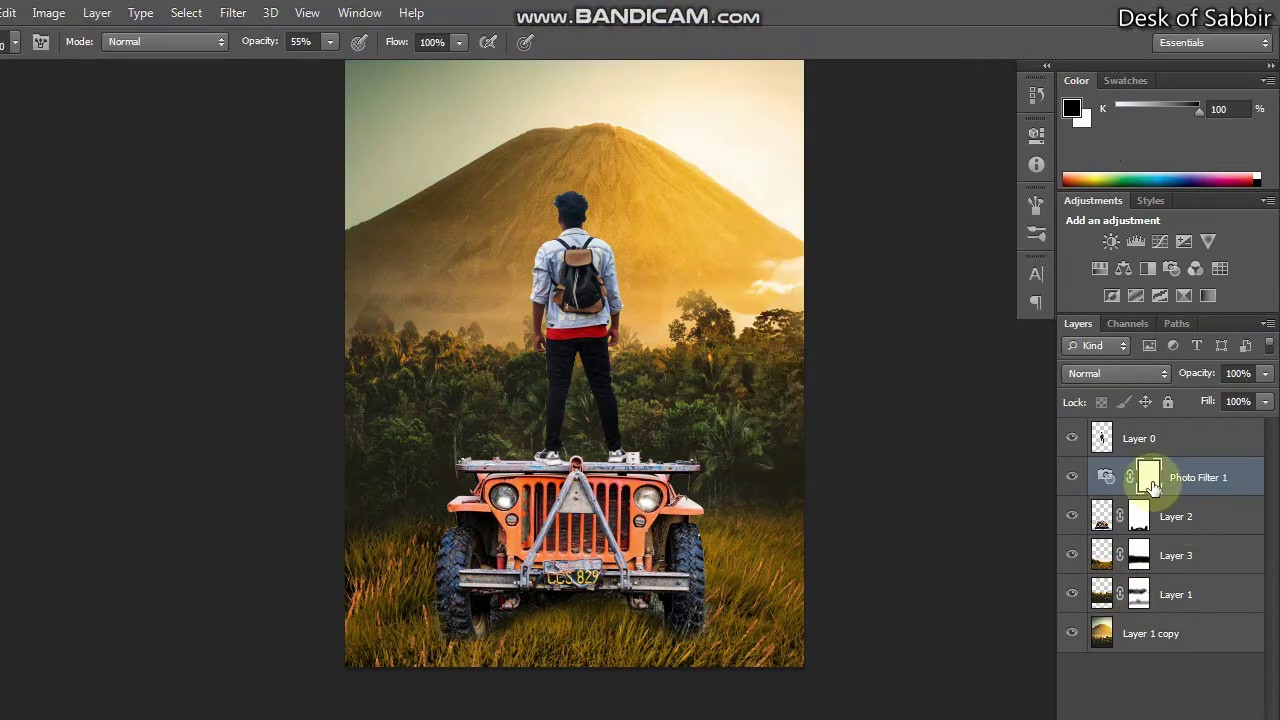
key("Delete")
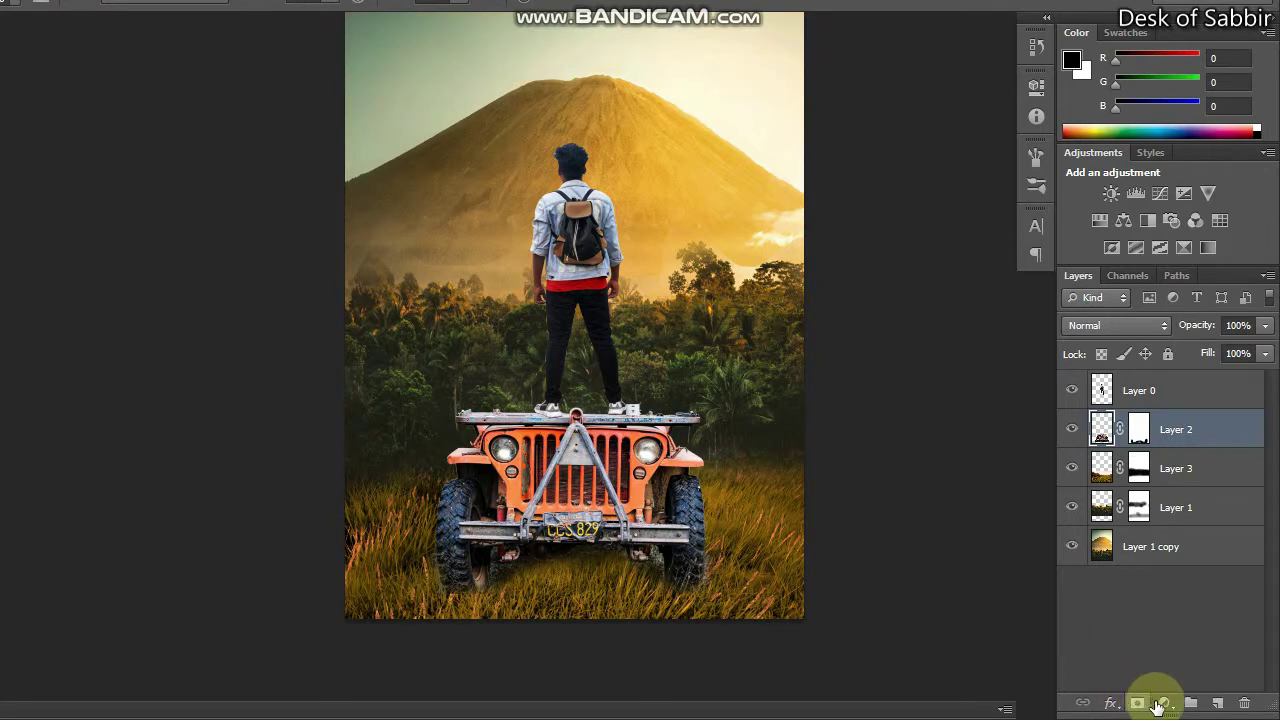
left_click(1163, 704)
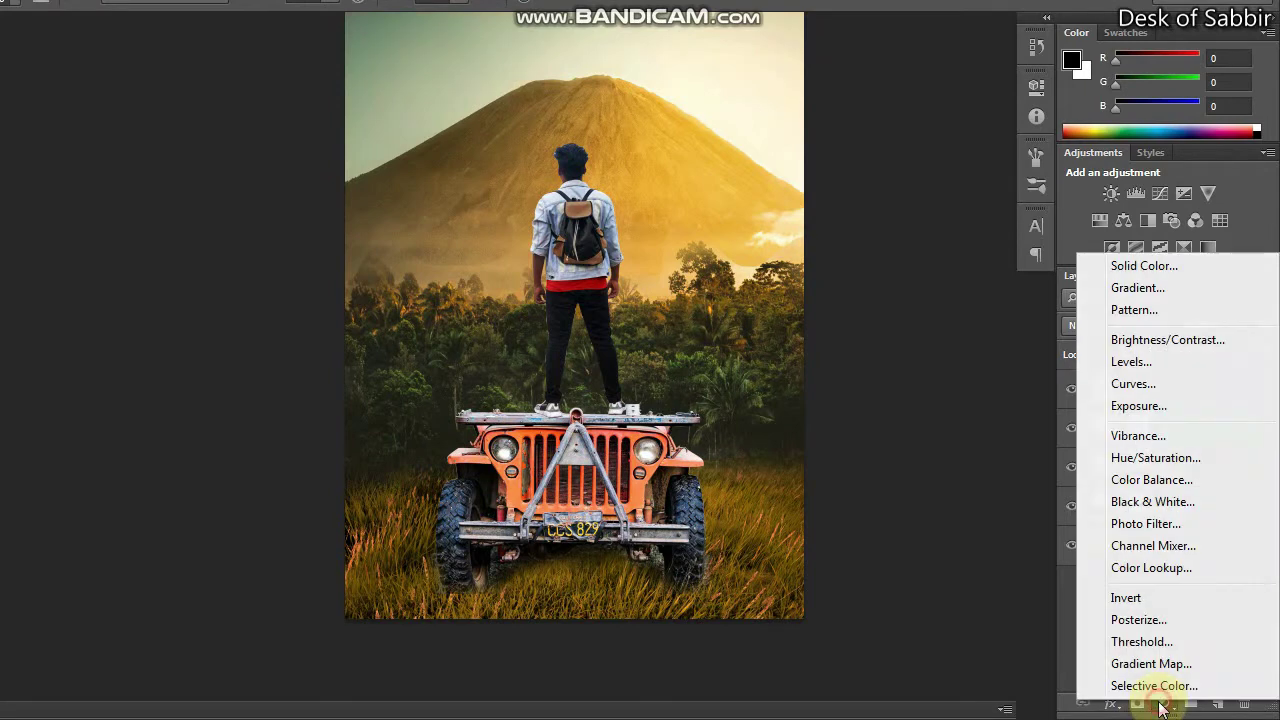
left_click(1150, 502)
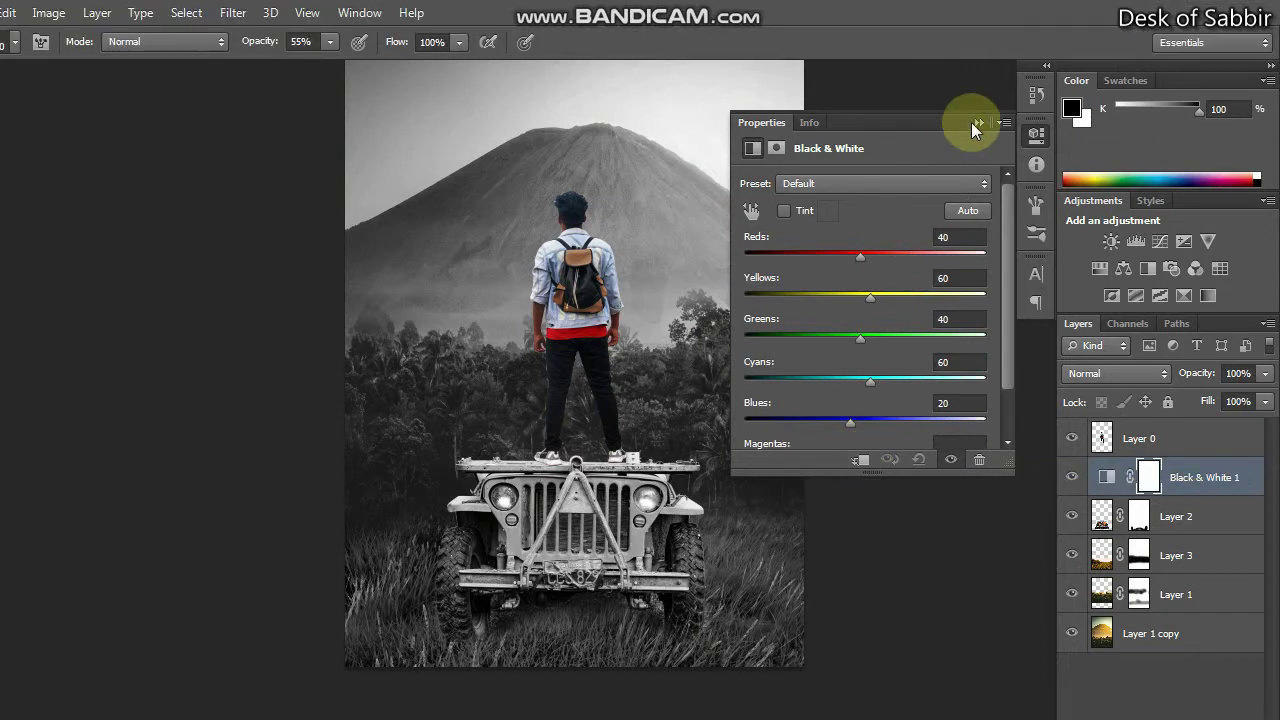
left_click(978, 74)
left_click_drag(1171, 474, 1176, 508)
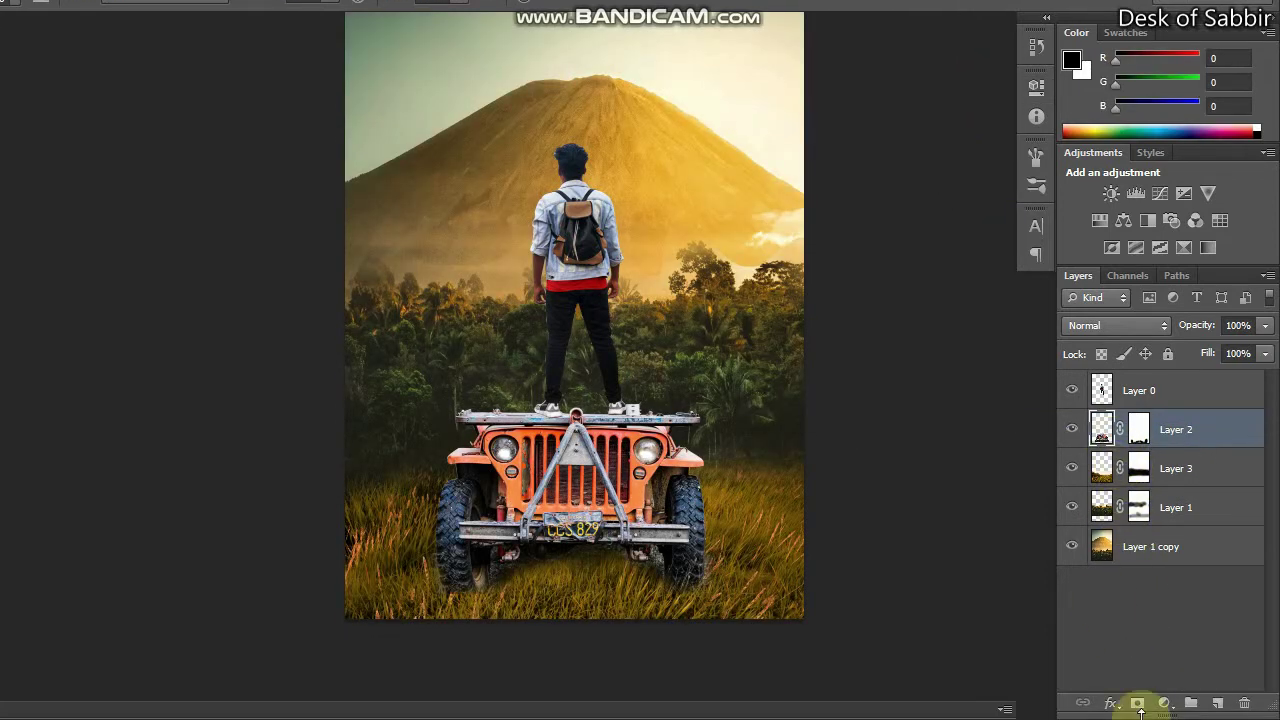
Apply Layer 2's mask permanently to the jeep
left_click(1142, 436)
right_click(1142, 432)
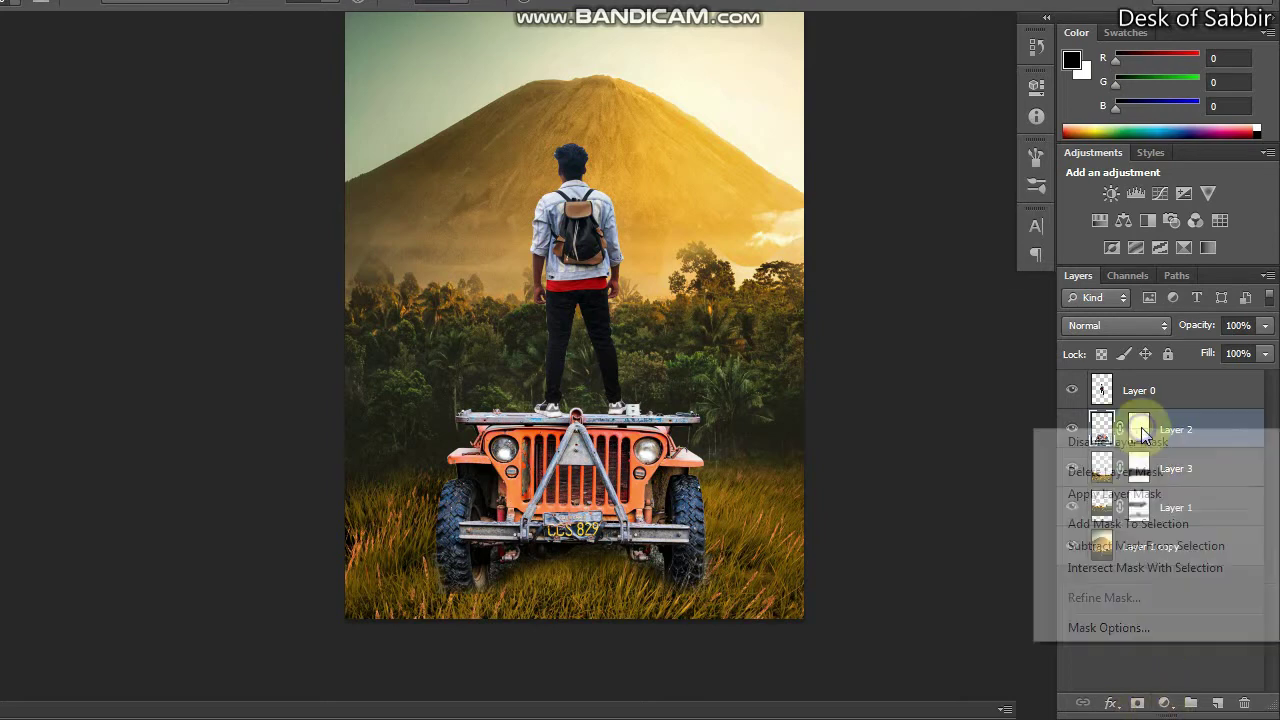
left_click(1141, 494)
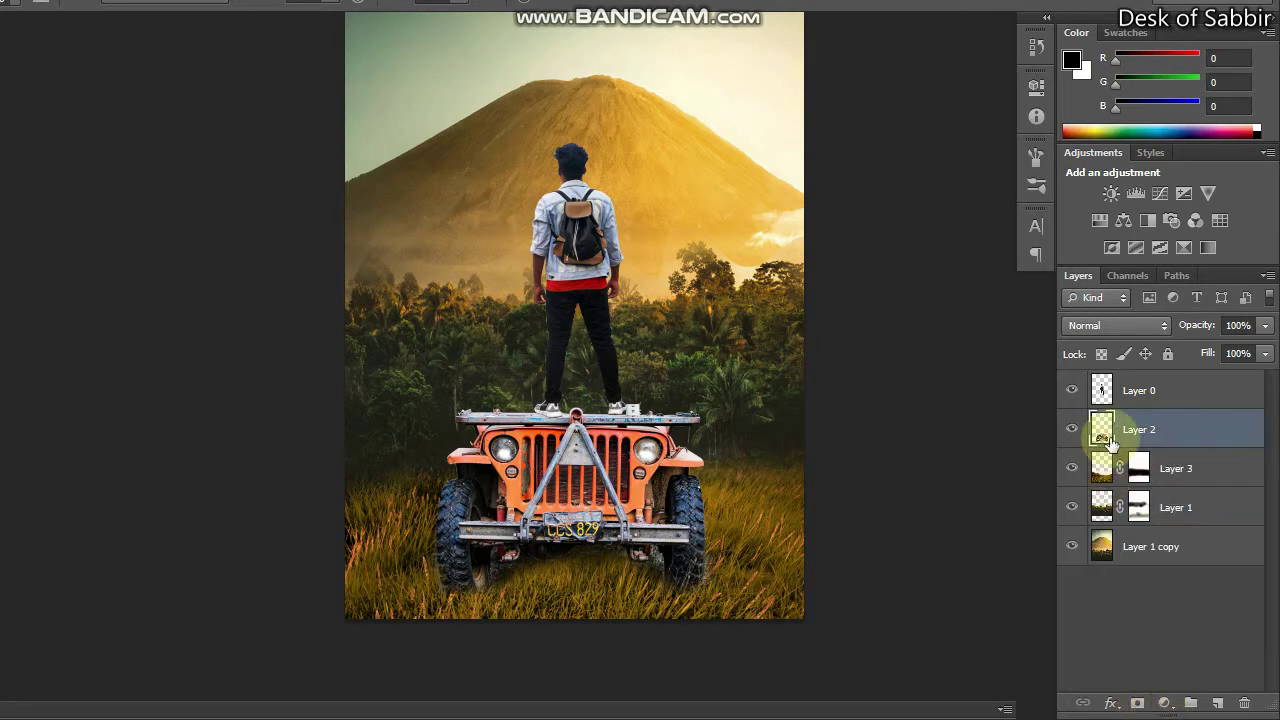
Add a Color Balance clipped to the jeep: Cyan/Red -10, Magenta/Green +2, Yellow/Blue -30
left_click(1165, 705)
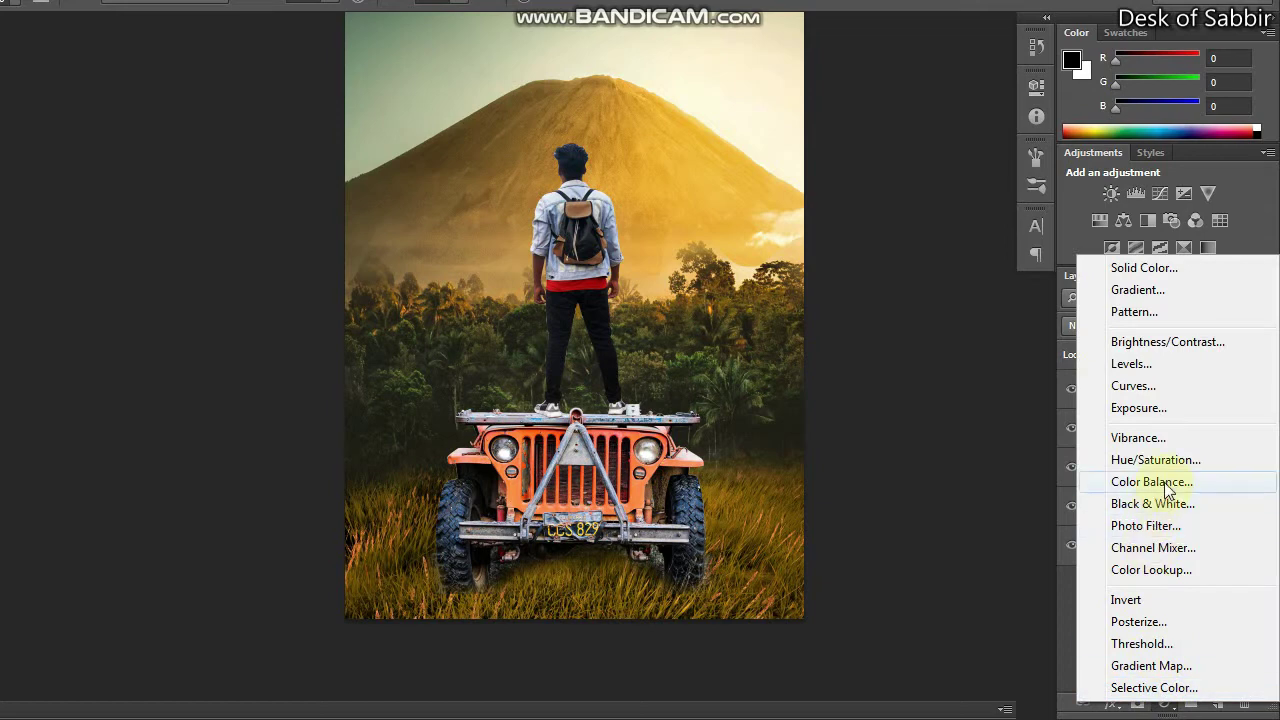
left_click(1151, 482)
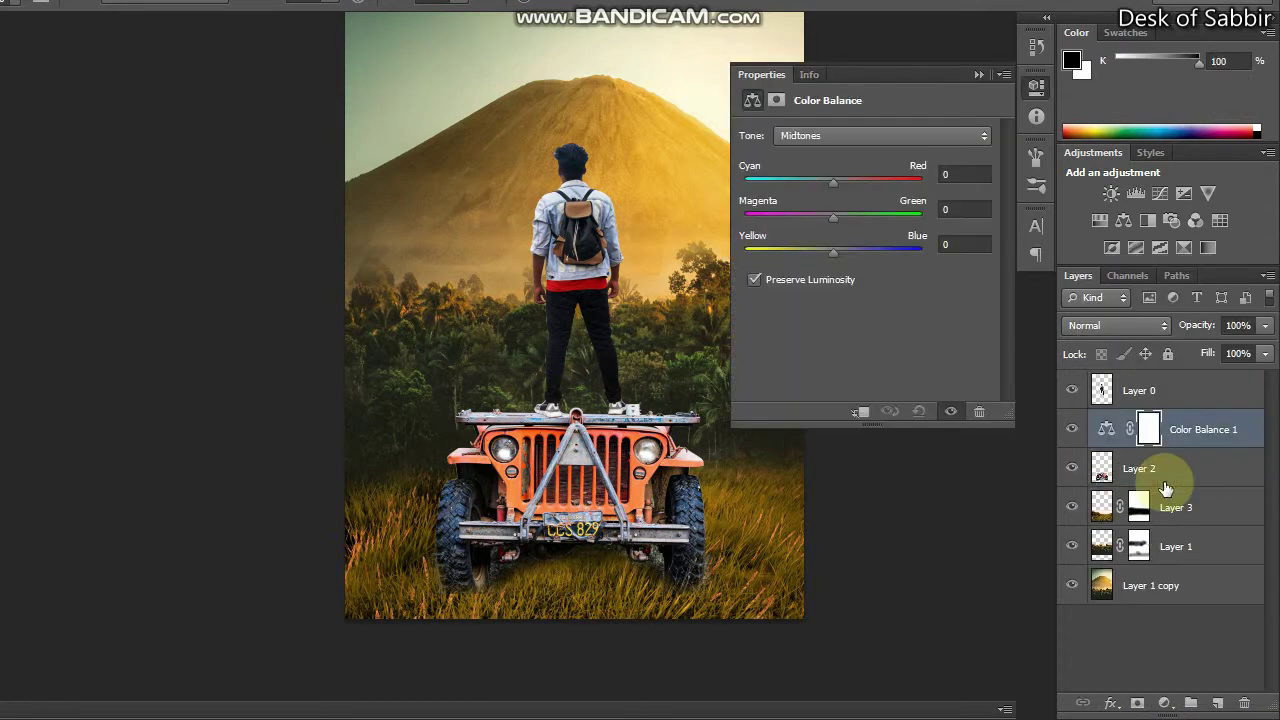
left_click(859, 413)
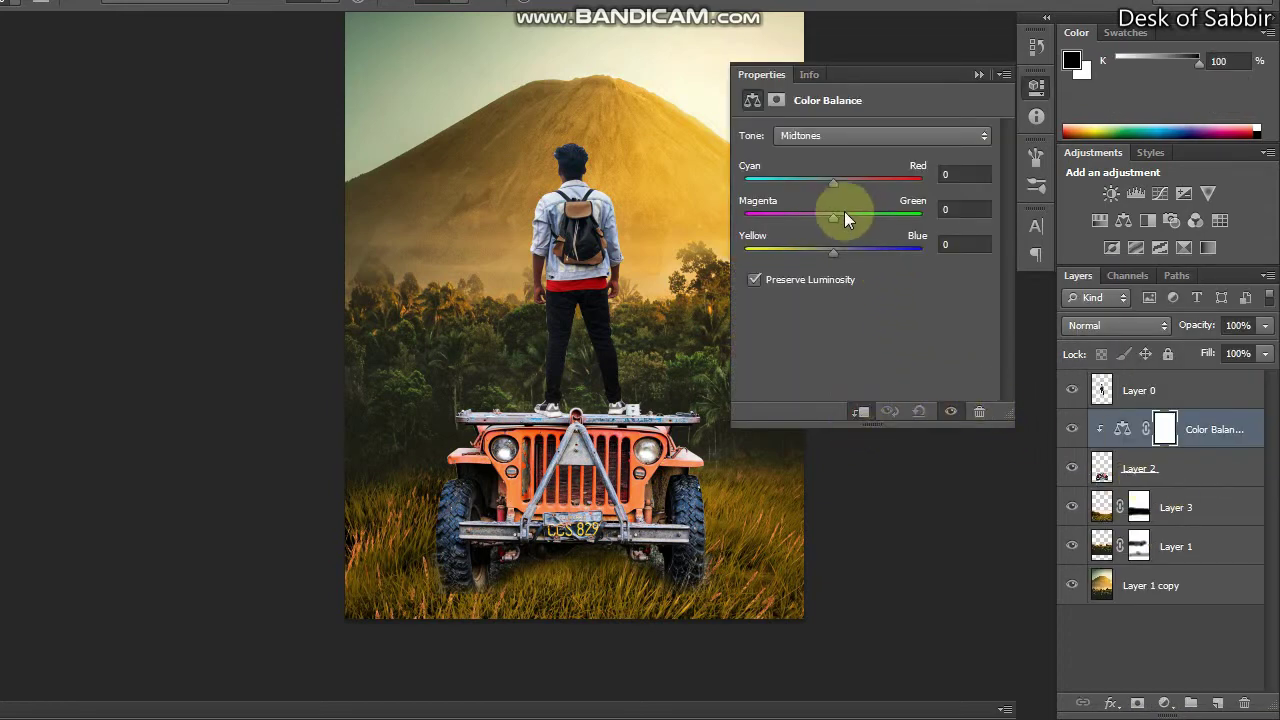
left_click_drag(836, 214, 891, 217)
mouse_move(803, 226)
left_mouse_down()
mouse_move(836, 229)
mouse_move(829, 196)
mouse_move(785, 199)
mouse_move(801, 199)
left_mouse_up()
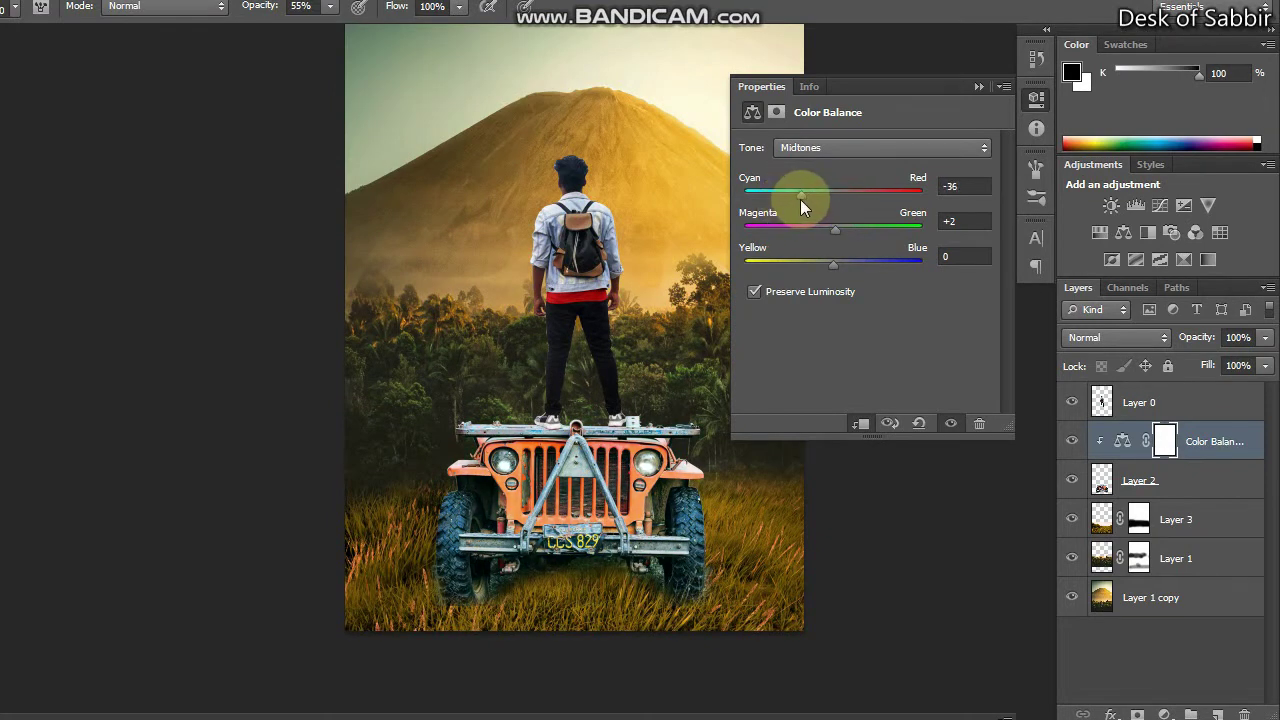
mouse_move(831, 263)
left_mouse_down()
mouse_move(858, 263)
mouse_move(803, 263)
mouse_move(830, 263)
mouse_move(855, 229)
mouse_move(826, 229)
mouse_move(839, 231)
left_mouse_up()
mouse_move(805, 191)
left_mouse_down()
mouse_move(840, 191)
mouse_move(818, 200)
left_mouse_up()
left_click(979, 123)
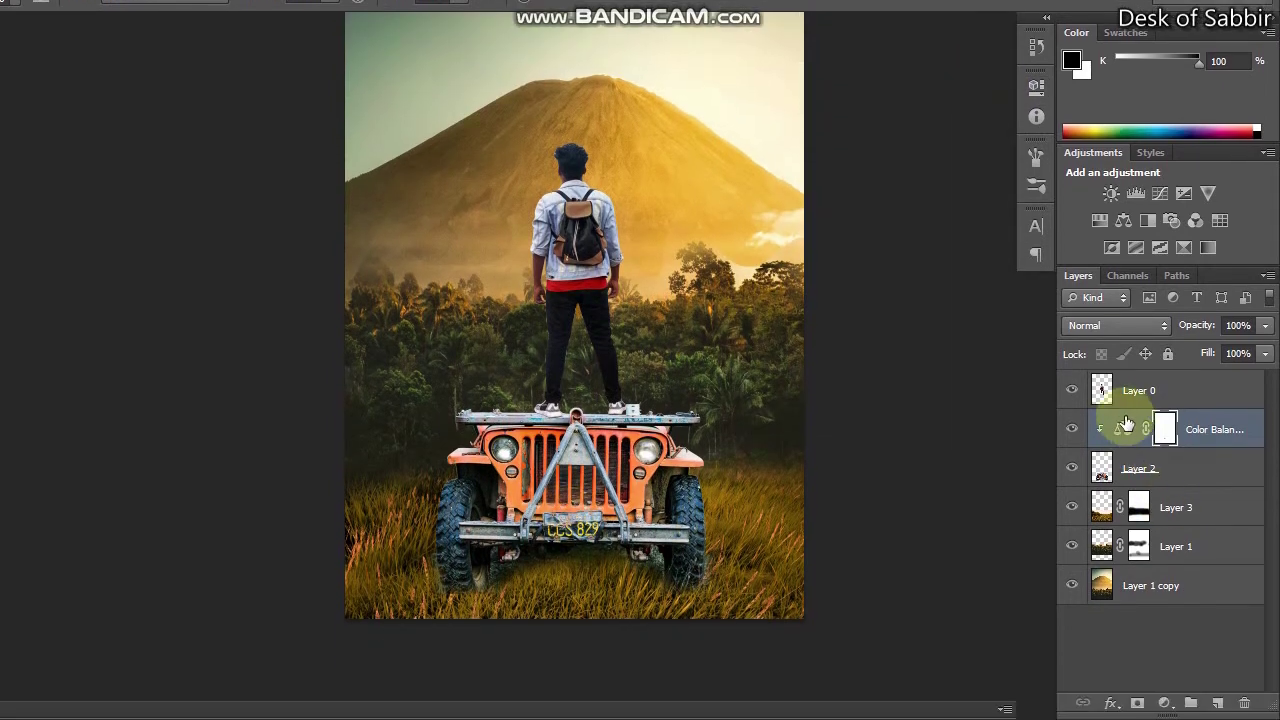
left_click(1130, 465)
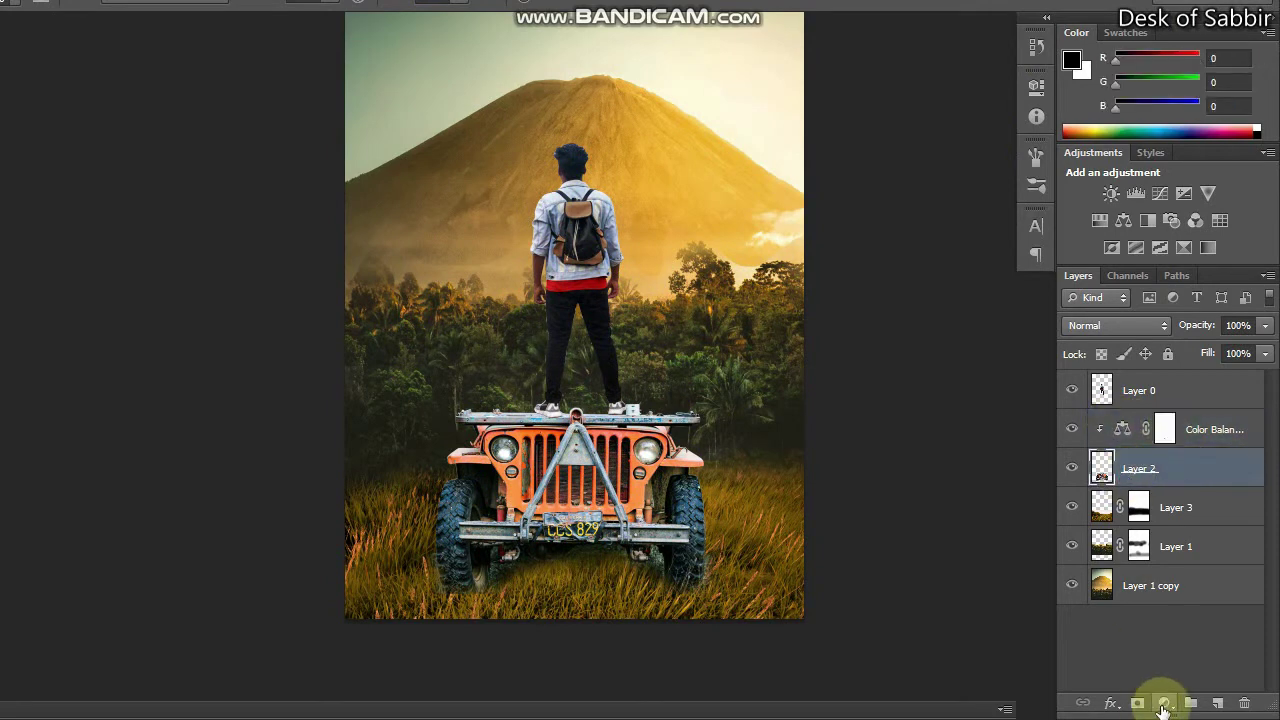
left_click(1162, 703)
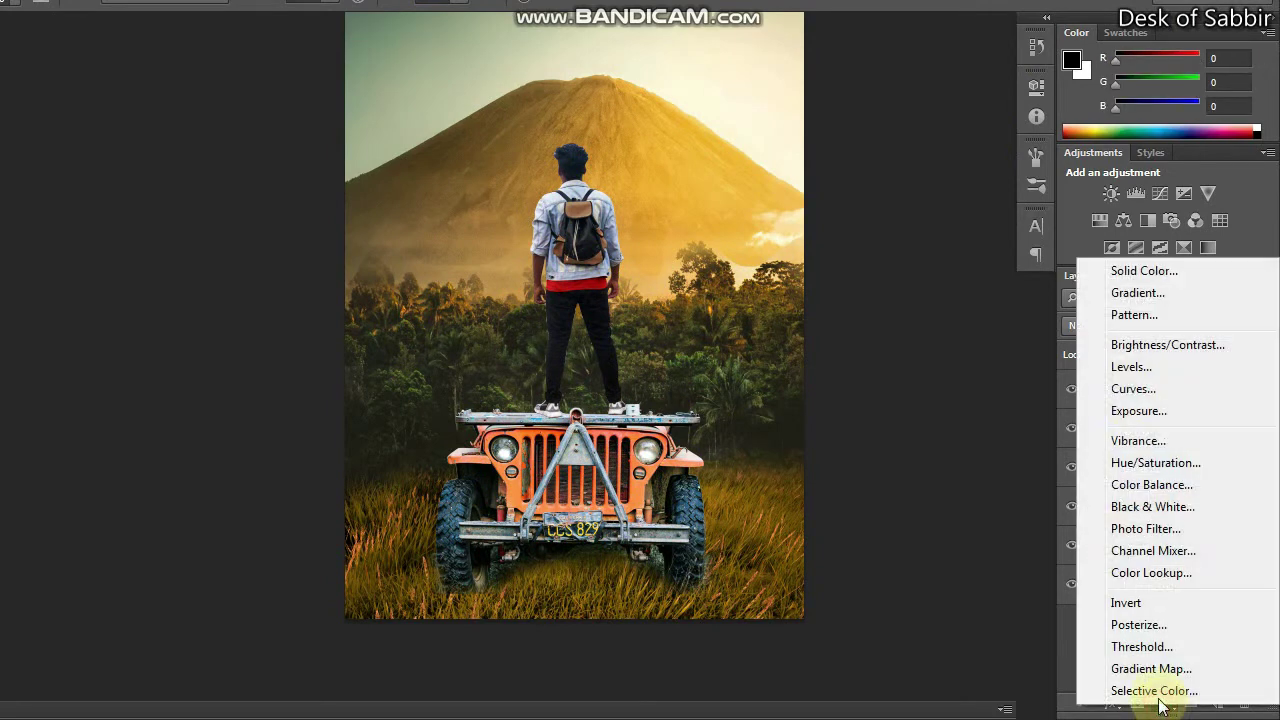
Add a clipped Brightness/Contrast to the jeep with Brightness -109 and Contrast -10
left_click(1125, 345)
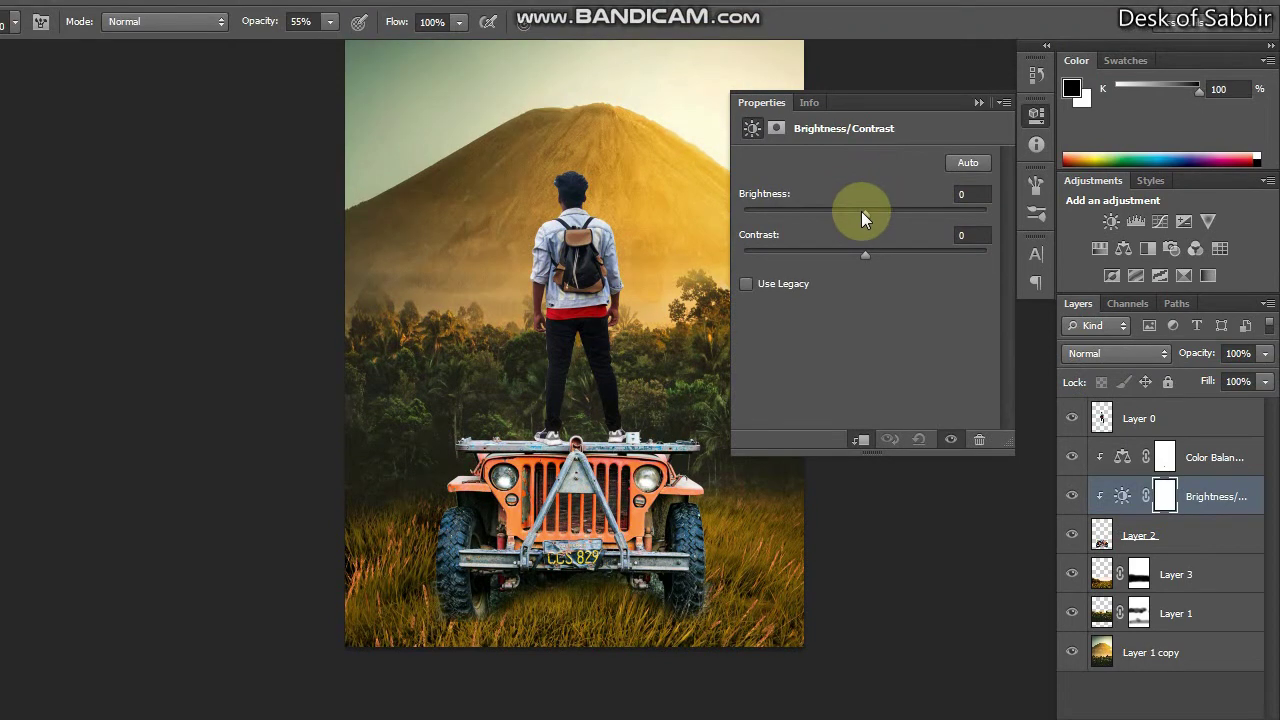
mouse_move(861, 211)
left_mouse_down()
mouse_move(759, 211)
mouse_move(784, 211)
left_mouse_up()
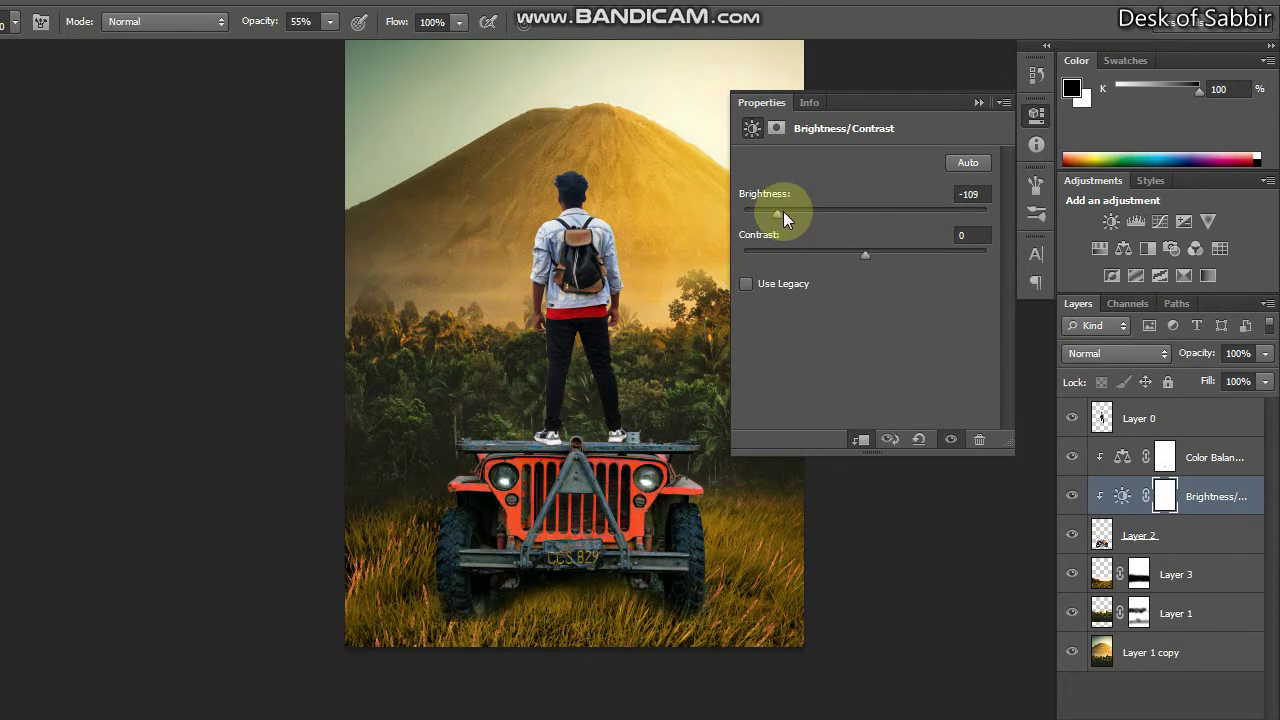
mouse_move(819, 252)
left_mouse_down()
mouse_move(870, 252)
mouse_move(841, 252)
left_mouse_up()
left_click(967, 174)
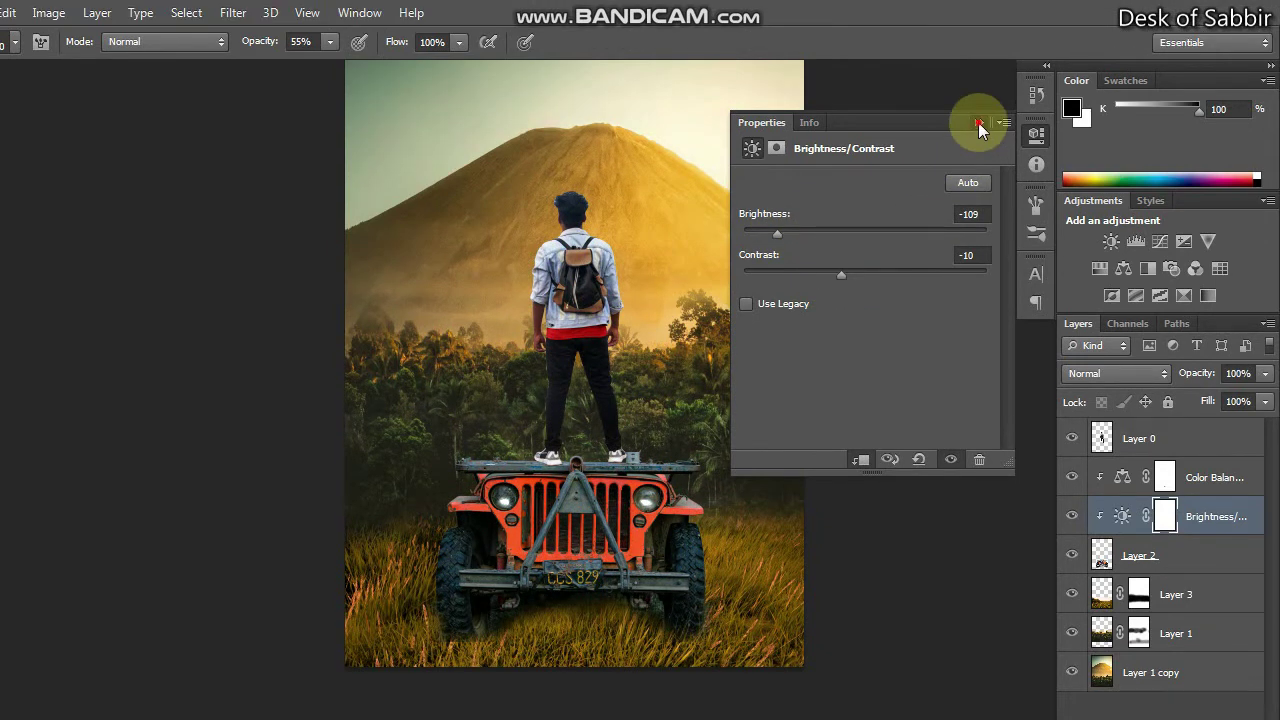
left_click(979, 111)
Review the adjustment settings and toggle the jeep darkening off and on to compare
double_click(1158, 464)
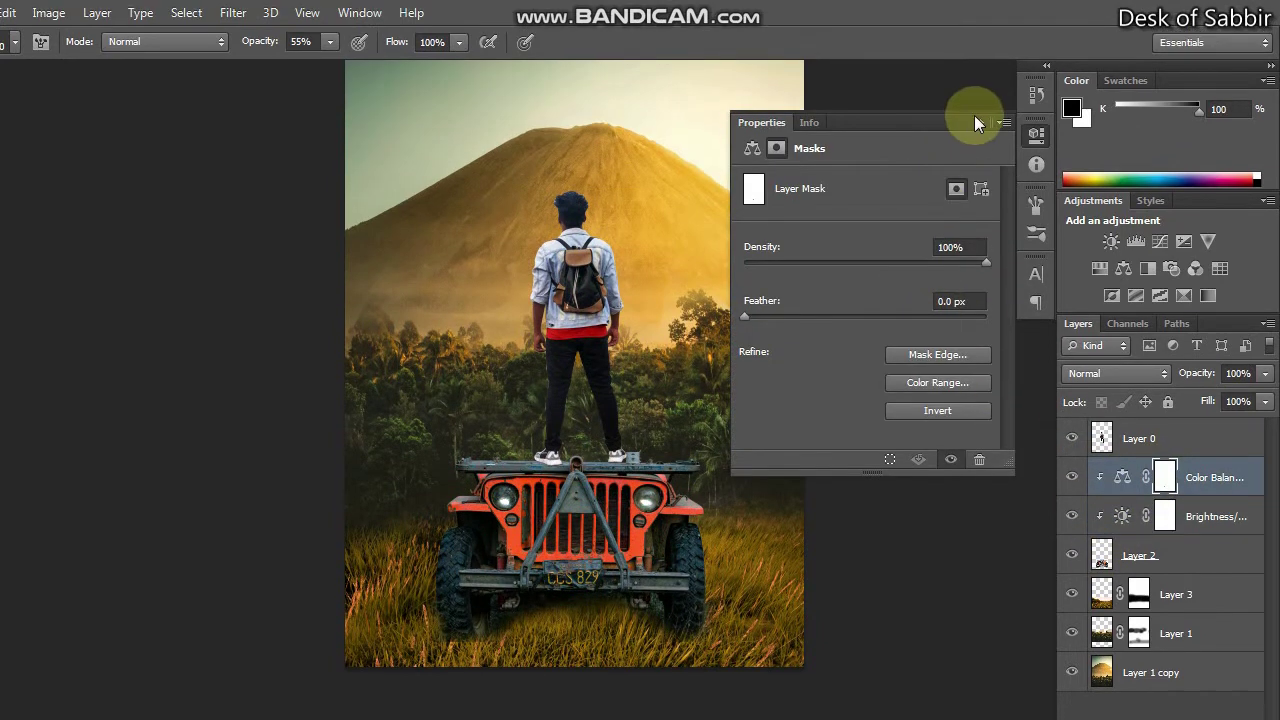
left_click(974, 118)
double_click(1128, 527)
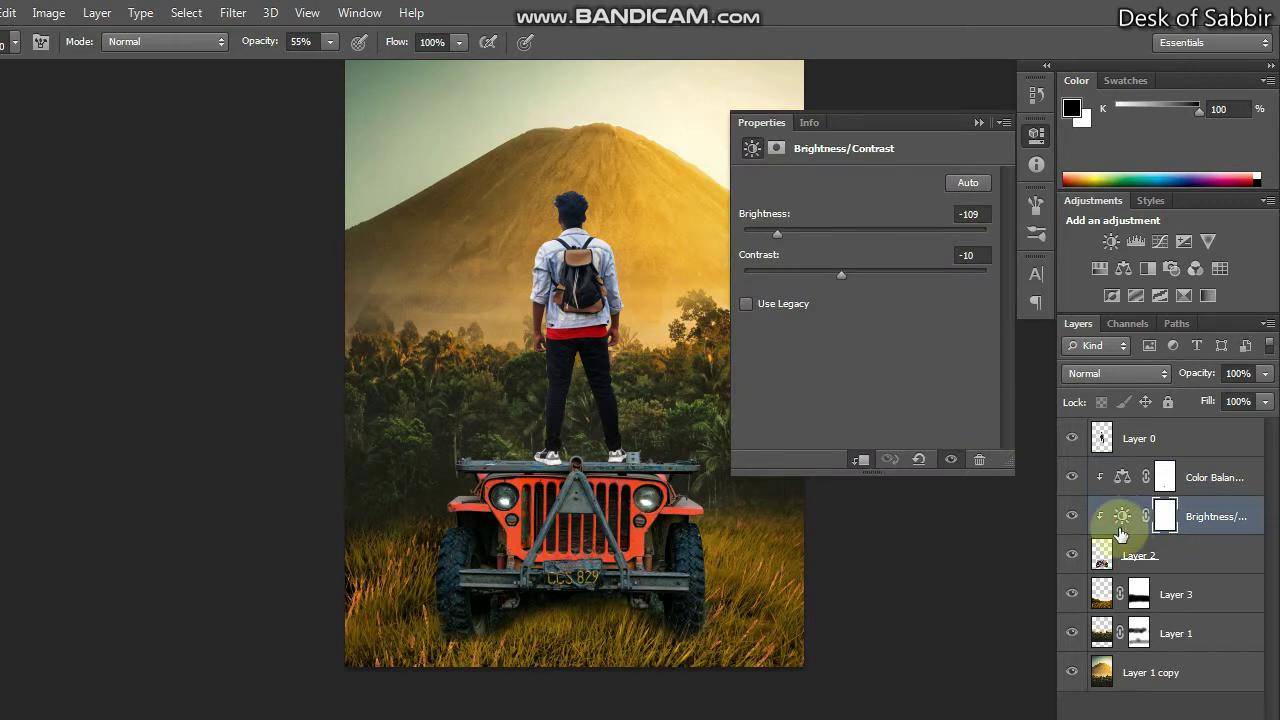
left_click(979, 122)
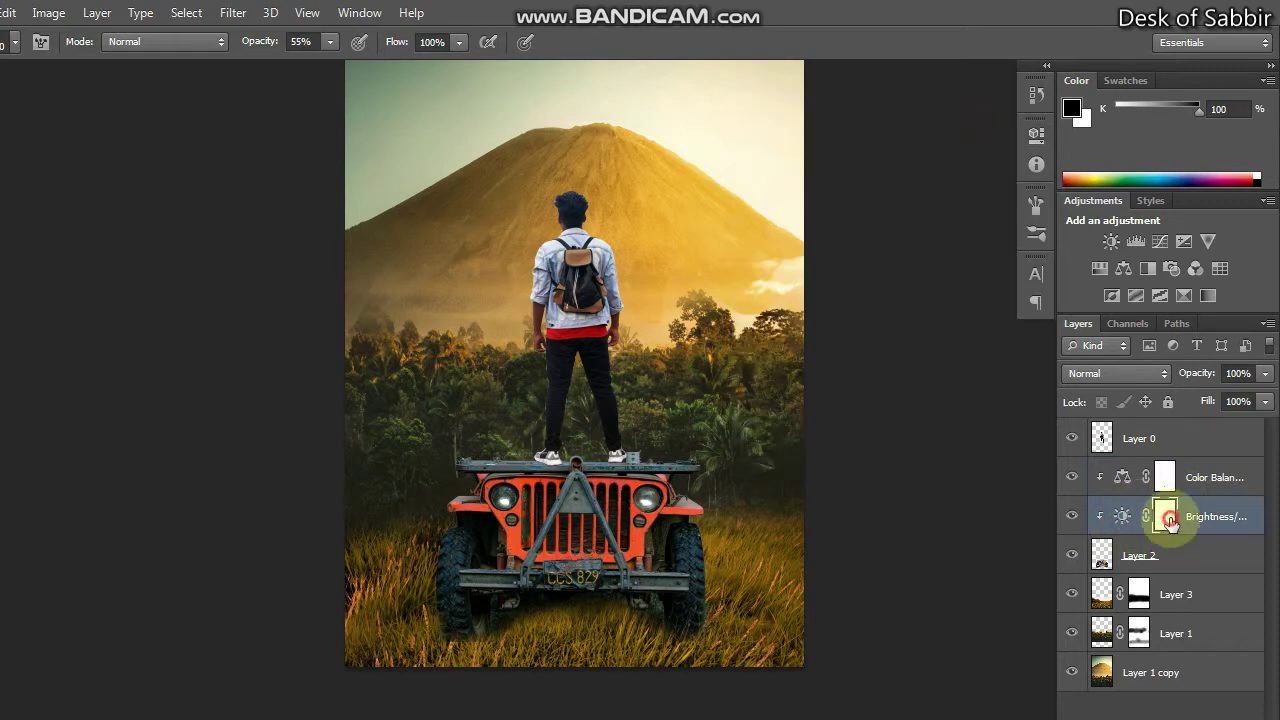
double_click(1166, 516)
left_click(975, 119)
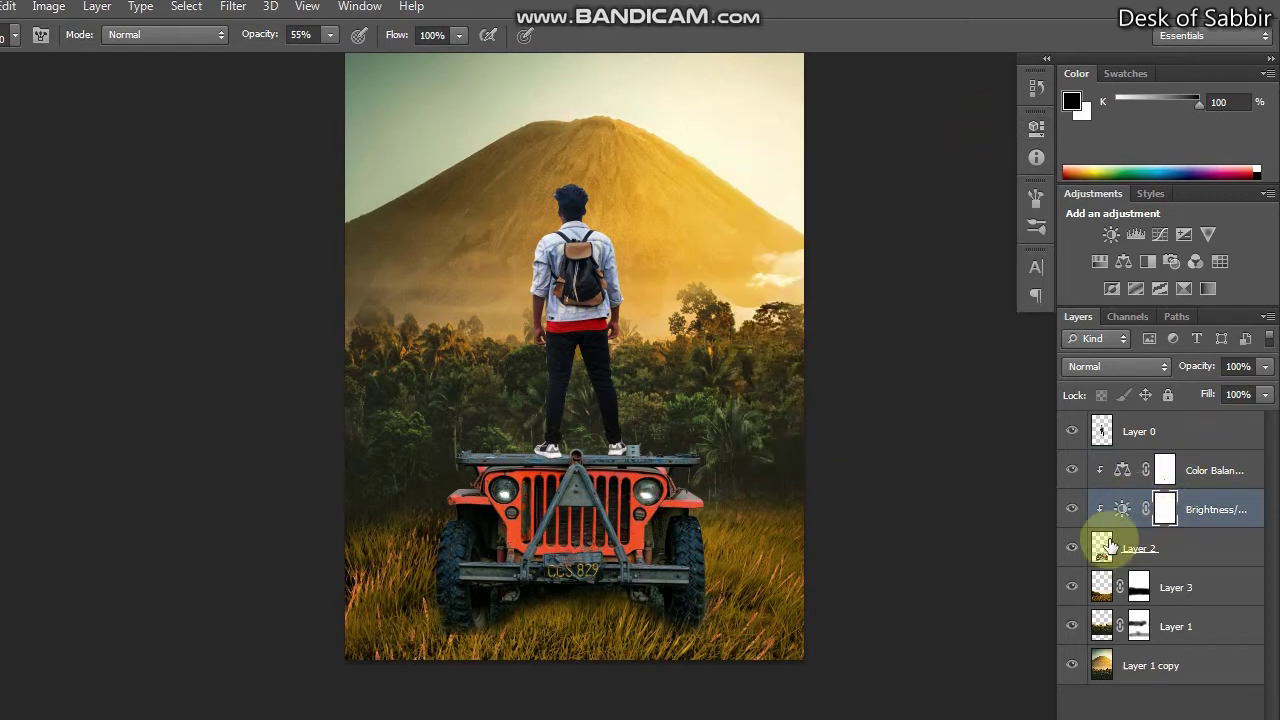
left_click(1071, 514)
left_click(1071, 512)
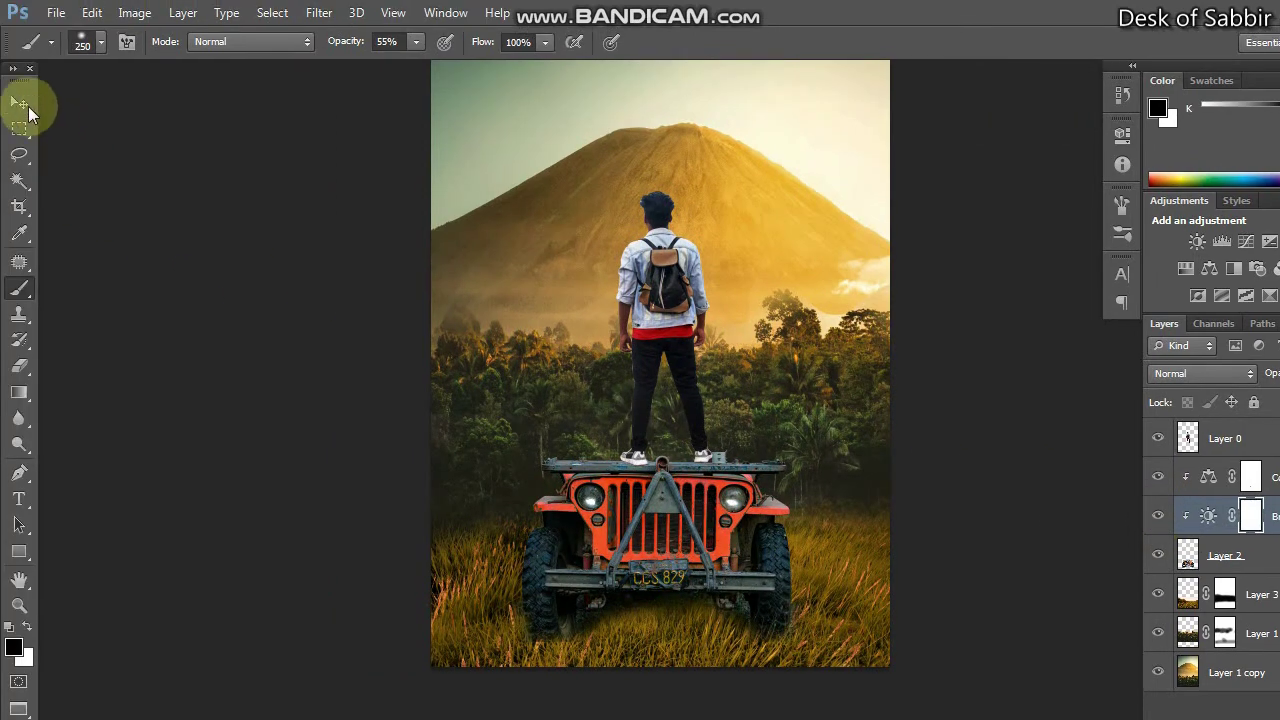
left_click(19, 102)
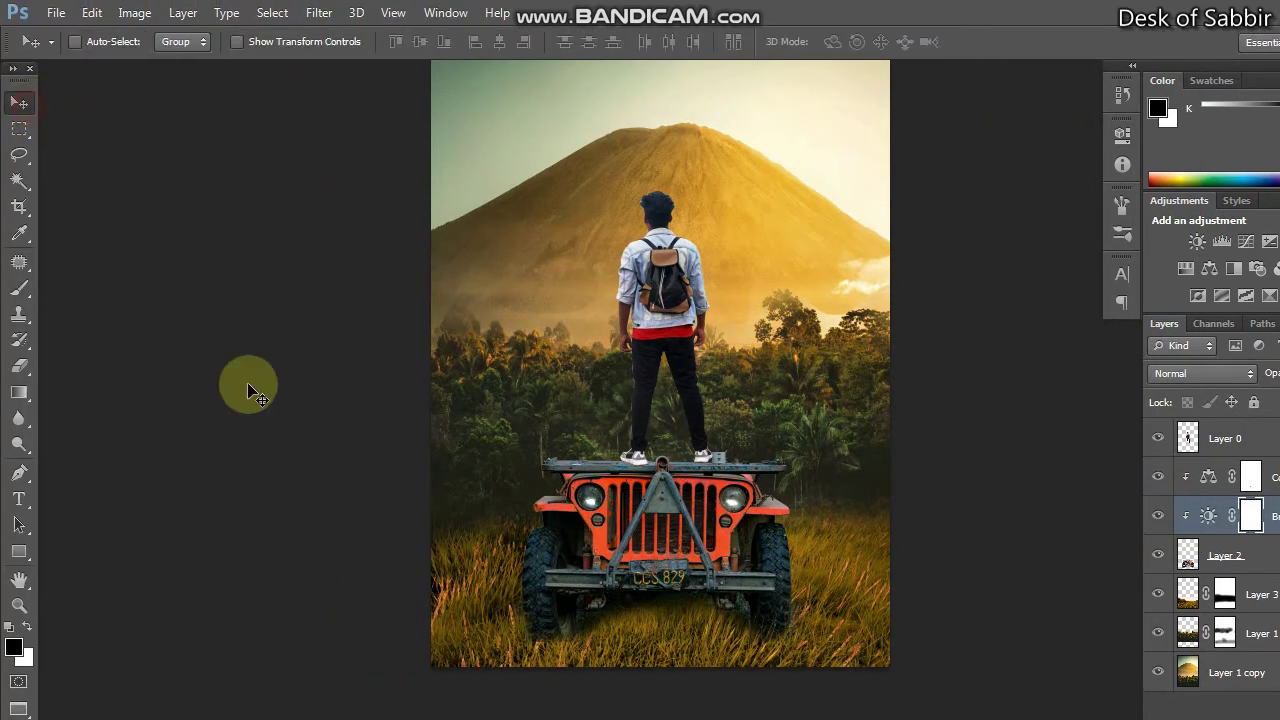
key("f")
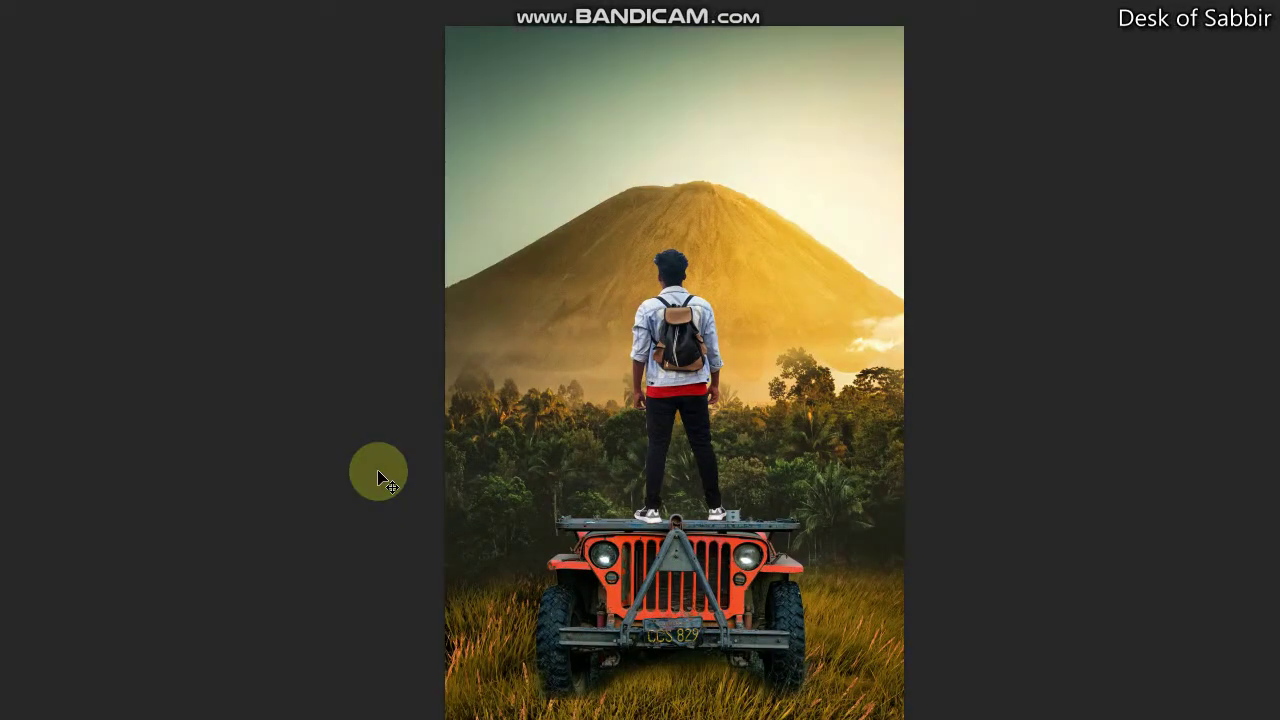
key("f")
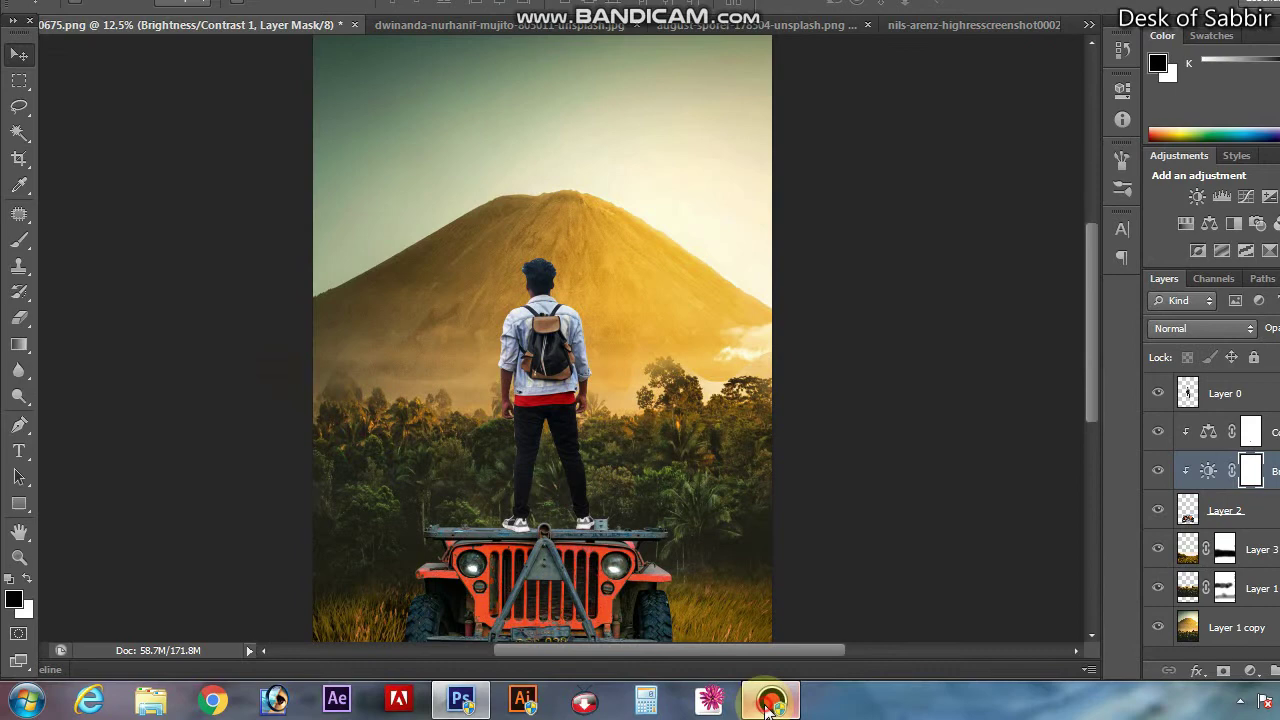
left_click(768, 703)
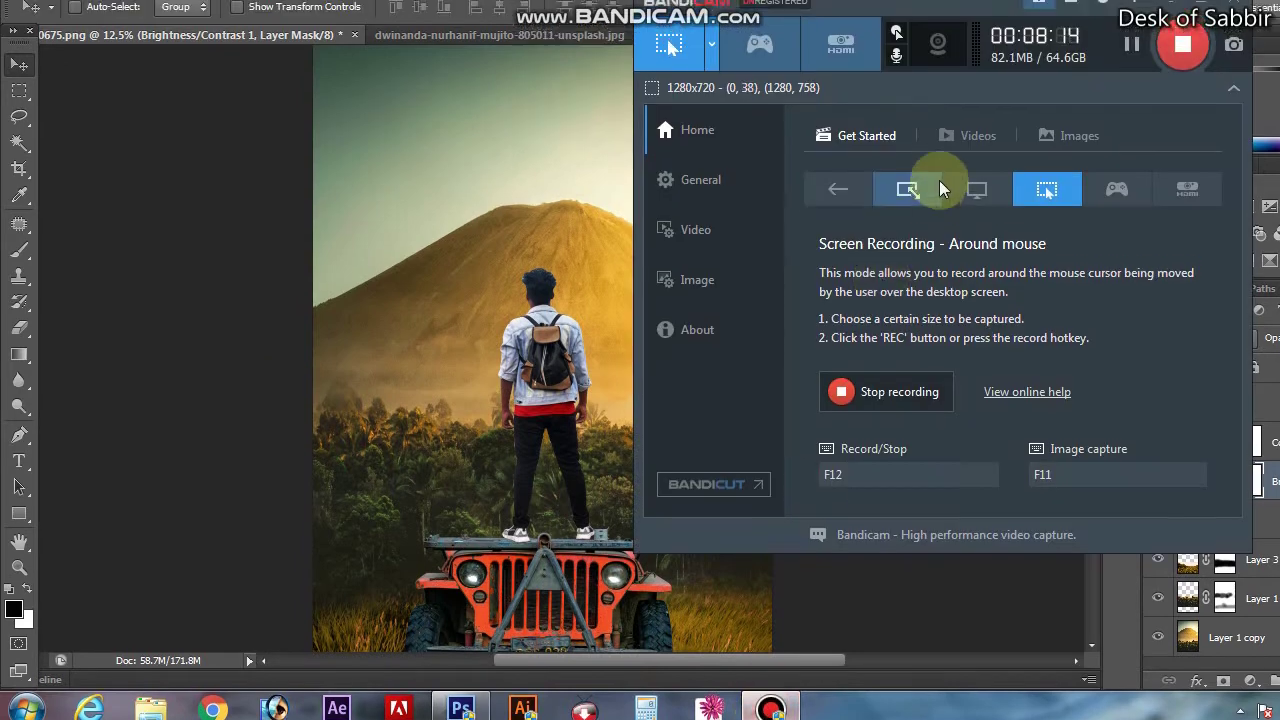
left_click(398, 270)
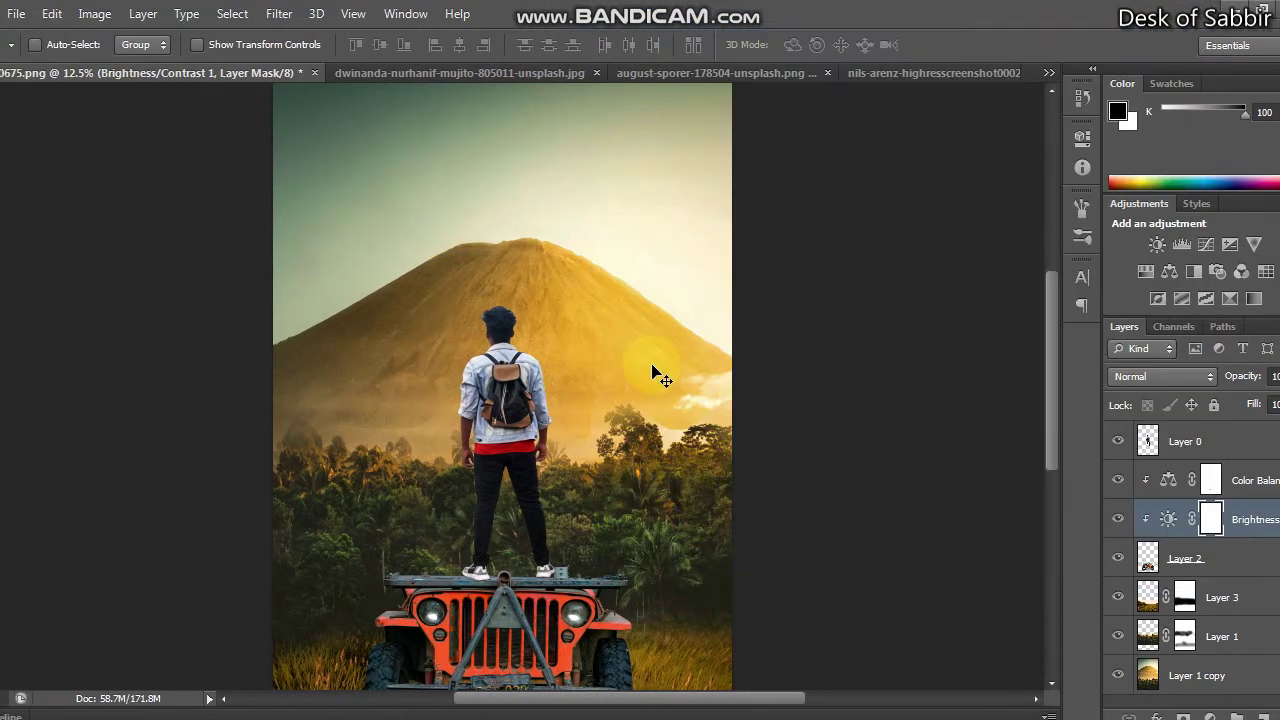
key("f")
left_click_drag(651, 388, 993, 501)
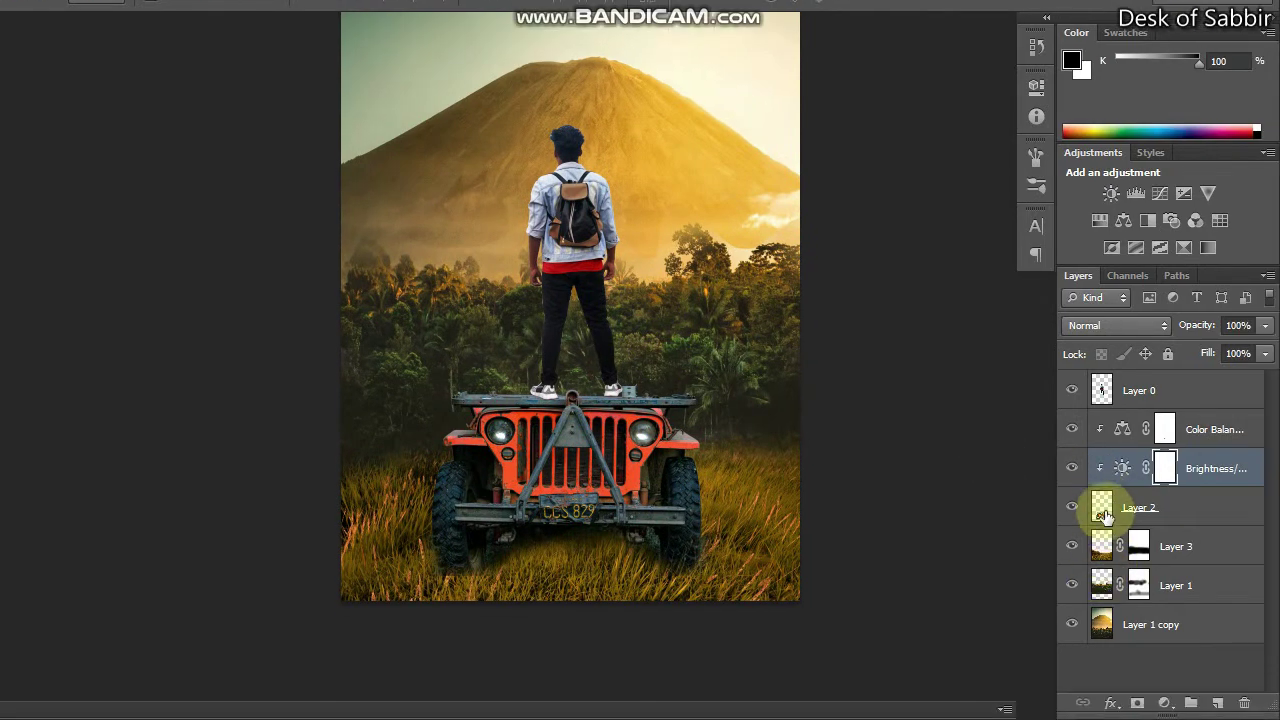
Add a Vibrance clipped to the jeep with Vibrance -14 and Saturation -31
left_click(1103, 518)
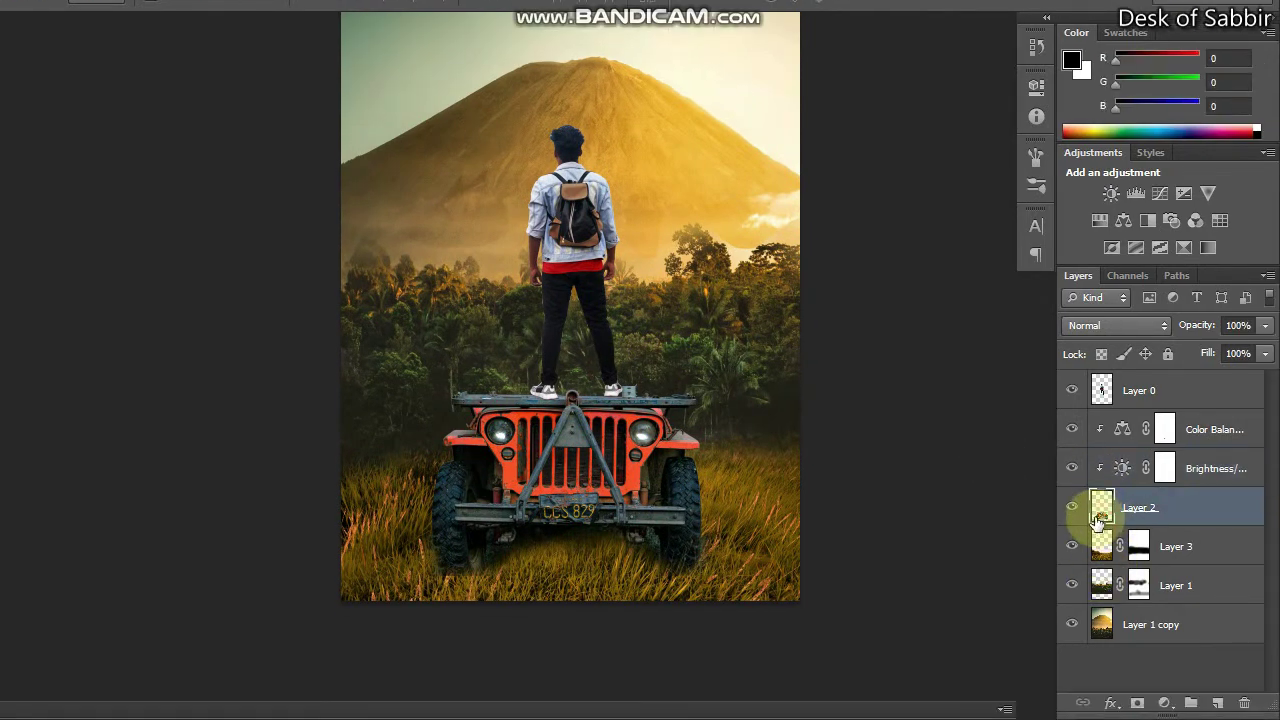
left_click(1164, 703)
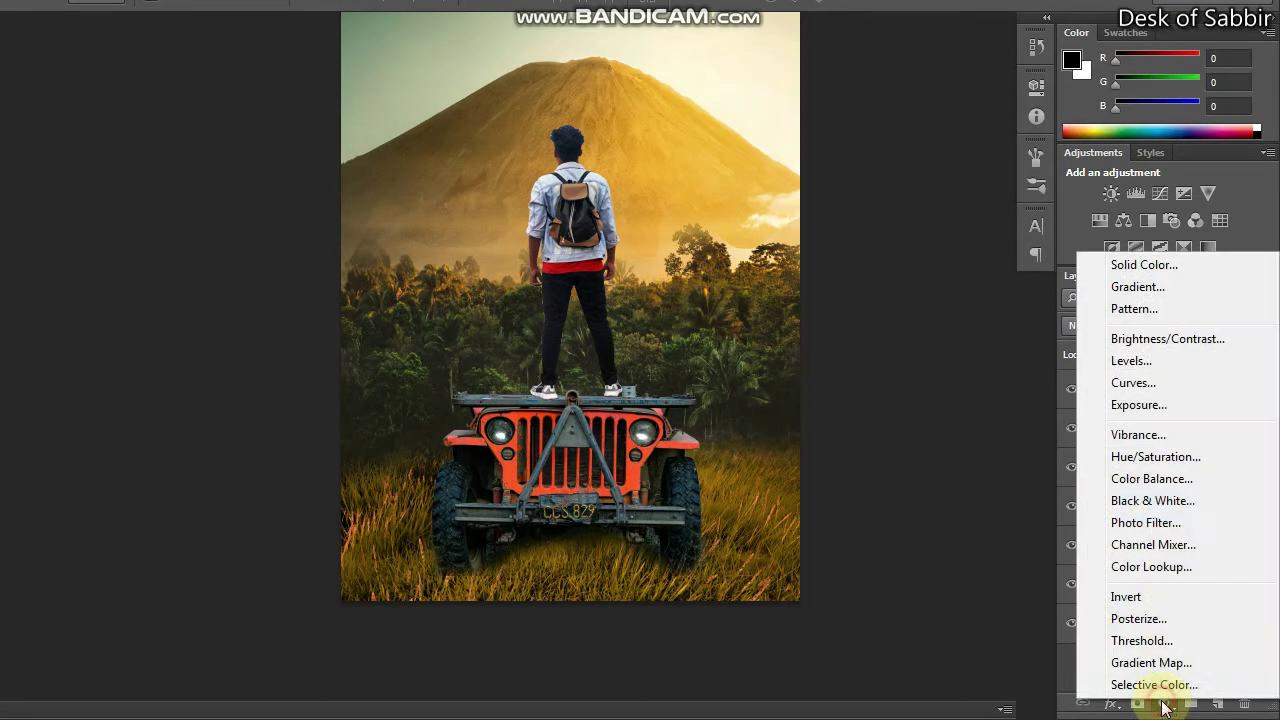
left_click(1139, 436)
left_click(853, 208)
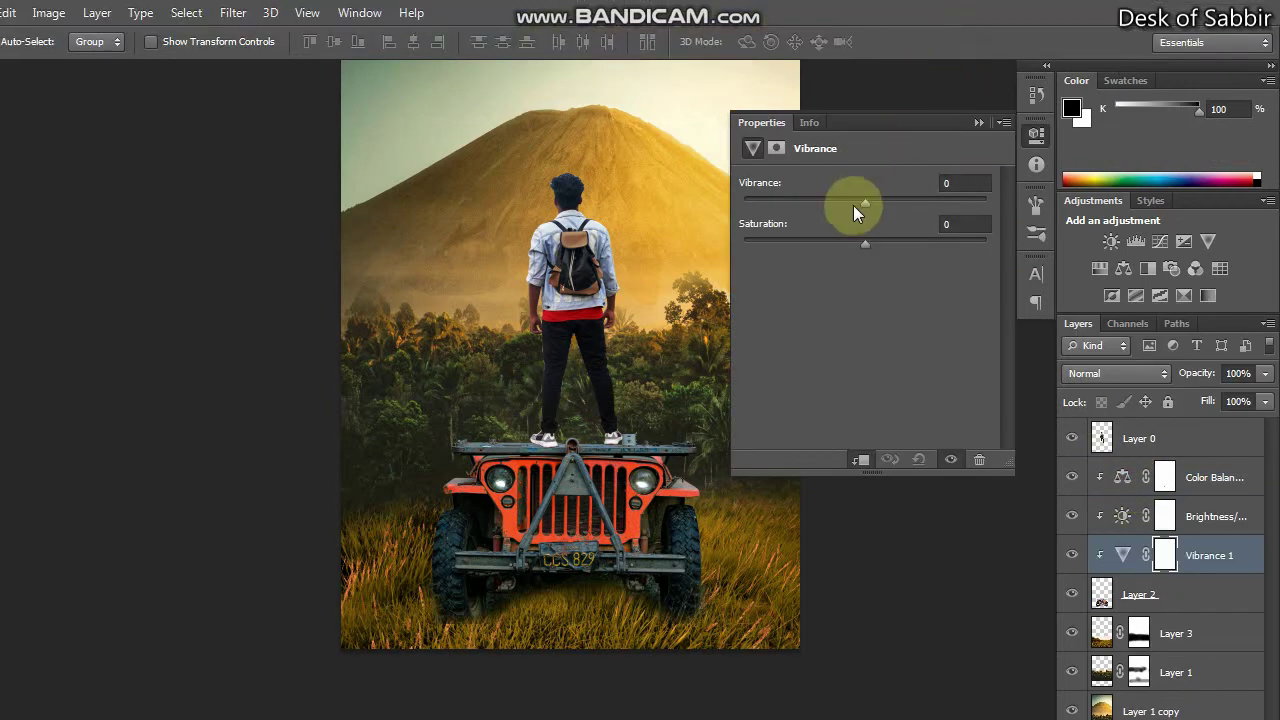
left_click_drag(864, 203, 836, 205)
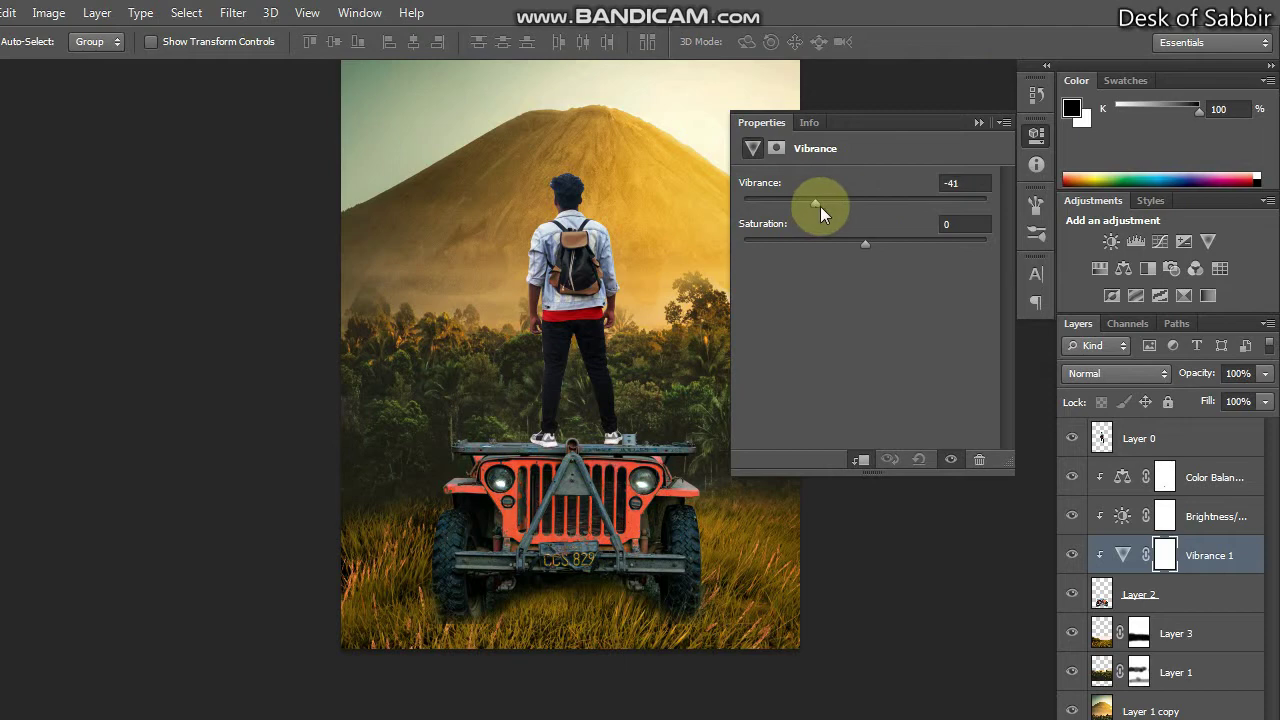
mouse_move(829, 207)
left_mouse_down()
mouse_move(881, 206)
mouse_move(849, 209)
mouse_move(831, 241)
left_mouse_up()
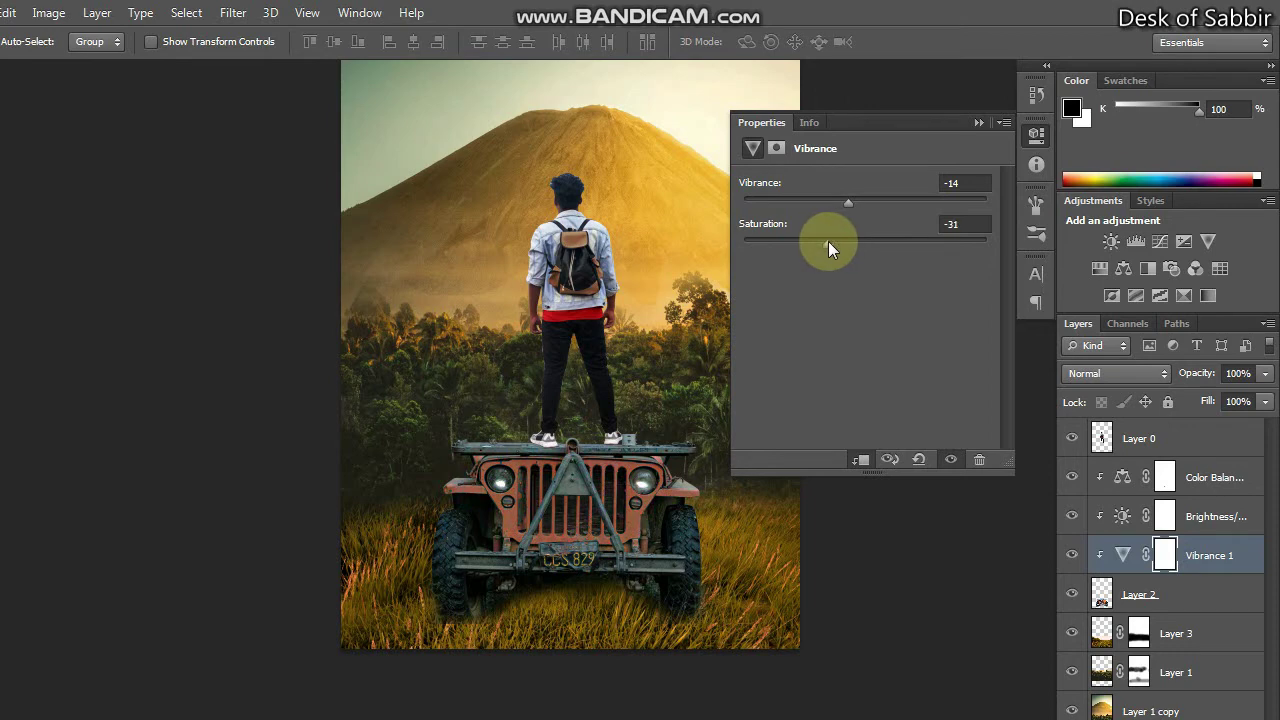
left_click_drag(827, 241, 832, 238)
left_click(978, 123)
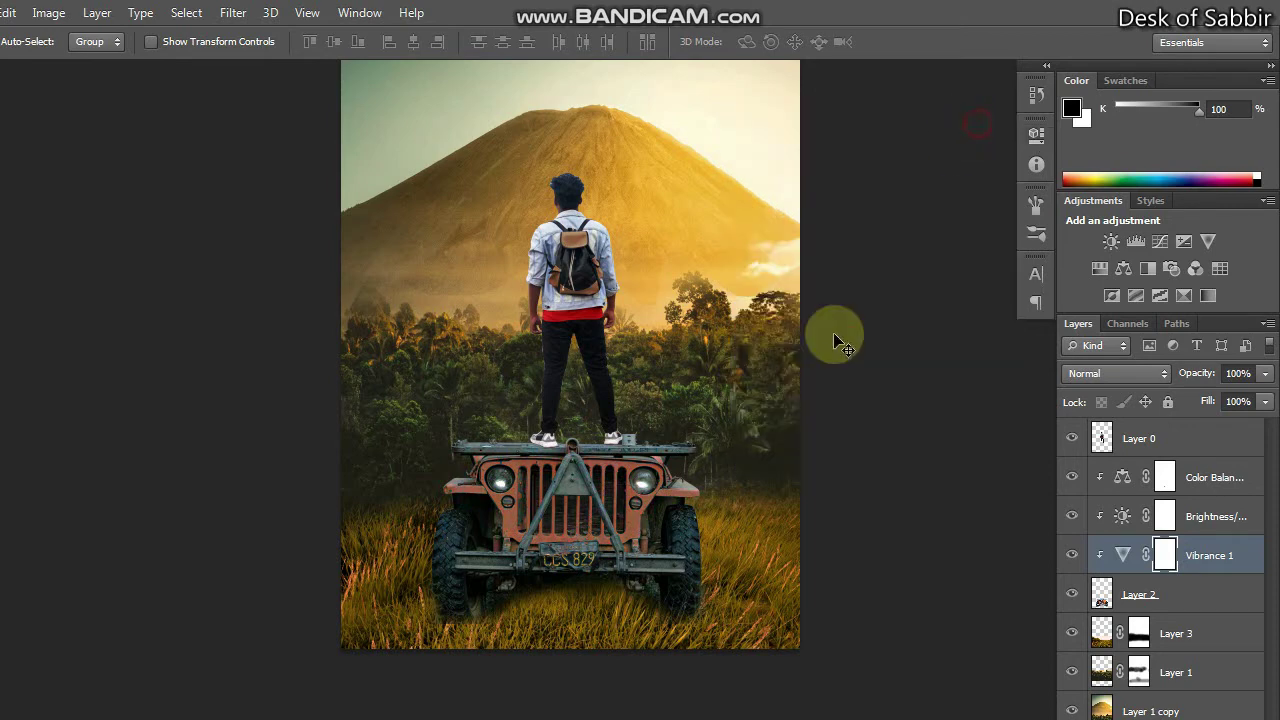
key("ctrl+minus")
key("ctrl+plus")
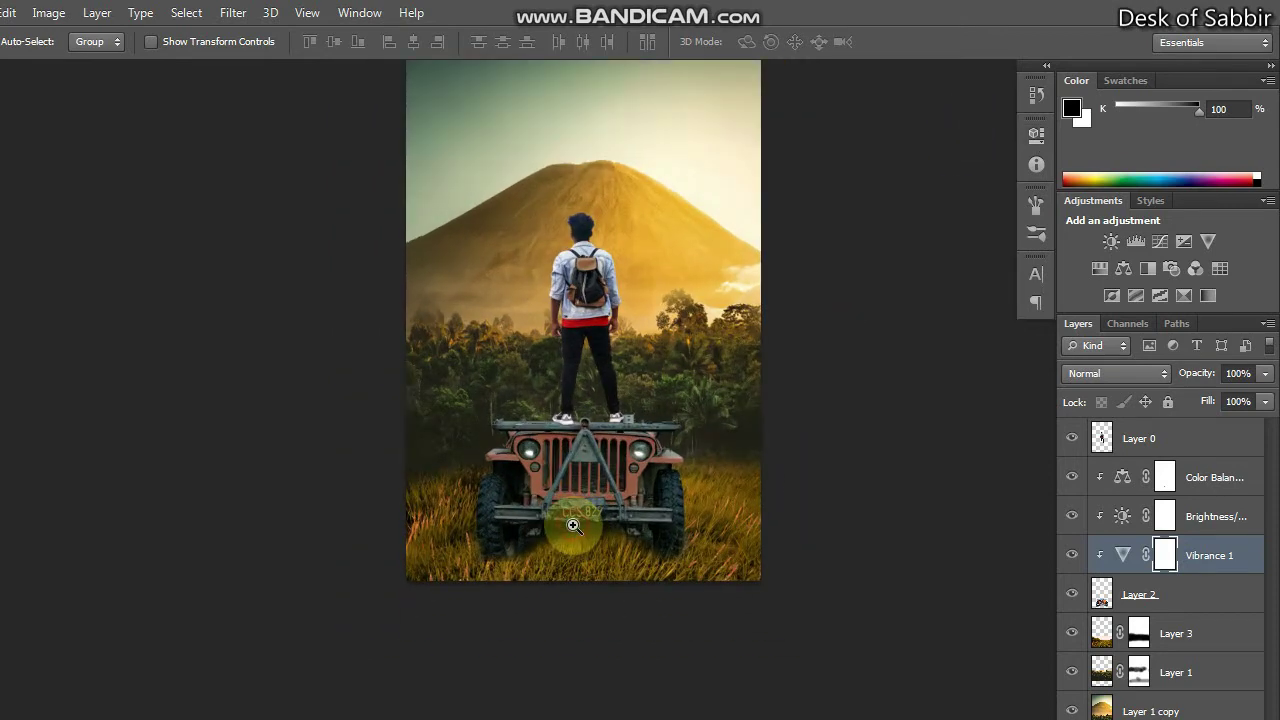
key("ctrl+minus")
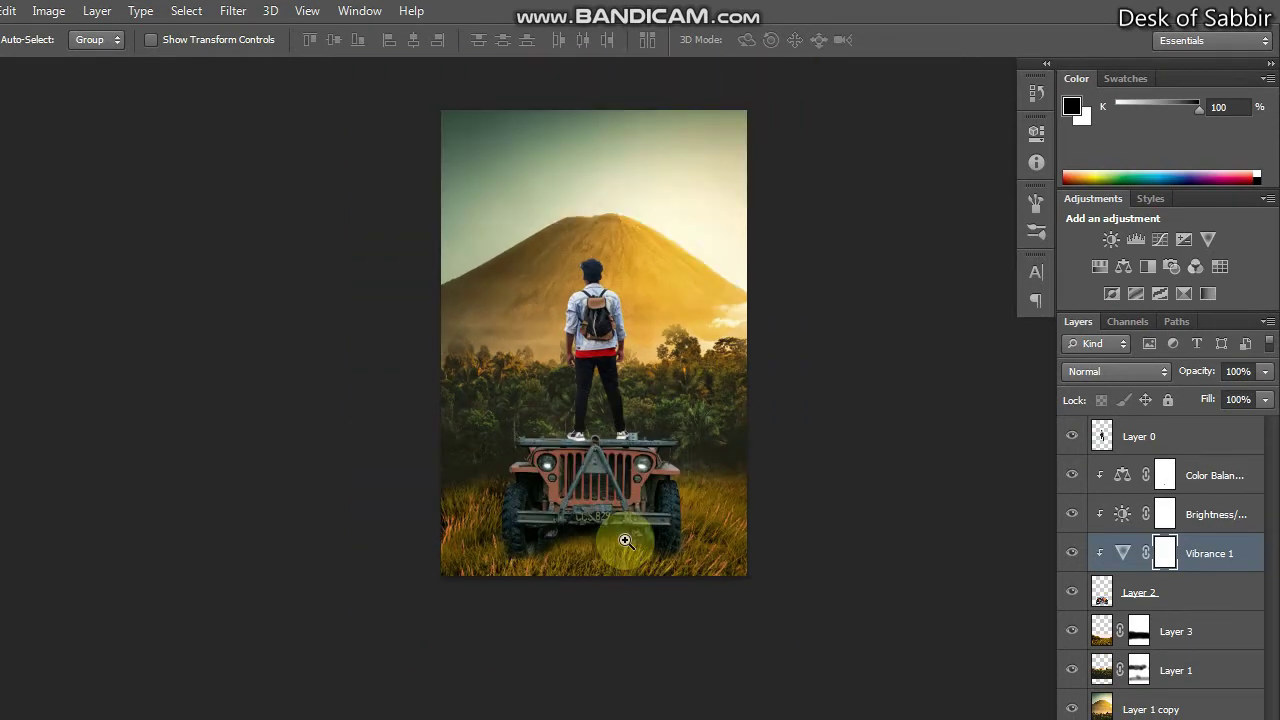
key("ctrl+plus")
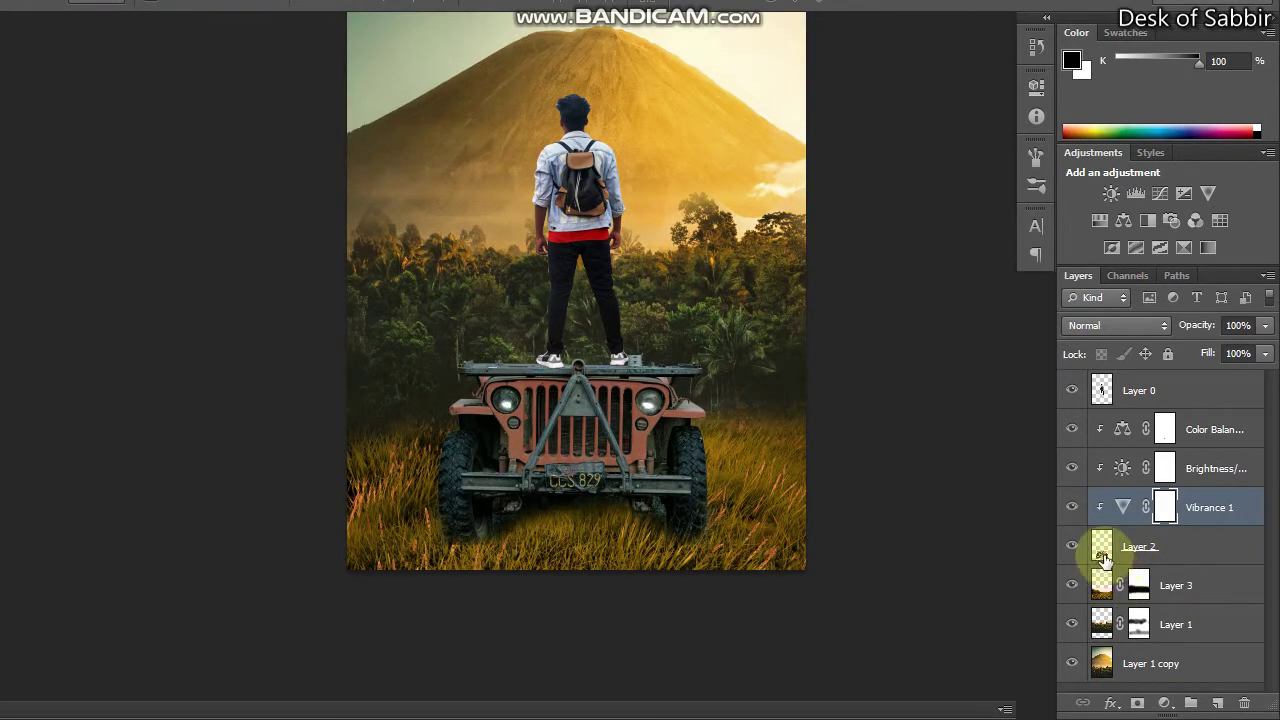
With the jeep selected, paint black on the Vibrance mask over the jeep's front (brush 1000, flow 56%)
left_click(1101, 555, "ctrl")
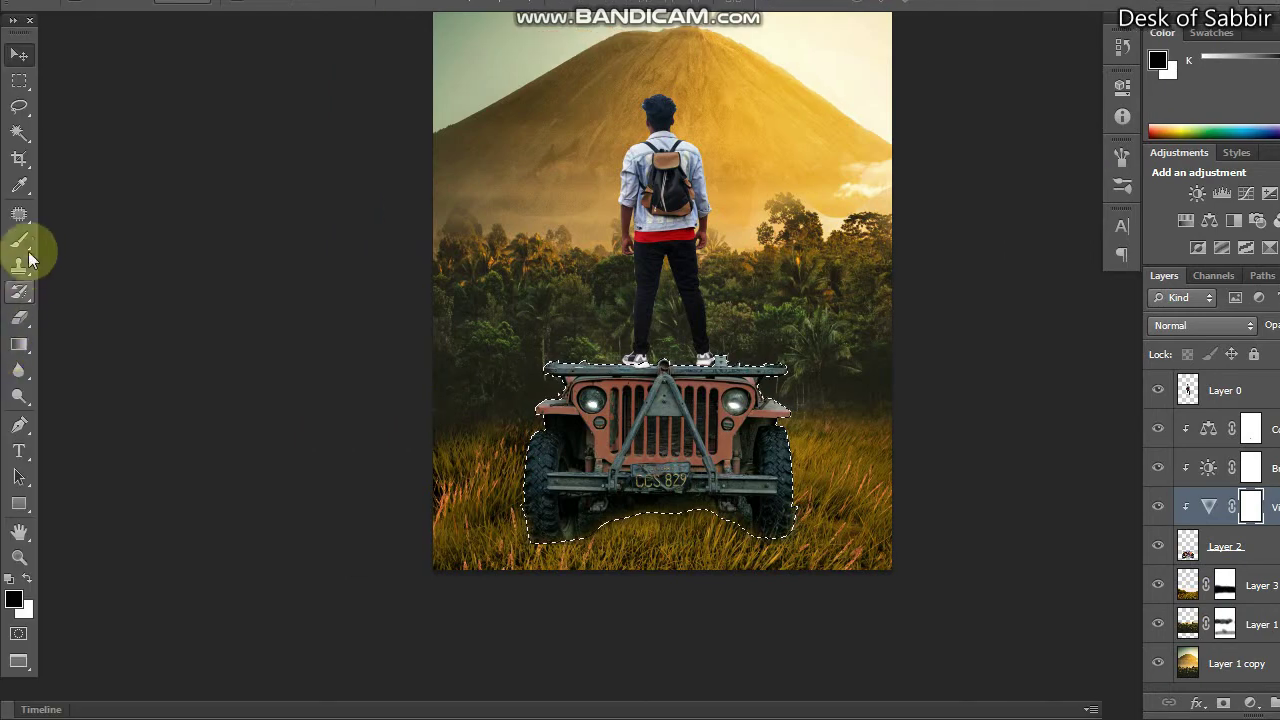
left_click(20, 242)
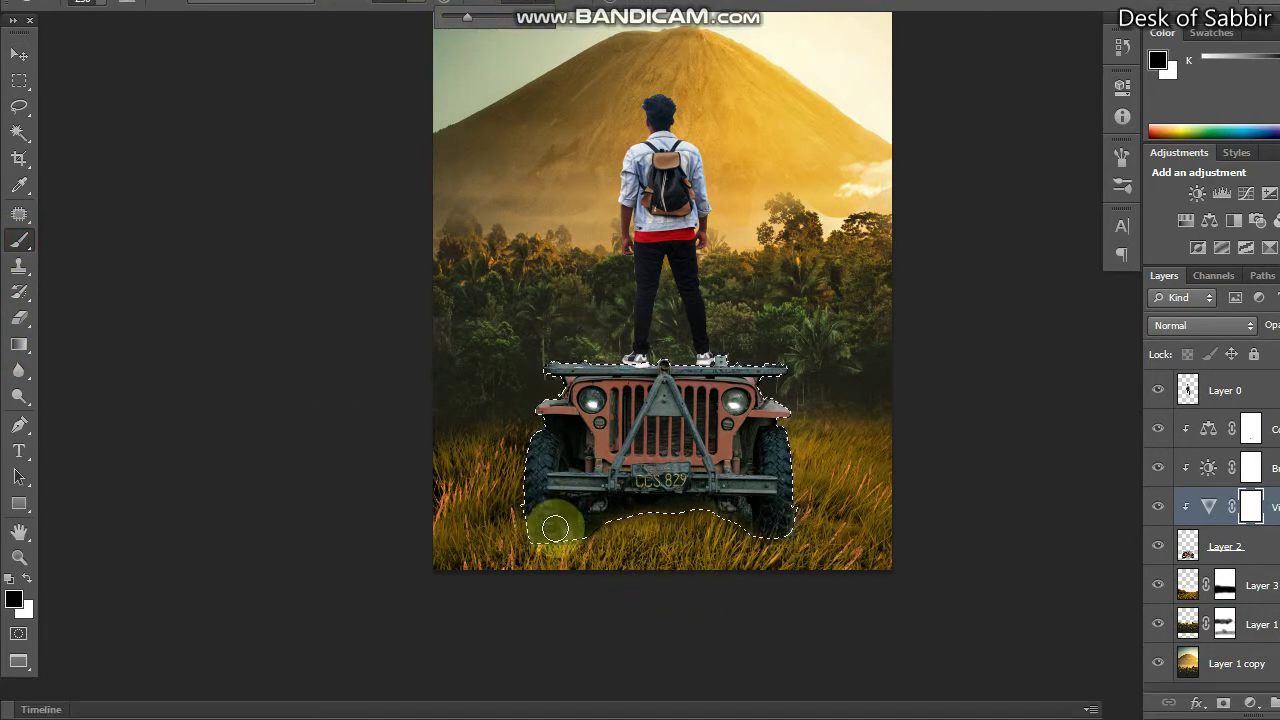
key("bracketright")
key("bracketright")
key("bracketright")
key("bracketright")
key("bracketright")
key("bracketright")
key("bracketright")
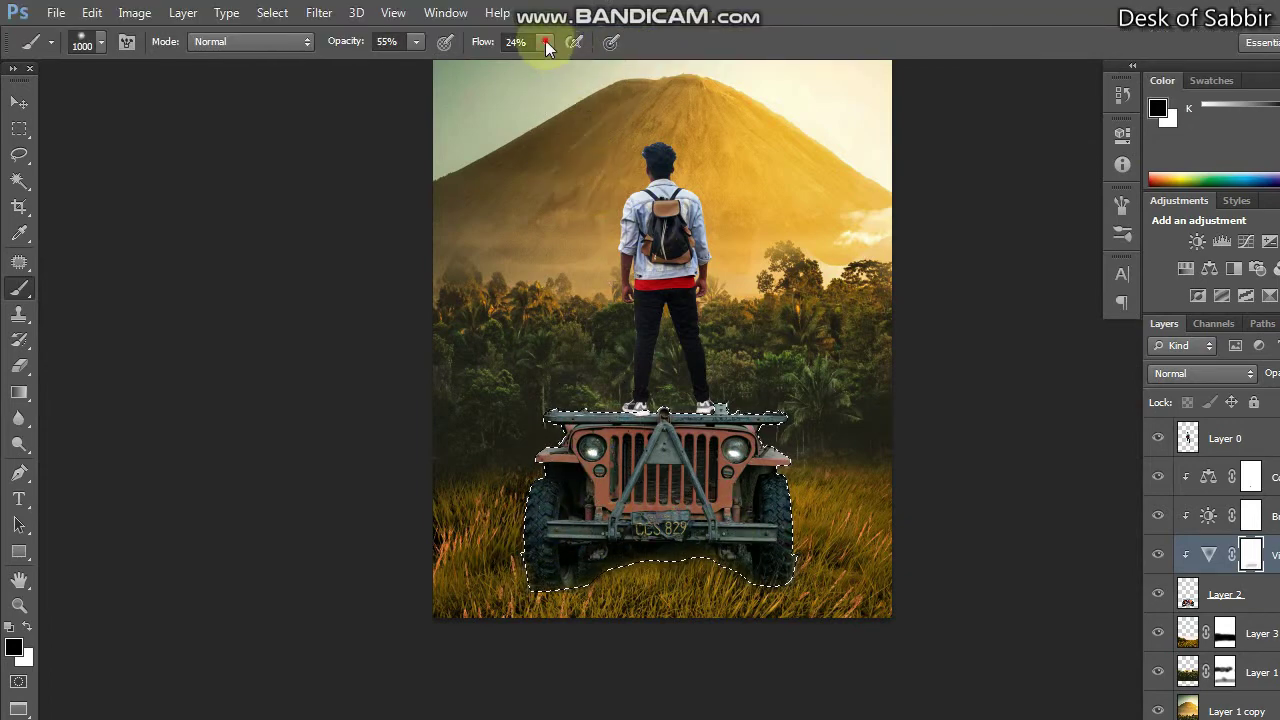
left_click_drag(578, 62, 581, 62)
mouse_move(614, 492)
left_mouse_down()
mouse_move(657, 500)
mouse_move(586, 449)
mouse_move(625, 485)
left_mouse_up()
key("ctrl+z")
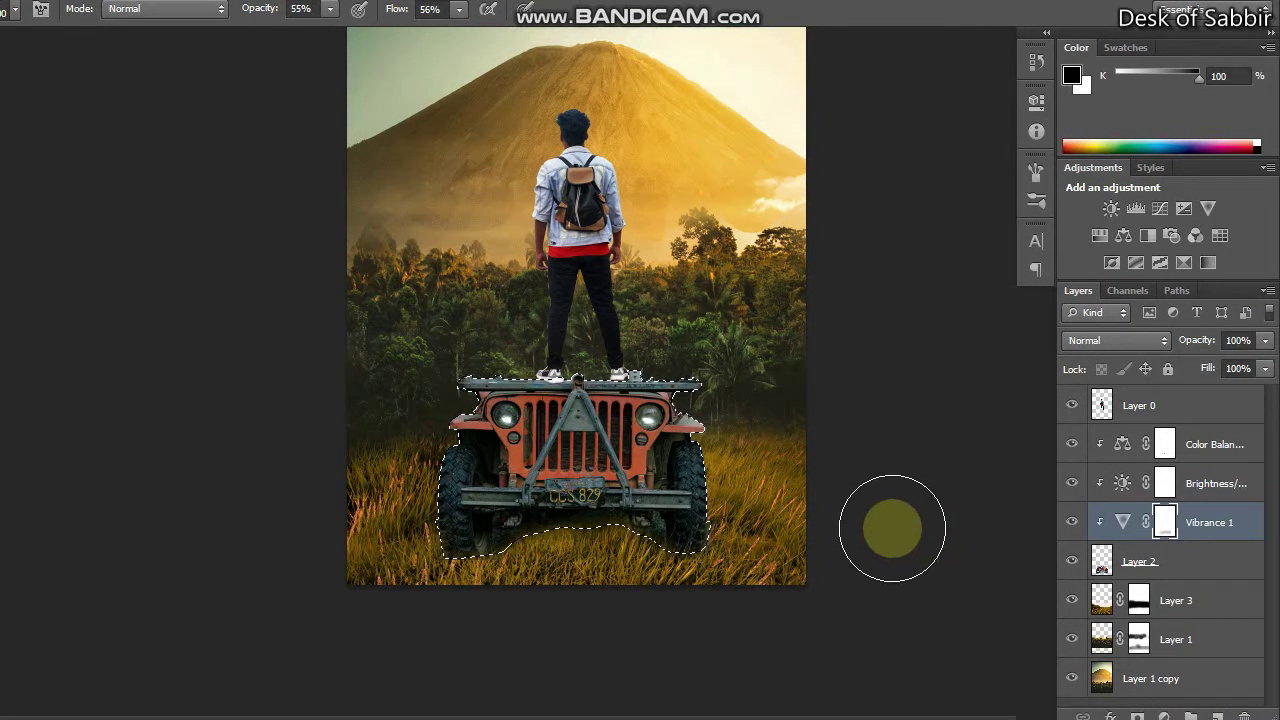
key("bracketright")
key("bracketright")
key("bracketright")
left_click_drag(700, 380, 700, 457)
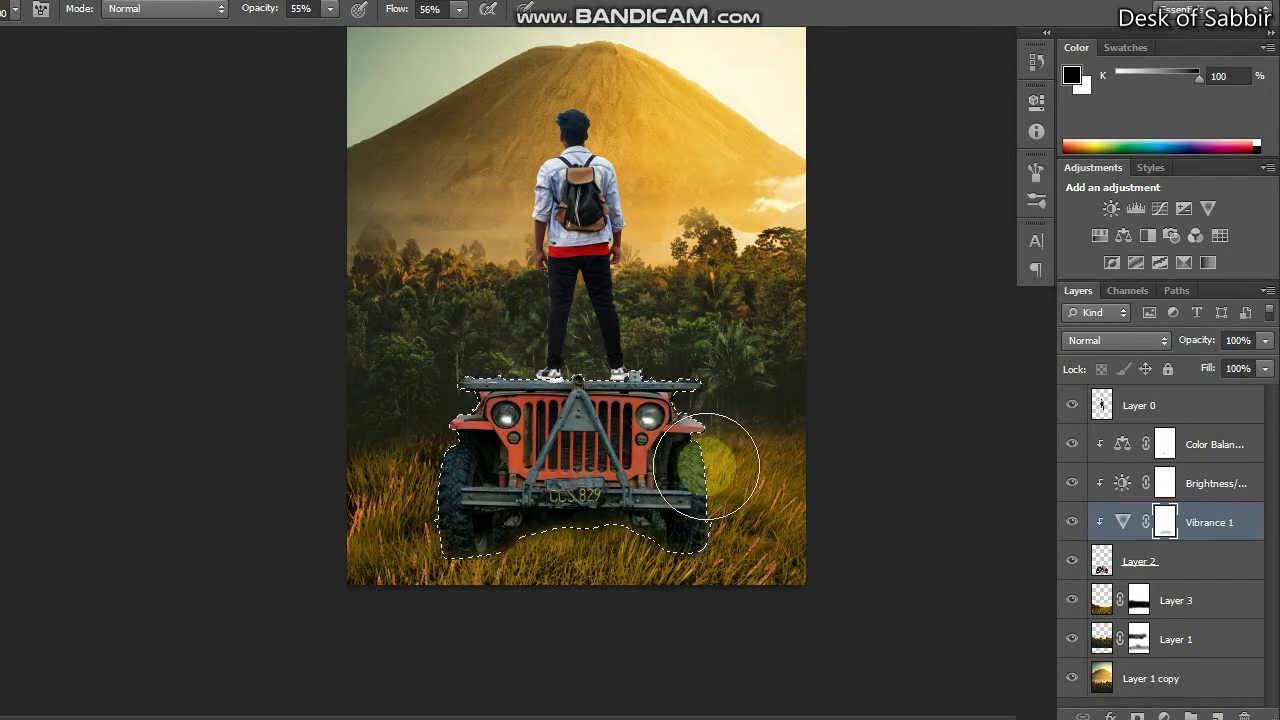
Compare Vibrance on and off, deselect, and add an empty Layer 4 clipped above the jeep
left_click(1073, 522)
left_click(1073, 523)
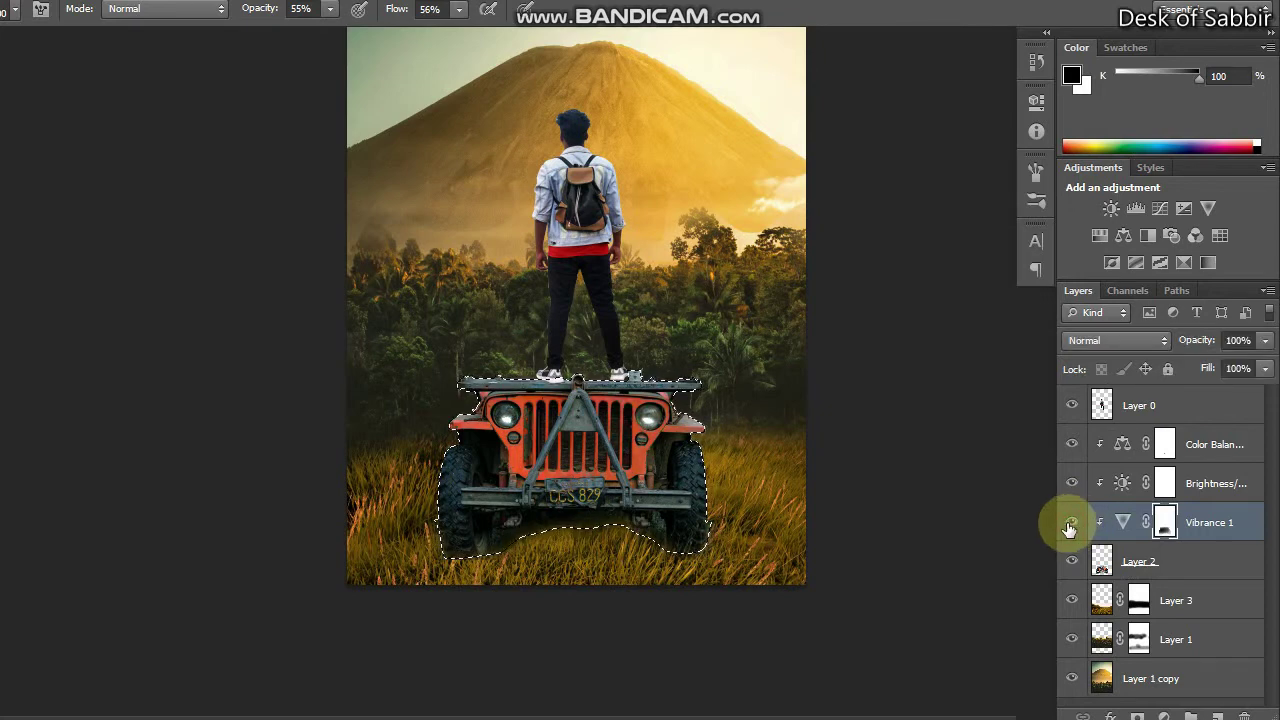
key("ctrl+d")
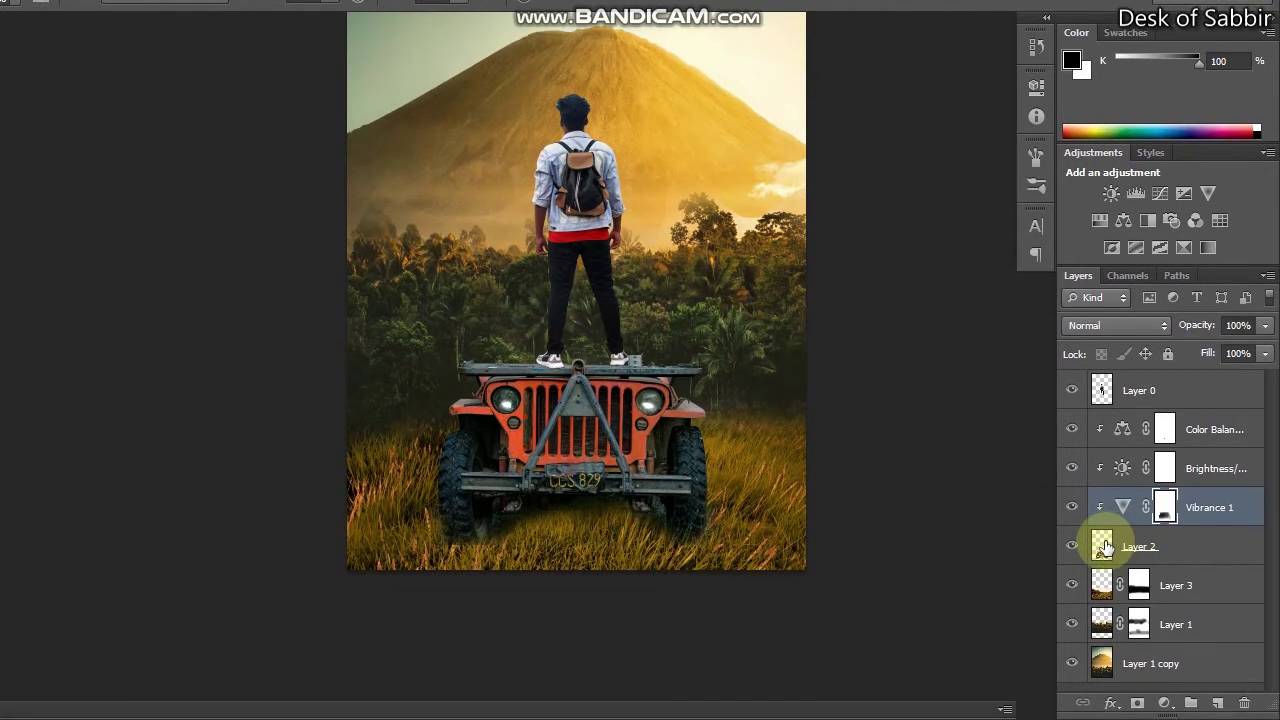
left_click(1104, 546)
left_click(1215, 708)
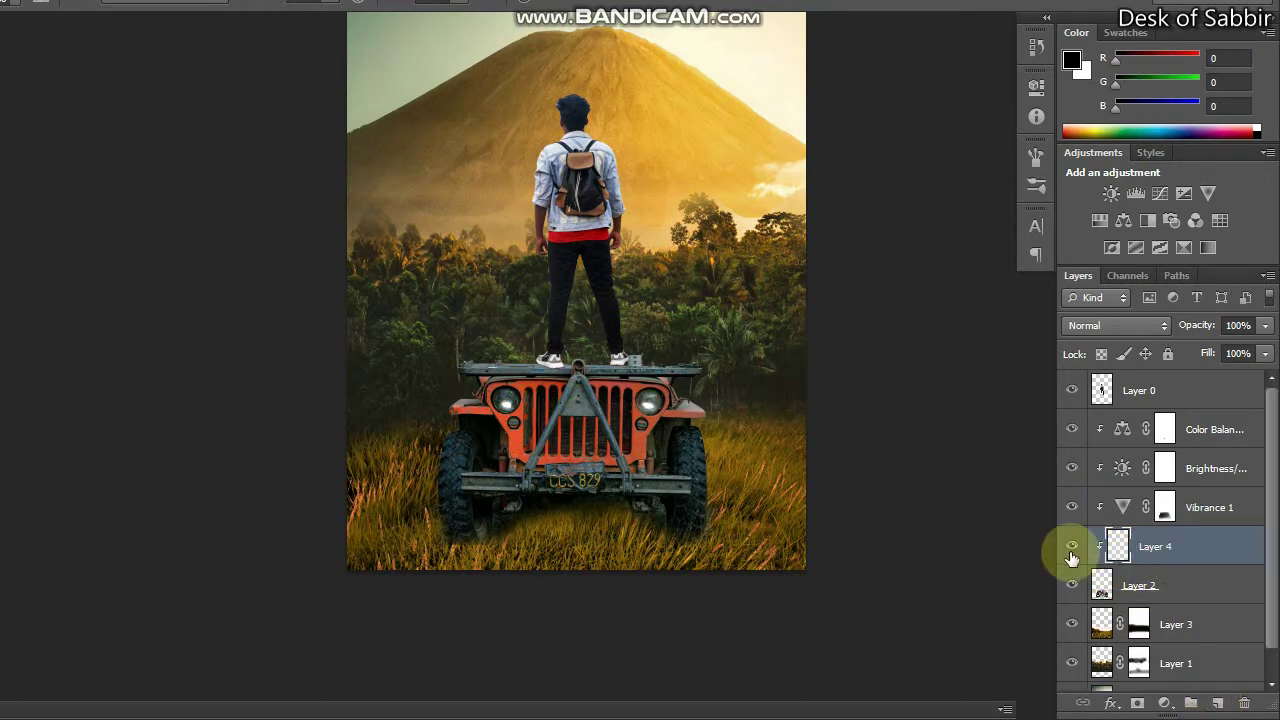
Clip Layer 4 to the jeep, load the jeep's outline as a selection, and lower brush flow
left_click(1100, 562, "alt")
left_click(1101, 585, "ctrl")
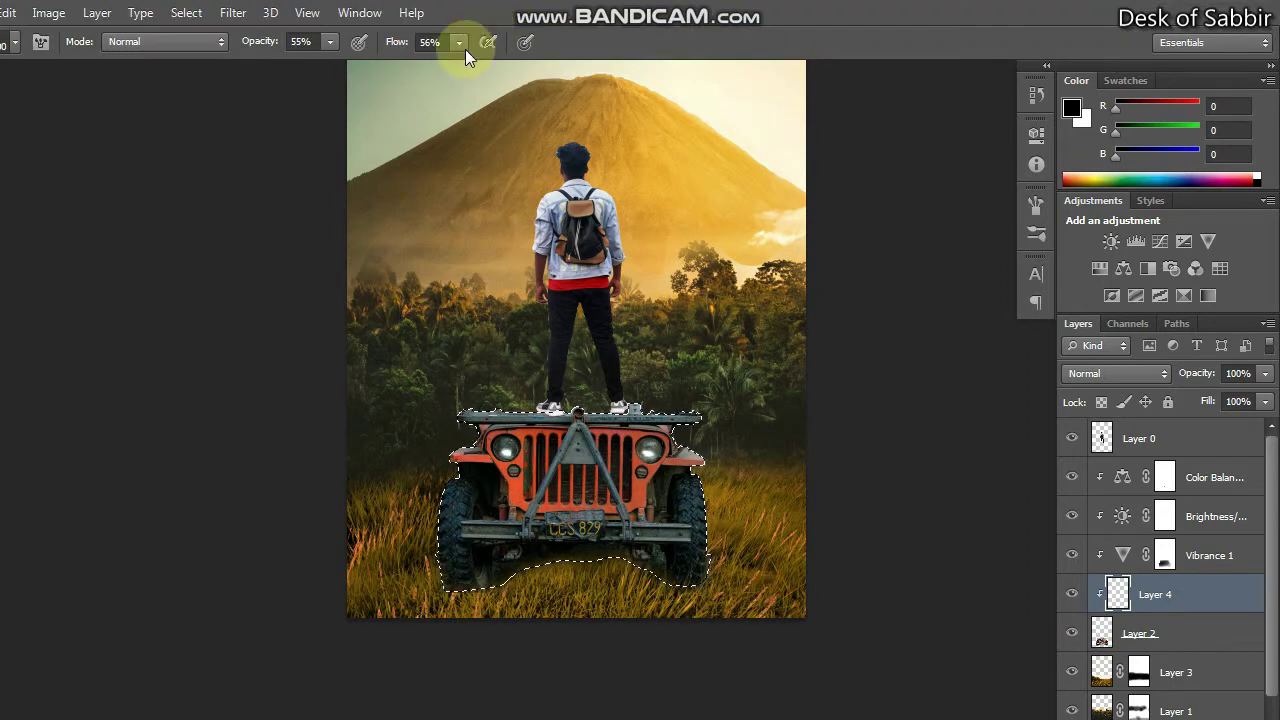
left_click(459, 42)
left_click(457, 528)
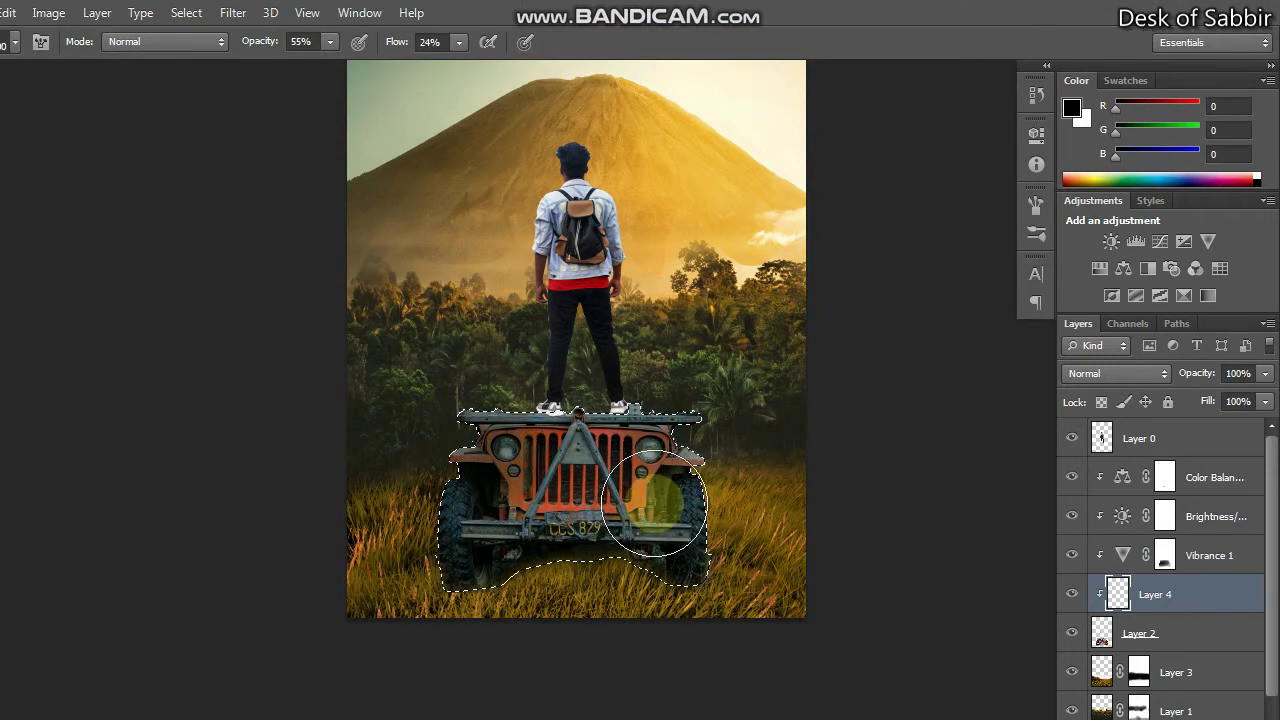
Paint soft black shading over the jeep at about 24–29% flow, then zoom out to check
left_click_drag(557, 514, 586, 486)
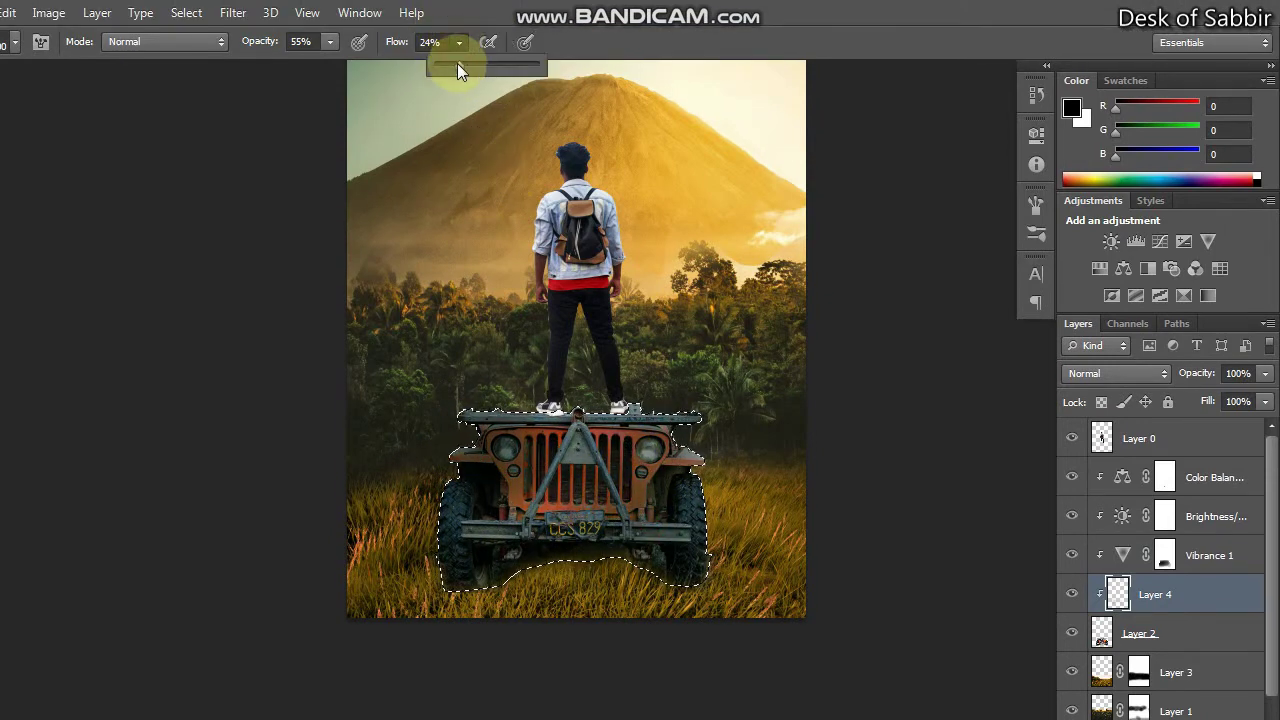
left_click(630, 445)
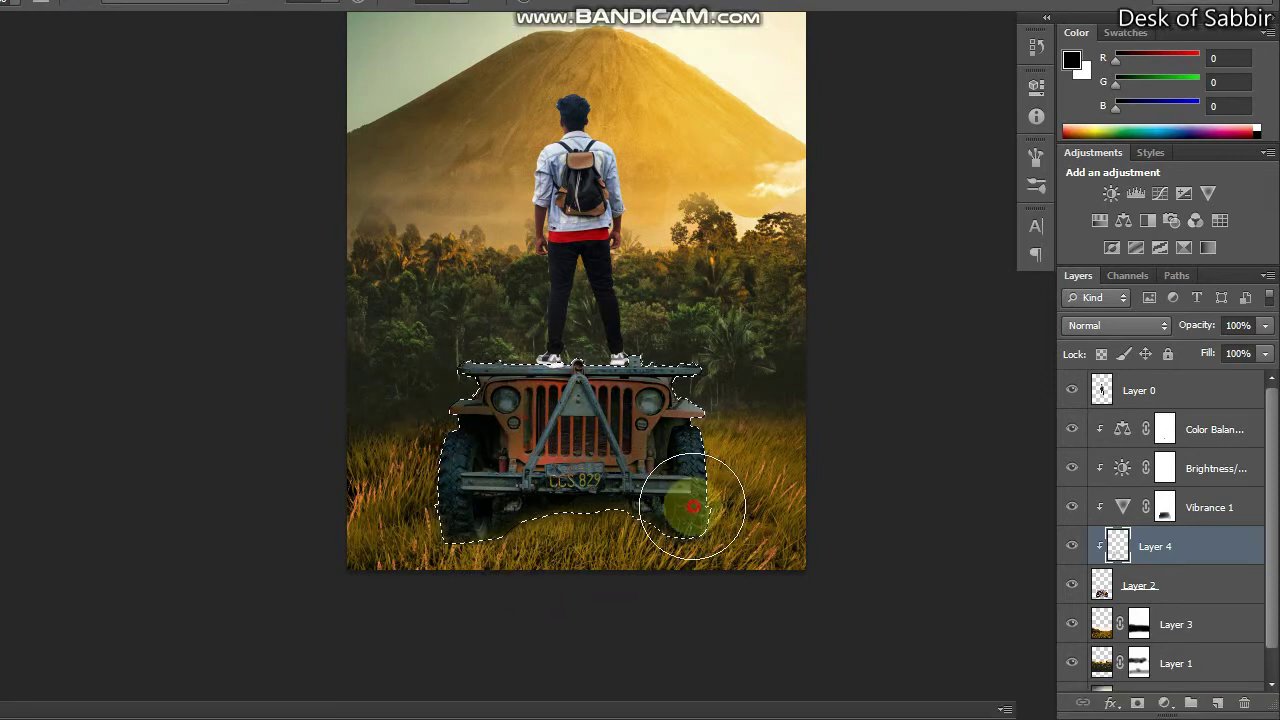
mouse_move(692, 506)
left_mouse_down()
mouse_move(438, 533)
mouse_move(527, 382)
mouse_move(651, 366)
mouse_move(686, 412)
left_mouse_up()
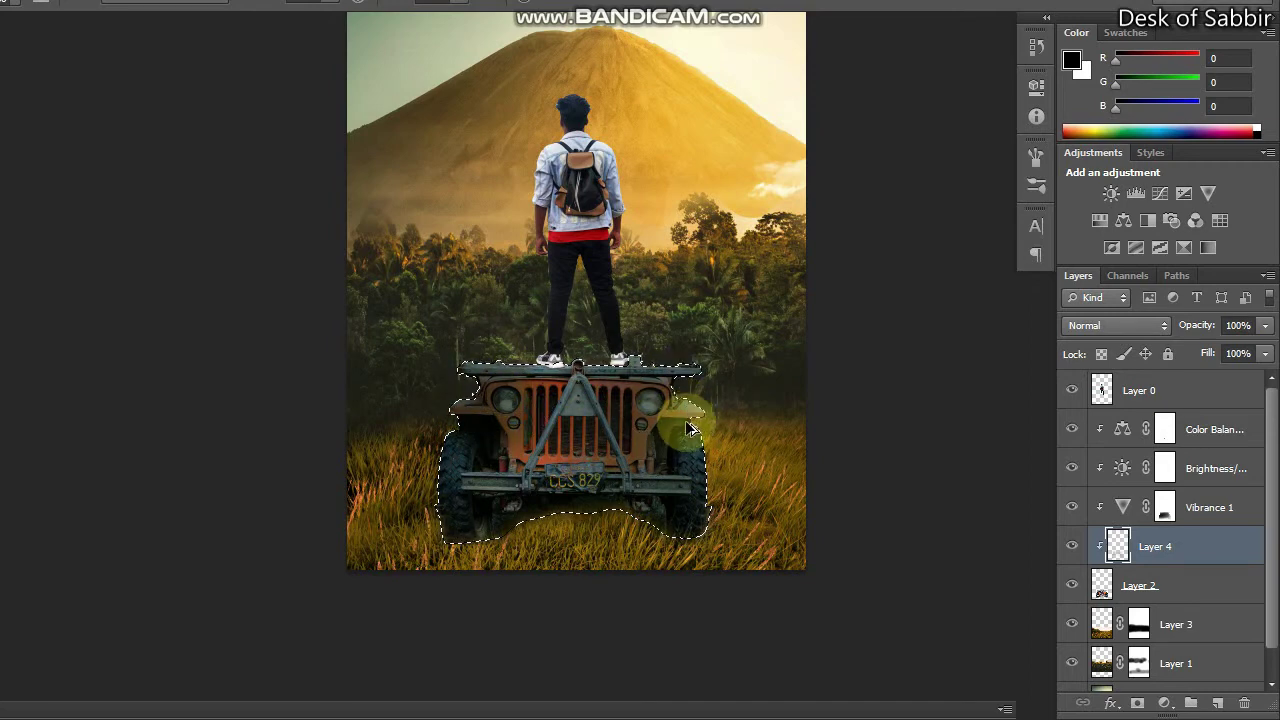
mouse_move(658, 487)
left_mouse_down()
mouse_move(571, 409)
mouse_move(457, 386)
mouse_move(720, 390)
left_mouse_up()
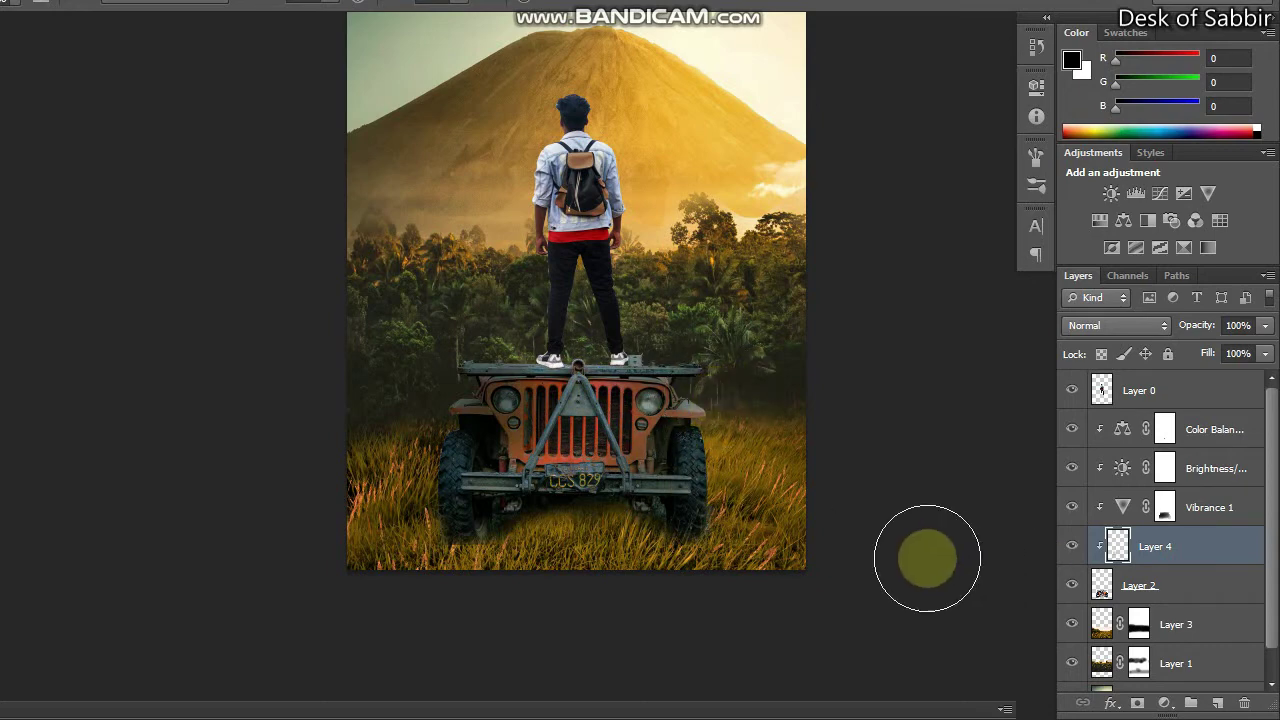
key("ctrl+minus")
key("ctrl+plus")
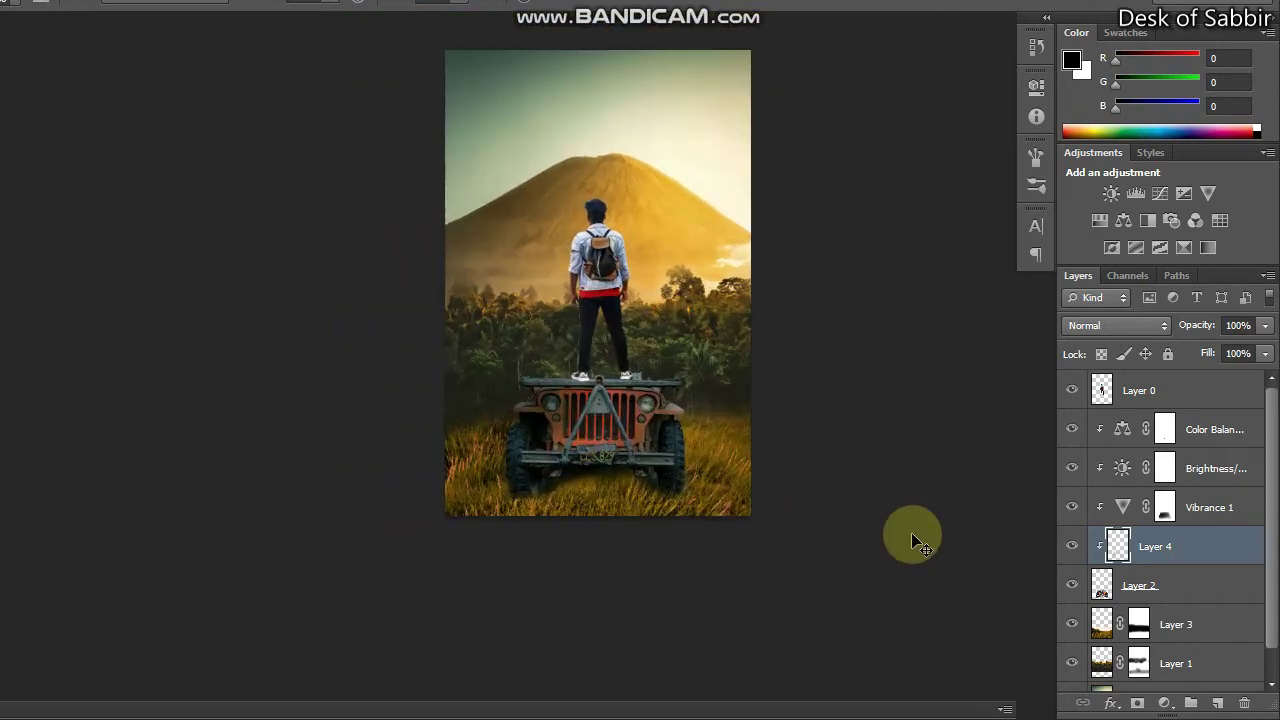
key("ctrl+plus")
mouse_move(637, 496)
left_mouse_down()
mouse_move(636, 472)
mouse_move(624, 525)
left_mouse_up()
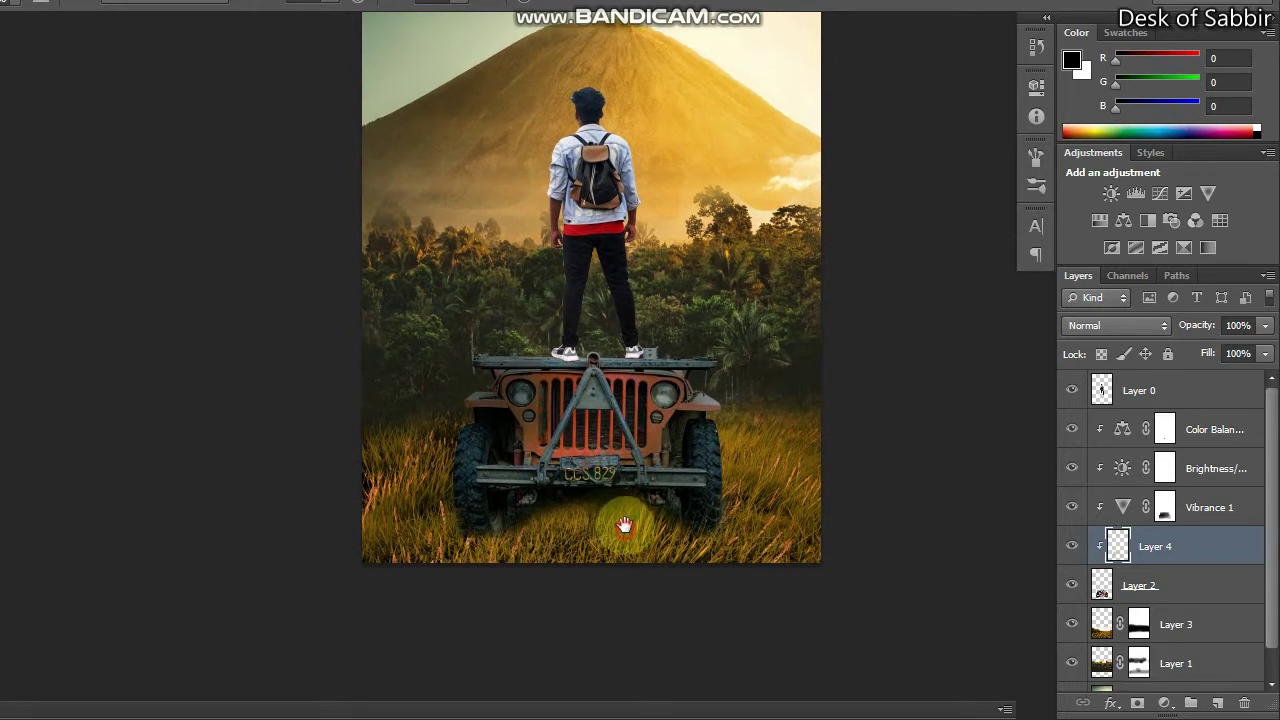
key("ctrl+minus")
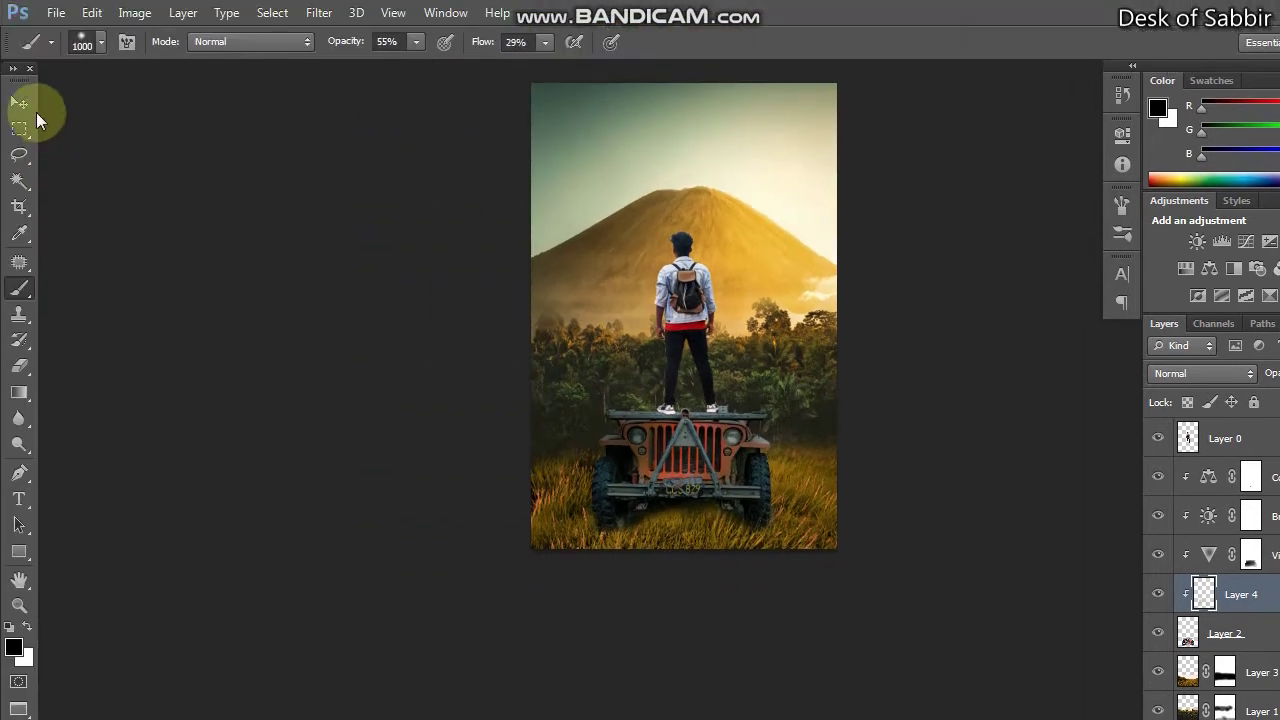
left_click(36, 118)
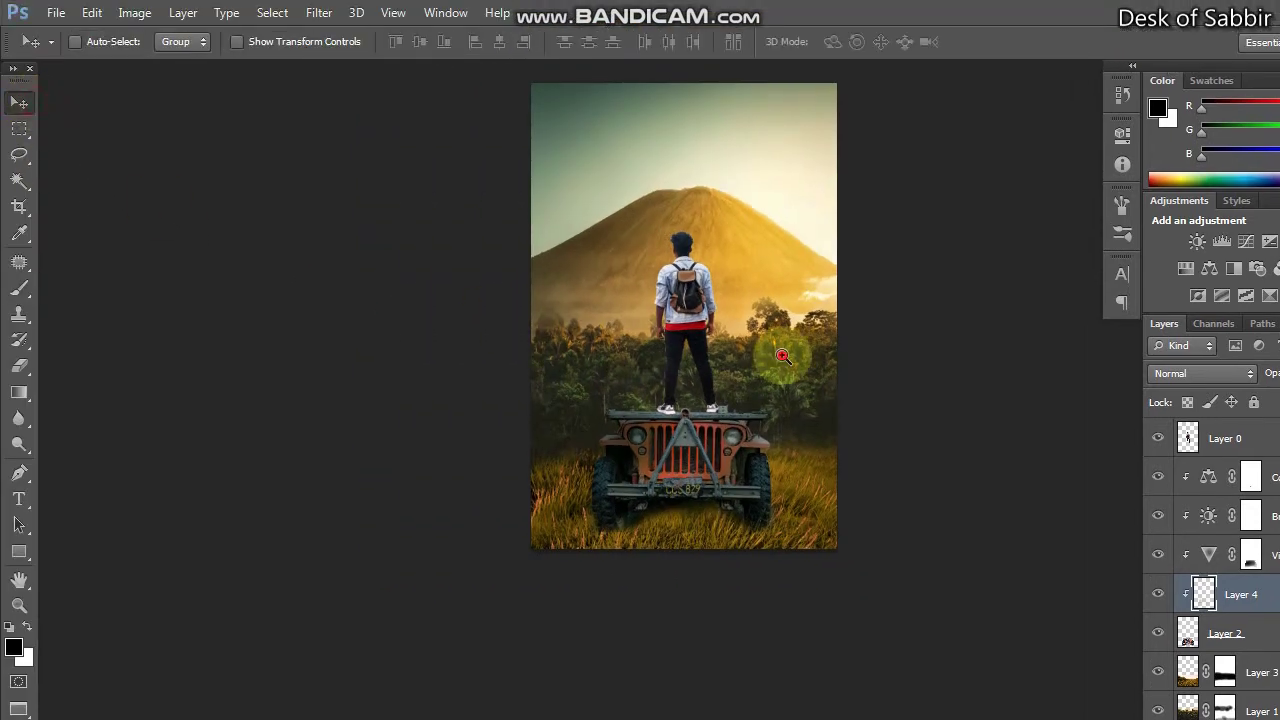
scroll(771, 349, "up", 1)
key("f")
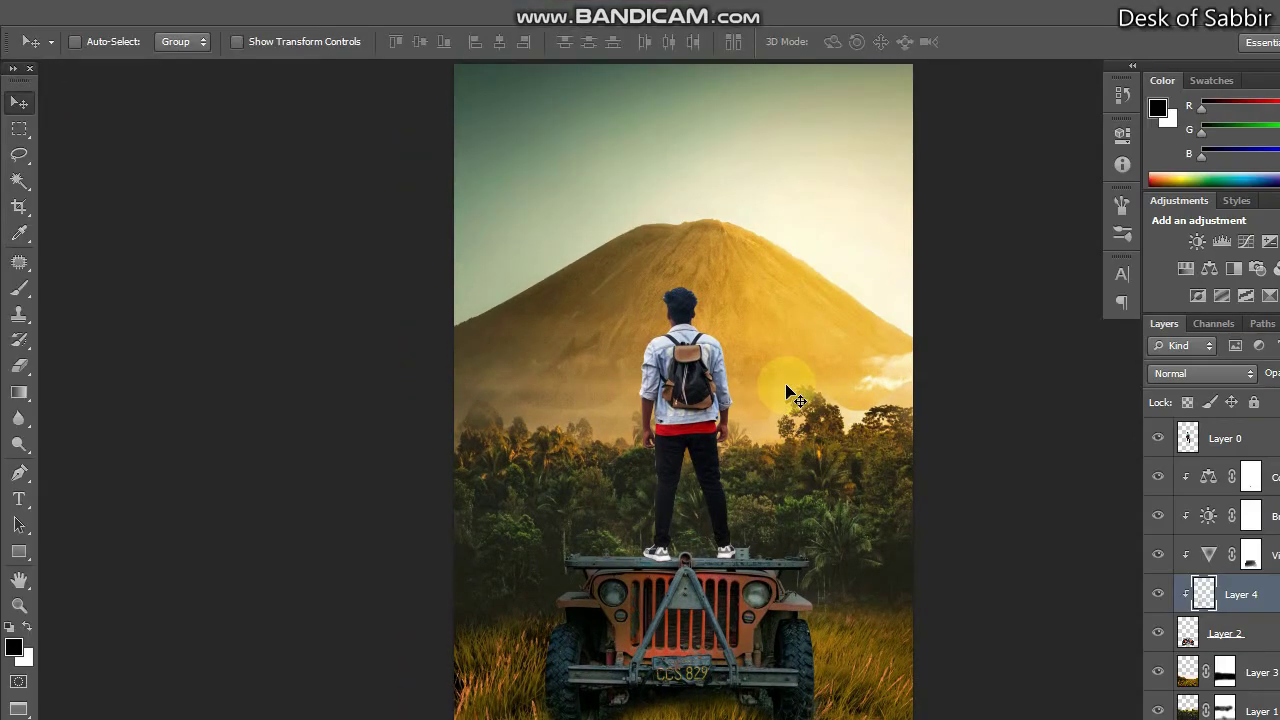
key("f")
key("f")
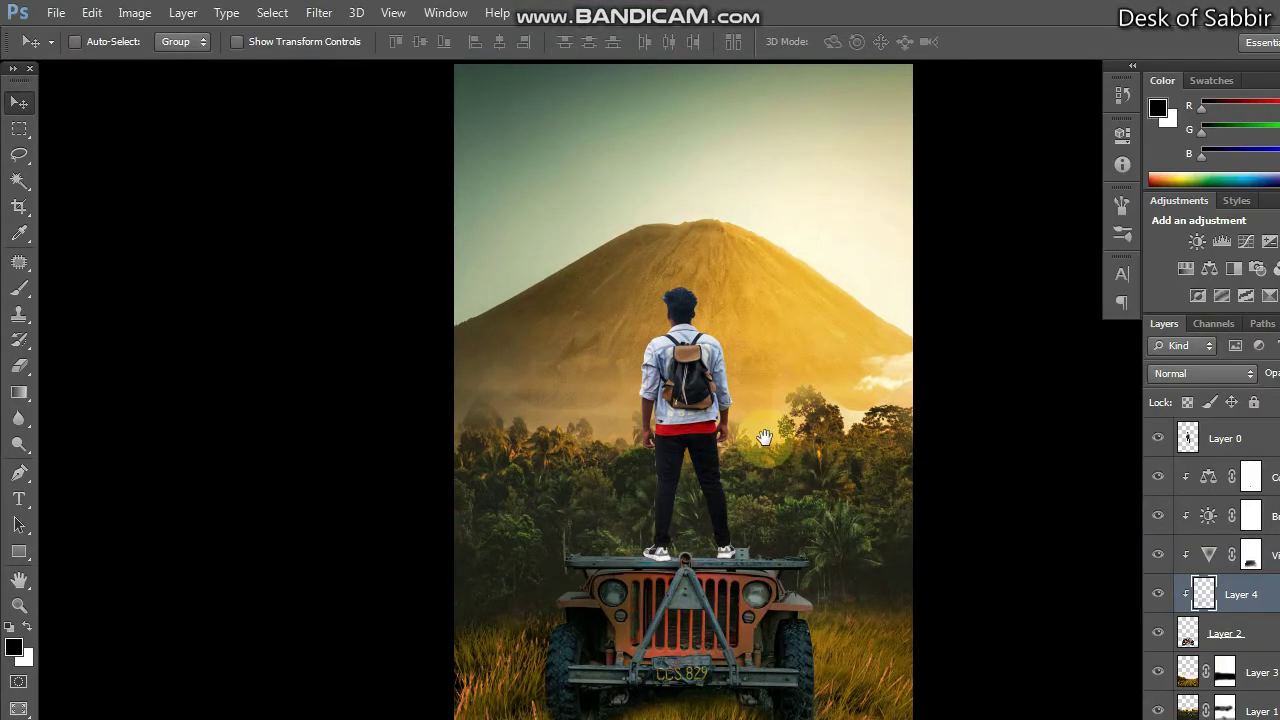
key("f")
key("f")
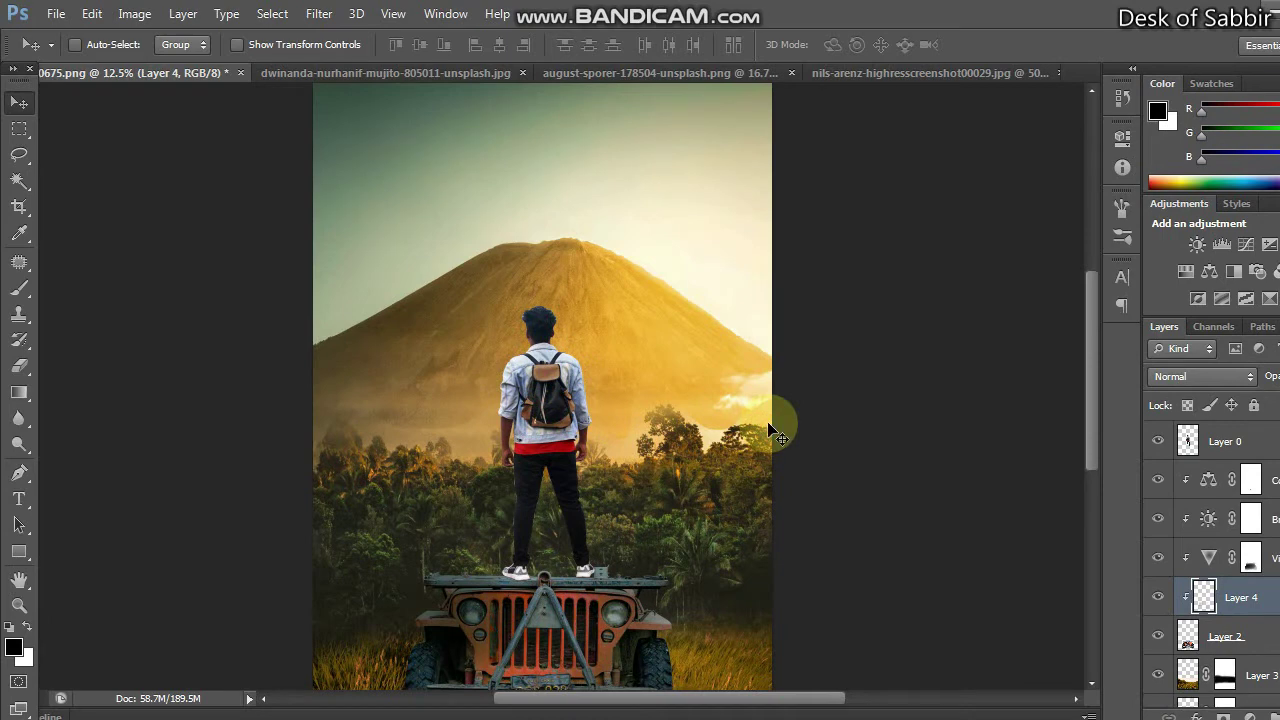
key("f")
mouse_move(877, 449)
left_mouse_down()
mouse_move(811, 355)
mouse_move(800, 378)
left_mouse_up()
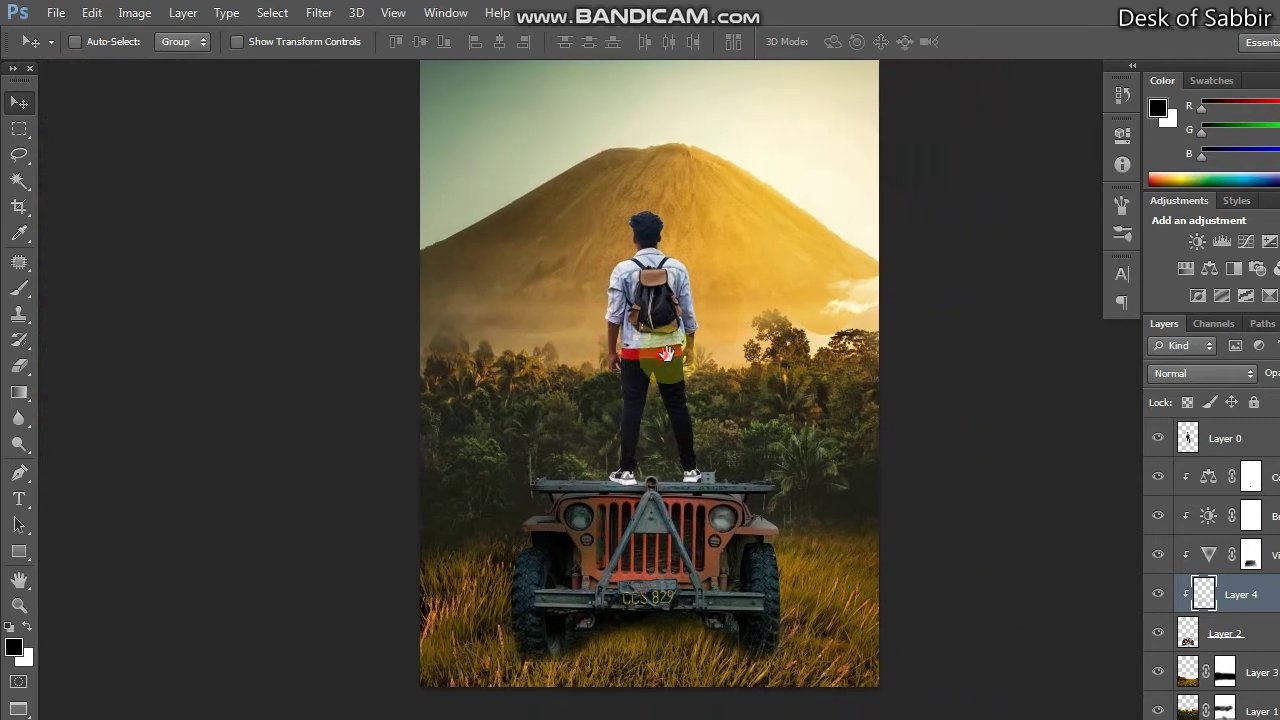
left_click_drag(800, 378, 651, 316)
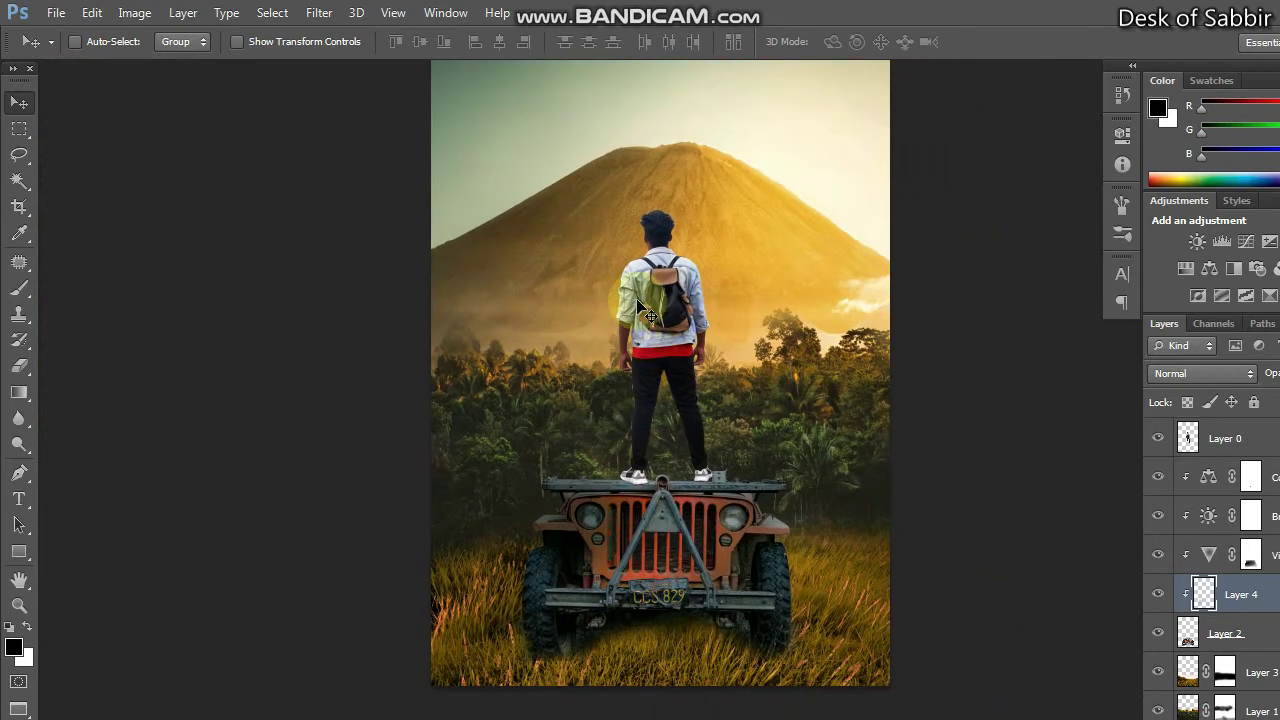
right_click(651, 316)
left_click(680, 316)
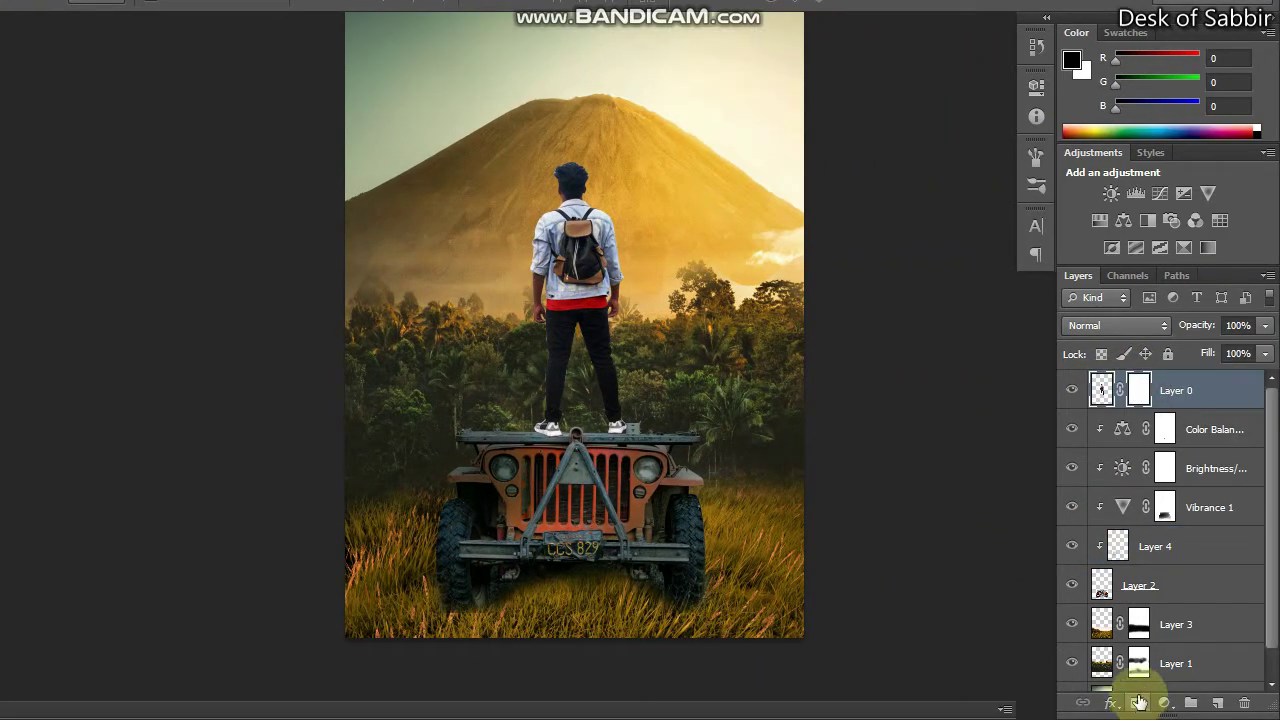
left_click_drag(1139, 390, 1122, 425)
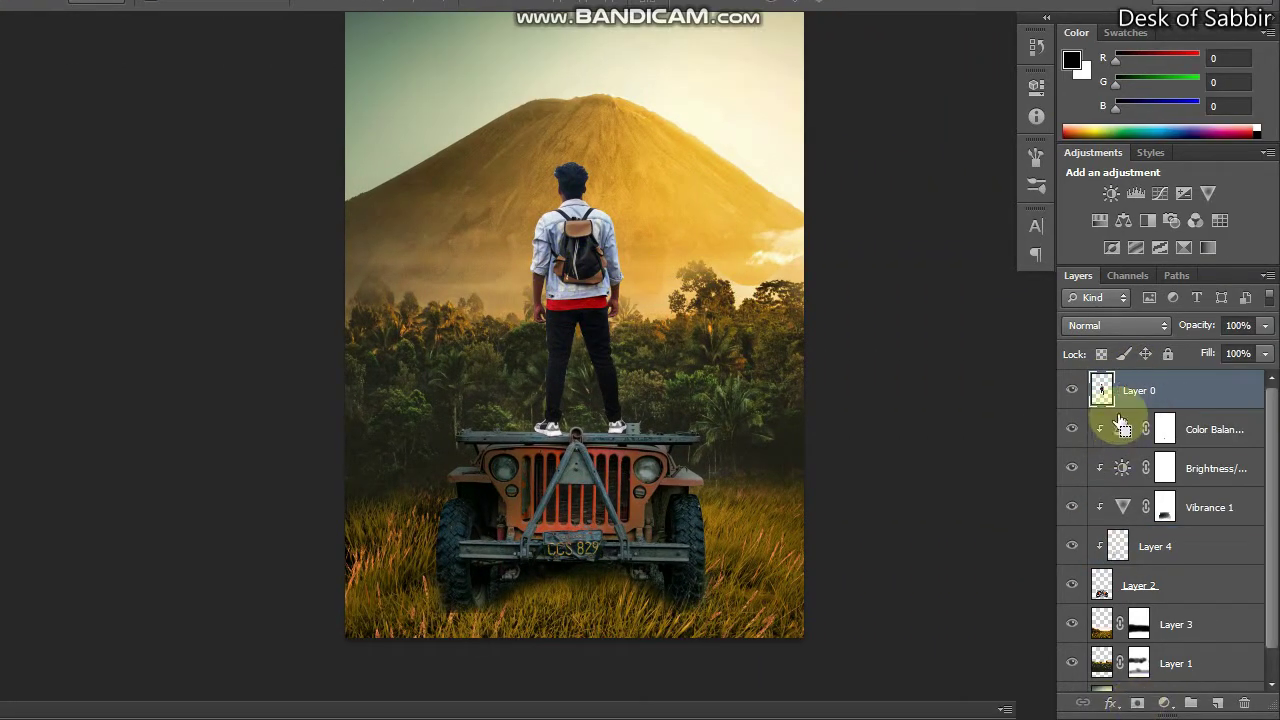
left_click(1103, 393, "ctrl")
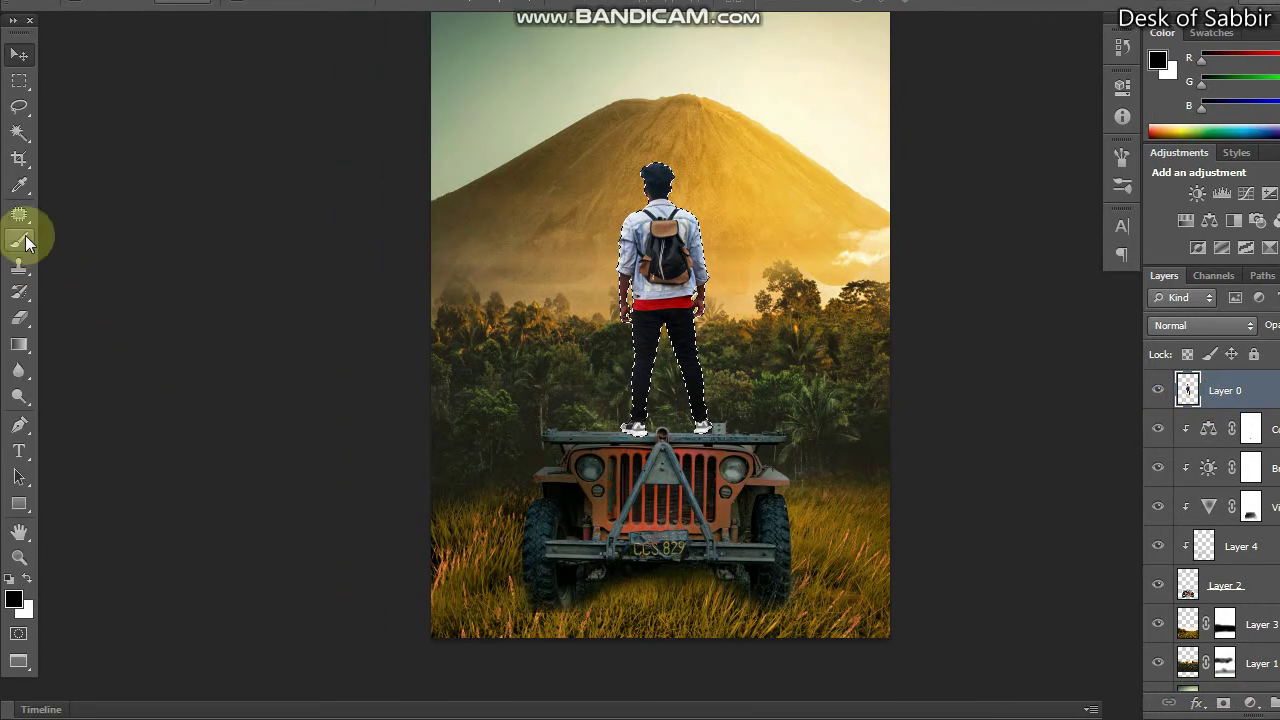
Switch to the Move tool, deselect the man, and zoom out to the whole poster
left_click(19, 240)
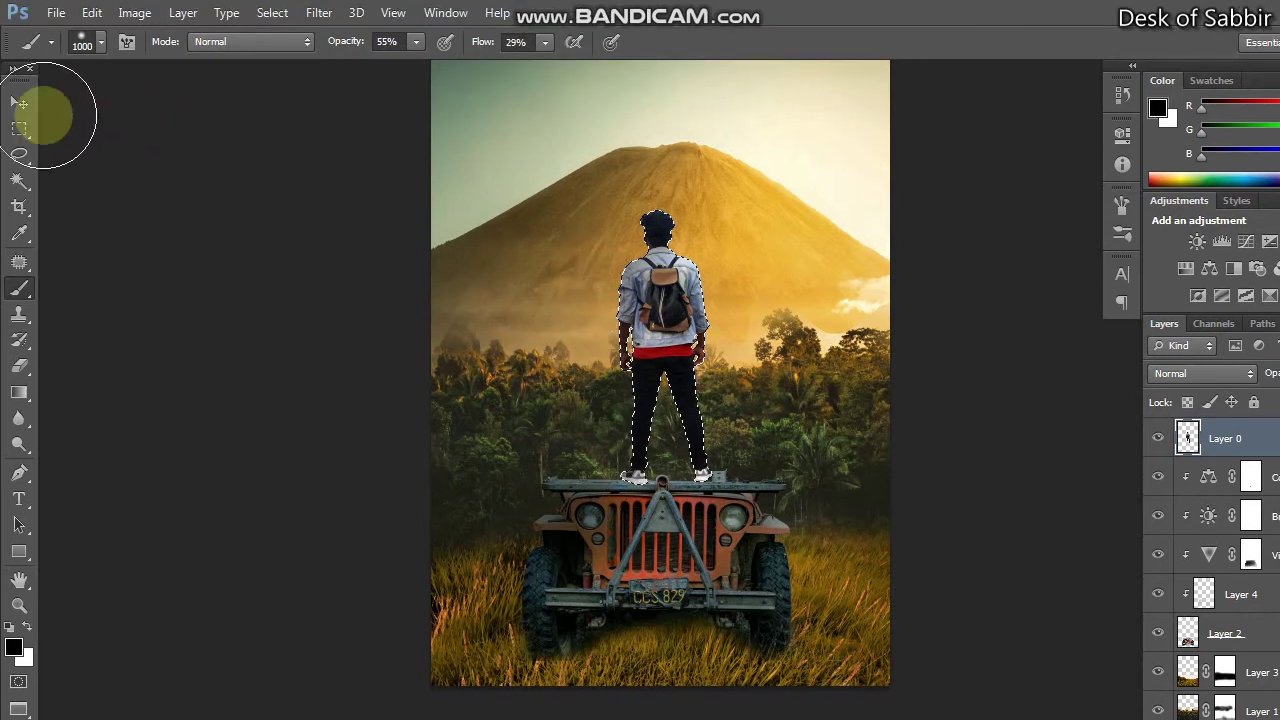
left_click(19, 102)
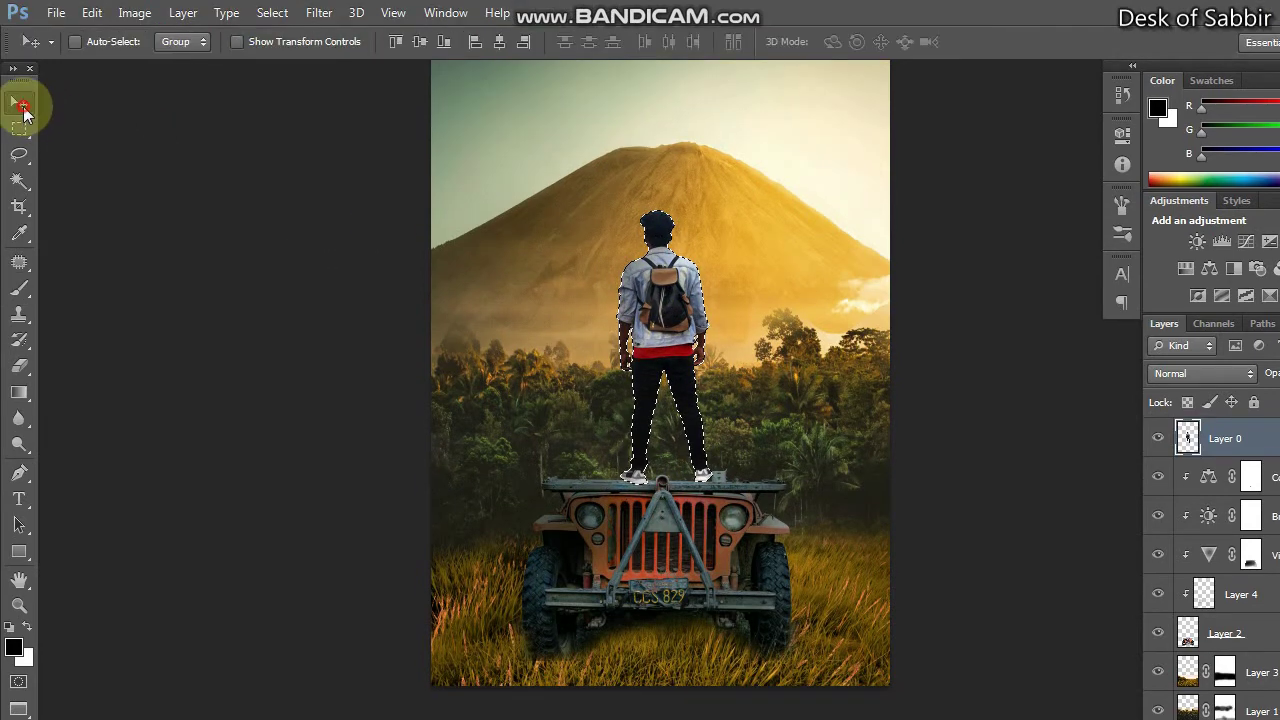
key("ctrl+d")
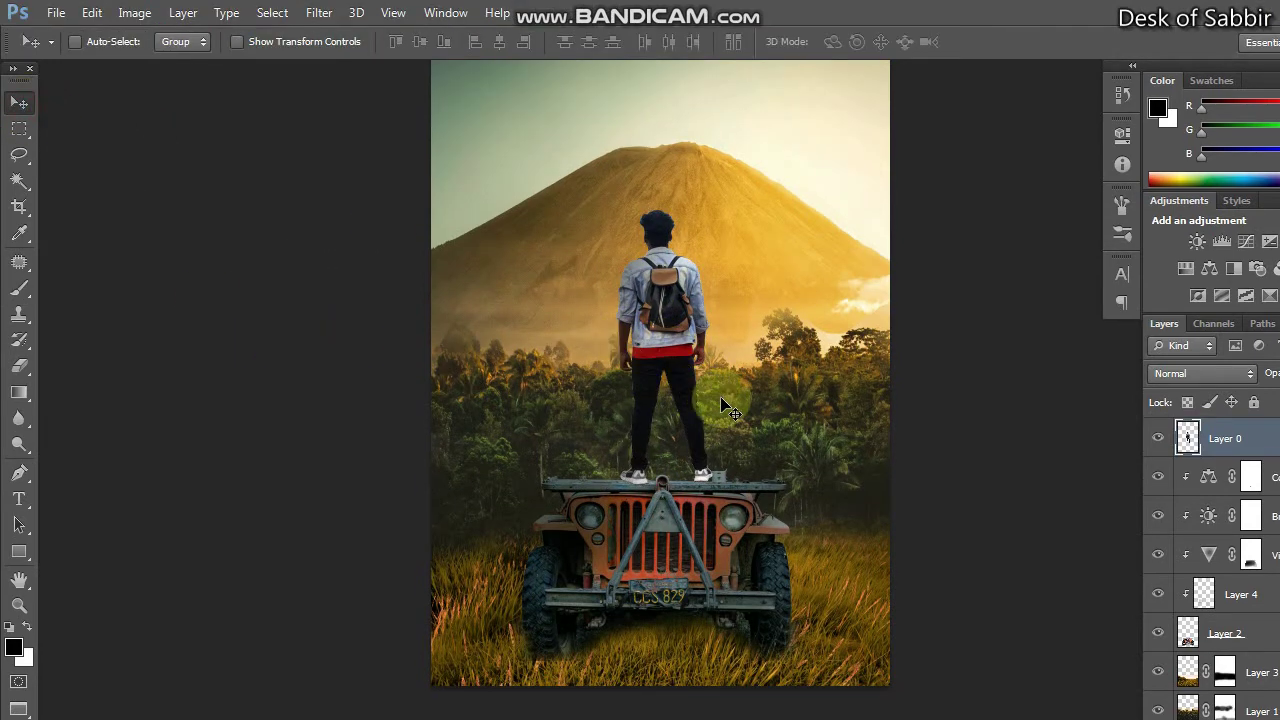
key("ctrl+minus")
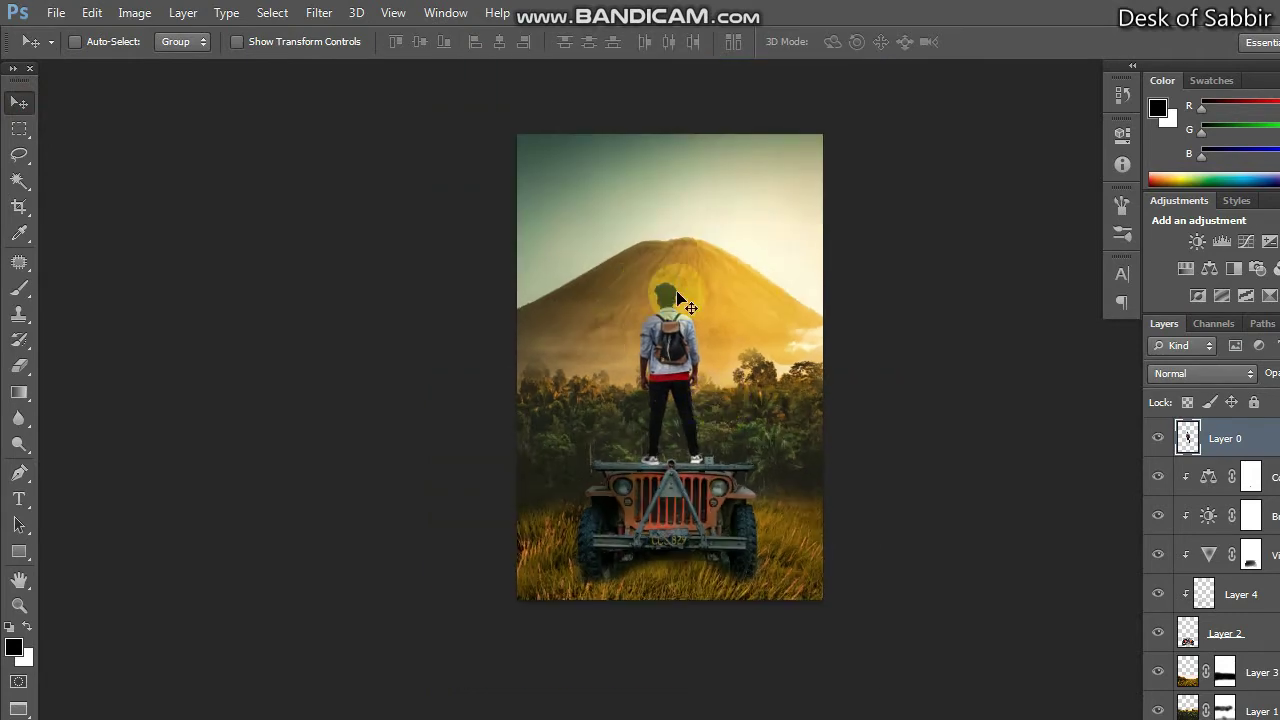
Scale the man's Layer 0 up to about 106.7% and commit the transform
key("ctrl+t")
left_click_drag(707, 283, 715, 281)
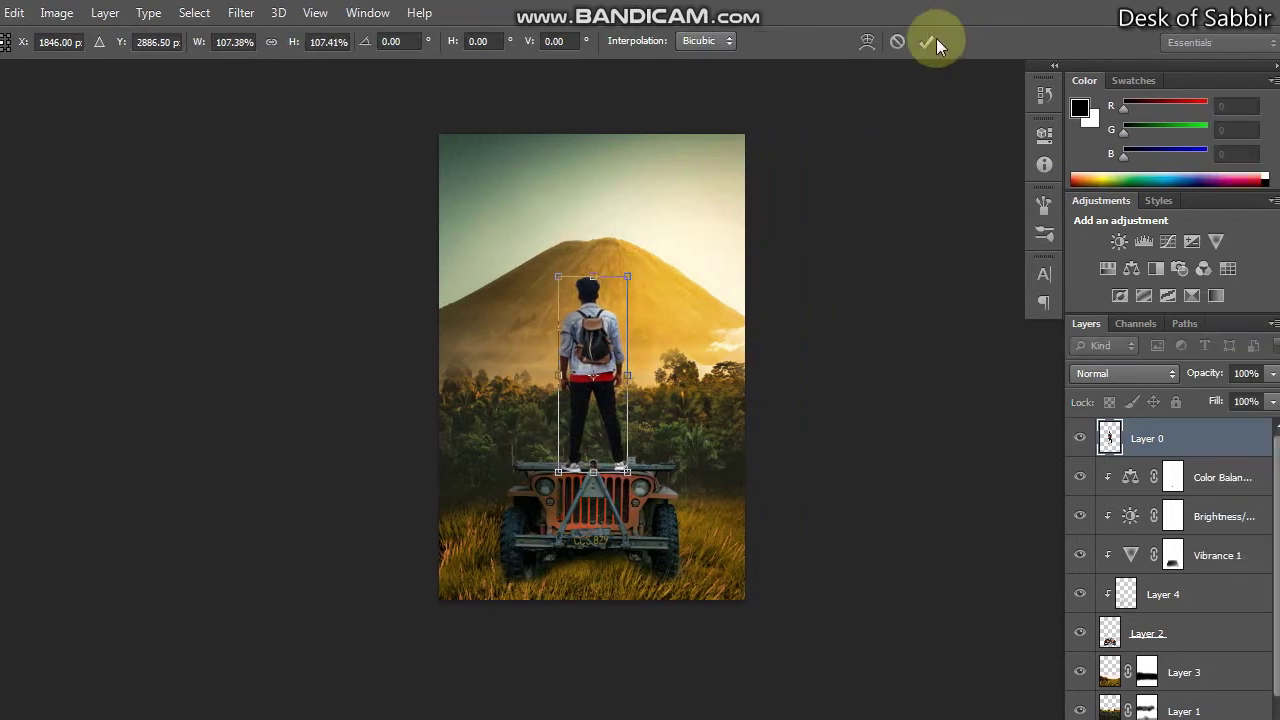
left_click(926, 41)
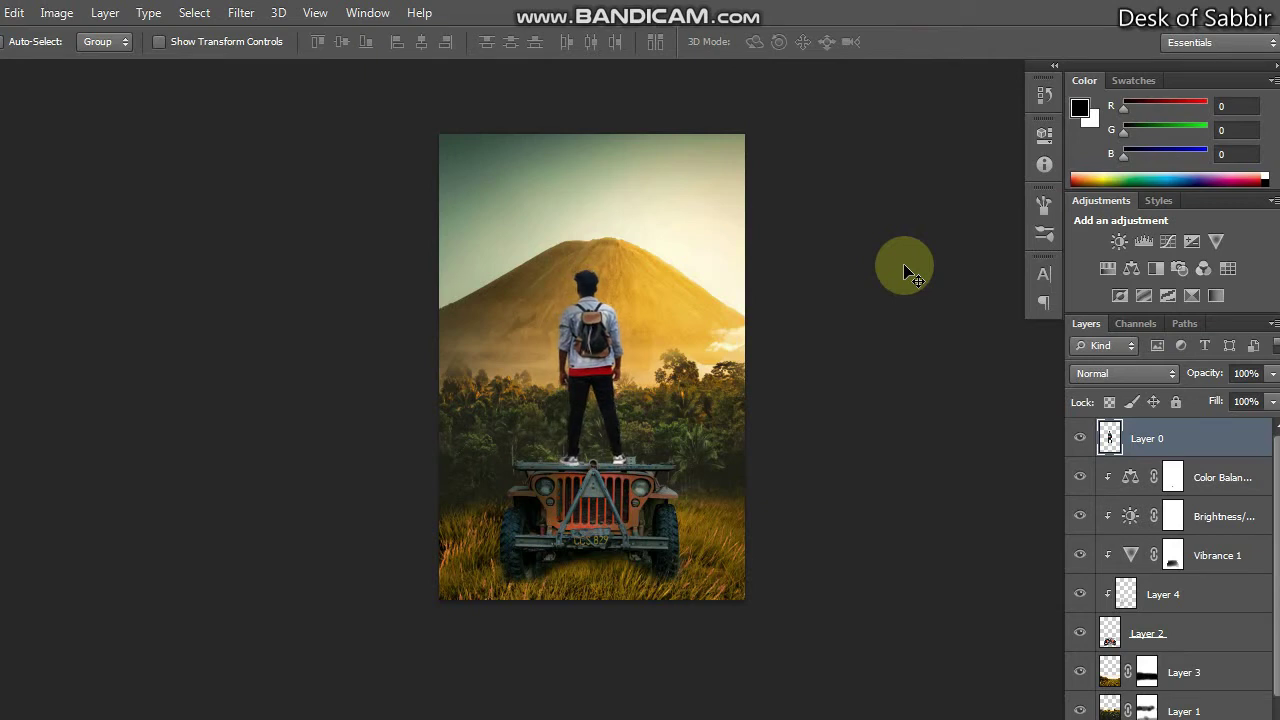
left_click(634, 345)
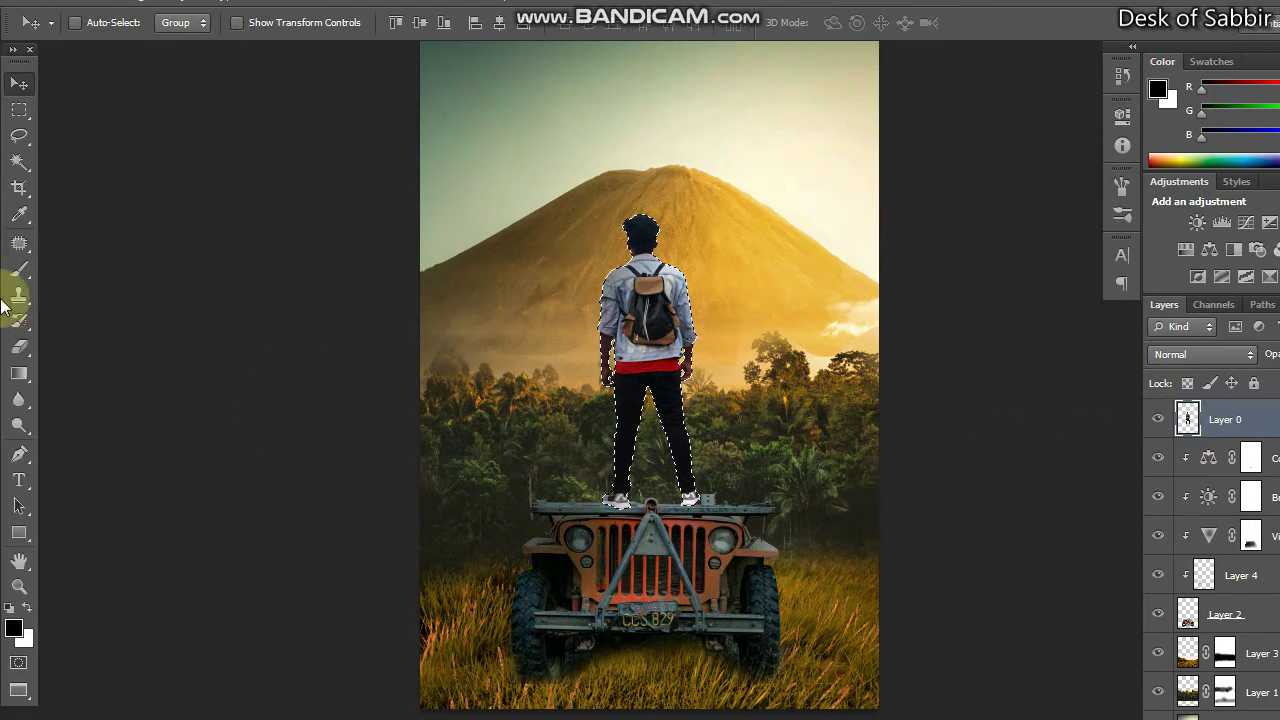
left_click(19, 269)
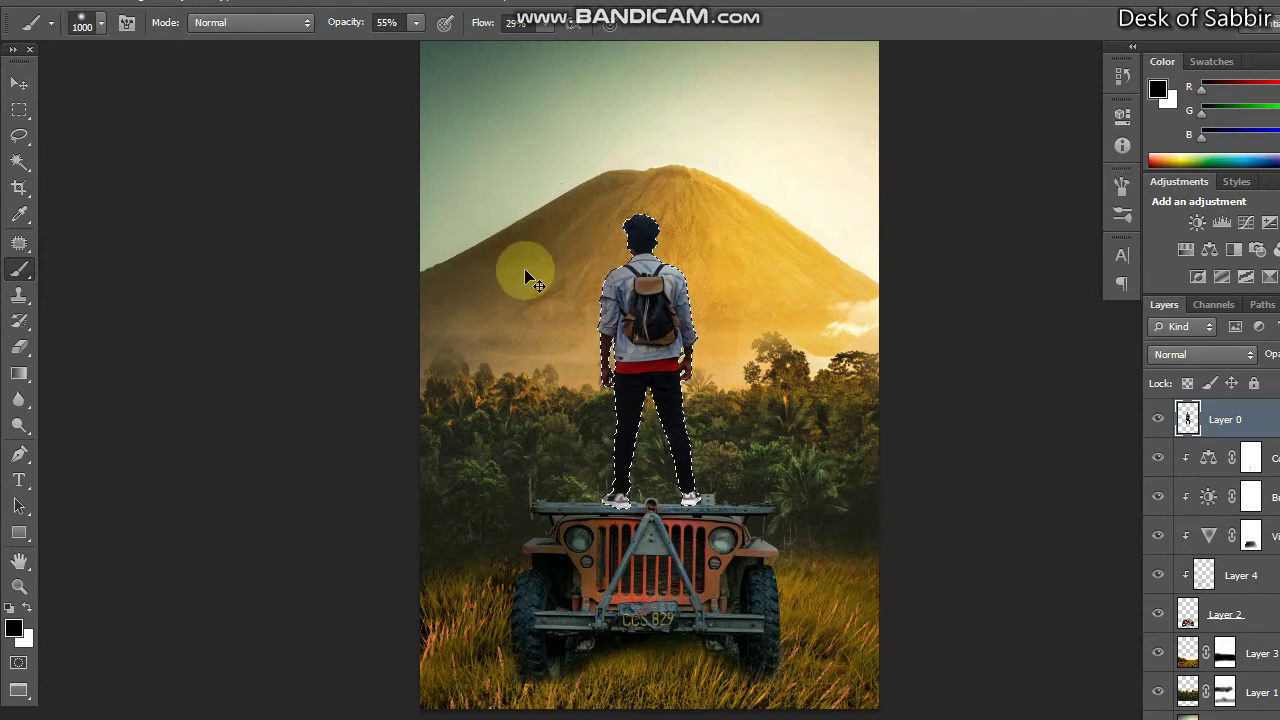
Deselect, zoom in to check the jeep, and select the grass layer, Layer 3
key("ctrl+d")
key("ctrl+minus")
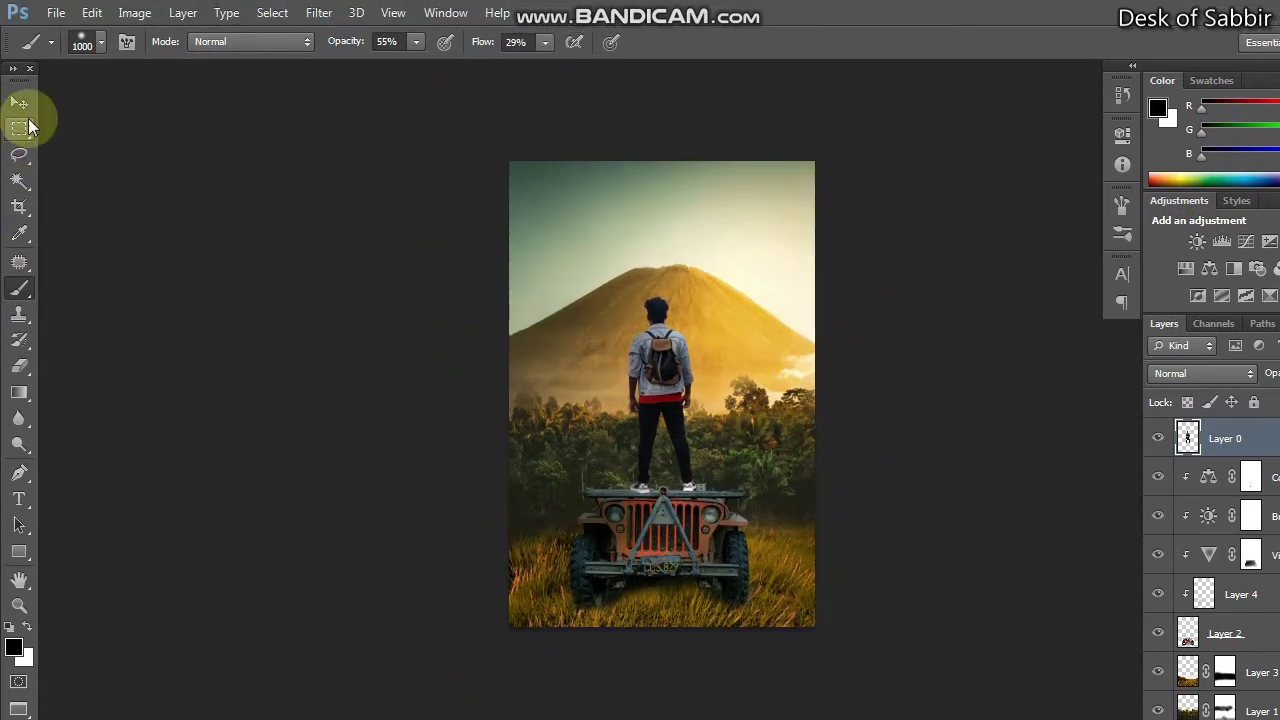
left_click(19, 102)
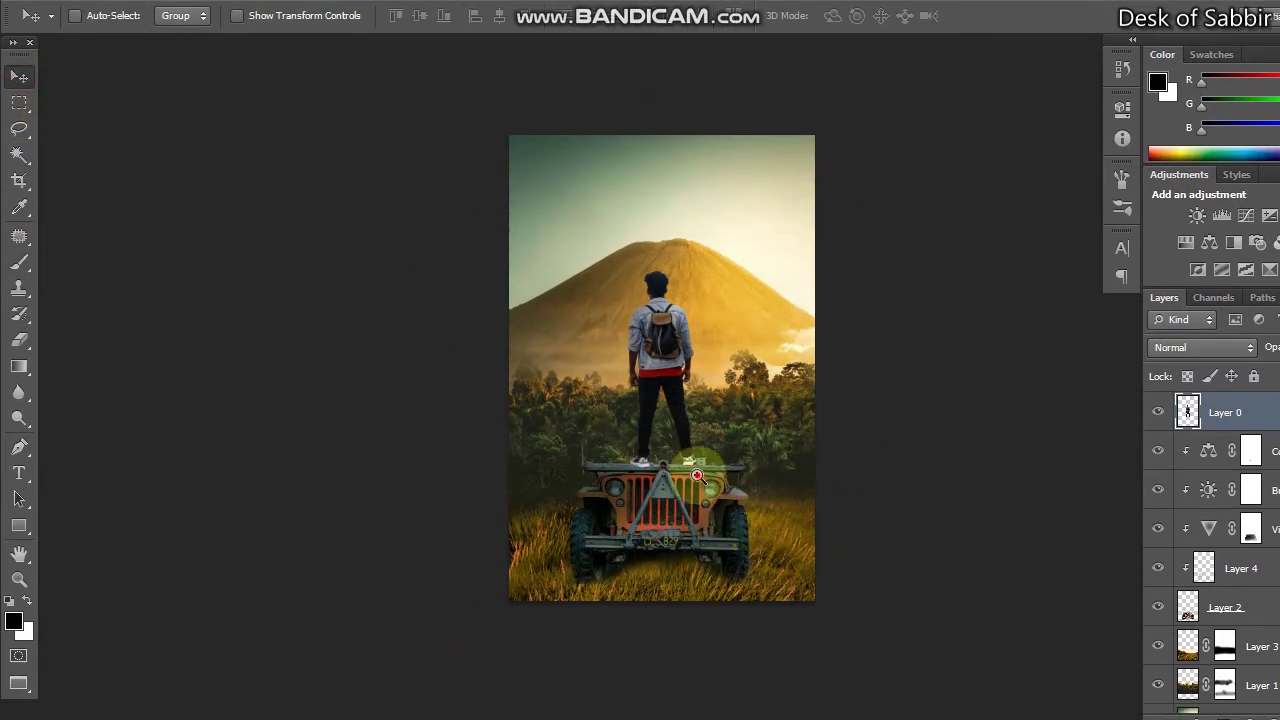
left_click(697, 476)
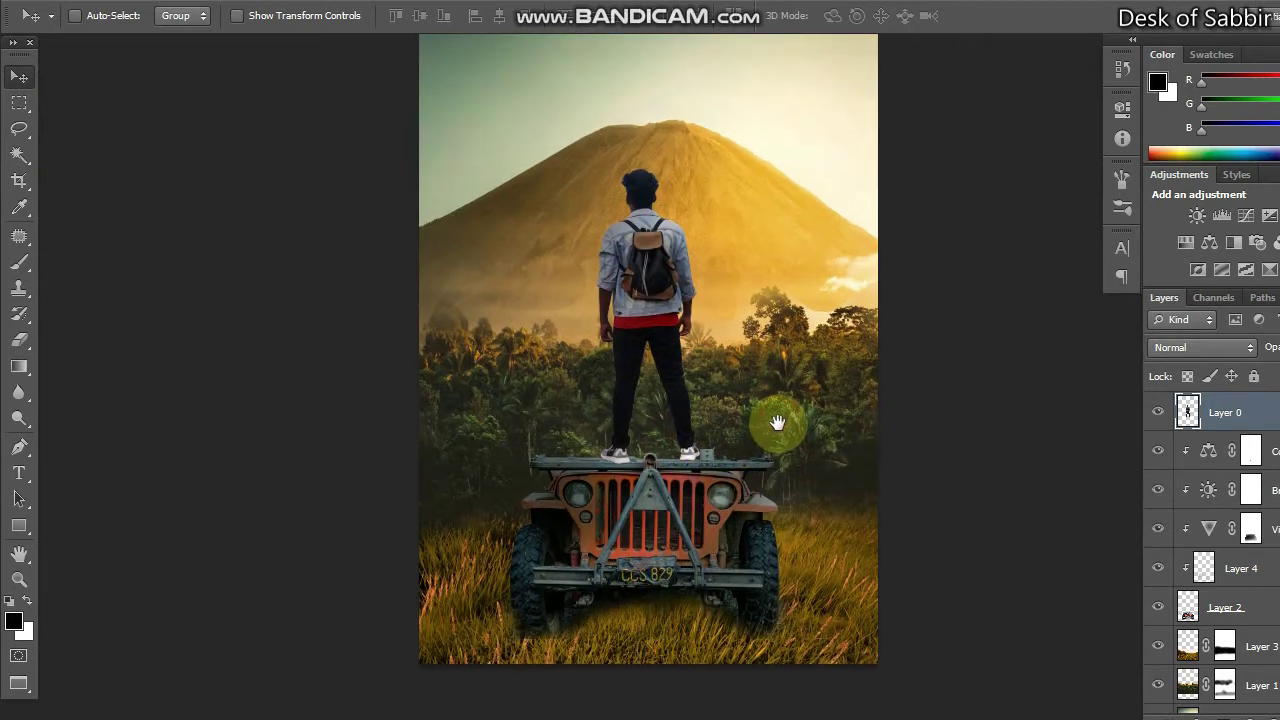
left_click(814, 430, "alt")
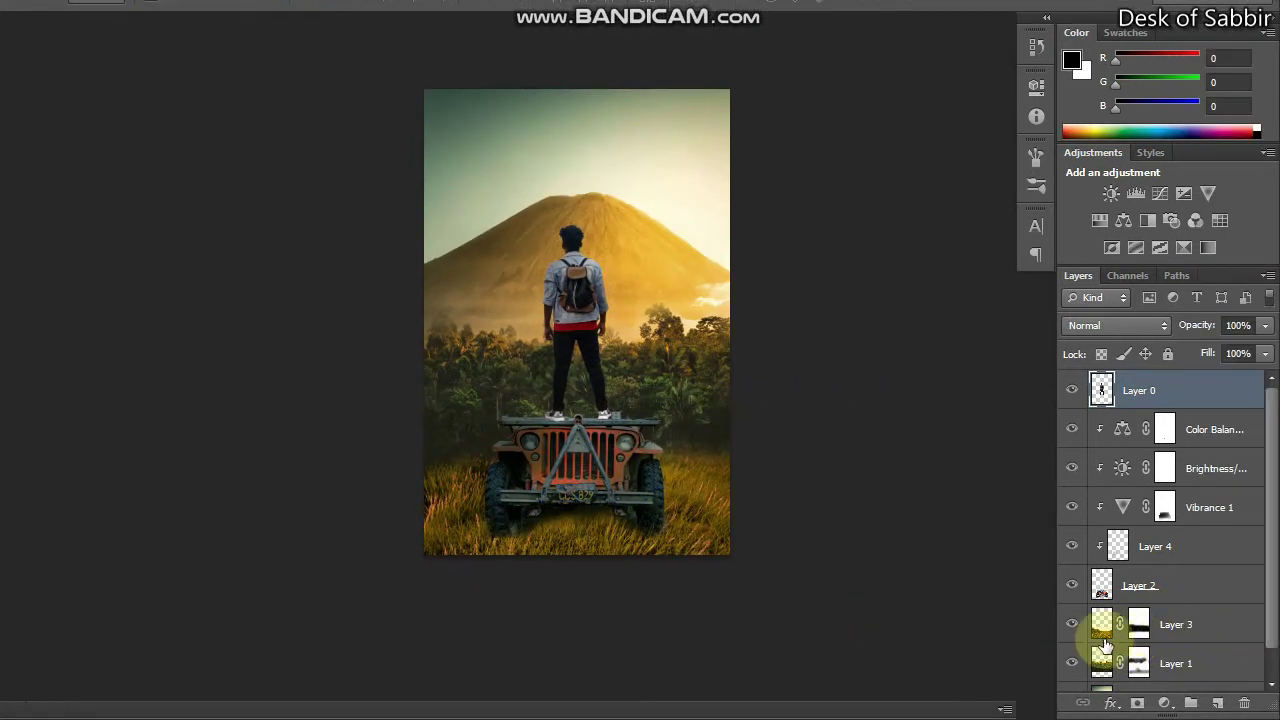
left_click(1085, 625)
Toggle Layer 3's visibility and apply its layer mask permanently
left_click(1073, 625)
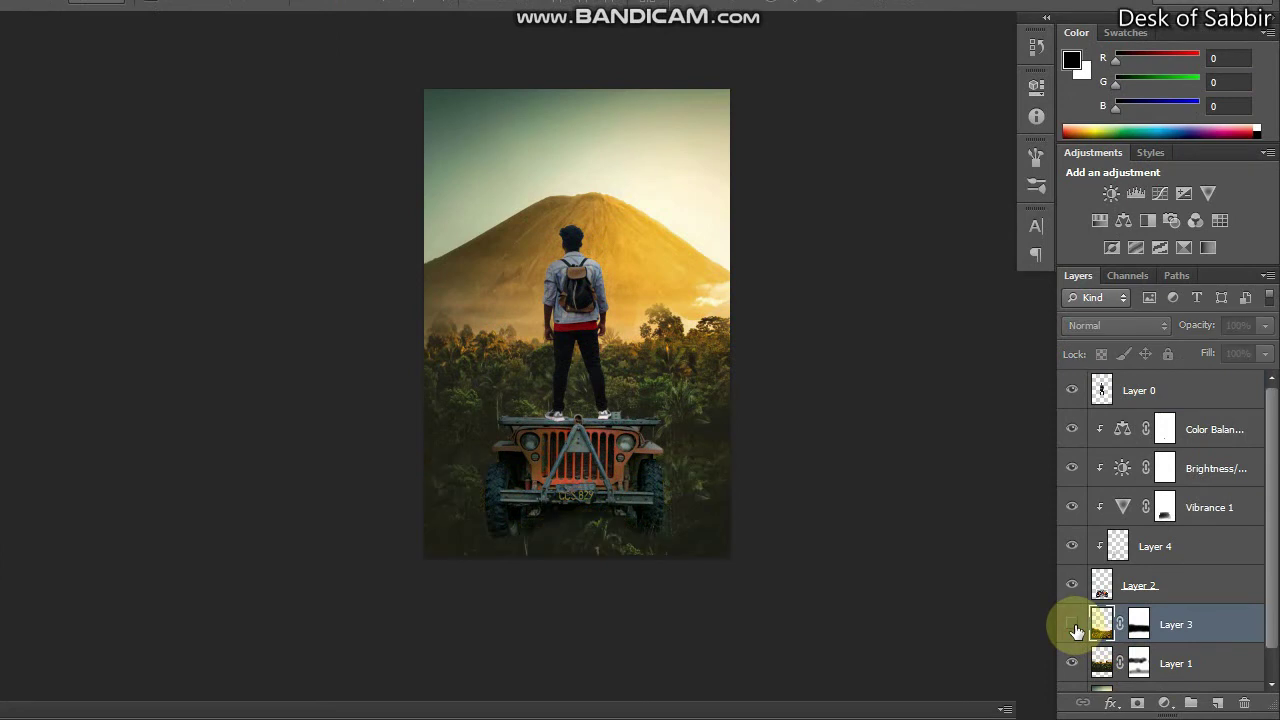
left_click(1074, 627)
left_click(1140, 704)
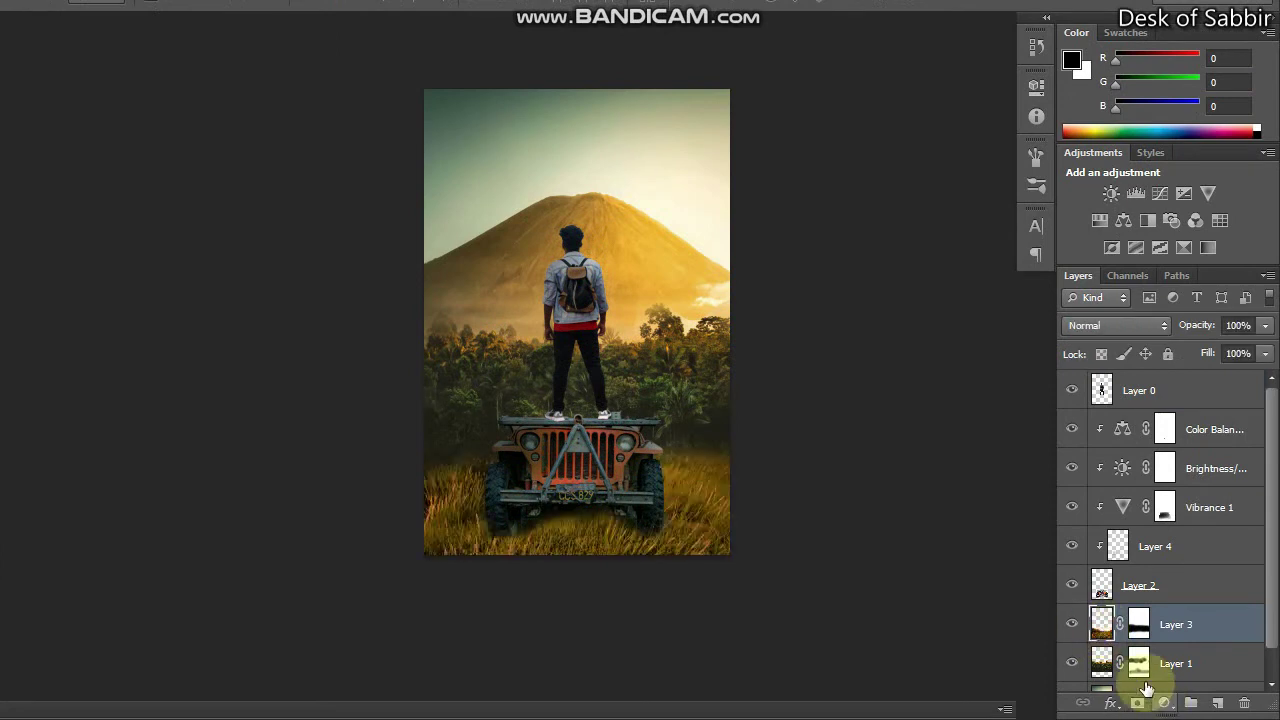
right_click(1139, 624)
left_click(1098, 462)
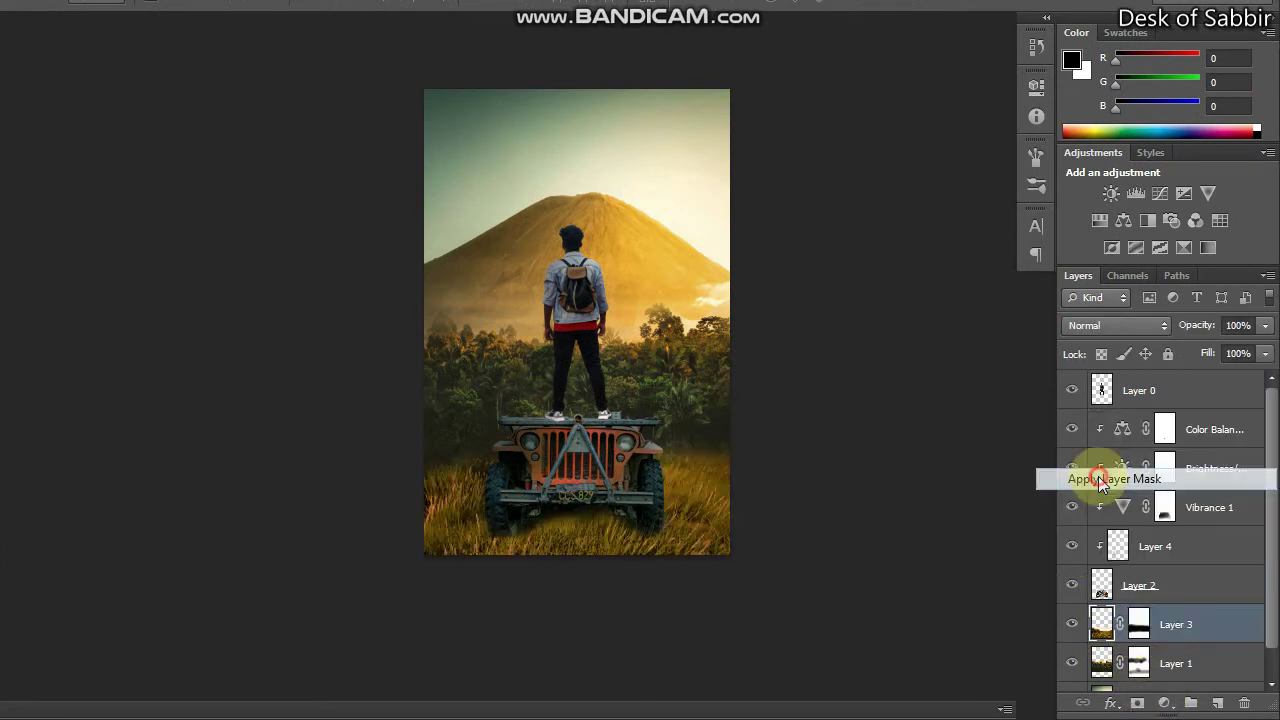
Load the grass outline as a selection and paint soft black over the foreground grass
left_click(1165, 703)
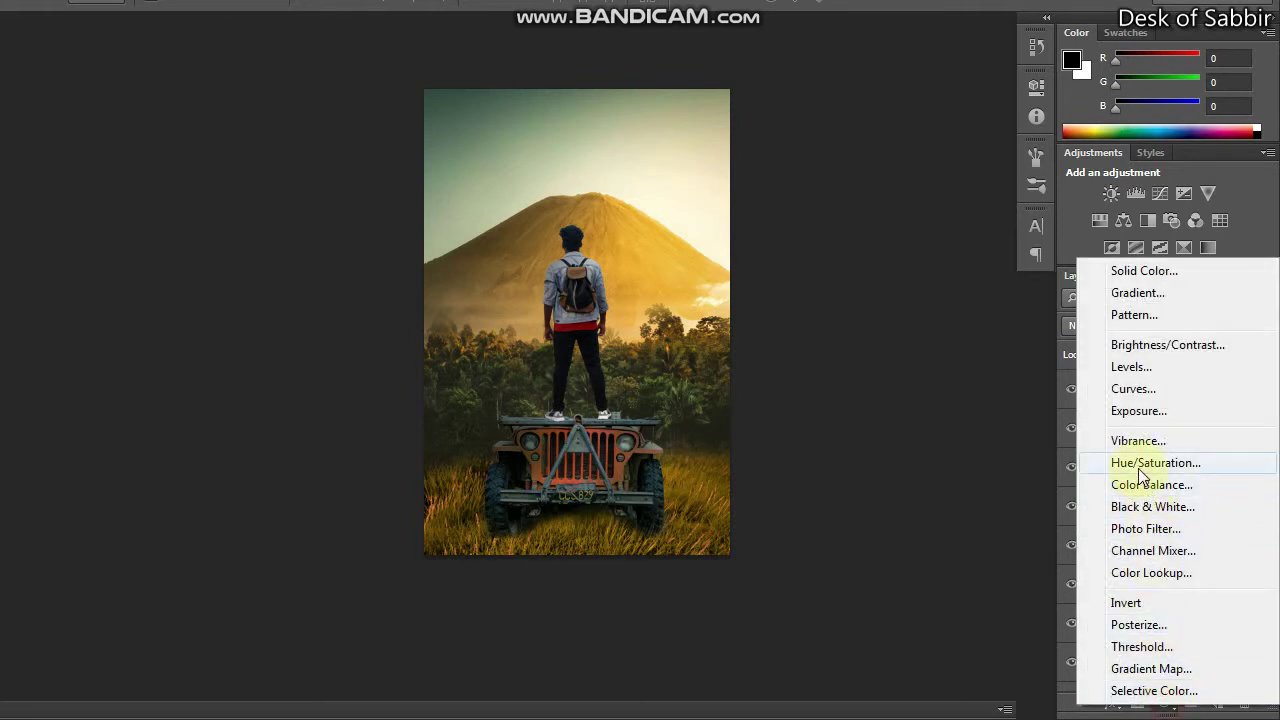
left_click(1007, 496)
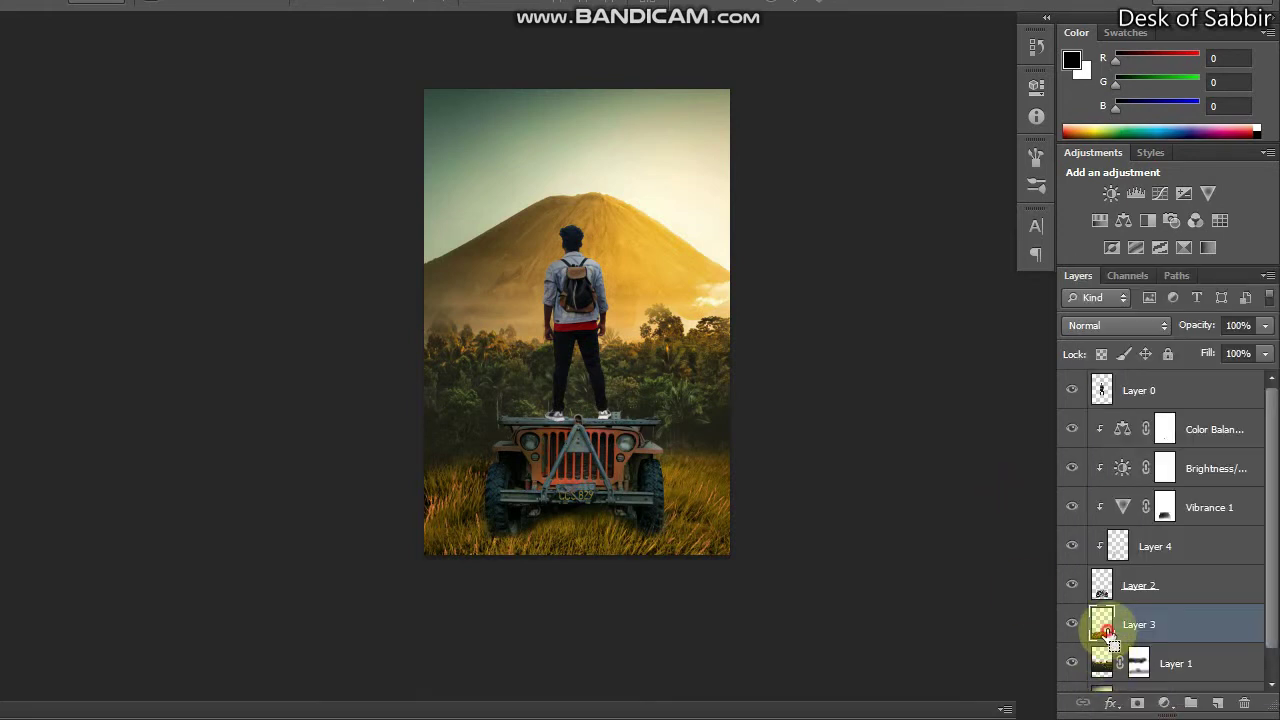
left_click(24, 252)
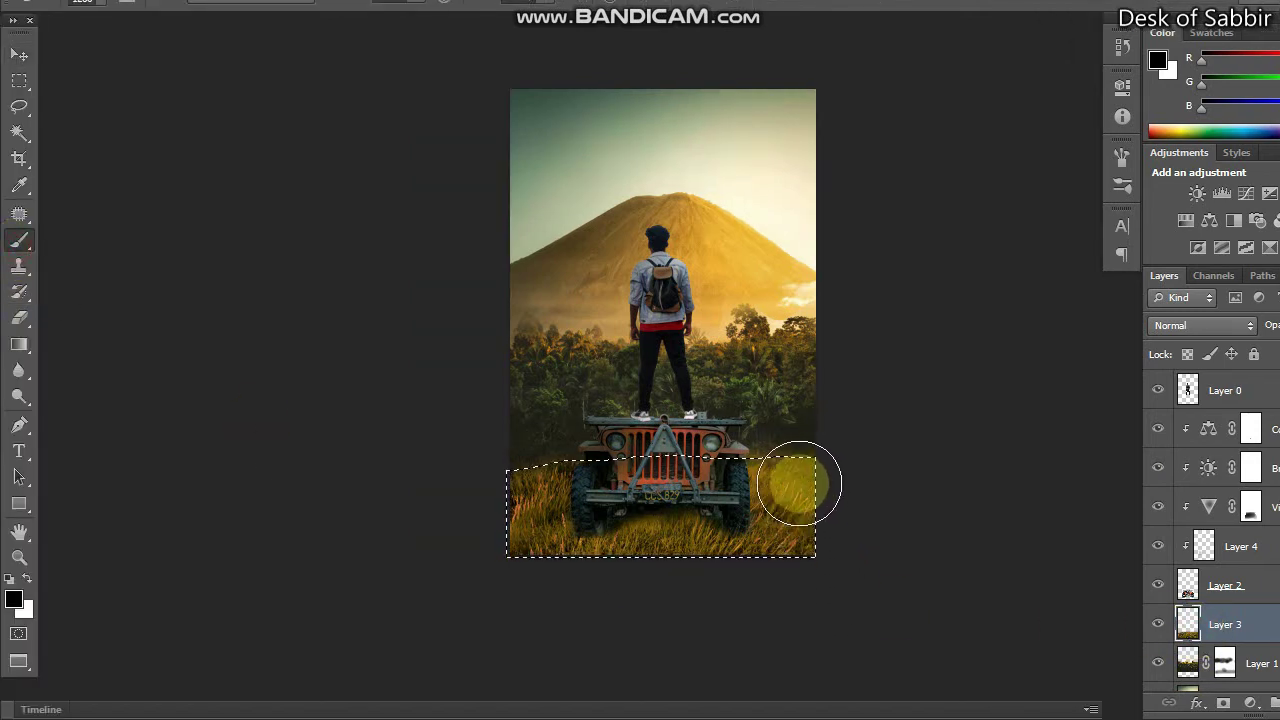
left_click_drag(797, 546, 743, 567)
mouse_move(569, 561)
left_mouse_down()
mouse_move(534, 486)
mouse_move(694, 529)
mouse_move(436, 521)
mouse_move(823, 471)
mouse_move(647, 530)
mouse_move(495, 510)
mouse_move(557, 491)
mouse_move(691, 529)
mouse_move(654, 537)
mouse_move(471, 508)
mouse_move(507, 480)
mouse_move(743, 500)
mouse_move(657, 528)
mouse_move(586, 528)
left_mouse_up()
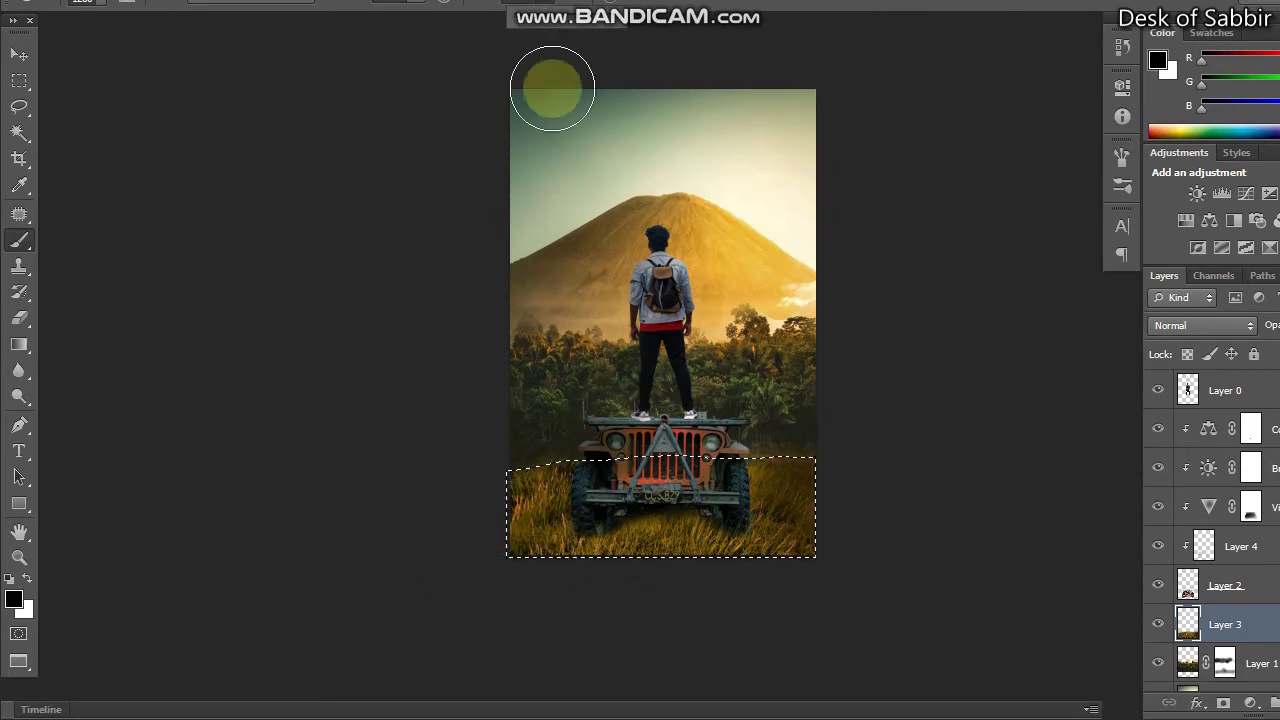
mouse_move(751, 529)
left_mouse_down()
mouse_move(694, 543)
mouse_move(531, 537)
mouse_move(831, 496)
mouse_move(811, 554)
mouse_move(703, 547)
left_mouse_up()
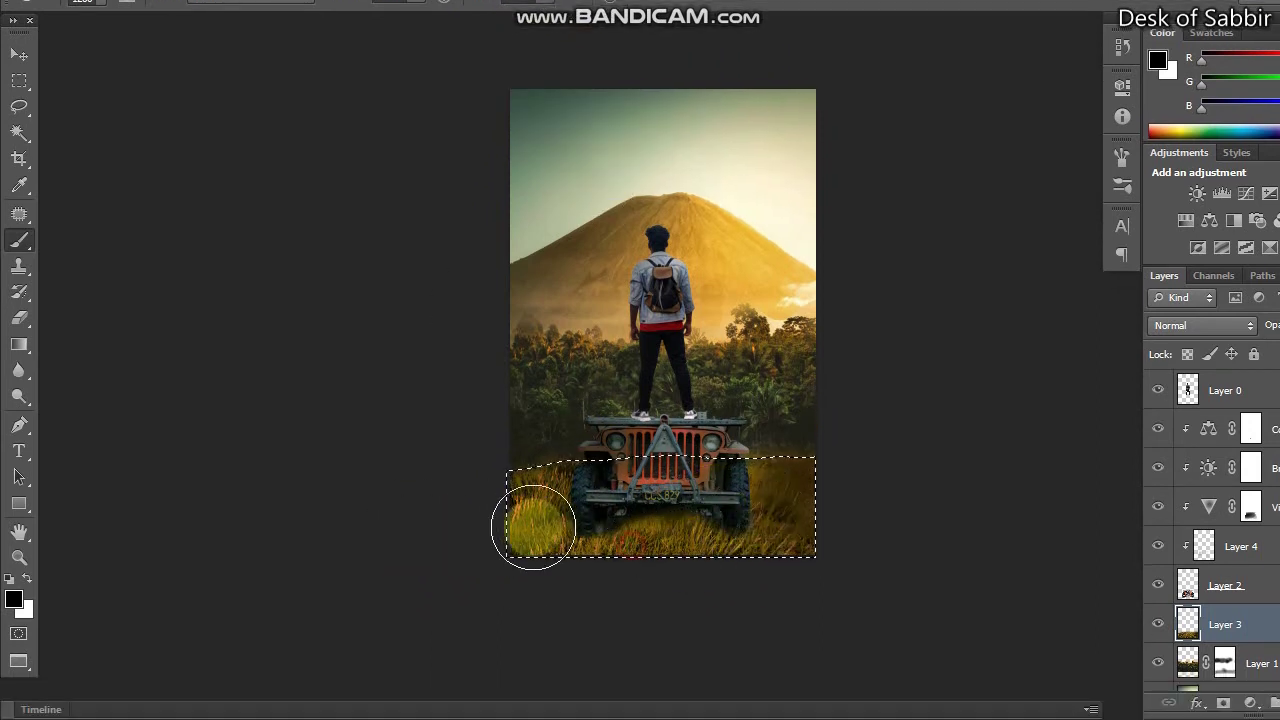
mouse_move(523, 578)
left_mouse_down()
mouse_move(509, 491)
mouse_move(820, 457)
mouse_move(654, 554)
mouse_move(711, 538)
mouse_move(571, 549)
mouse_move(480, 451)
mouse_move(863, 486)
mouse_move(775, 517)
mouse_move(709, 505)
mouse_move(372, 535)
left_mouse_up()
Deselect, reload the grass selection, and darken the grass once more before zooming out
key("ctrl+d")
scroll(700, 520, "up", 1)
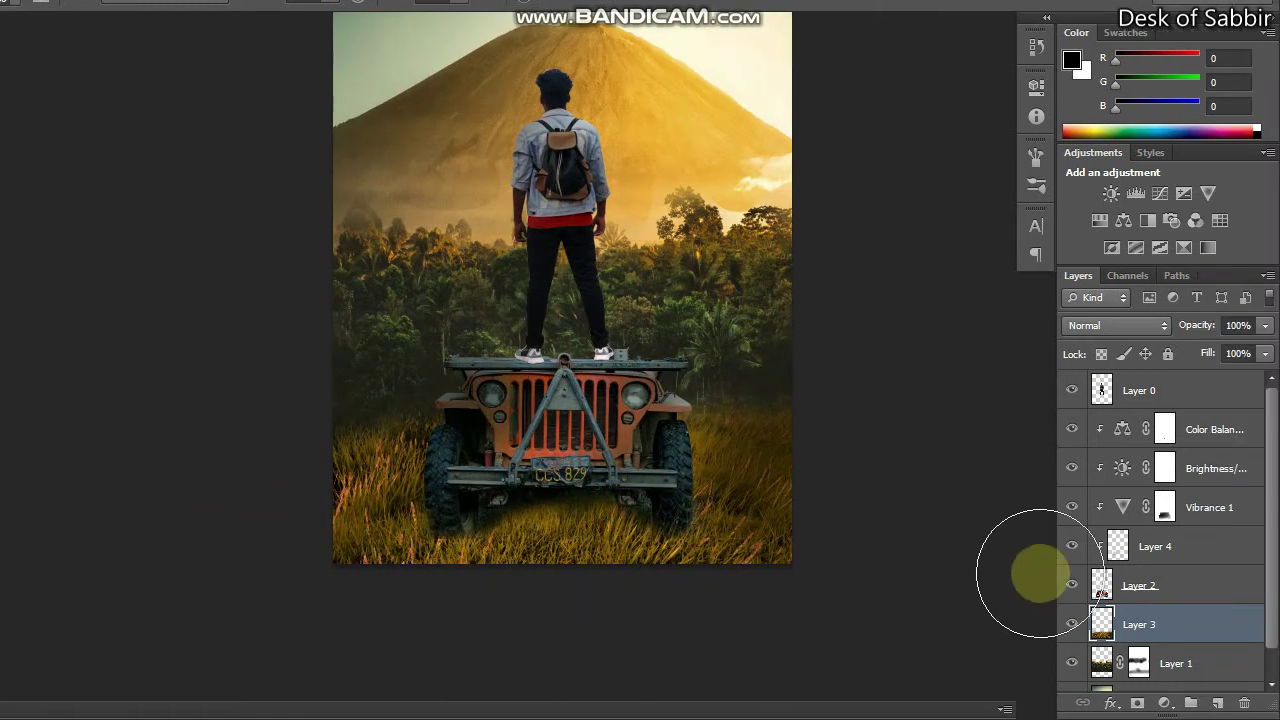
left_click(1101, 624, "ctrl")
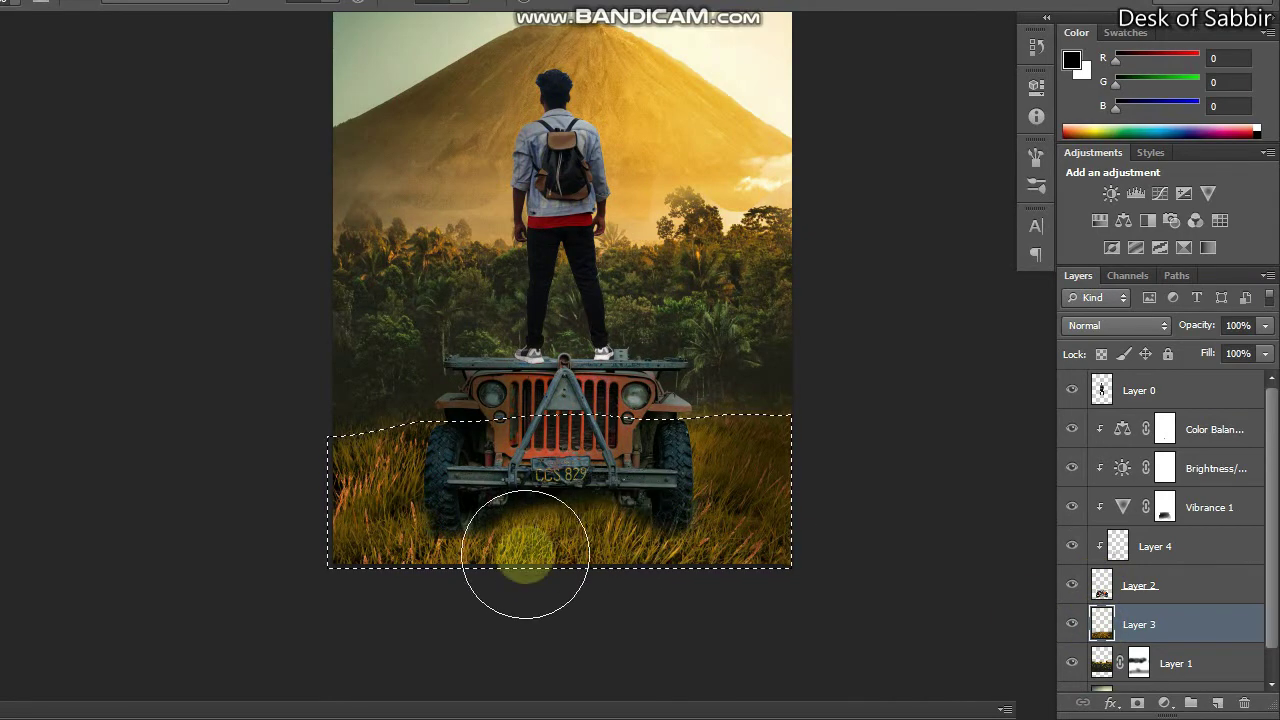
left_click_drag(654, 533, 657, 528)
key("ctrl+minus")
Add a Color Balance layer clipped to Layer 3 with midtones -2, -8, +19
left_click(655, 545)
left_click(1150, 628)
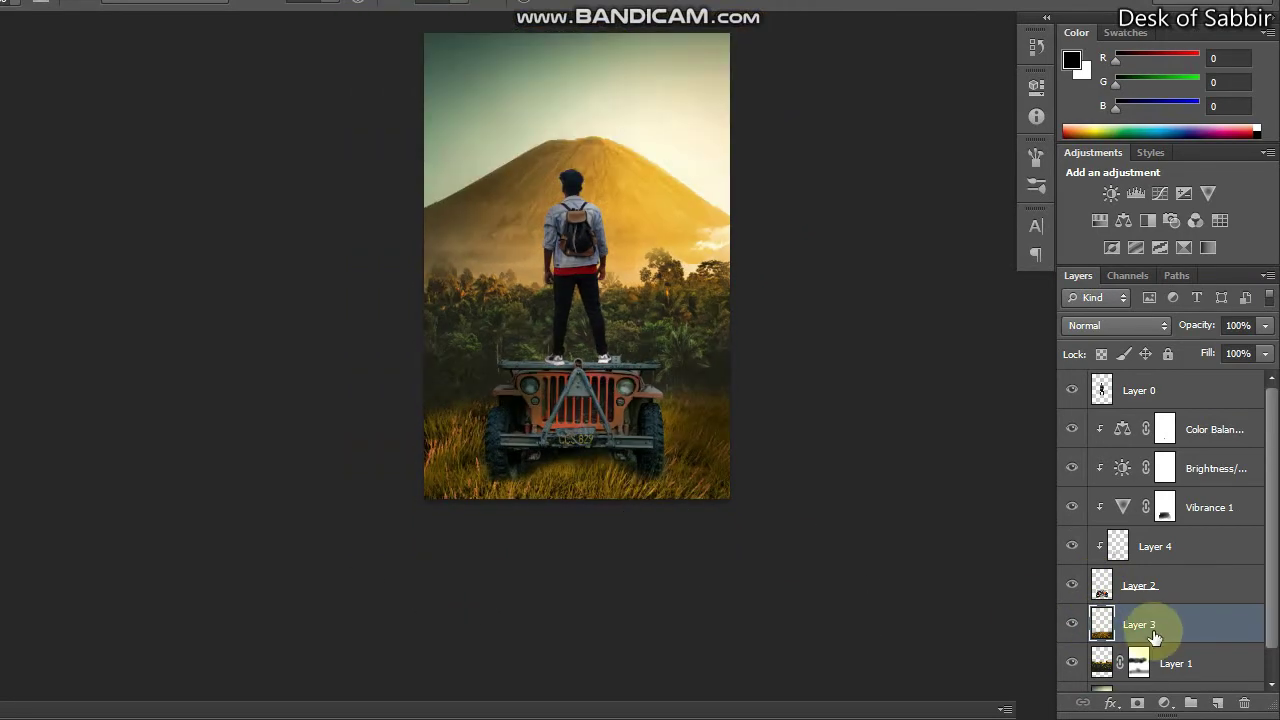
left_click(1164, 703)
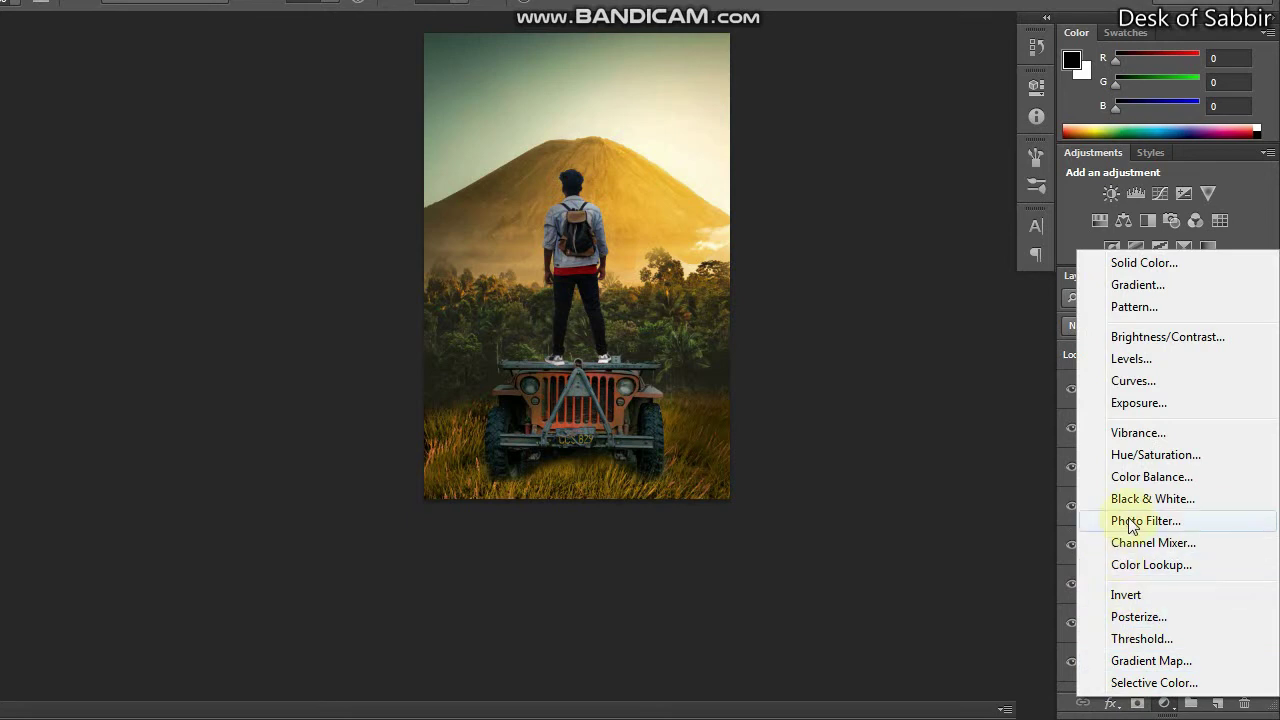
left_click(1131, 476)
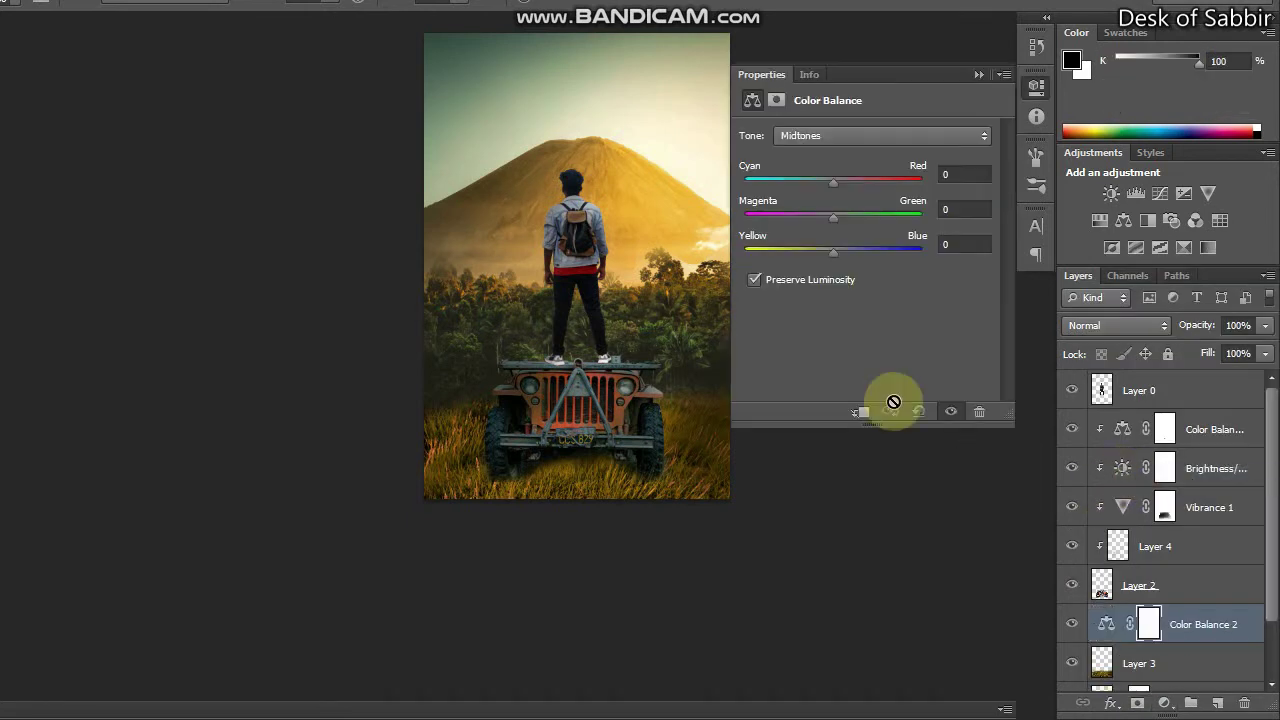
left_click(858, 413)
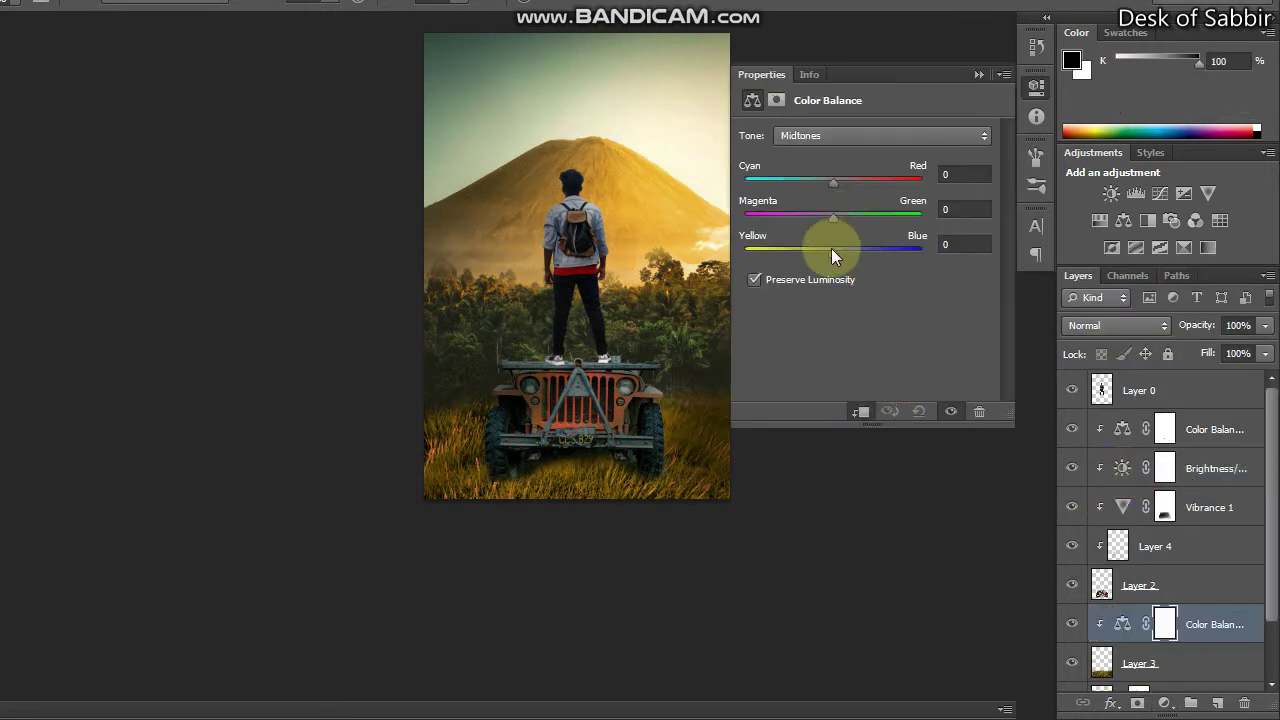
mouse_move(831, 248)
left_mouse_down()
mouse_move(854, 251)
mouse_move(839, 214)
mouse_move(827, 217)
left_mouse_up()
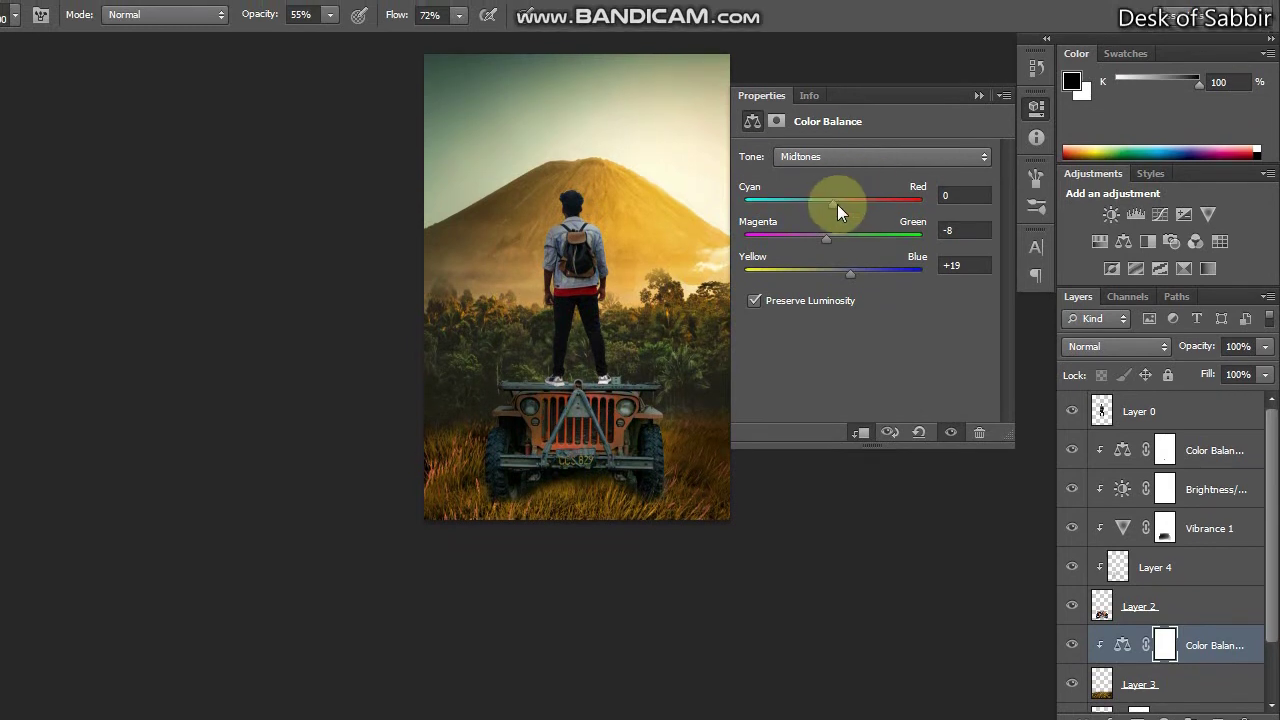
mouse_move(837, 204)
left_mouse_down()
mouse_move(862, 206)
mouse_move(829, 206)
left_mouse_up()
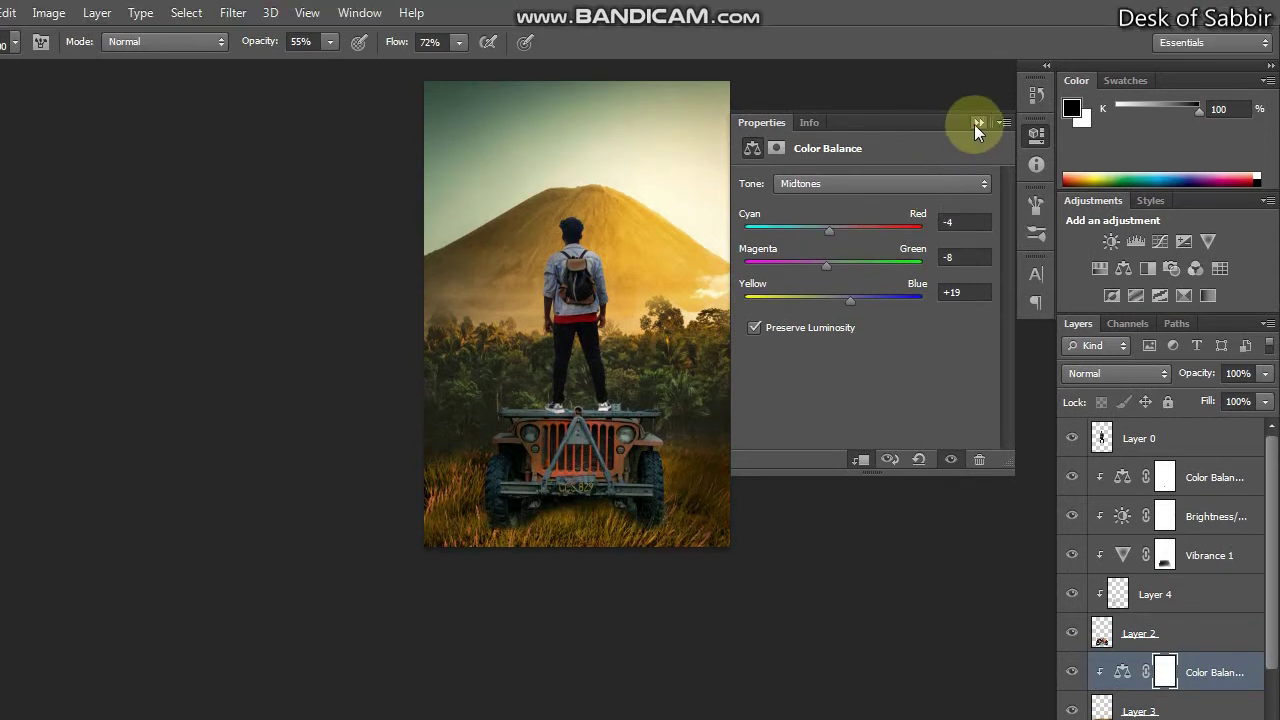
left_click(977, 122)
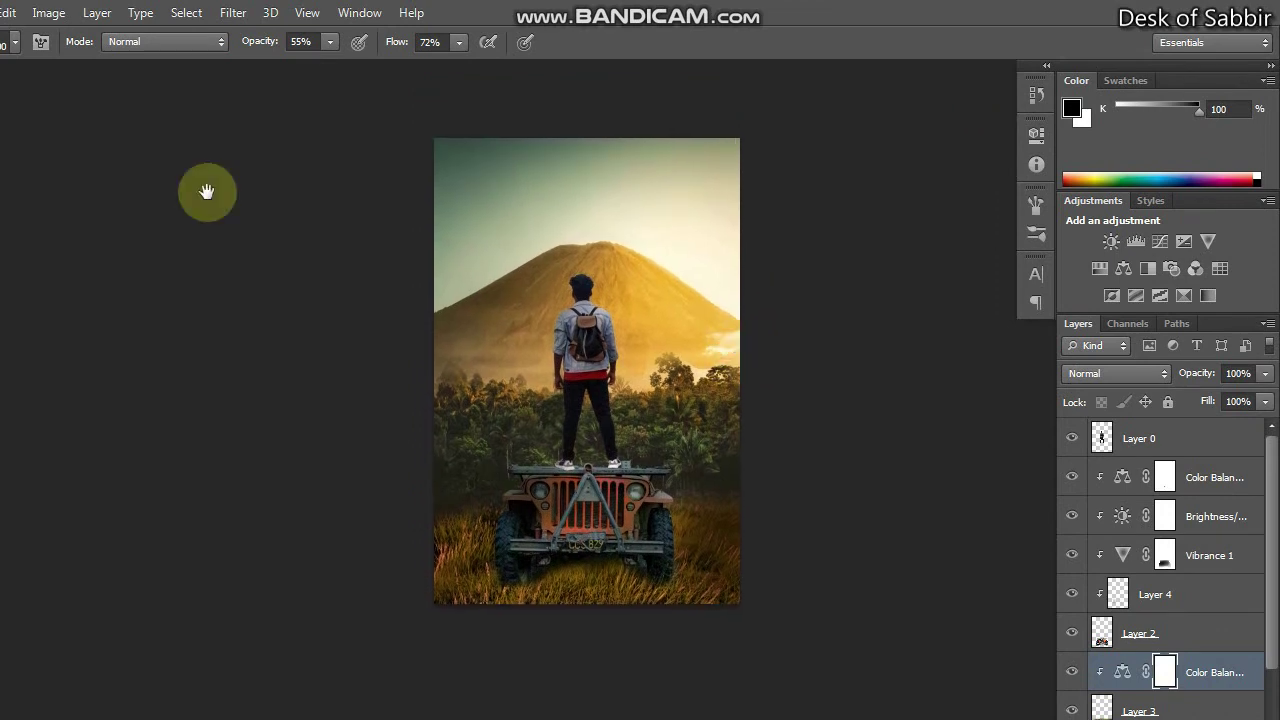
Toggle full-screen view to review the poster, then restore the panels
key("f")
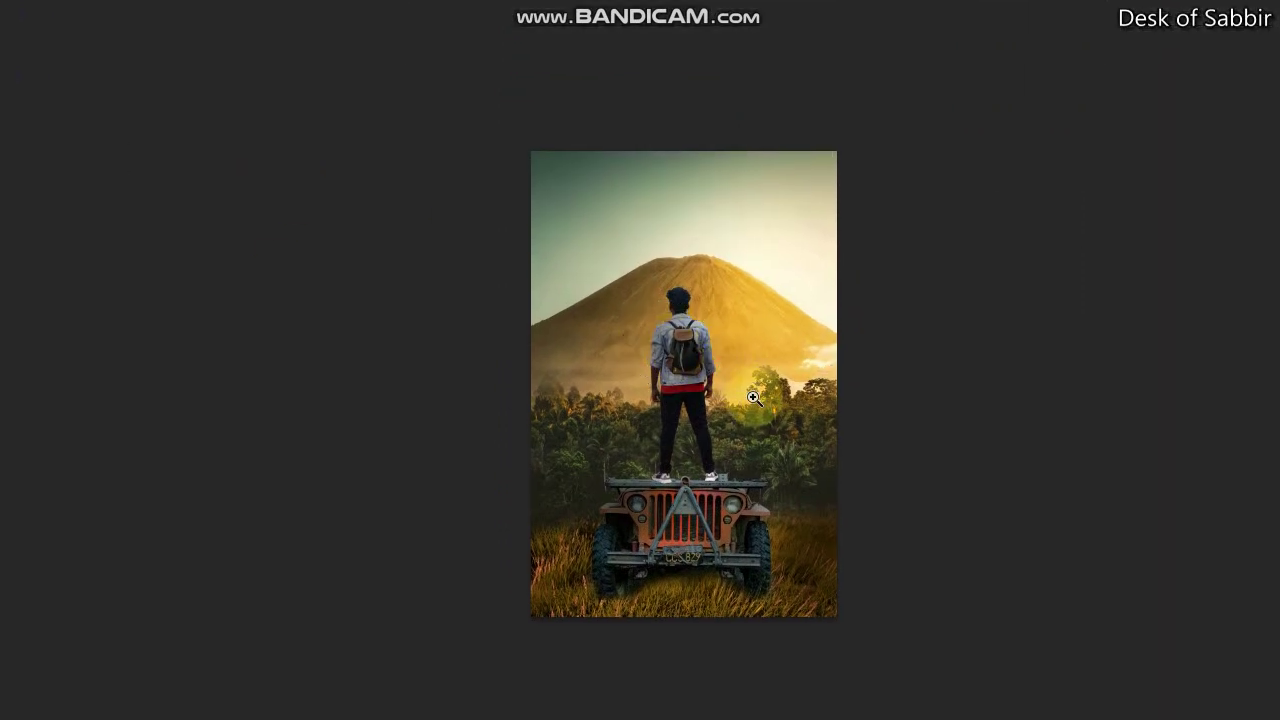
left_click(754, 398)
key("b")
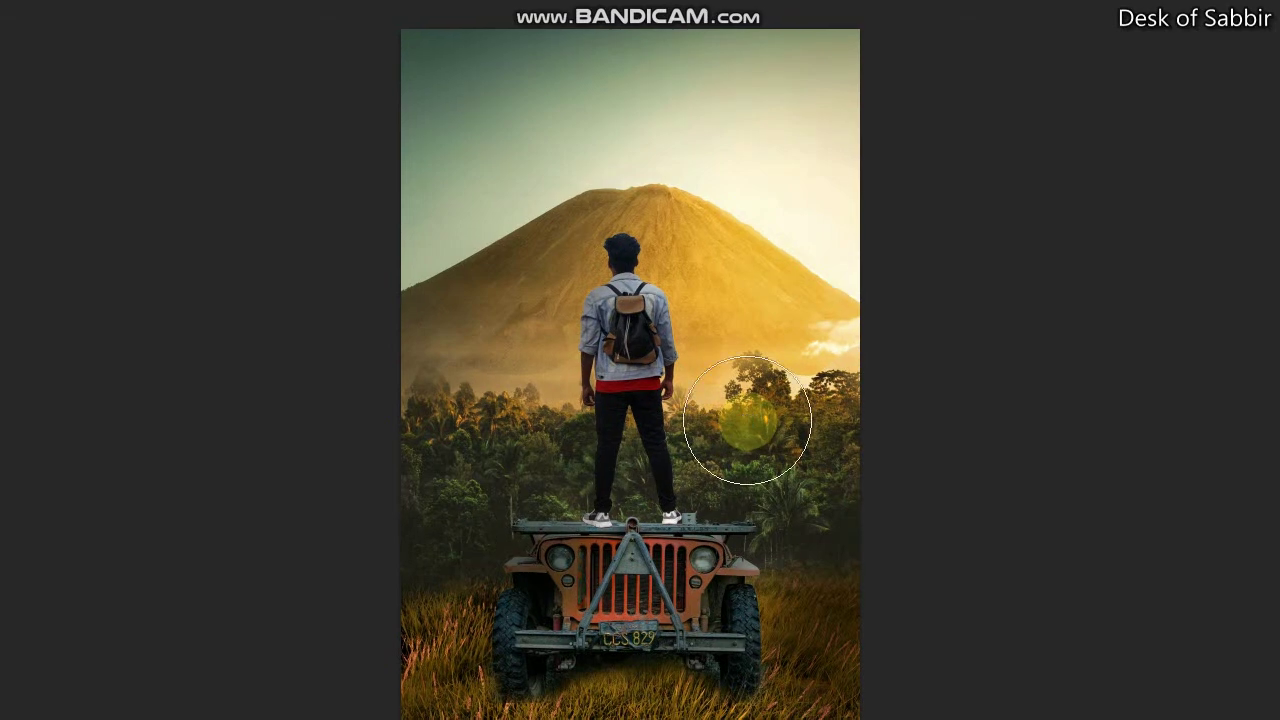
key("f")
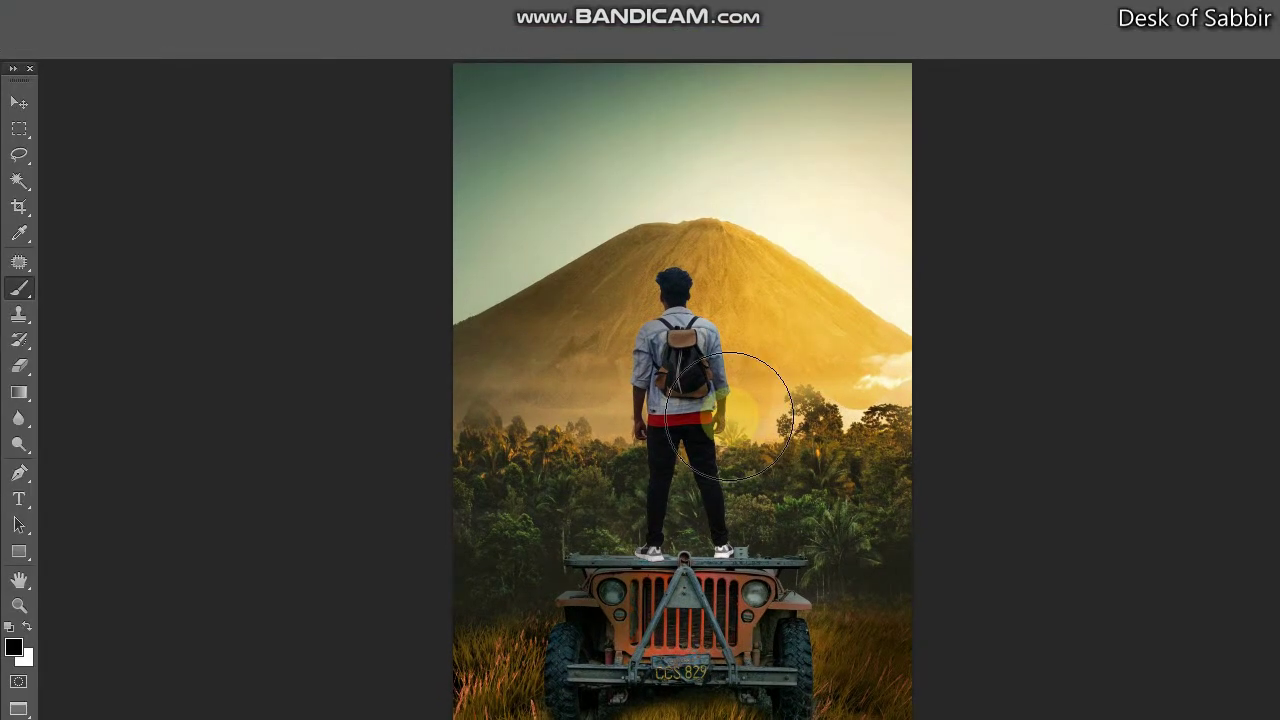
key("f")
key("Tab")
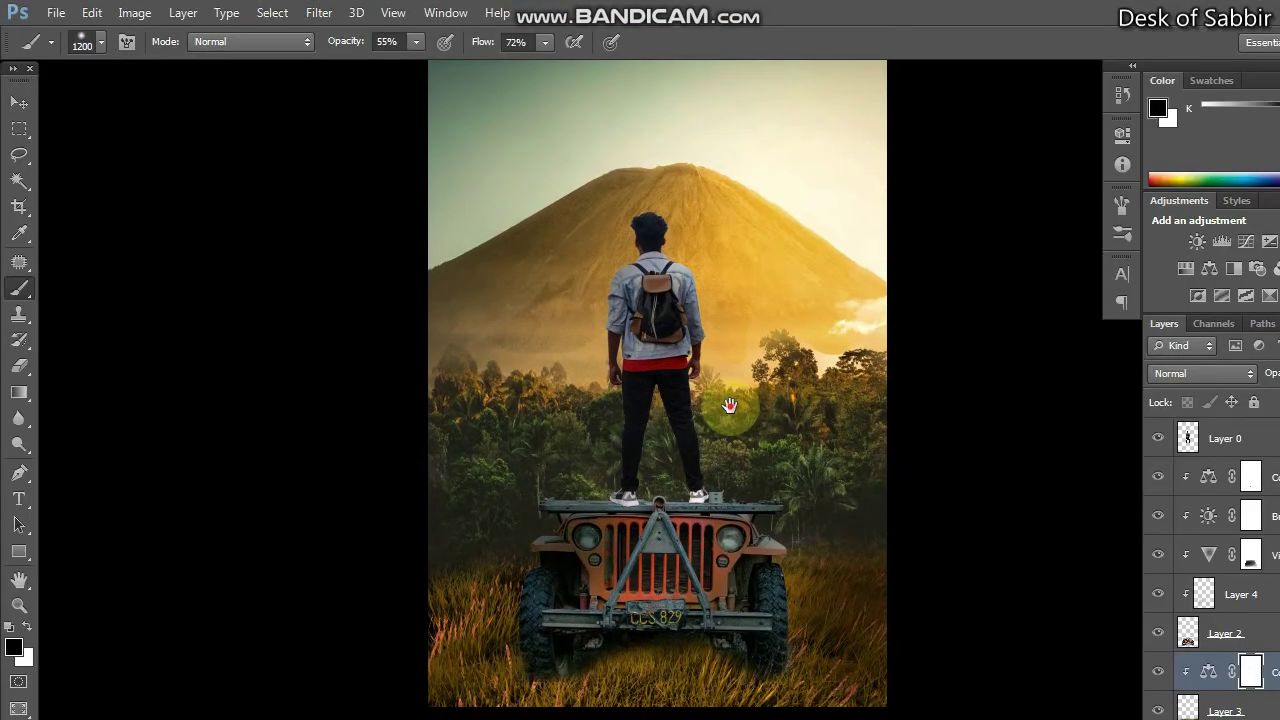
Bring up the Open dialog showing the MOVISE POSTER folder
left_click_drag(730, 405, 732, 455)
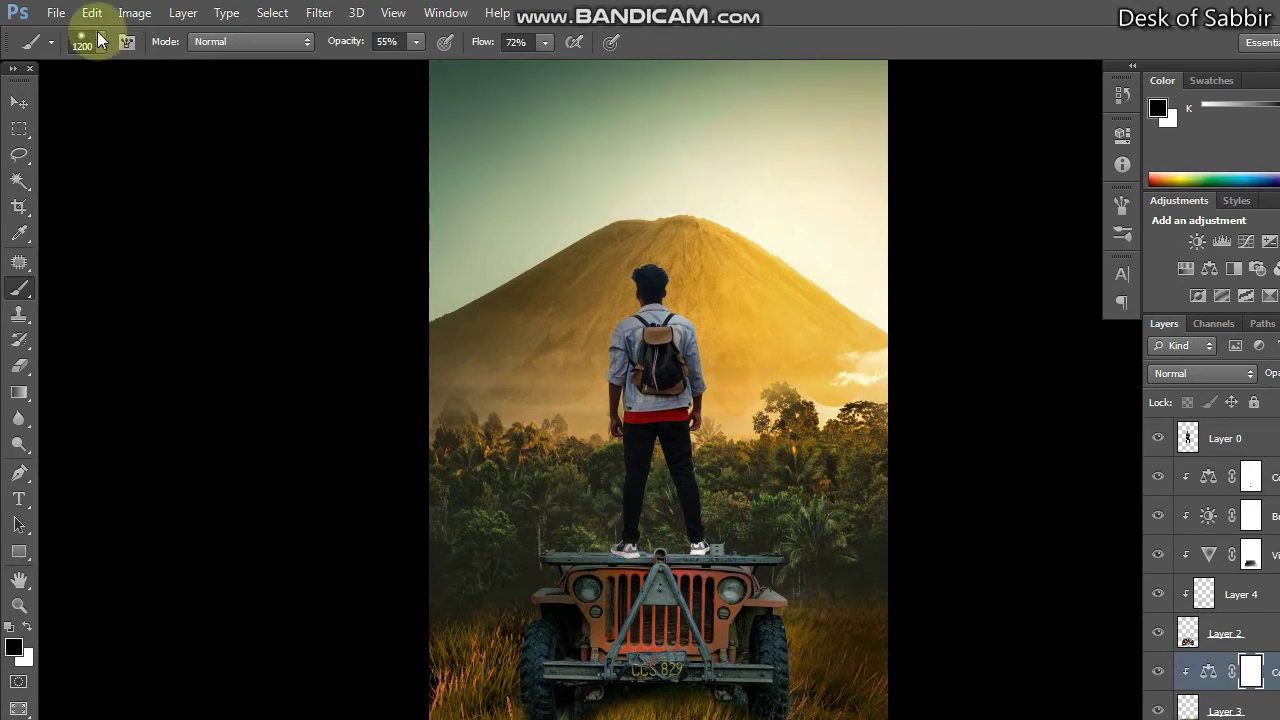
left_click(56, 12)
left_click(62, 48)
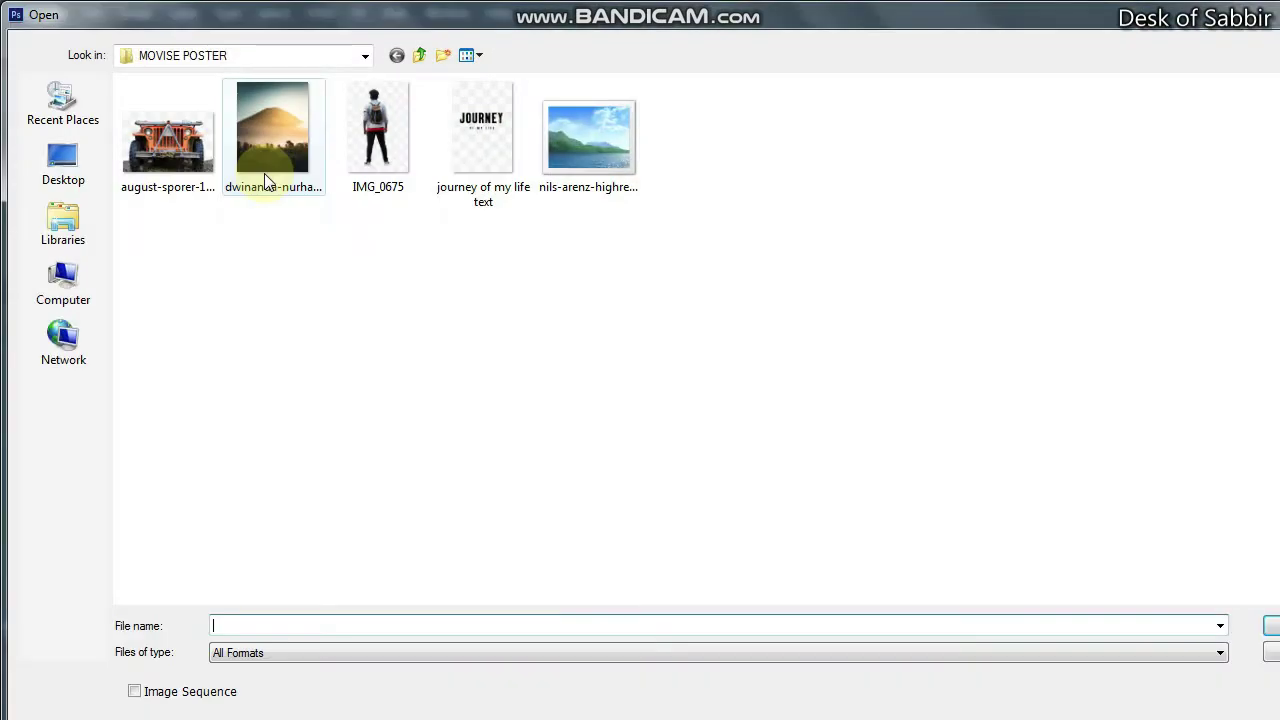
Open journey of my life text.png and drag its title layer onto the mountain image
left_click(480, 123)
left_click(1207, 578)
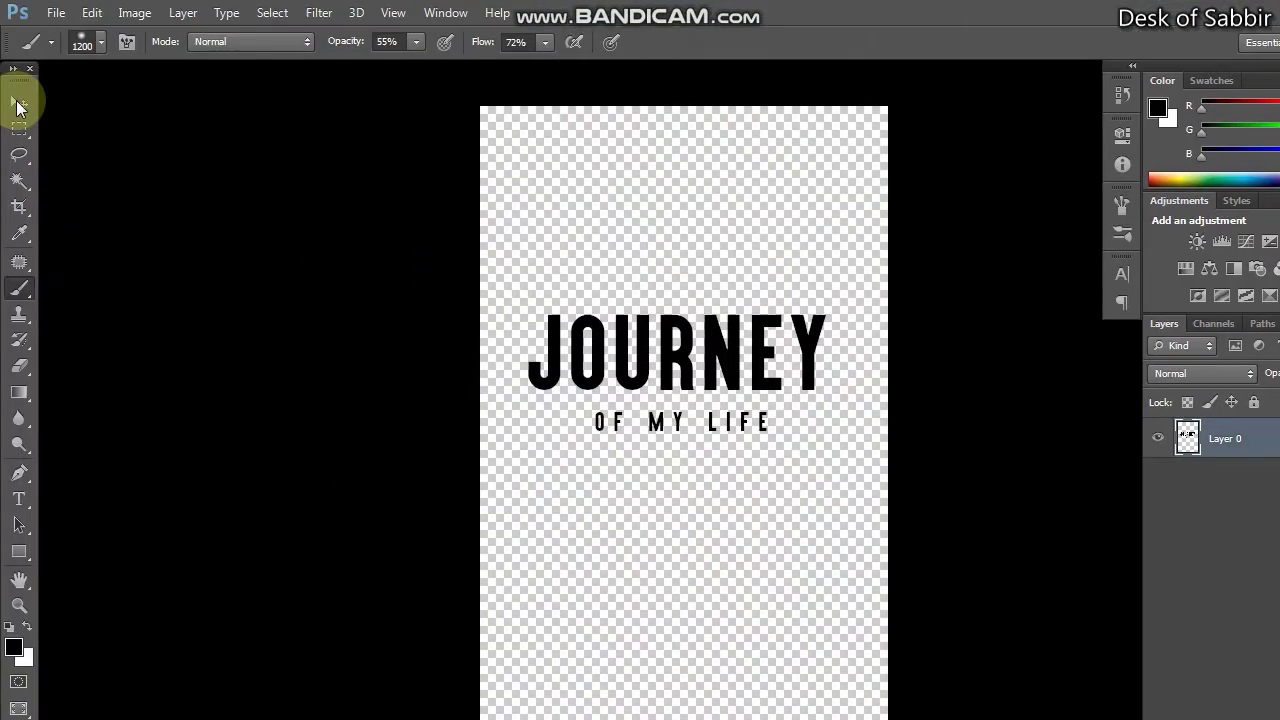
left_click(22, 106)
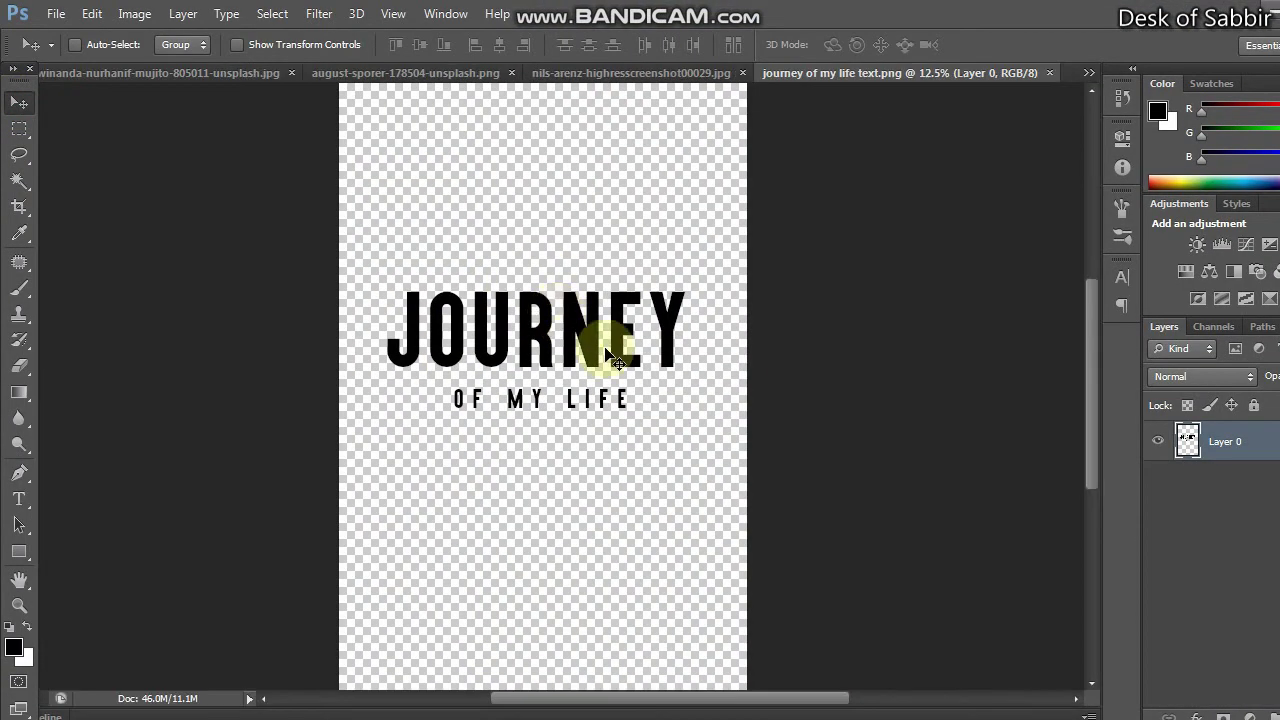
mouse_move(600, 337)
left_mouse_down()
mouse_move(89, 89)
mouse_move(546, 200)
left_mouse_up()
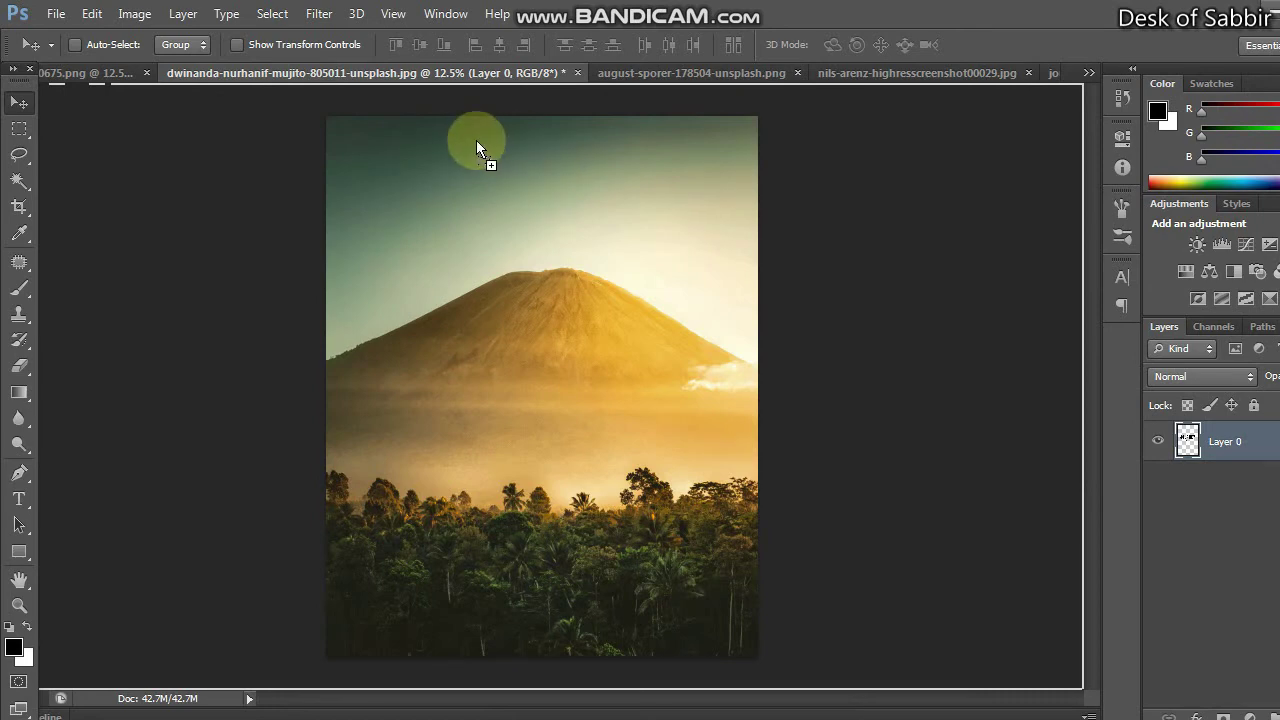
left_click_drag(476, 143, 610, 223)
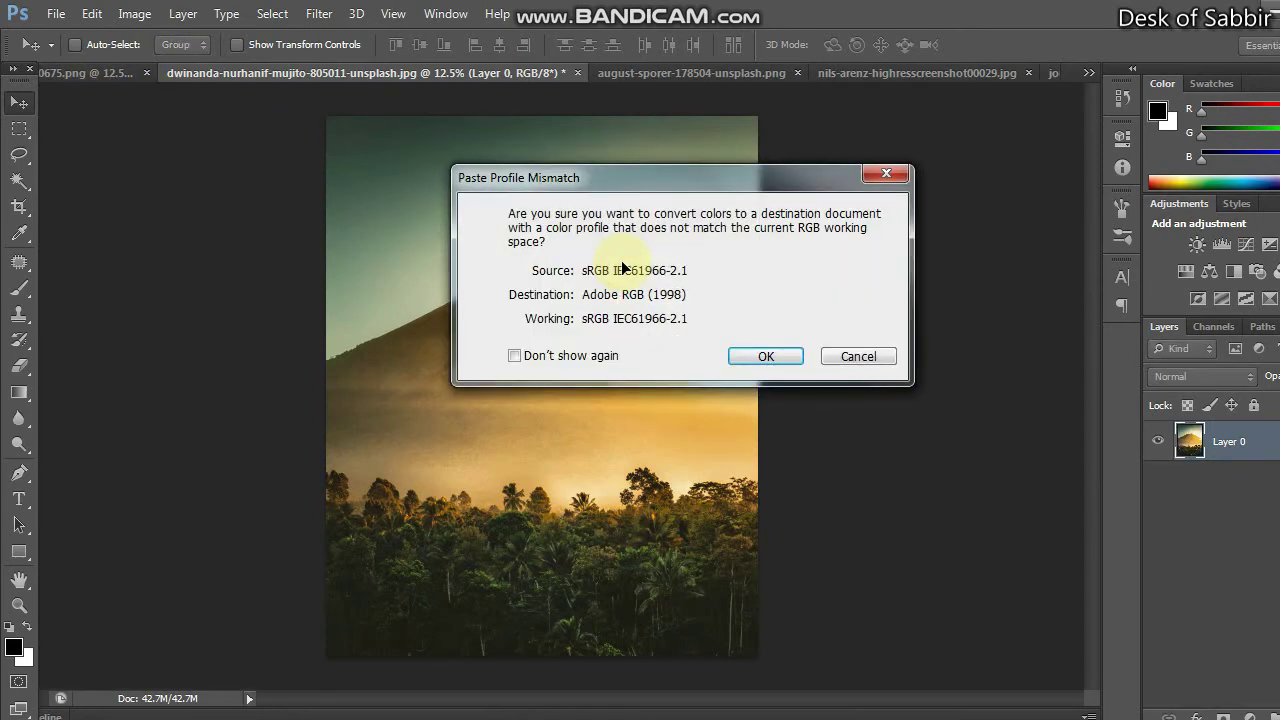
key("Return")
key("ctrl+minus")
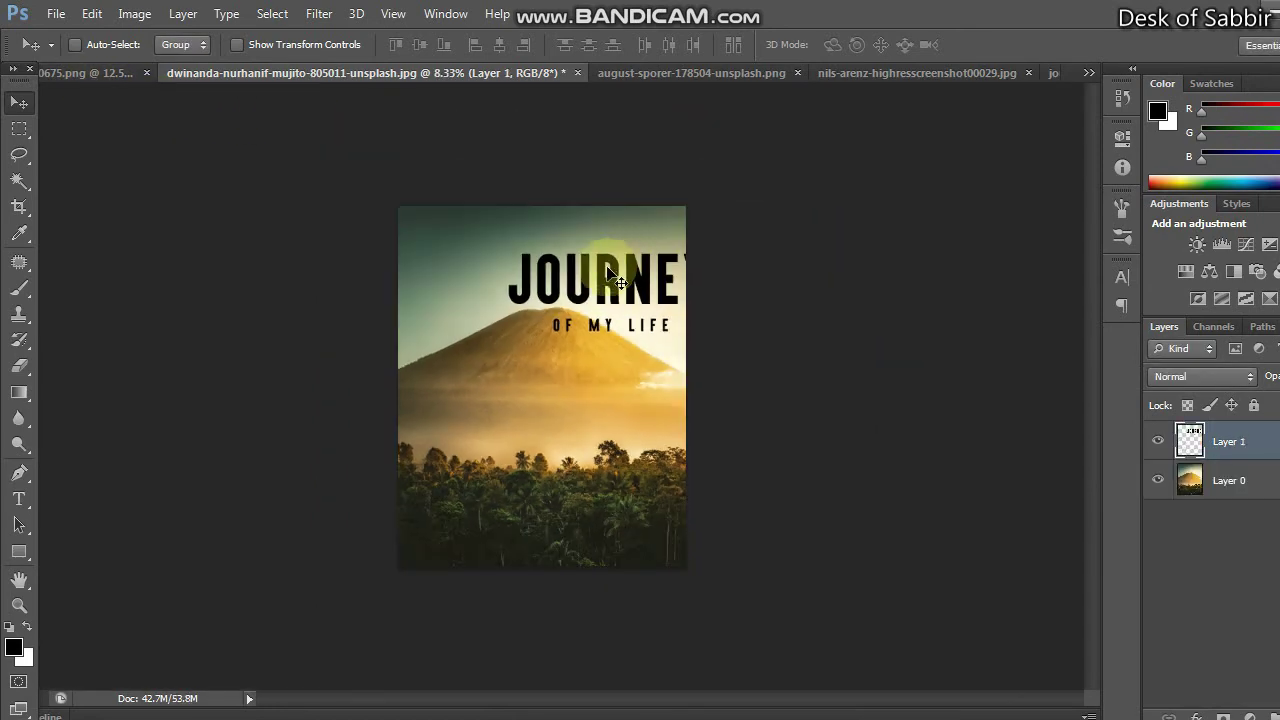
left_click_drag(610, 272, 528, 277)
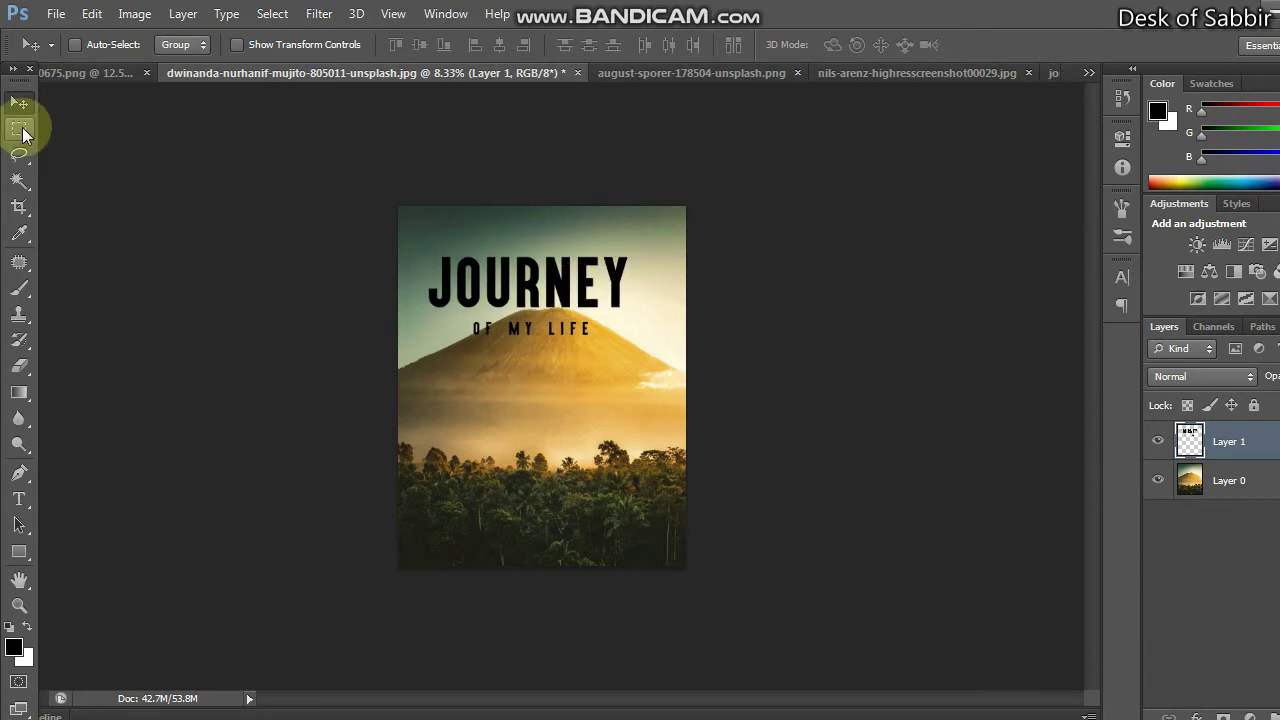
Marquee-cut the title from the mountain image and close that document without saving
left_click(24, 134)
left_click_drag(384, 200, 817, 439)
key("ctrl+x")
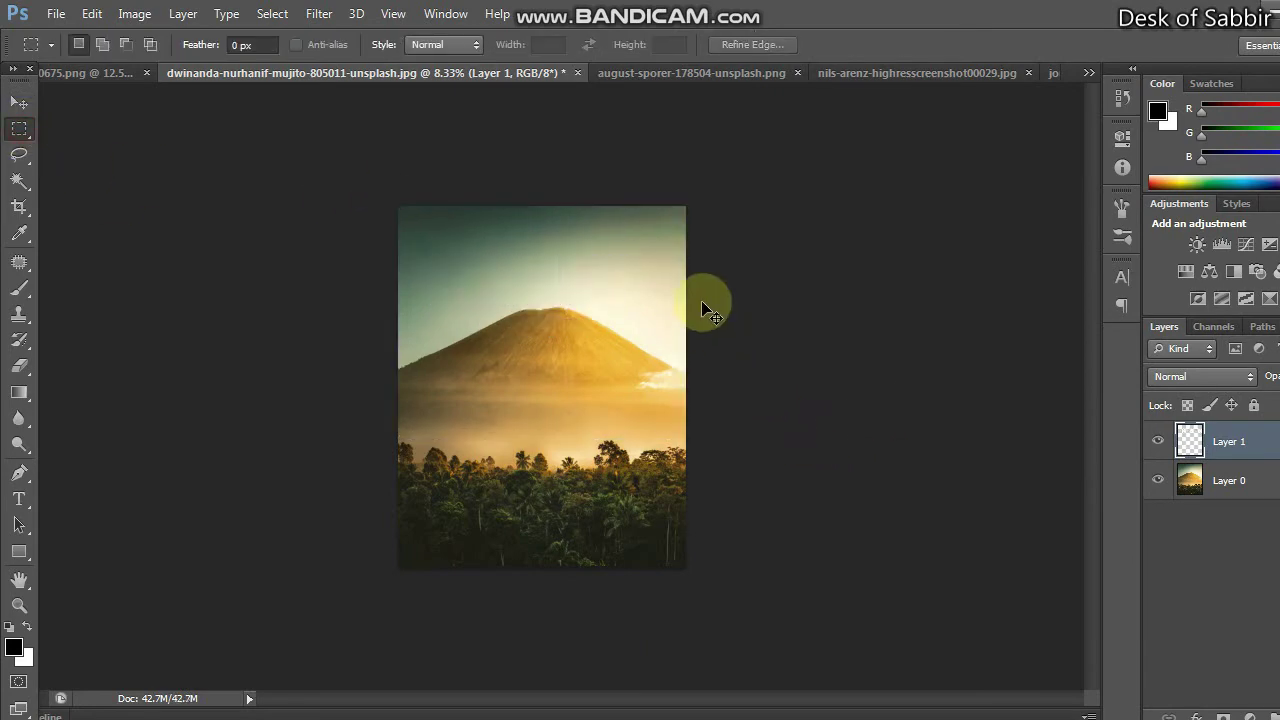
key("ctrl+w")
left_click(657, 278)
Drag the title into the poster and move it to the top, nudging it right and up
left_click_drag(743, 350, 655, 330)
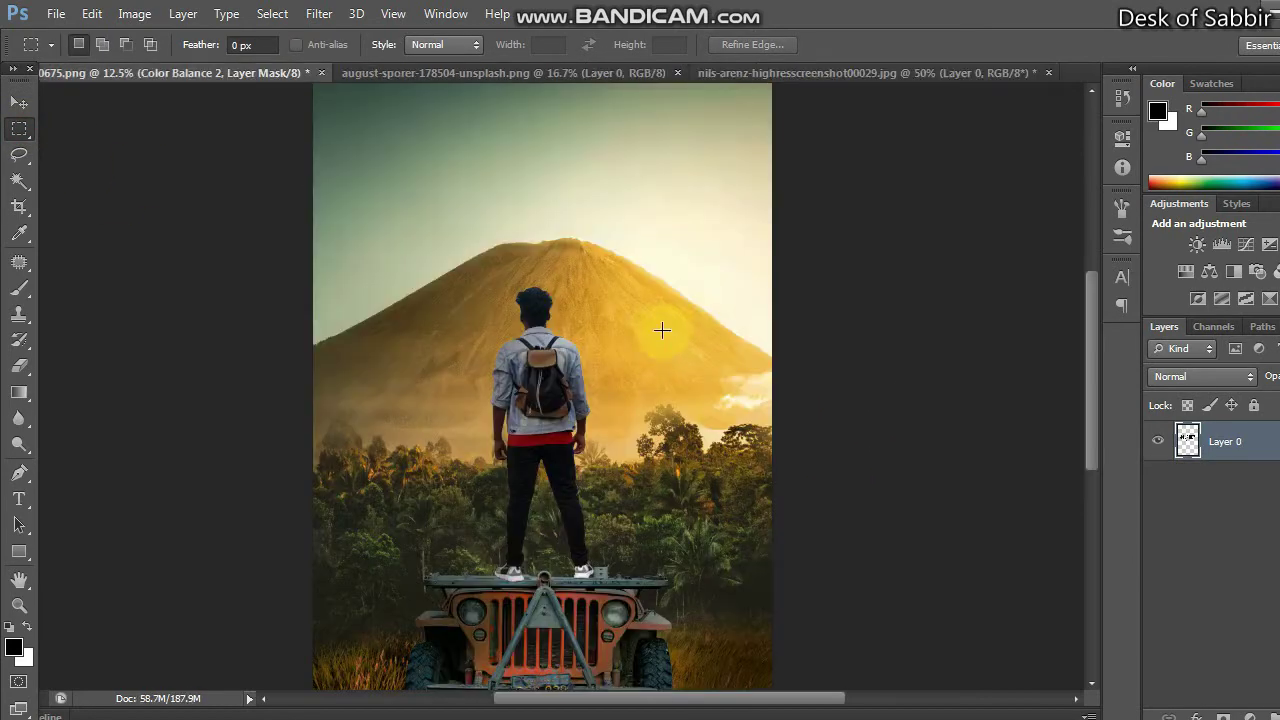
left_click(20, 104)
left_click(514, 291)
key("ctrl+minus")
key("f")
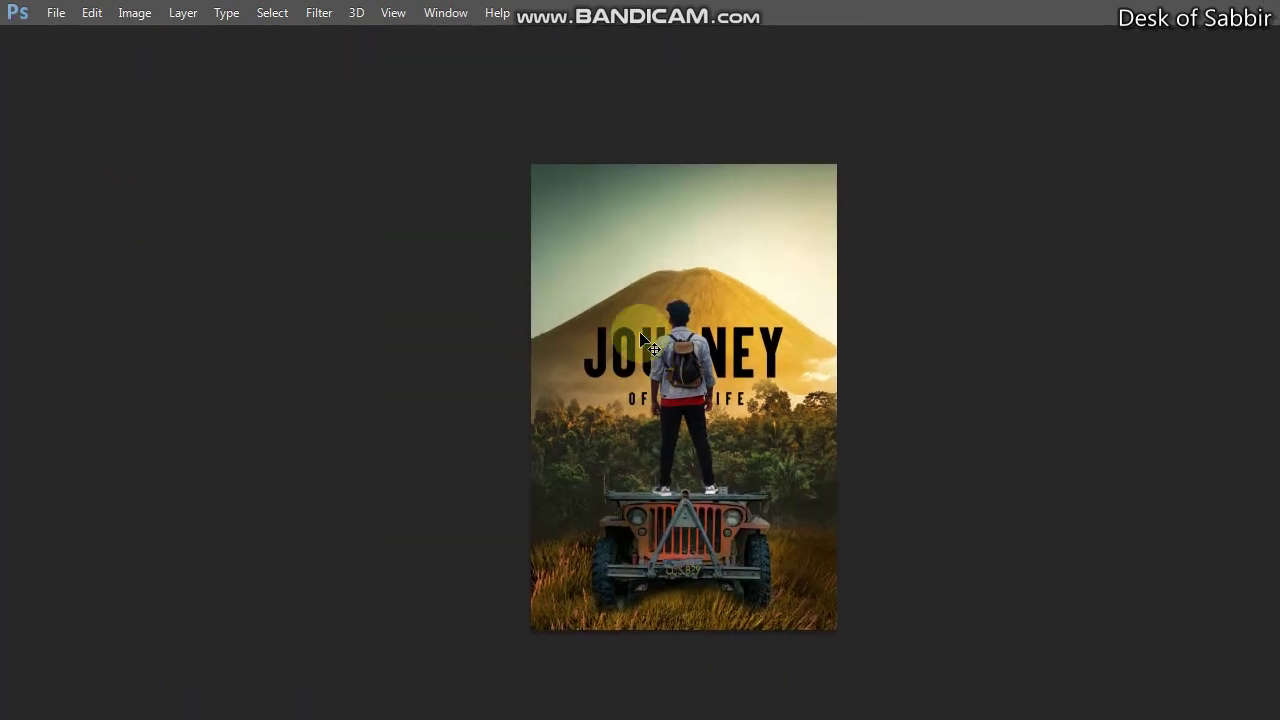
scroll(760, 393, "up", 1)
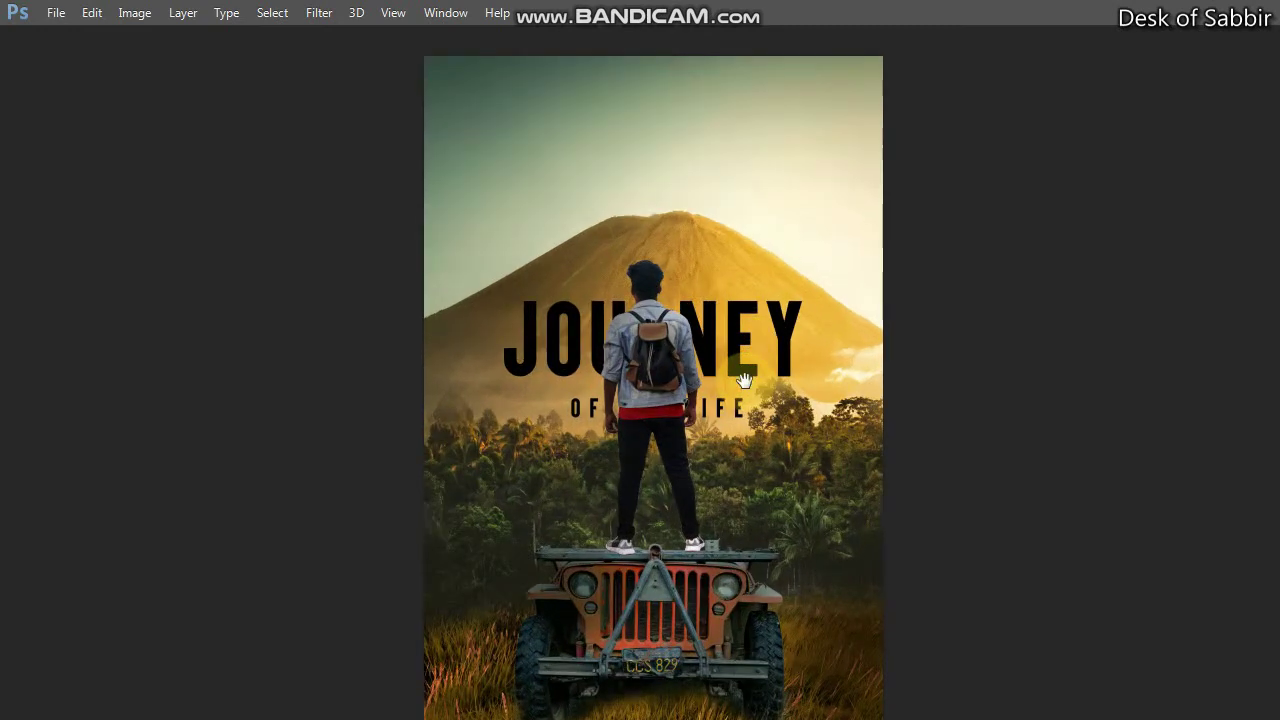
mouse_move(709, 347)
left_mouse_down()
mouse_move(716, 138)
mouse_move(704, 136)
left_mouse_up()
key("Right")
key("Right")
key("Right")
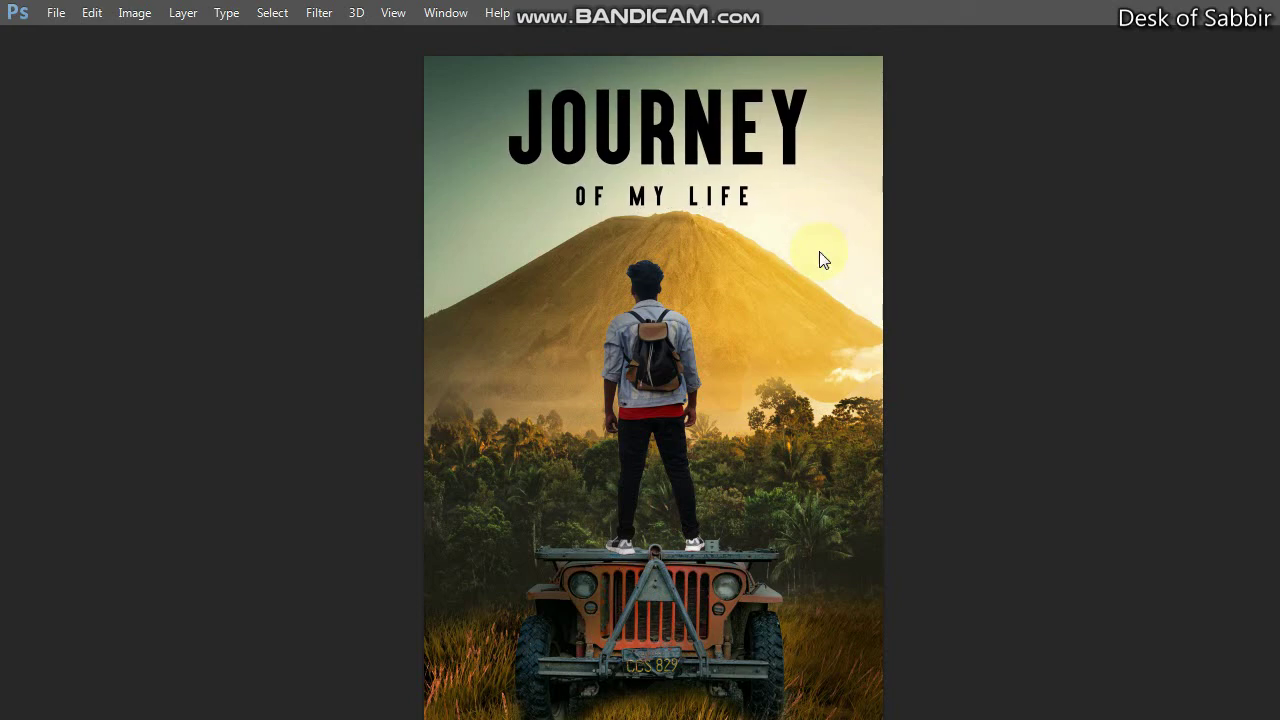
key("Right")
key("Up")
Raise the title a little more and scale it down slightly with Free Transform
key("f")
key("f")
key("Tab")
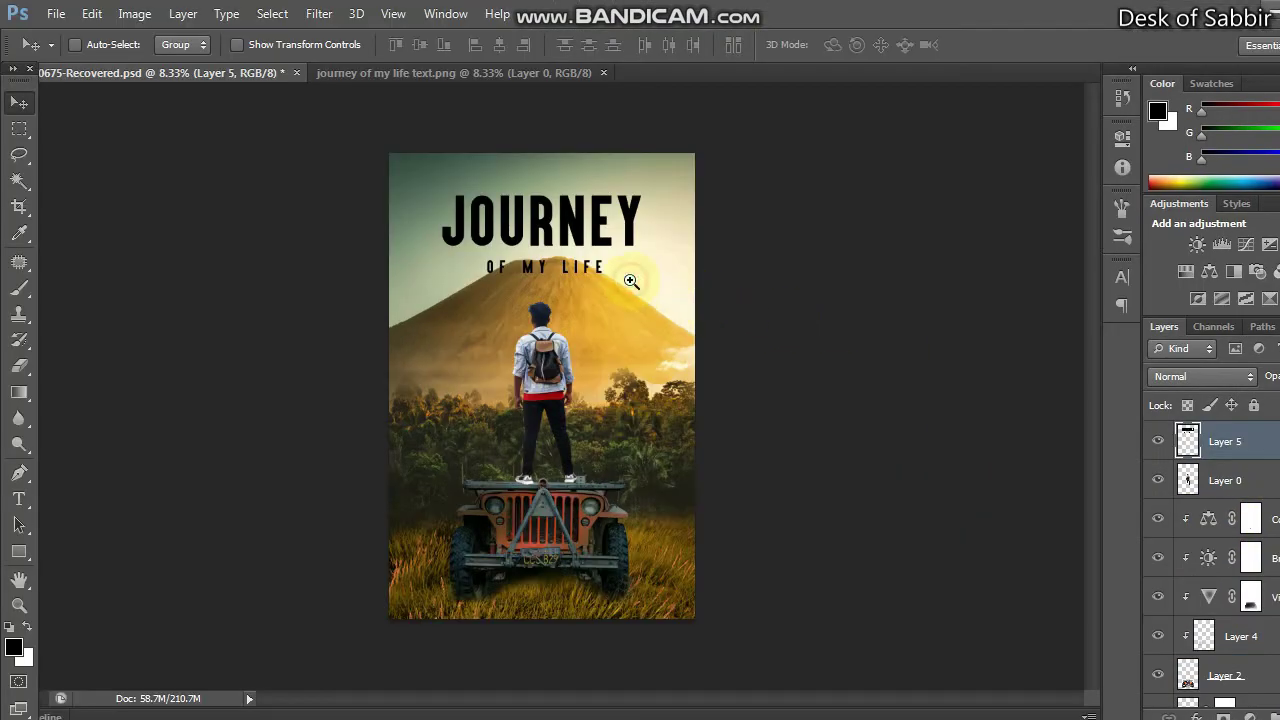
scroll(675, 287, "up", 1)
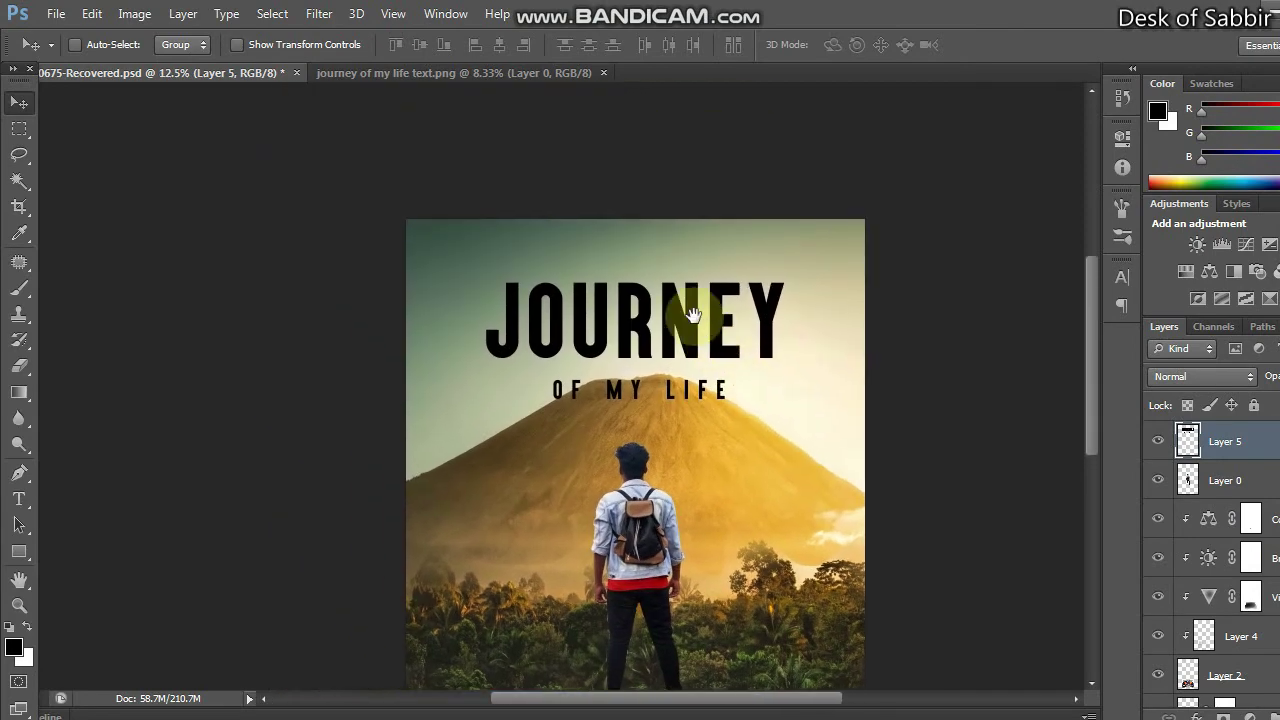
key("Tab")
key("f")
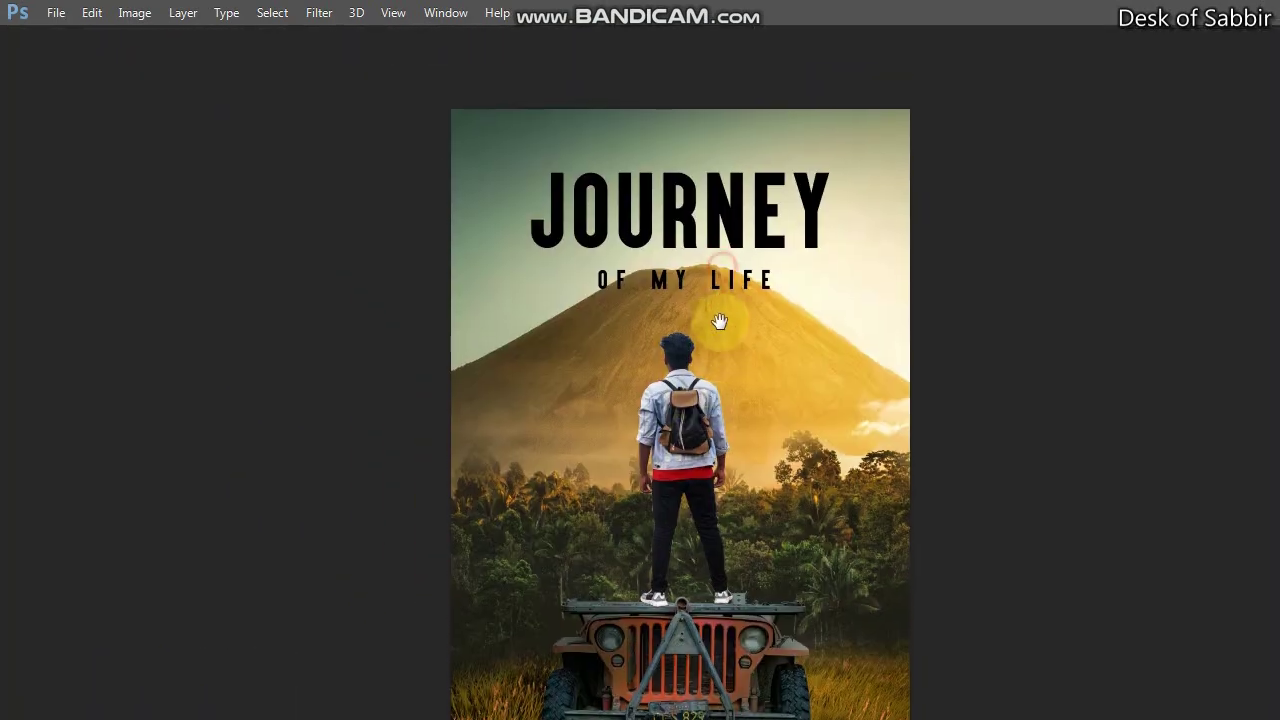
left_click(717, 260)
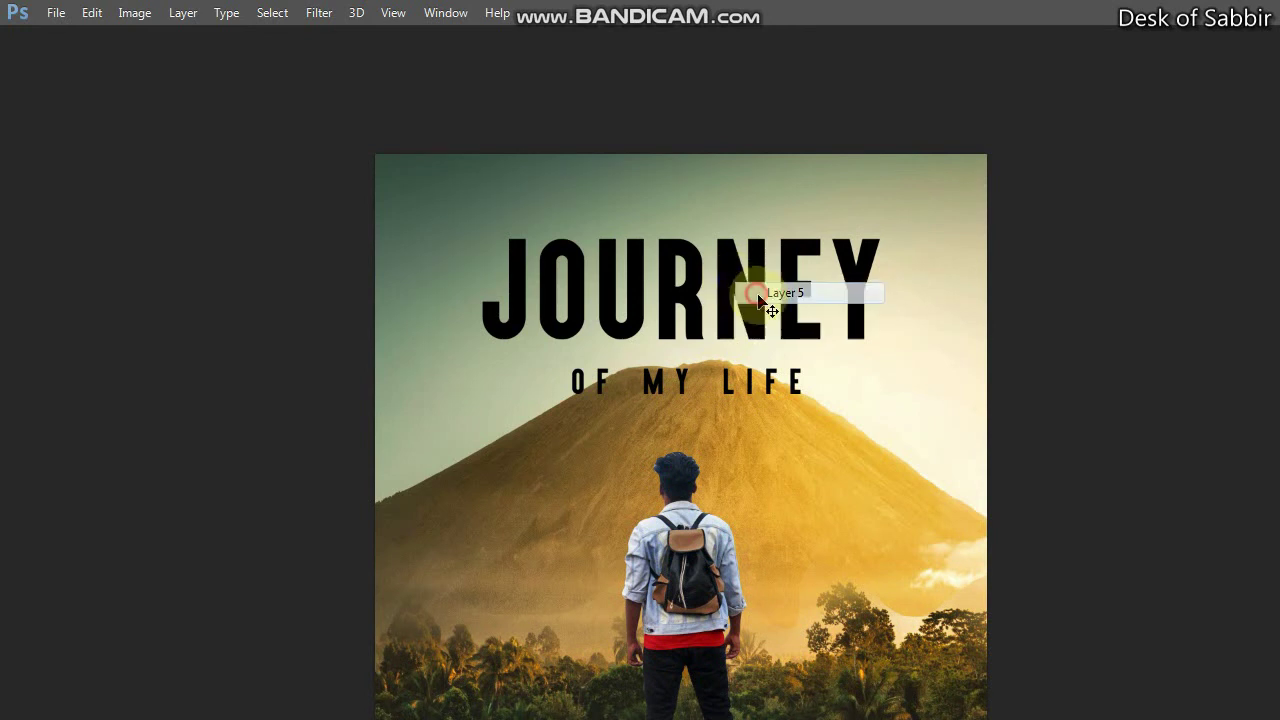
left_click_drag(747, 272, 747, 228)
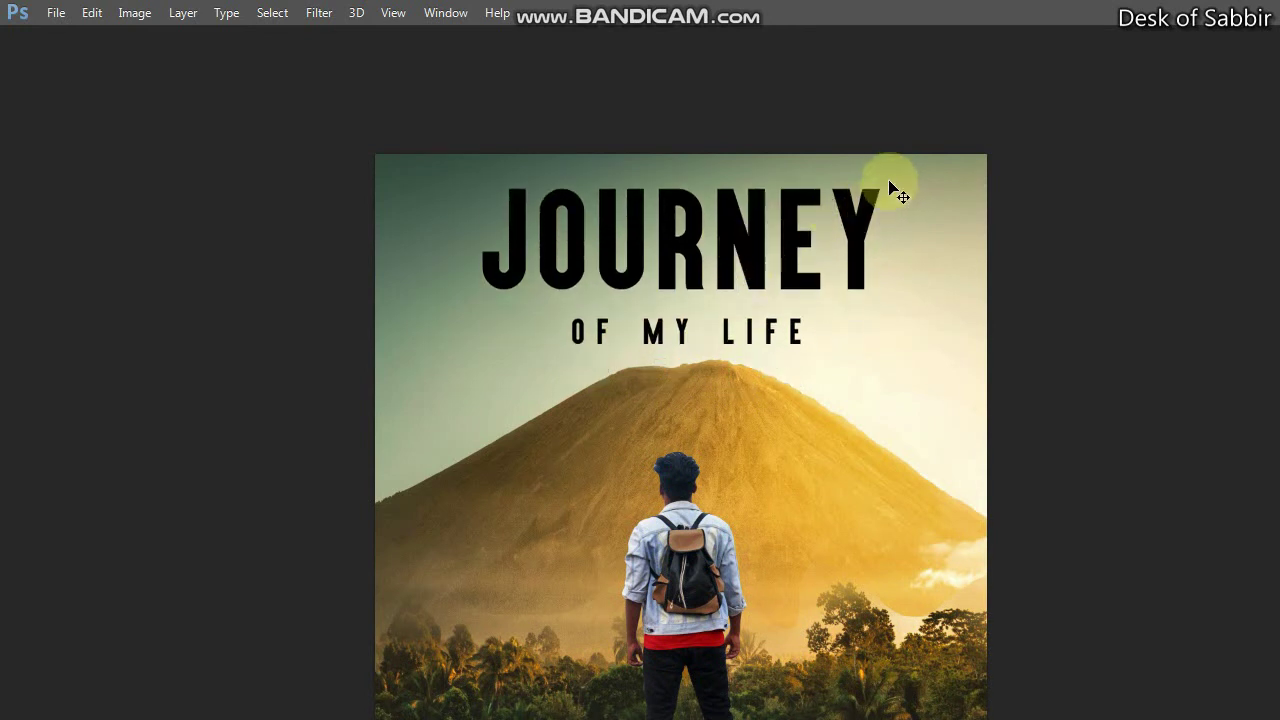
key("ctrl+t")
left_click_drag(878, 188, 862, 197)
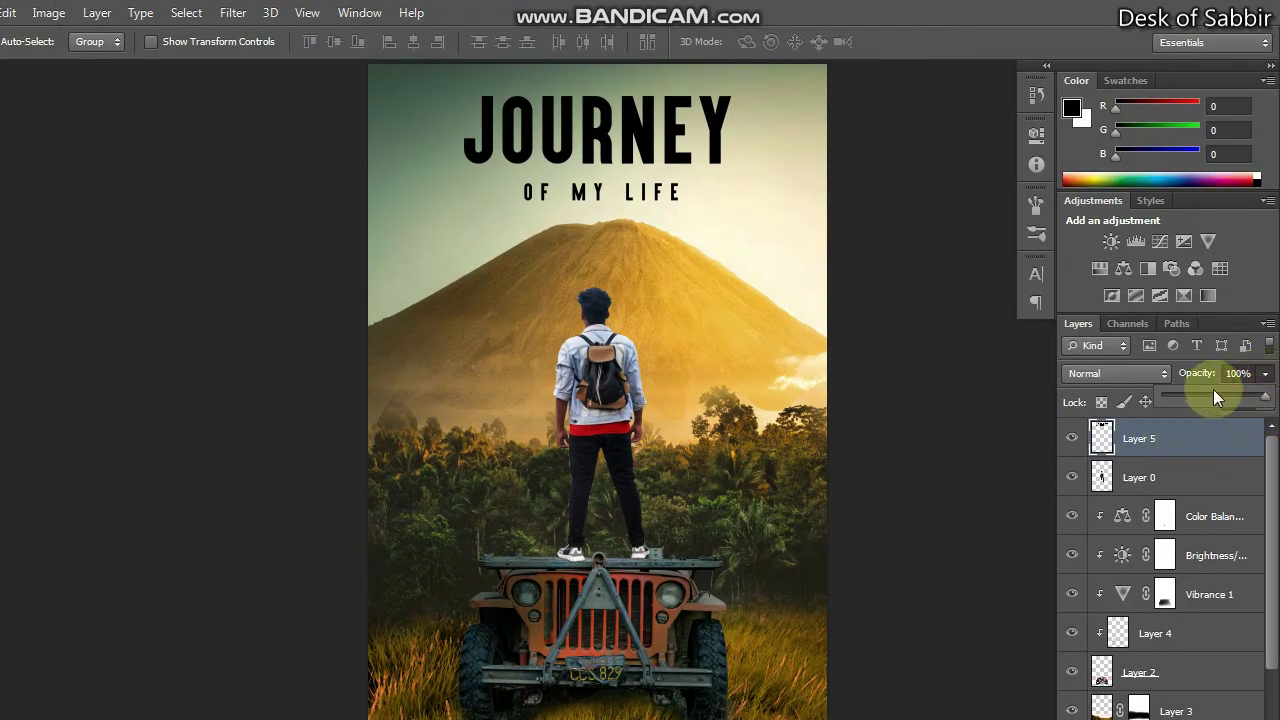
Set the title layer's opacity to 45% and nudge it into its final position
mouse_move(1201, 392)
left_mouse_down()
mouse_move(1191, 397)
mouse_move(1209, 396)
left_mouse_up()
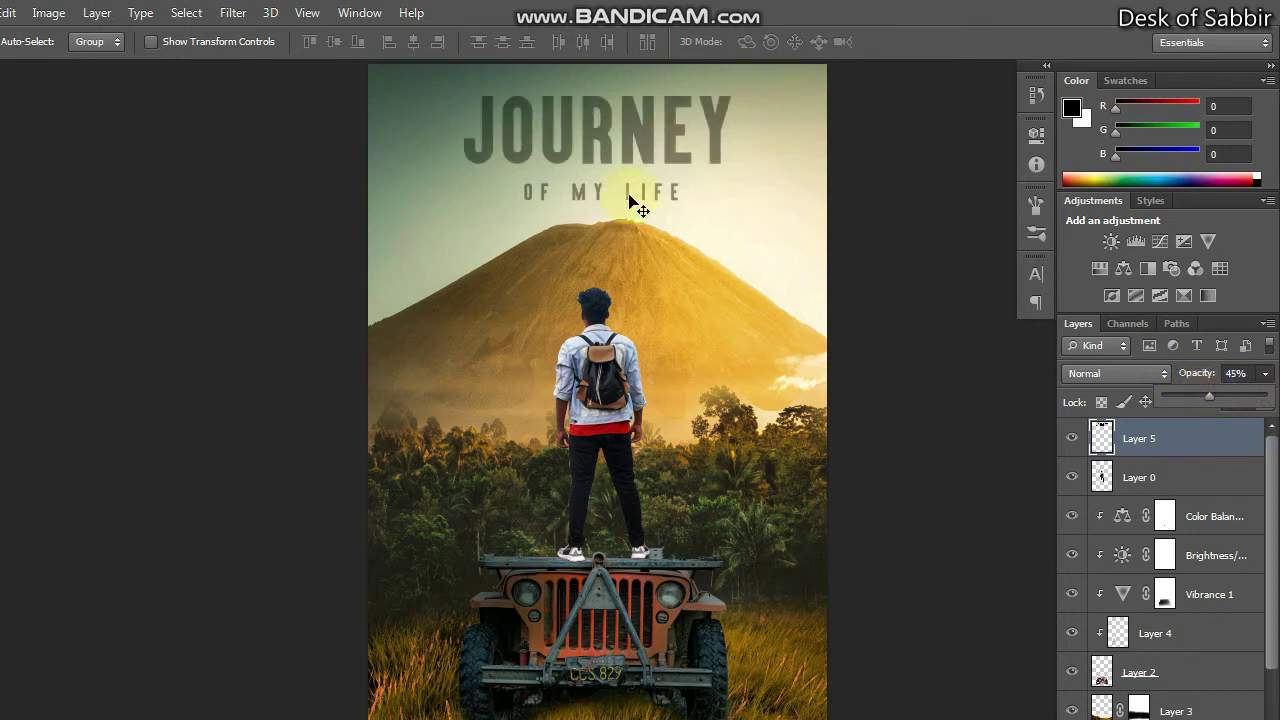
left_click_drag(640, 160, 640, 166)
key("ctrl+minus")
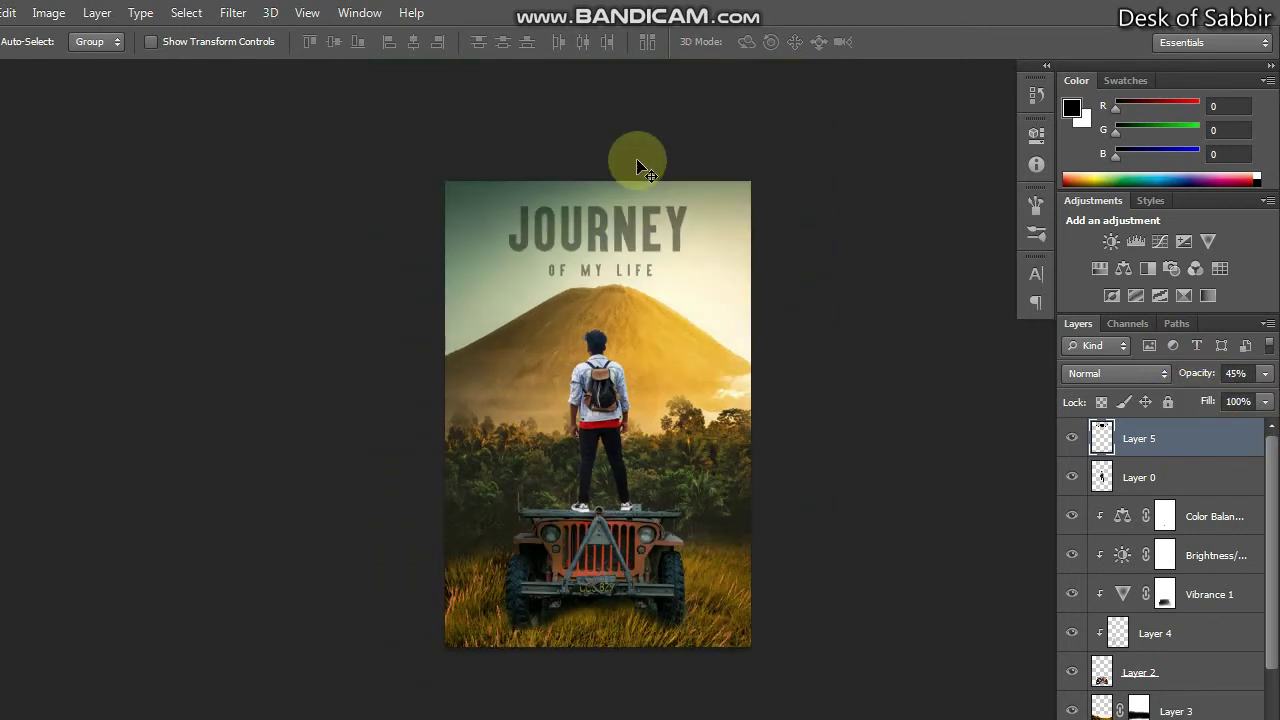
key("Left")
key("Up")
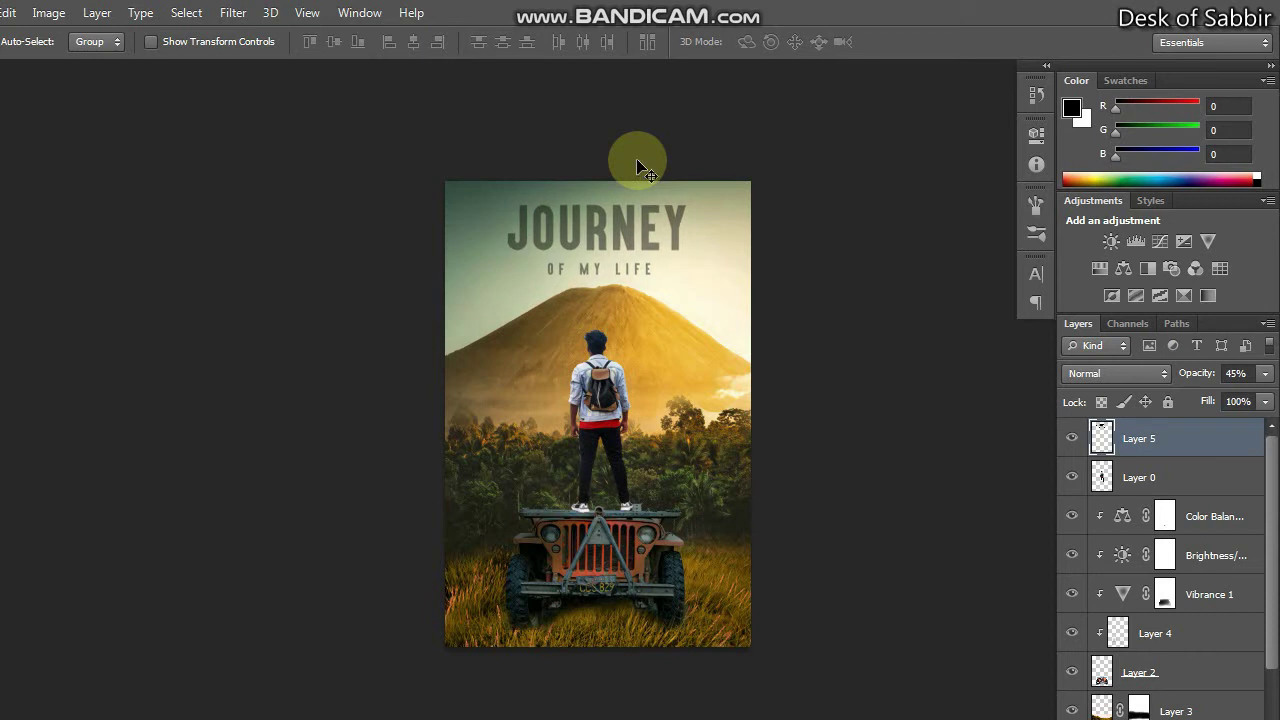
key("Right")
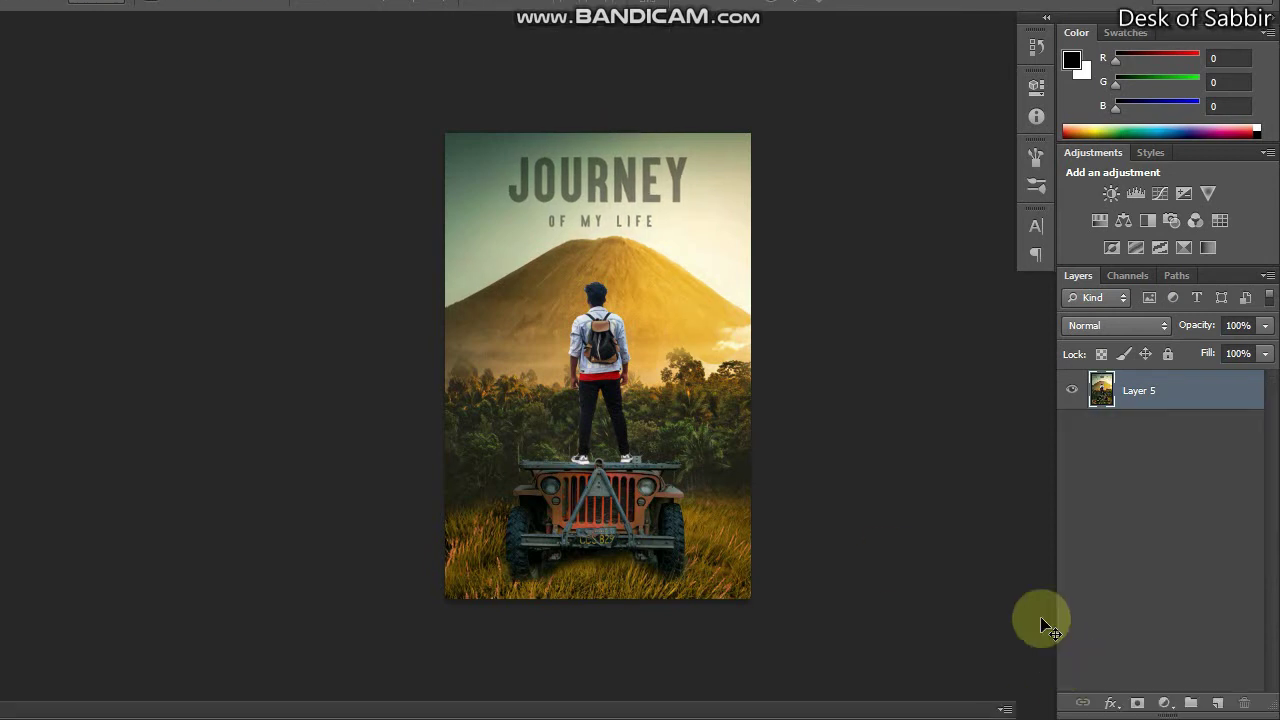
left_click(1166, 704)
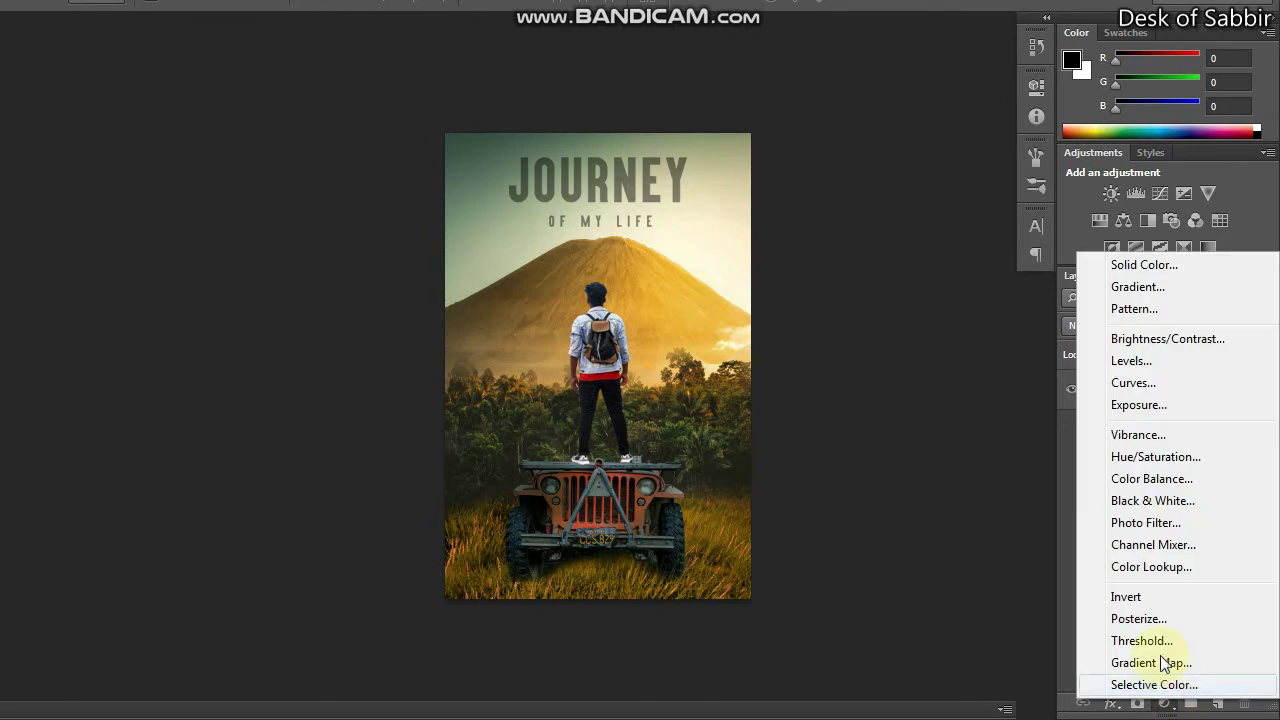
left_click(1138, 500)
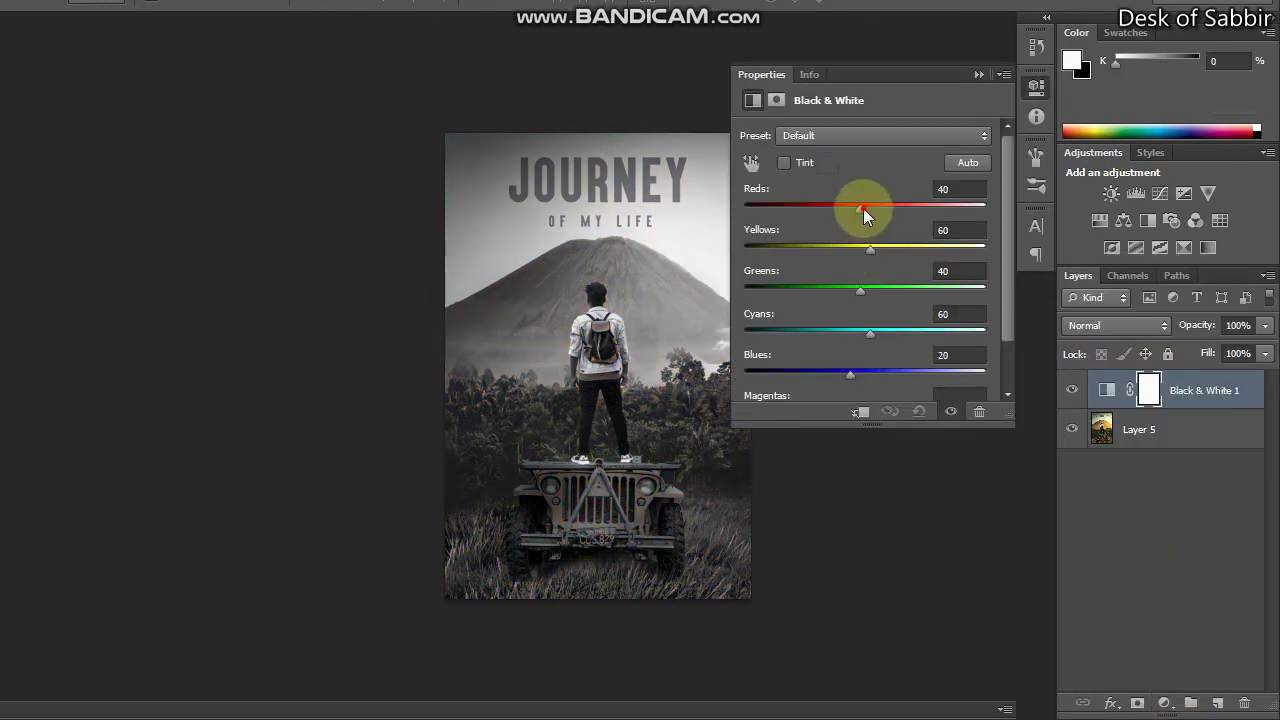
left_click_drag(863, 208, 850, 208)
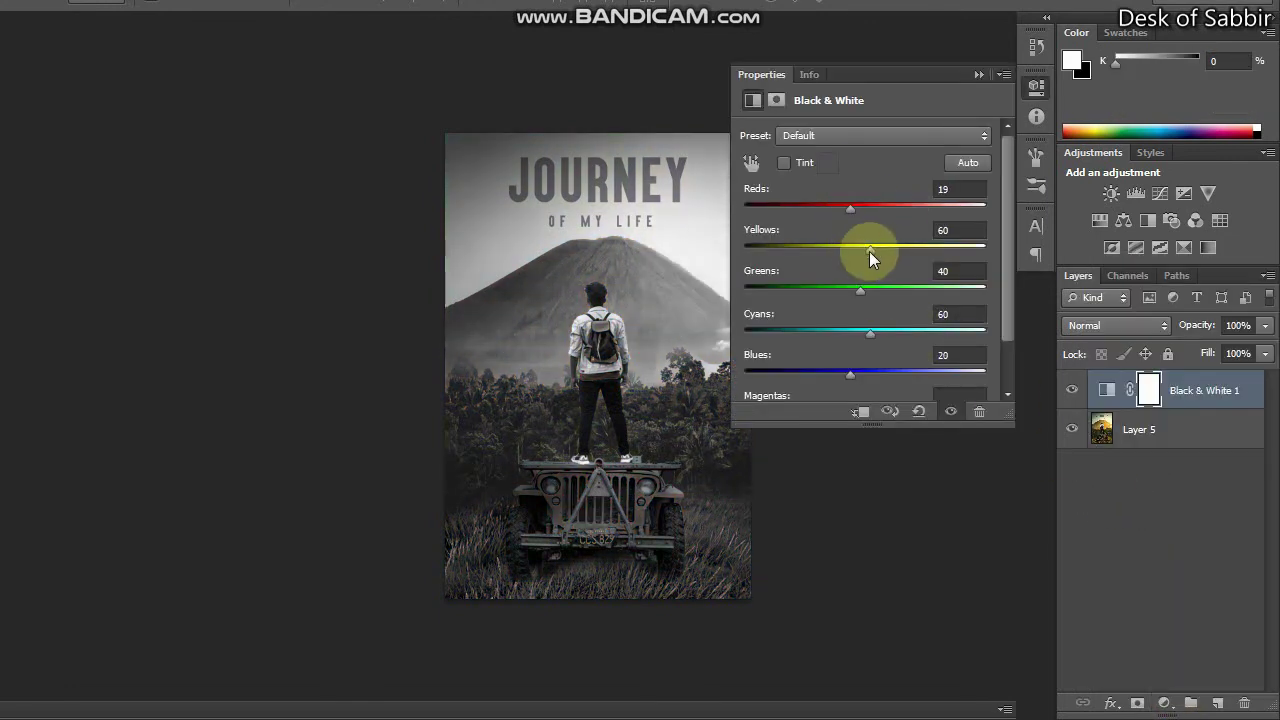
mouse_move(869, 251)
left_mouse_down()
mouse_move(917, 250)
mouse_move(766, 249)
mouse_move(986, 247)
left_mouse_up()
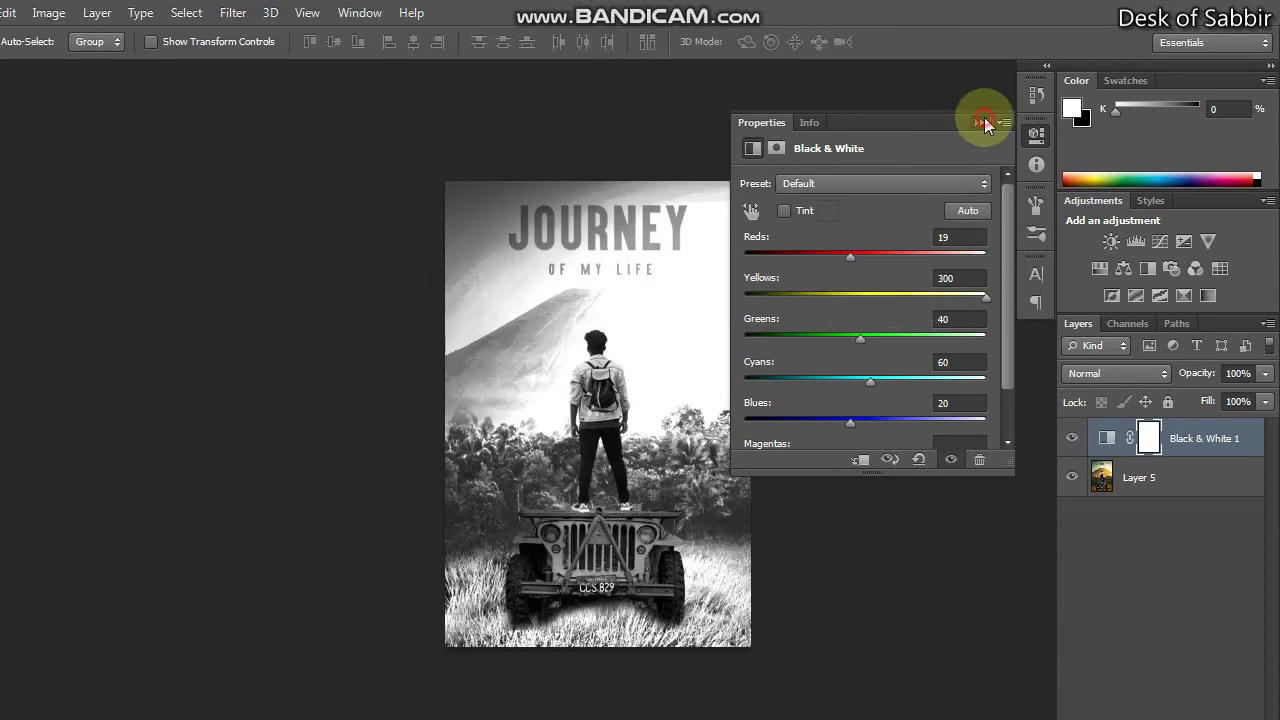
left_click(984, 122)
key("Delete")
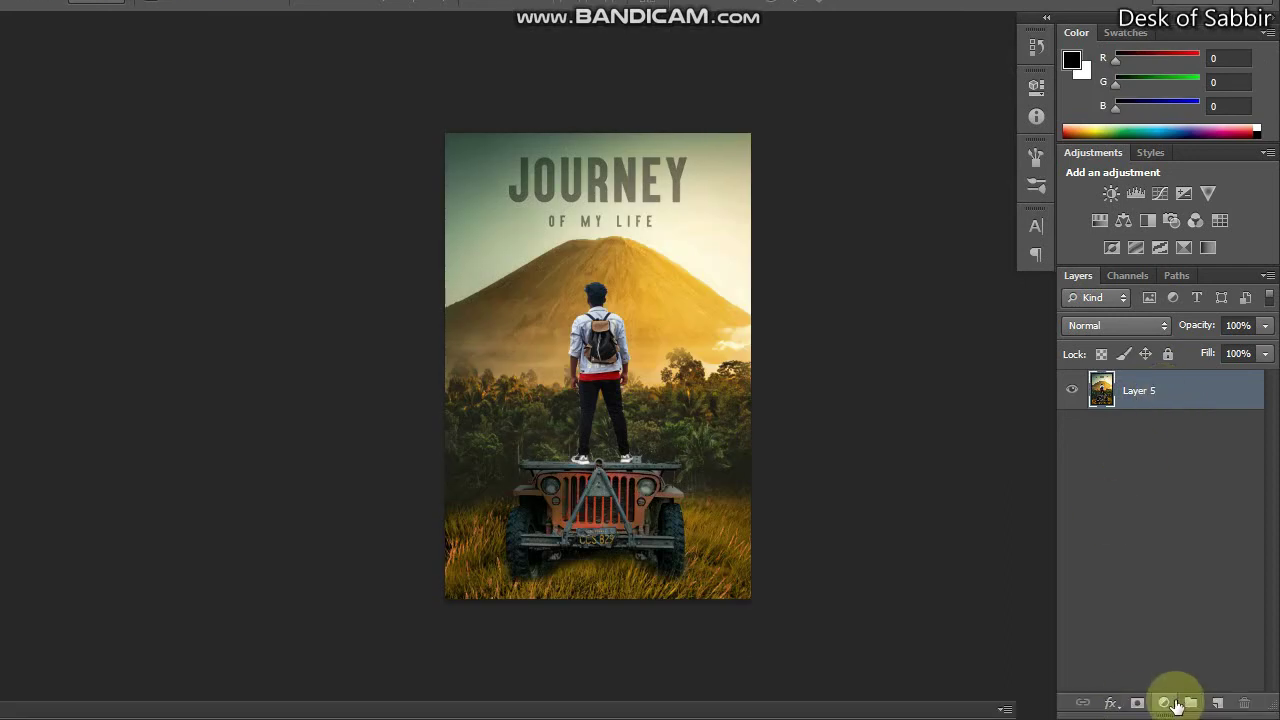
Add an Exposure layer over merged Layer 5: exposure +0.28, offset +0.0083, gamma 0.79
left_click(1163, 705)
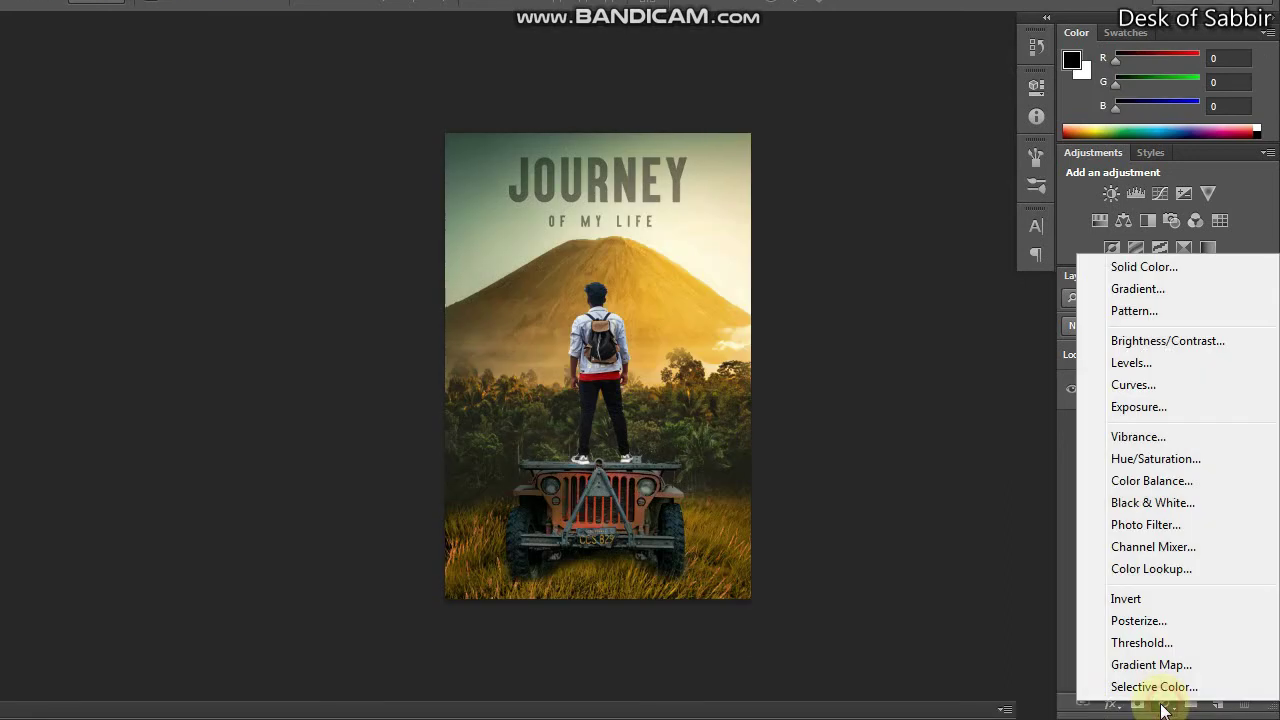
left_click(1118, 410)
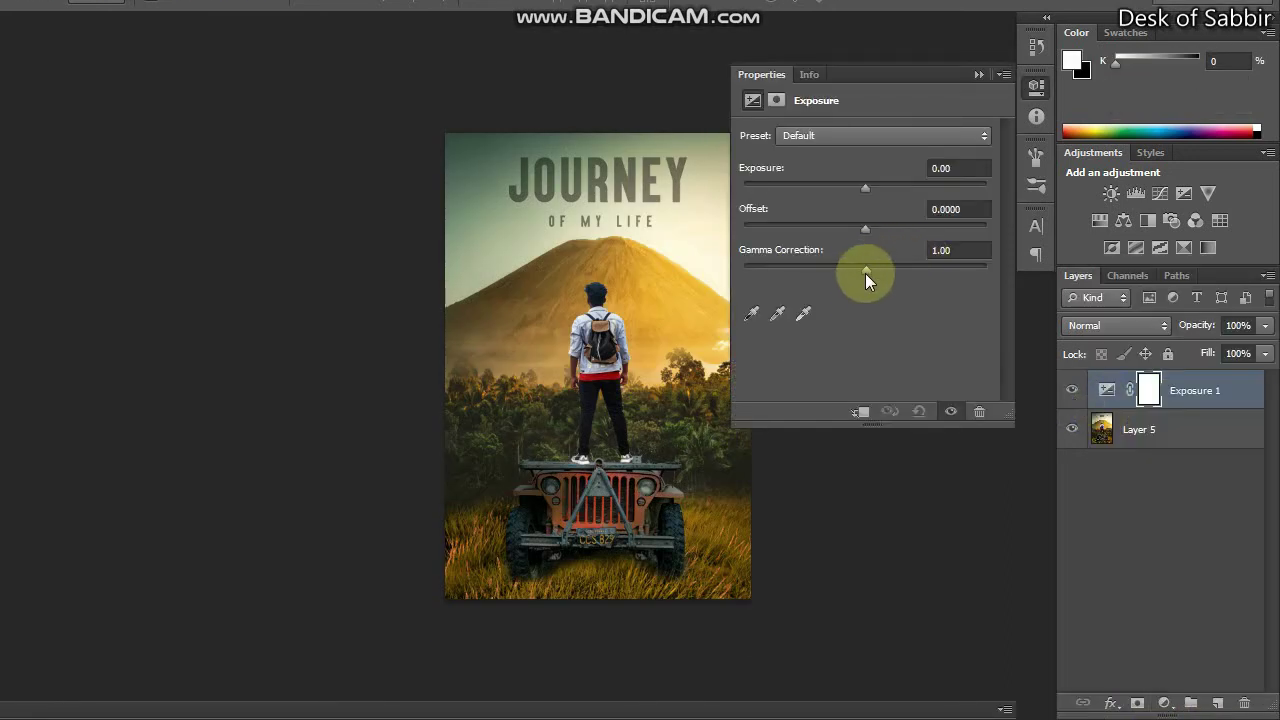
left_click_drag(864, 268, 886, 271)
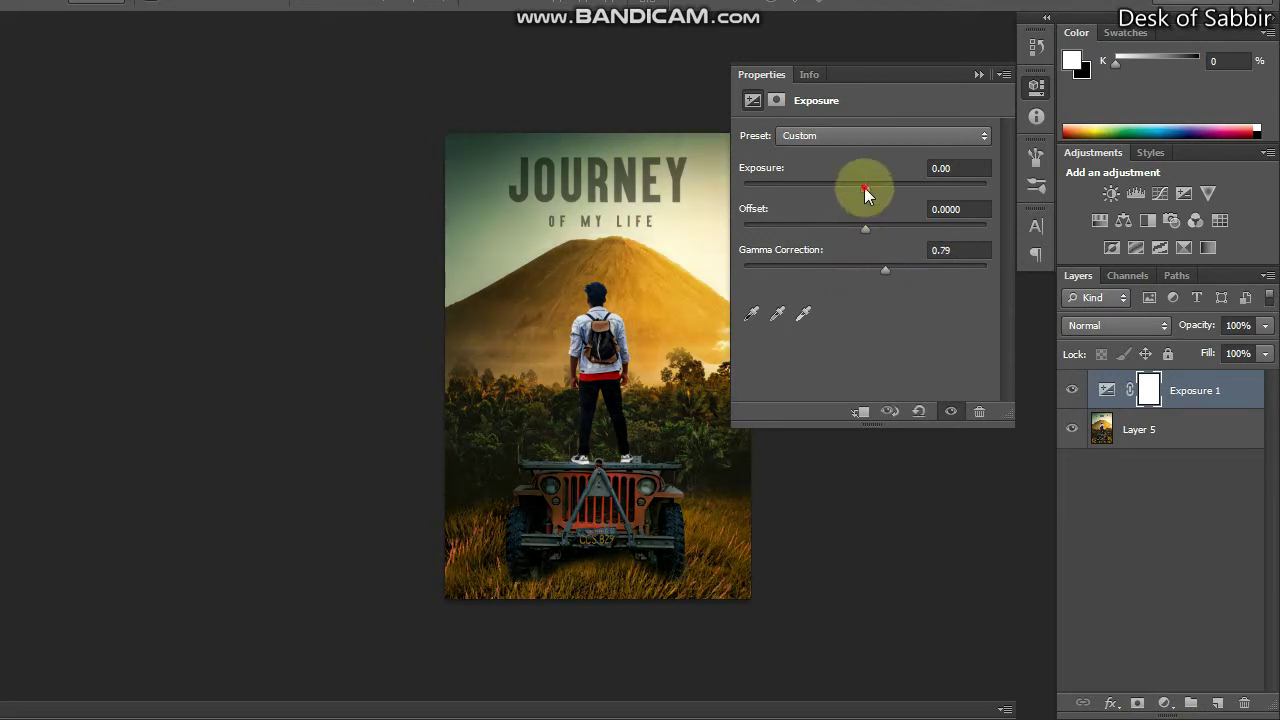
mouse_move(864, 187)
left_mouse_down()
mouse_move(878, 185)
mouse_move(867, 227)
left_mouse_up()
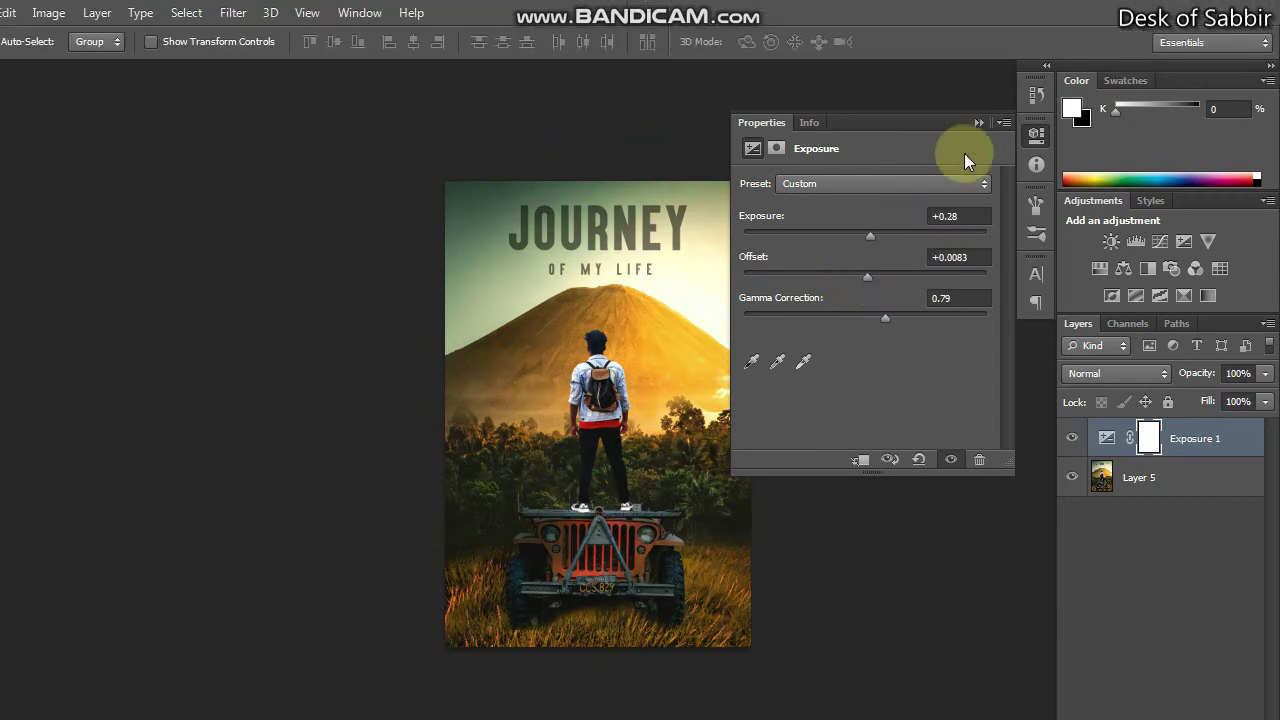
left_click(978, 75)
Add a Curves adjustment layer, pull the midtones down to darken, and preview the result
left_click(1165, 704)
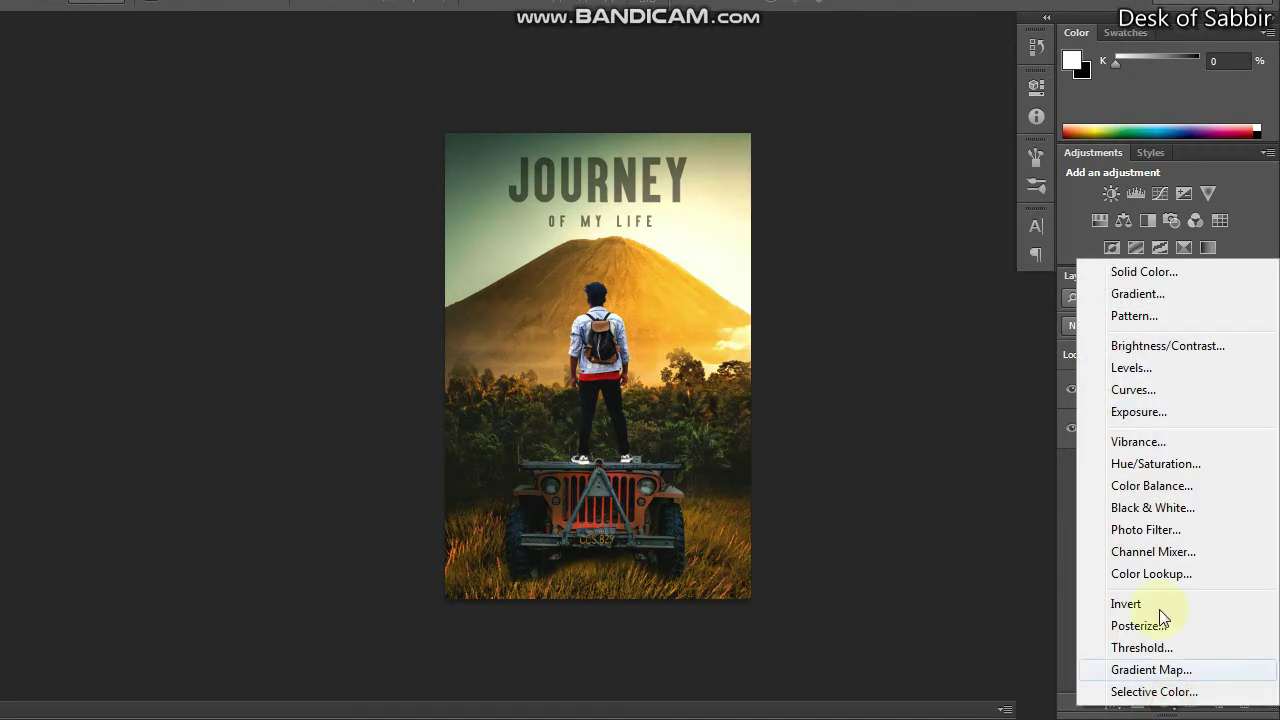
left_click(1122, 392)
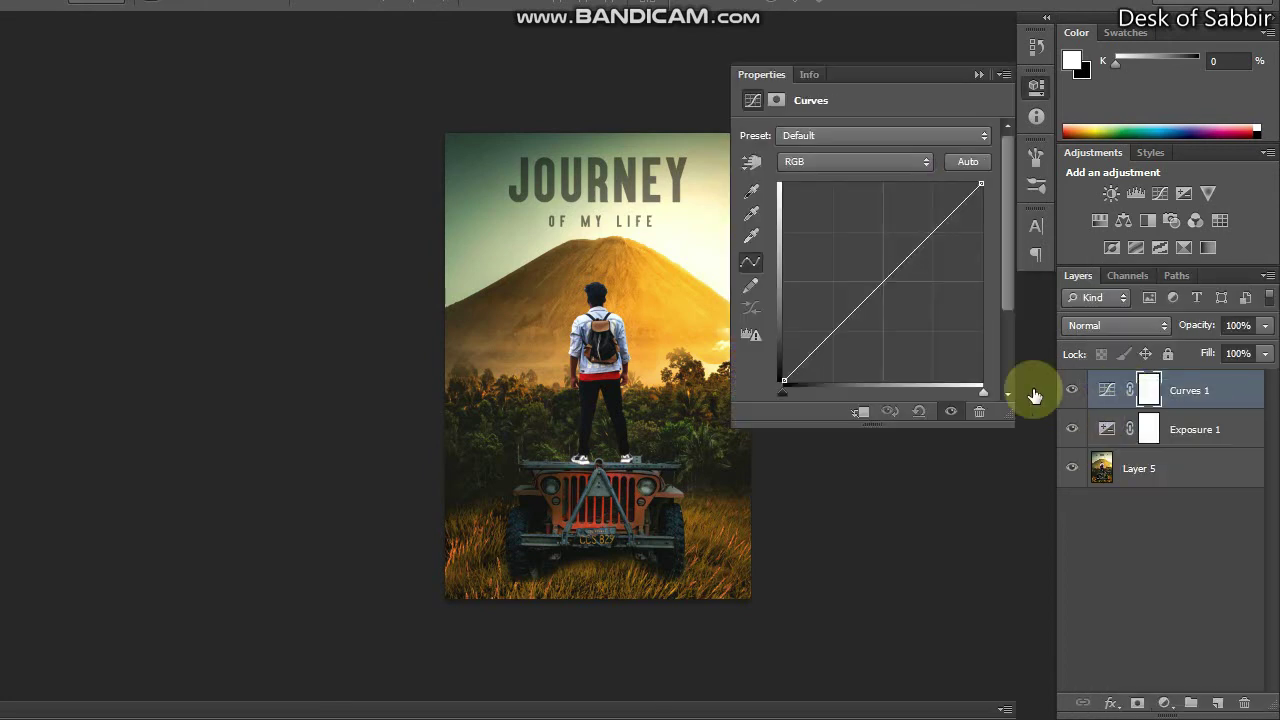
left_click_drag(889, 276, 891, 282)
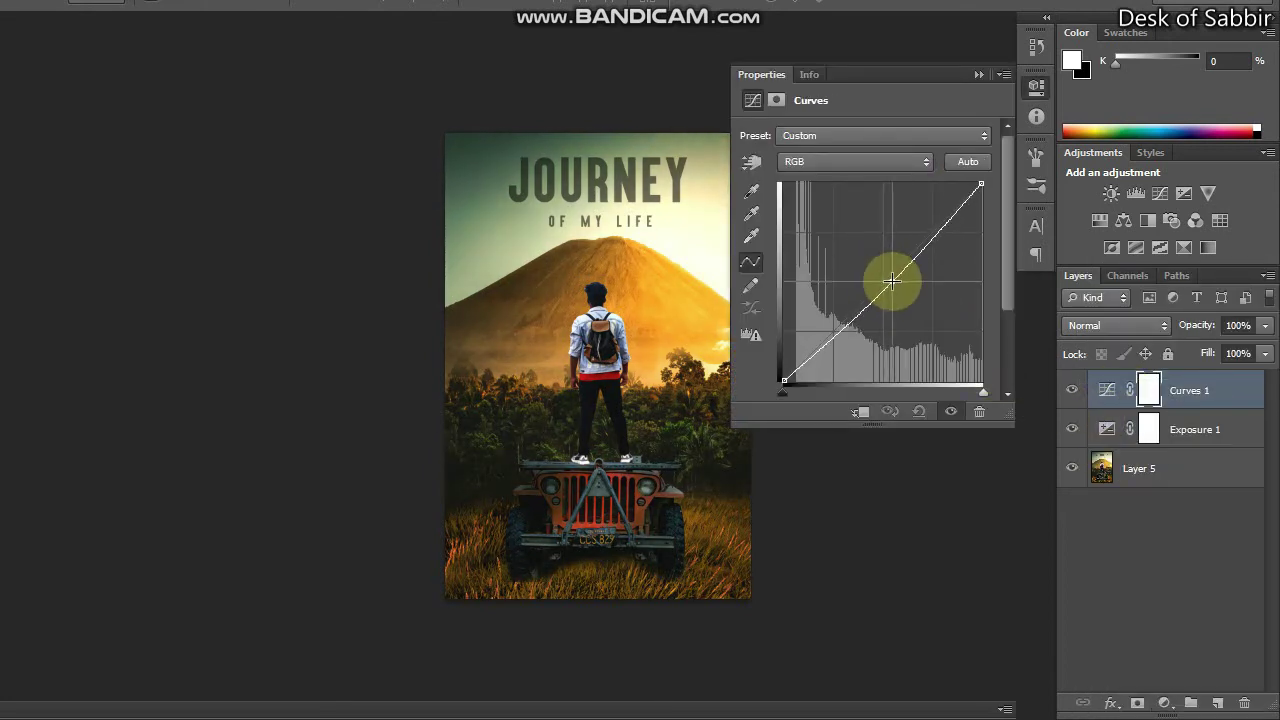
left_click(661, 373)
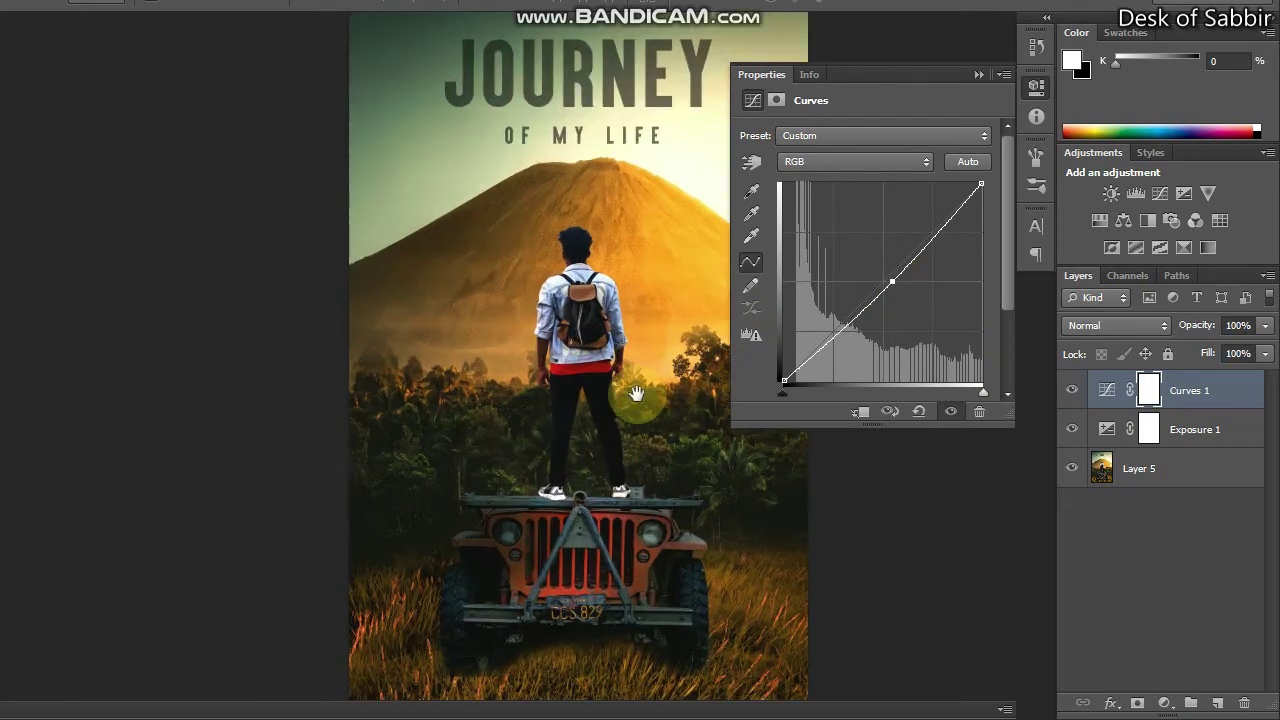
left_click_drag(637, 400, 607, 383)
key("f")
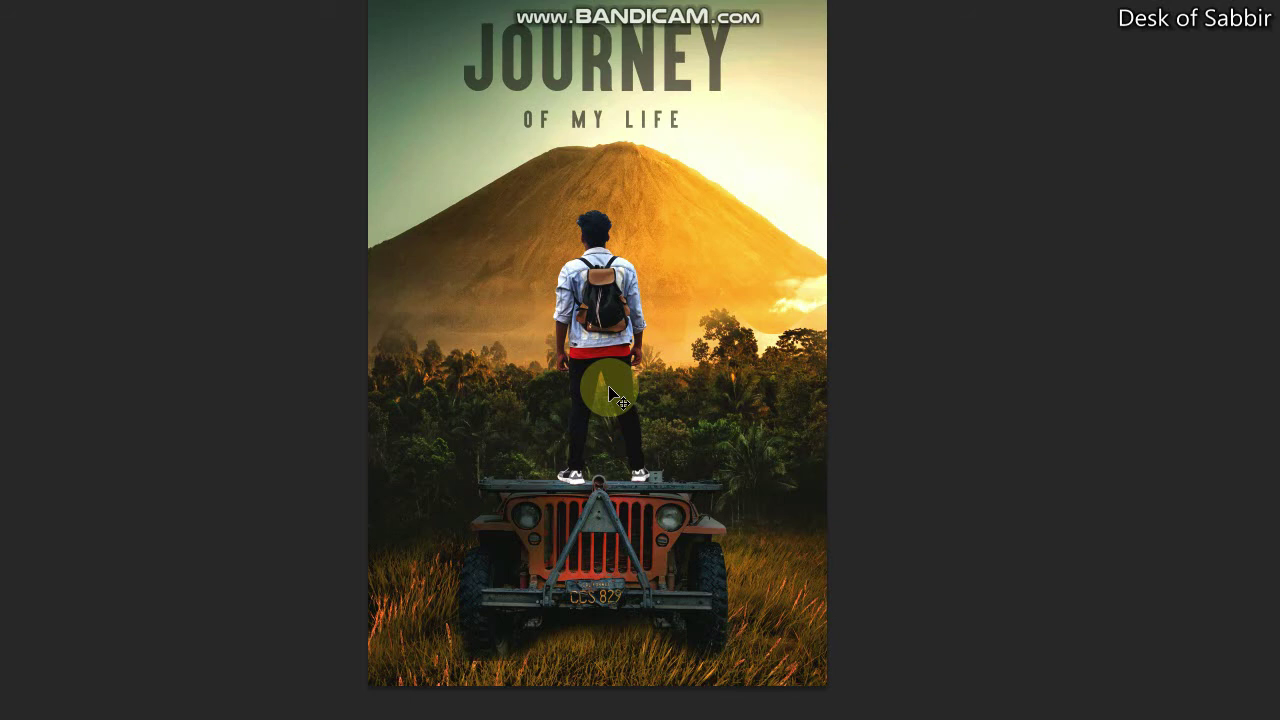
key("f")
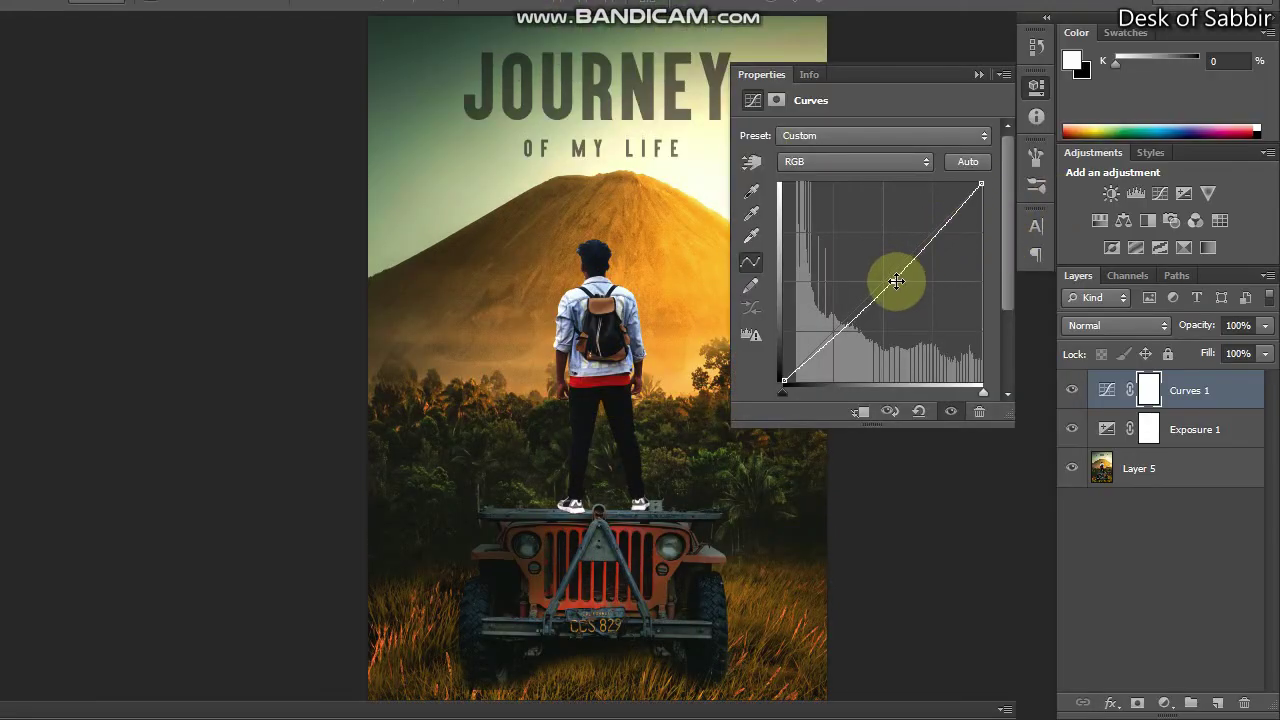
Add a shadow control point on the curve and lower the highlight endpoint to tame the bright sky
left_click(894, 282)
left_click_drag(933, 234, 934, 252)
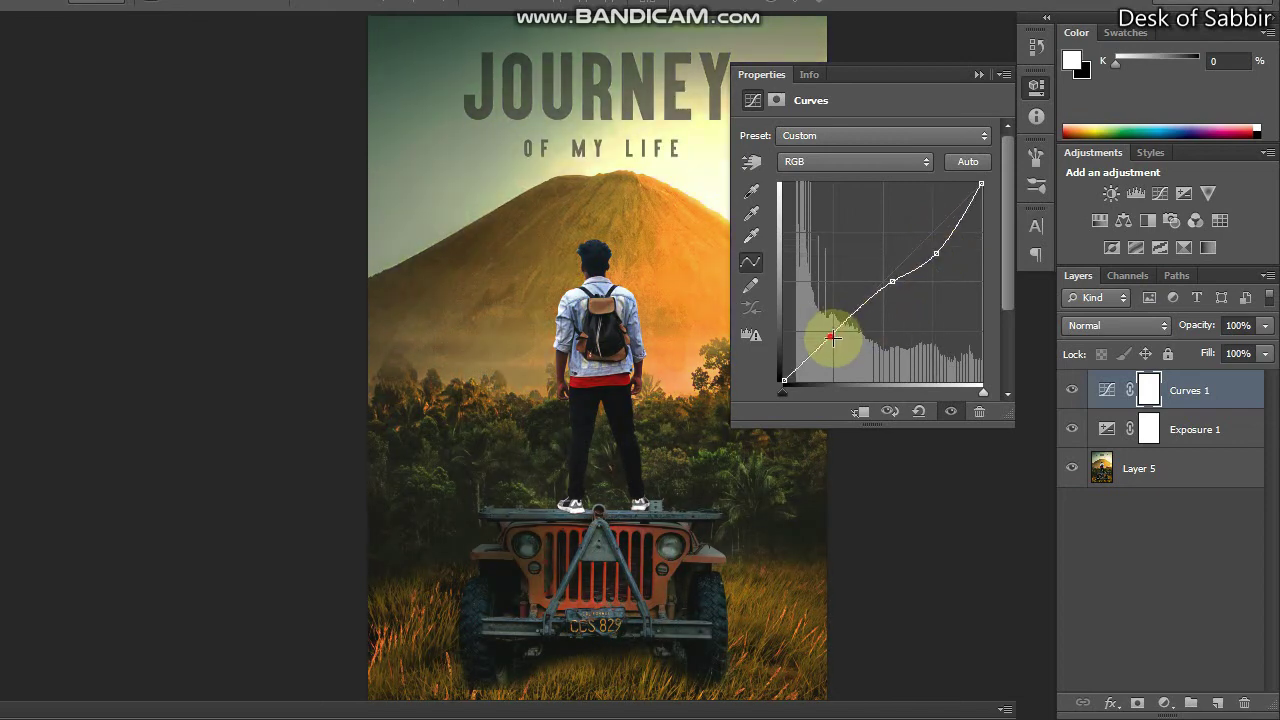
left_click_drag(831, 337, 827, 336)
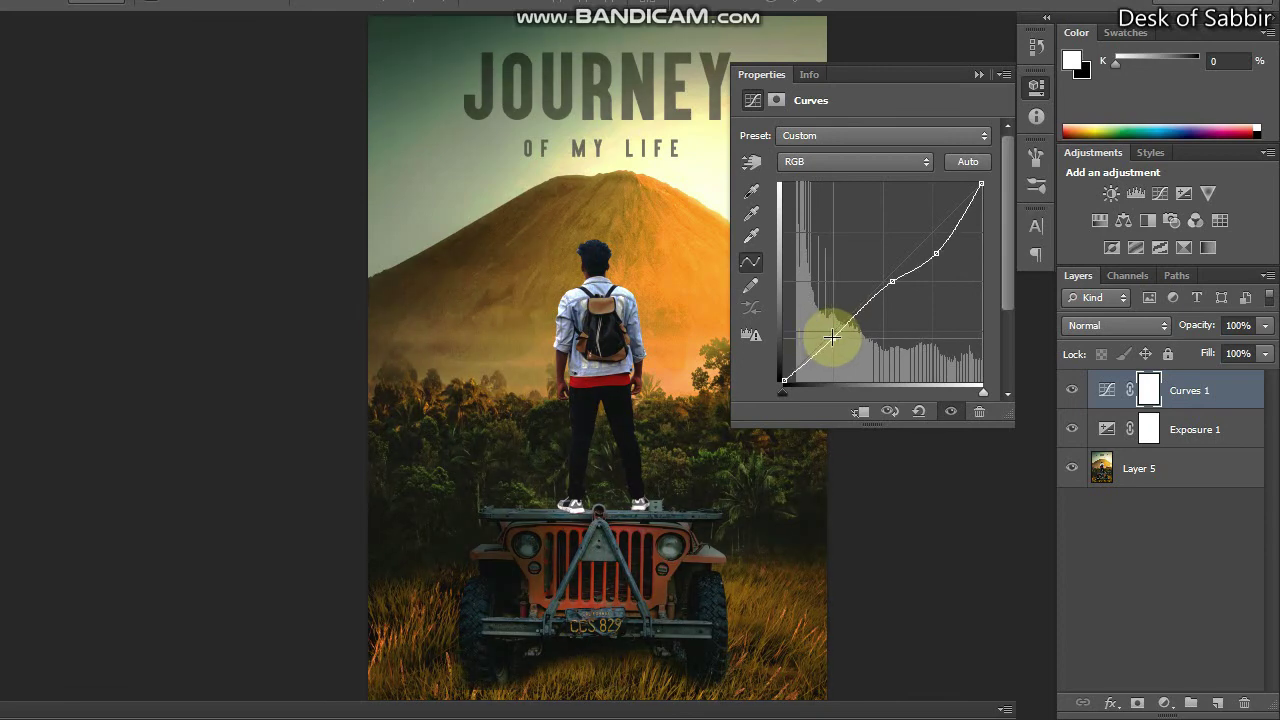
left_click(979, 183)
left_click_drag(980, 186, 981, 222)
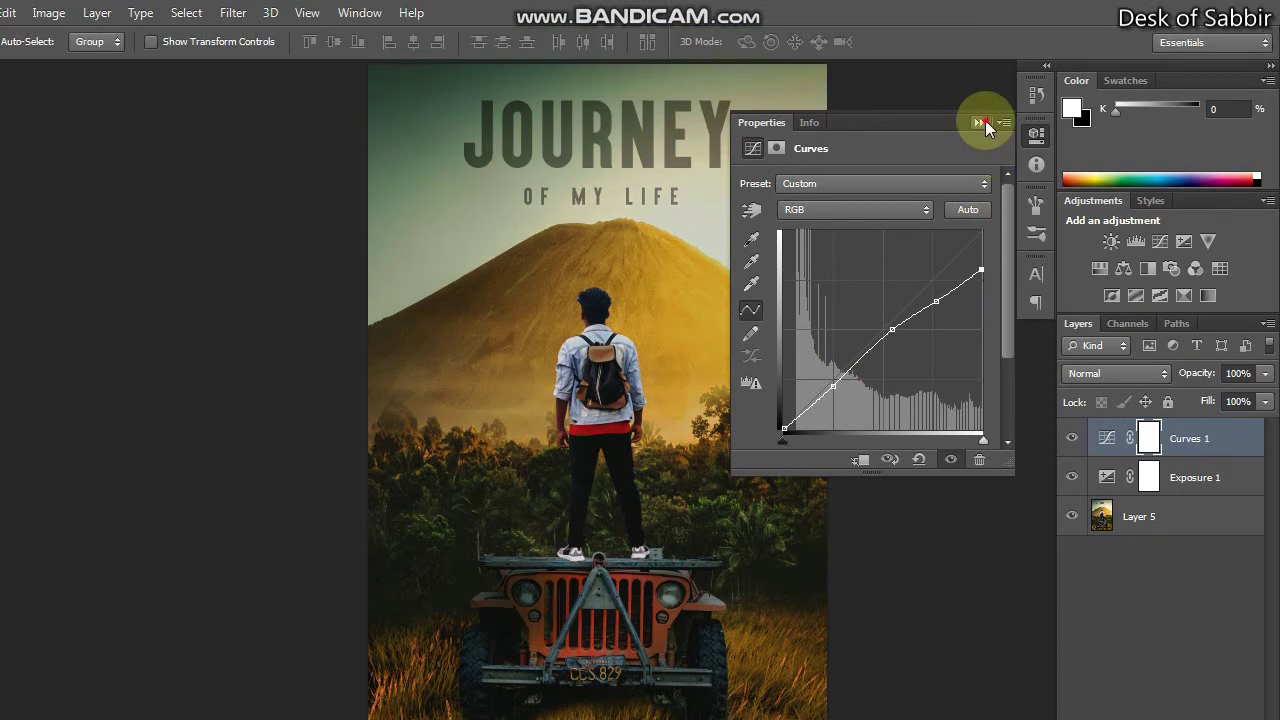
Collapse the Properties panel and preview the poster full screen on a dark background without panels
left_click(984, 122)
key("ctrl+minus")
key("ctrl+minus")
key("f")
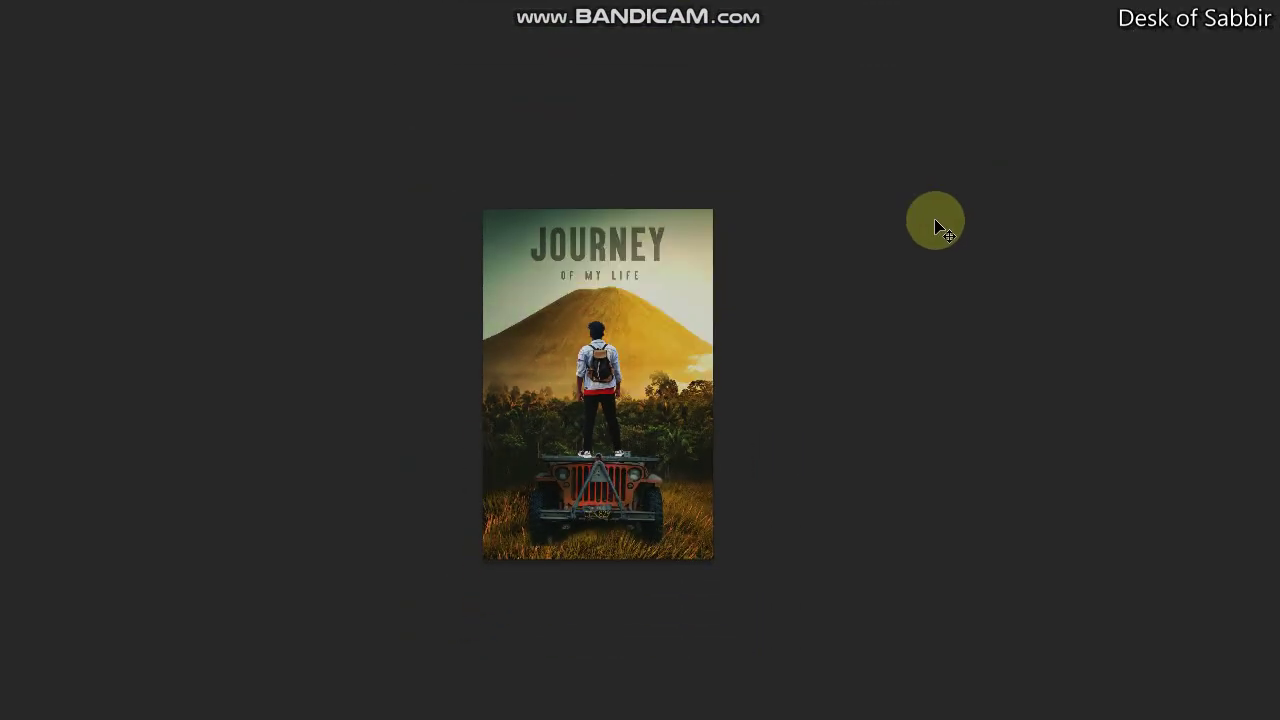
key("f")
scroll(631, 407, "up", 1)
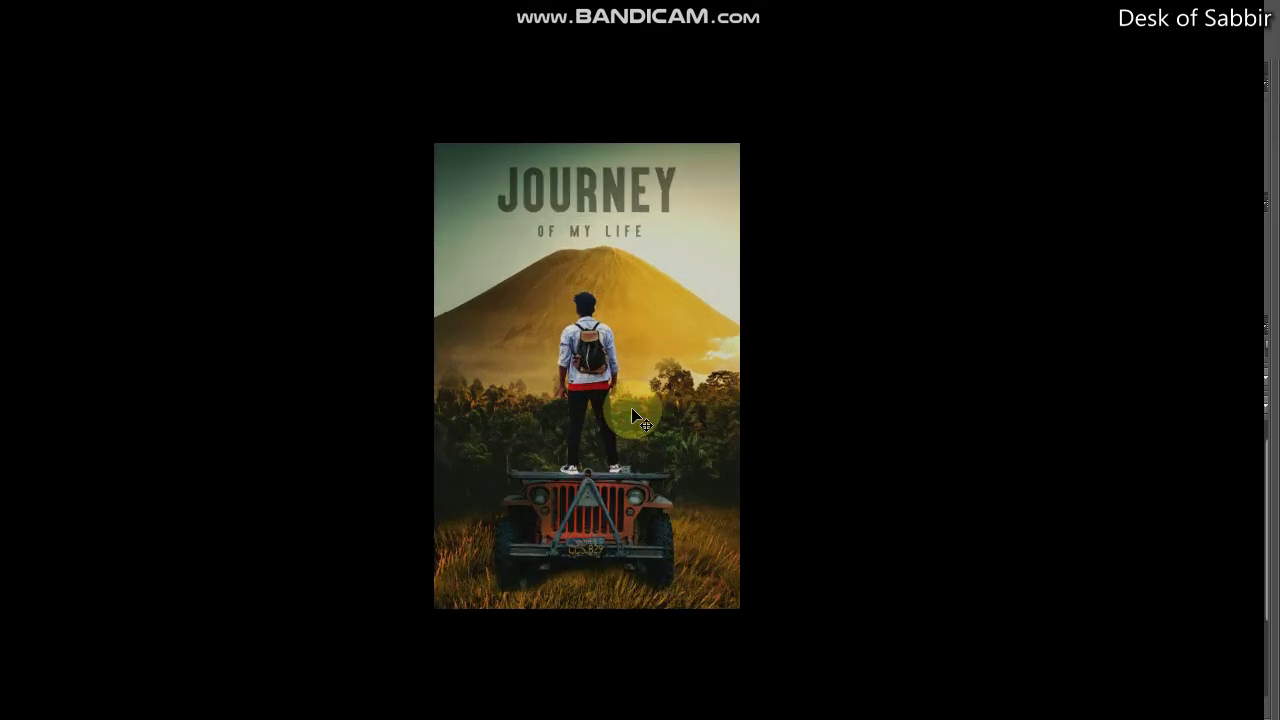
key("f")
key("Tab")
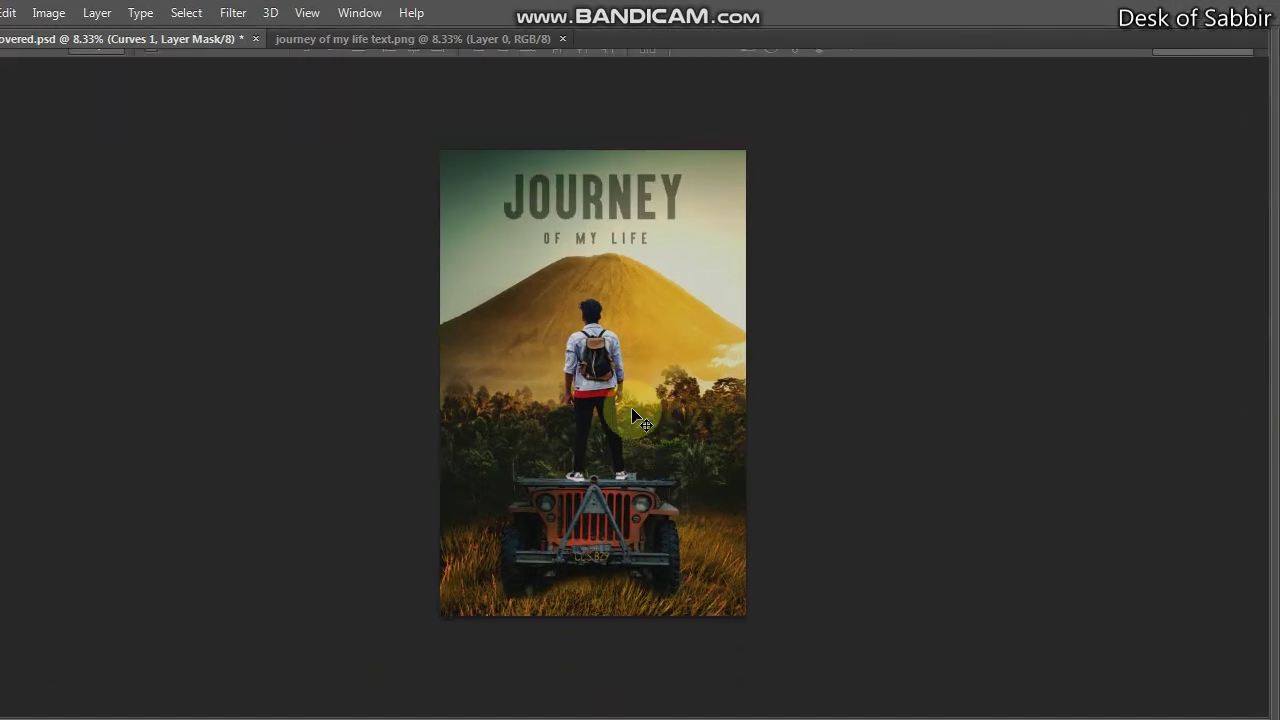
key("f")
scroll(640, 420, "up", 1)
scroll(645, 410, "up", 1)
Zoom in on the full-screen poster to inspect the title and the mountain
left_click_drag(651, 403, 656, 432)
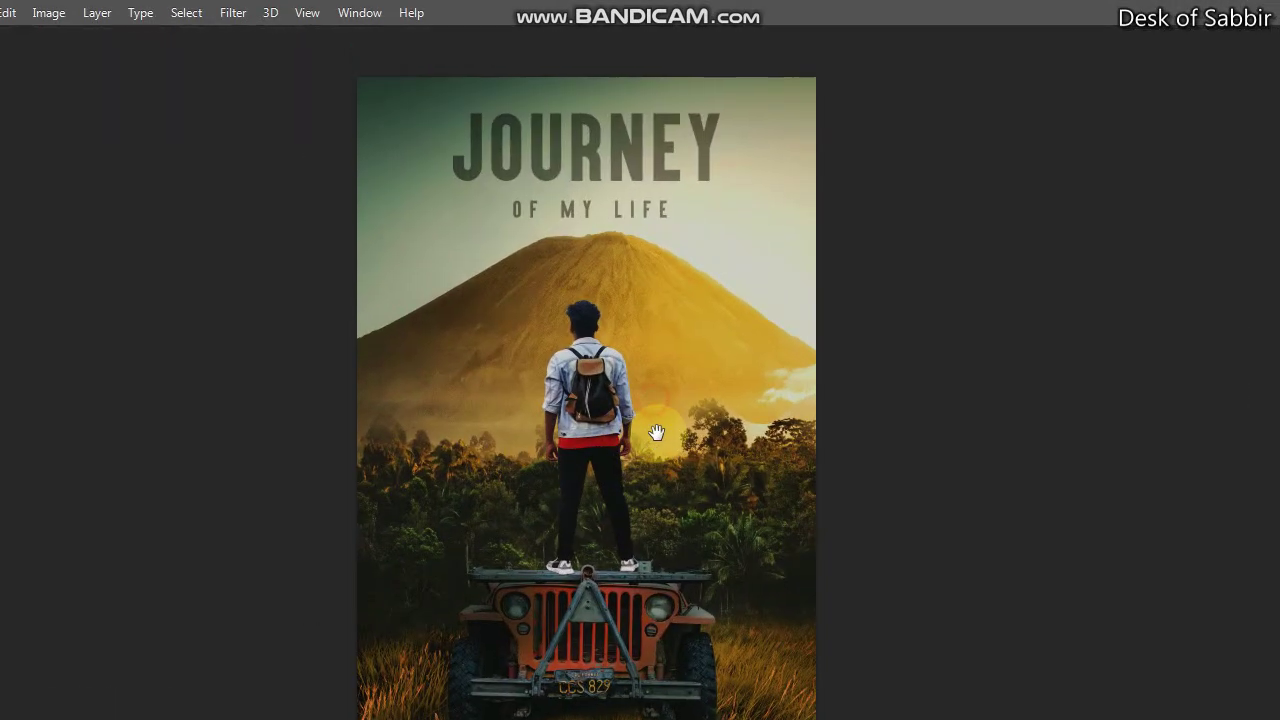
scroll(657, 354, "up", 1)
scroll(657, 354, "up", 1)
scroll(664, 320, "up", 1)
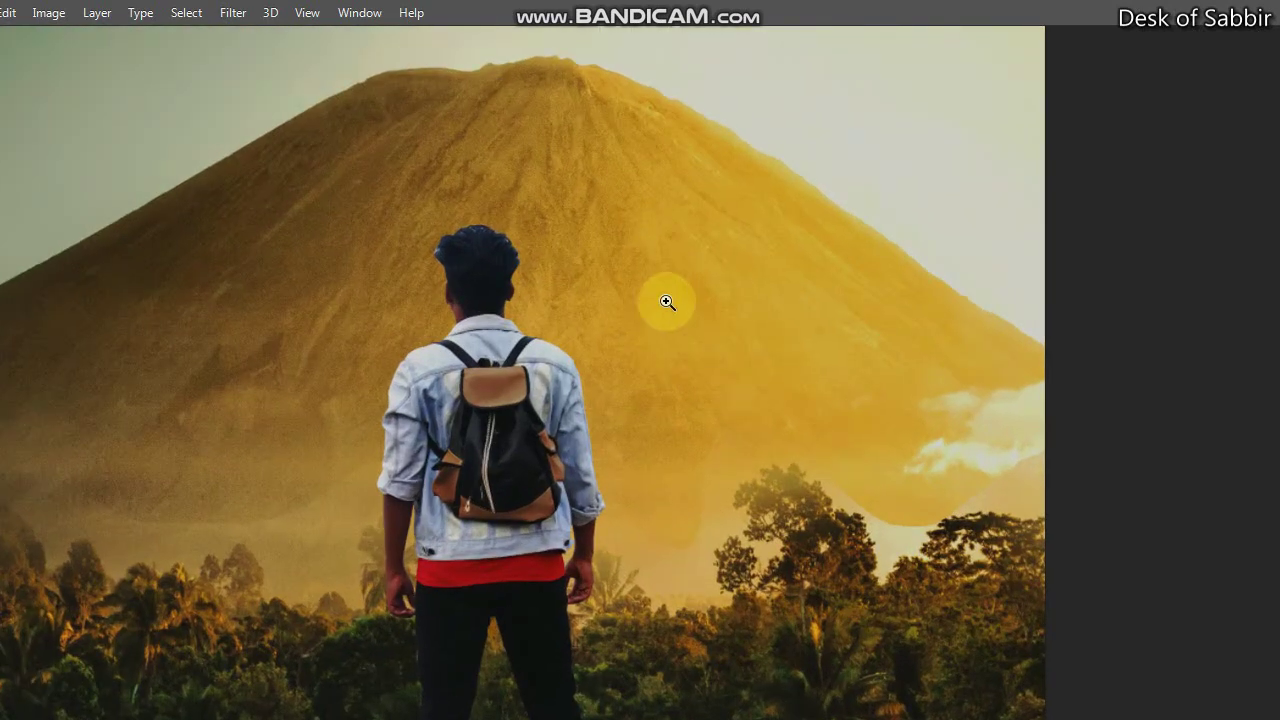
scroll(667, 302, "down", 2)
scroll(694, 303, "up", 2)
left_click_drag(694, 303, 751, 491)
scroll(717, 337, "up", 2)
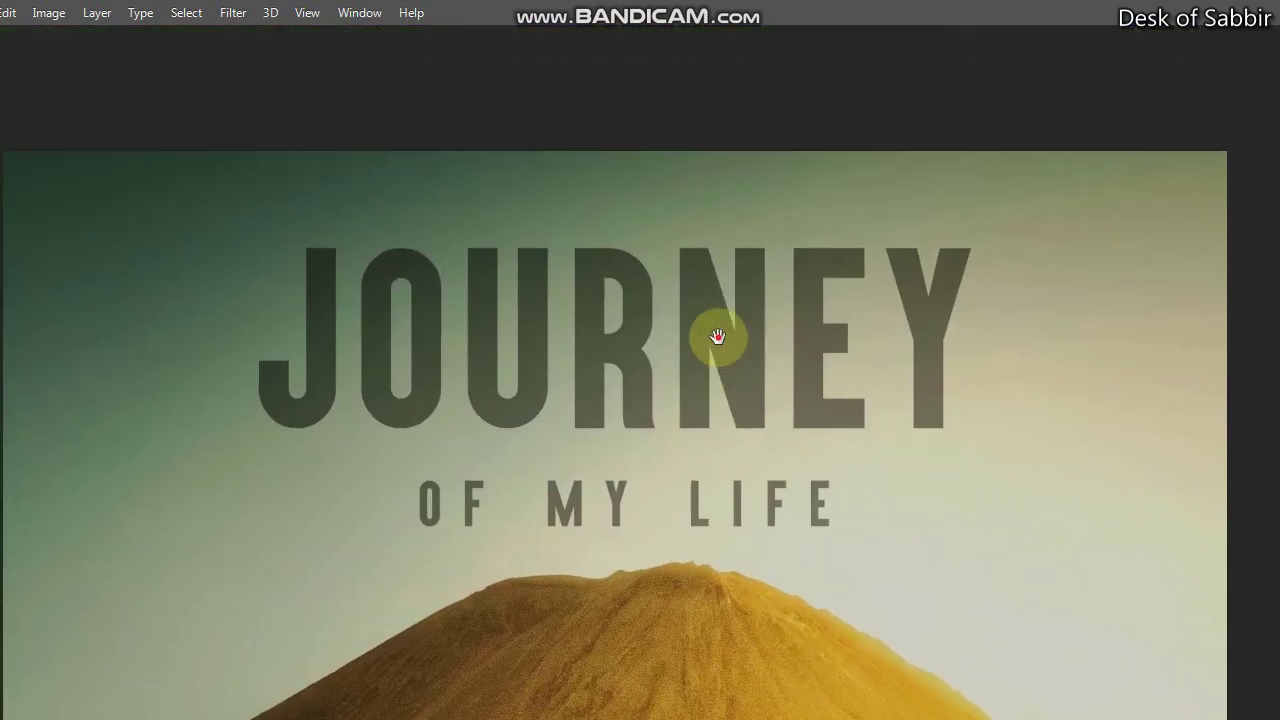
left_click_drag(694, 434, 692, 256)
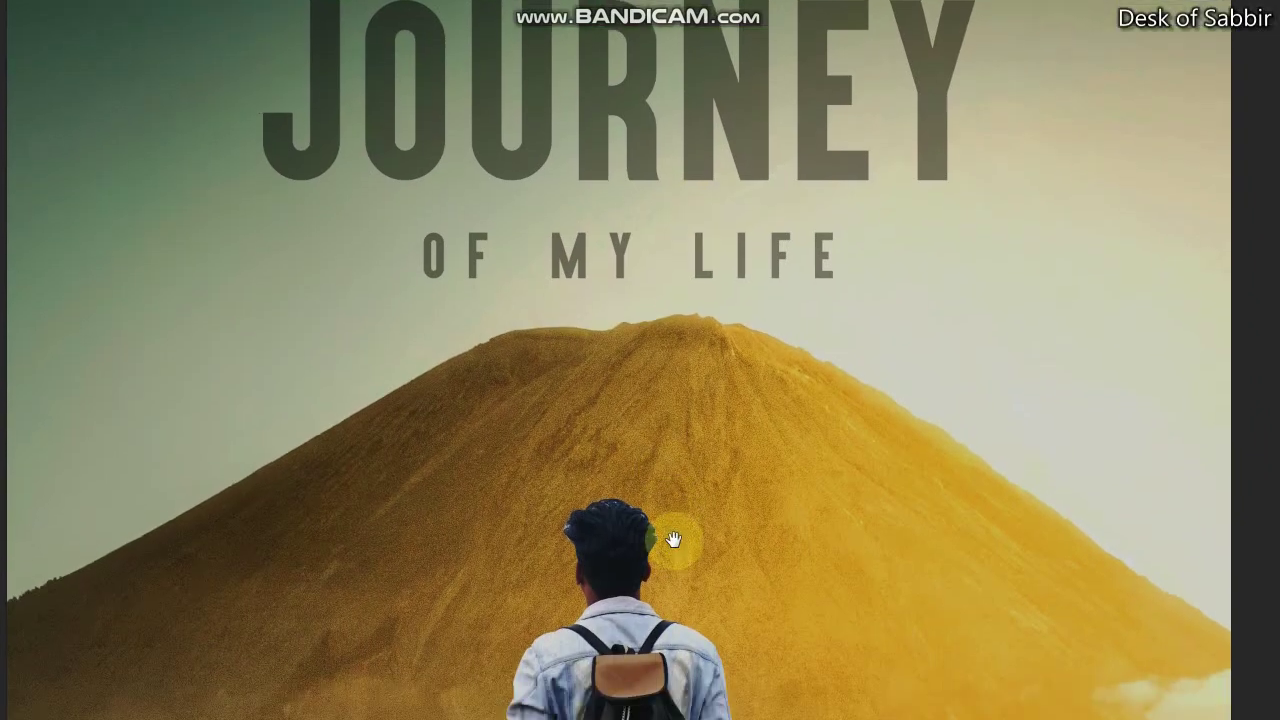
Pan down past the man and trees to the jeep front, bumper and grass
left_click_drag(674, 540, 677, 371)
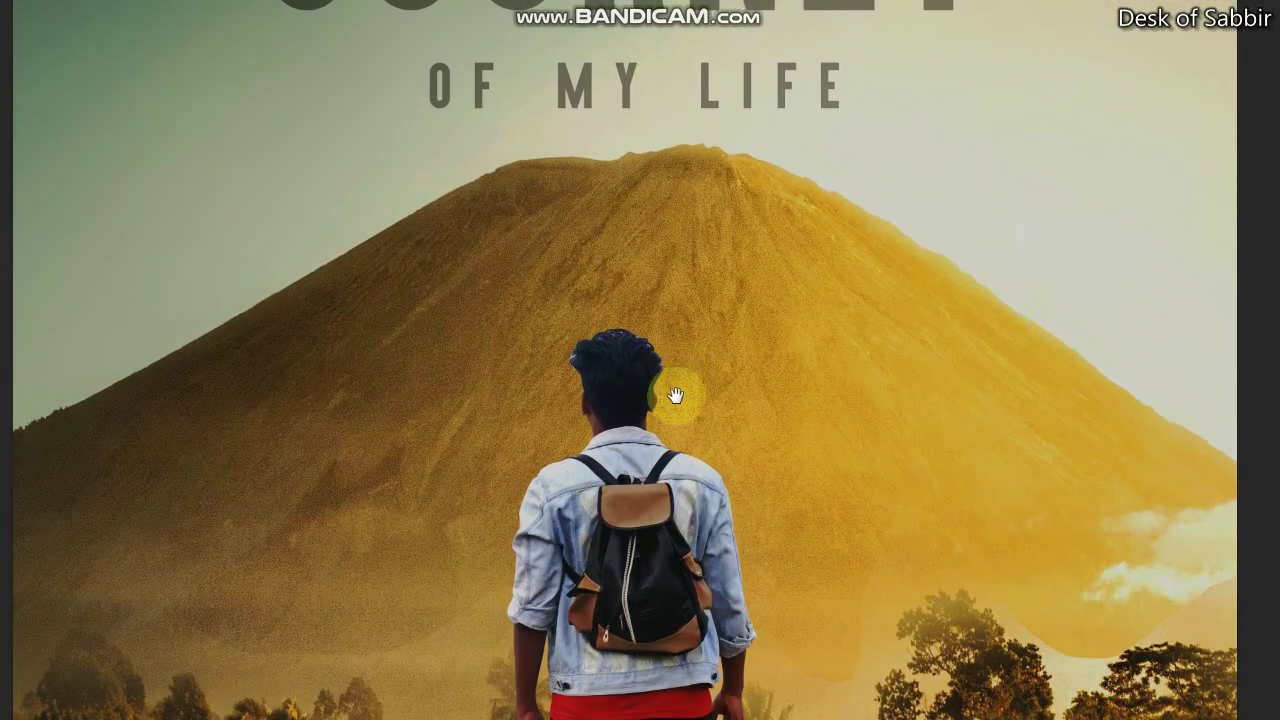
left_click_drag(1256, 476, 1250, 405)
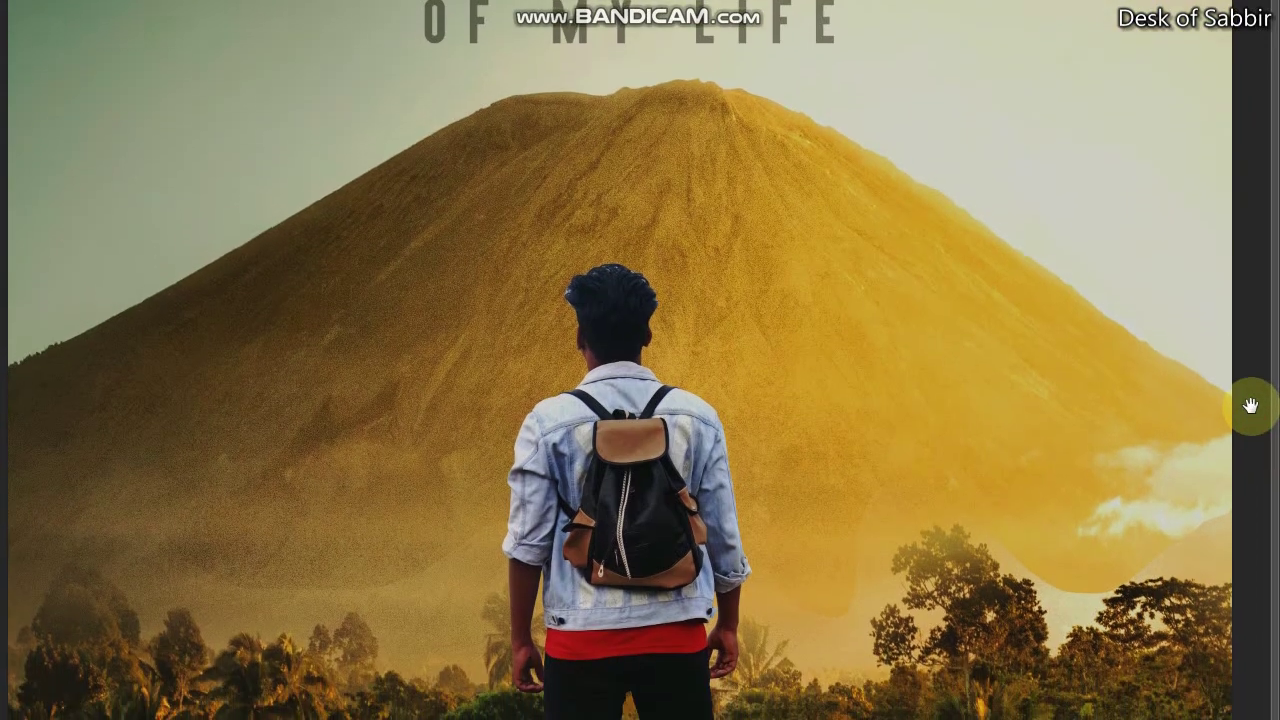
left_click_drag(1243, 537, 1238, 420)
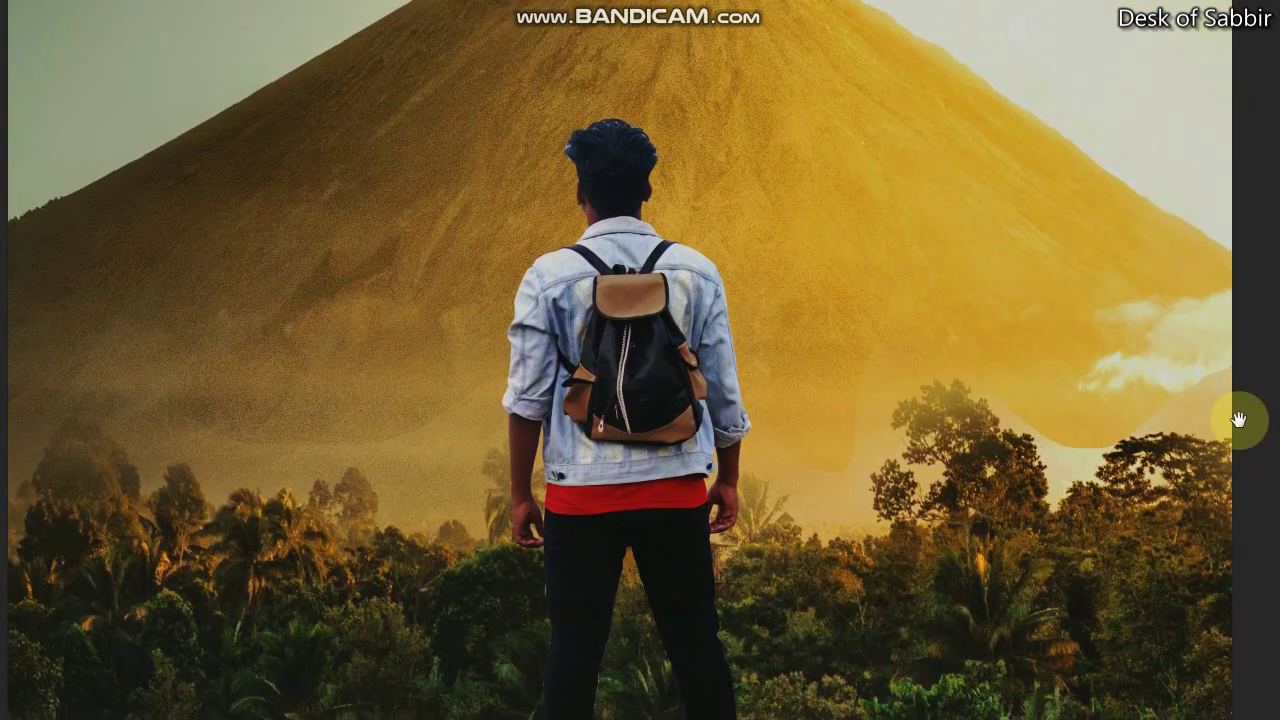
left_click_drag(1240, 614, 1231, 497)
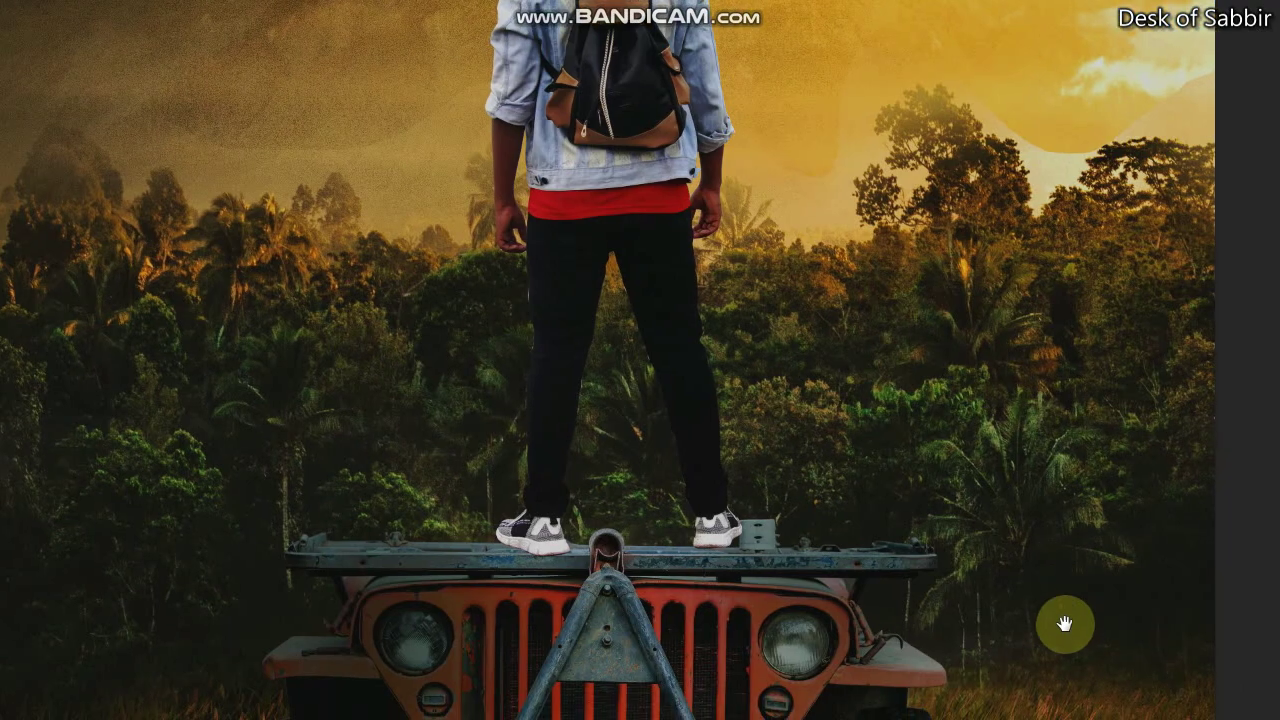
left_click_drag(1063, 623, 1071, 500)
left_click_drag(1069, 597, 1069, 521)
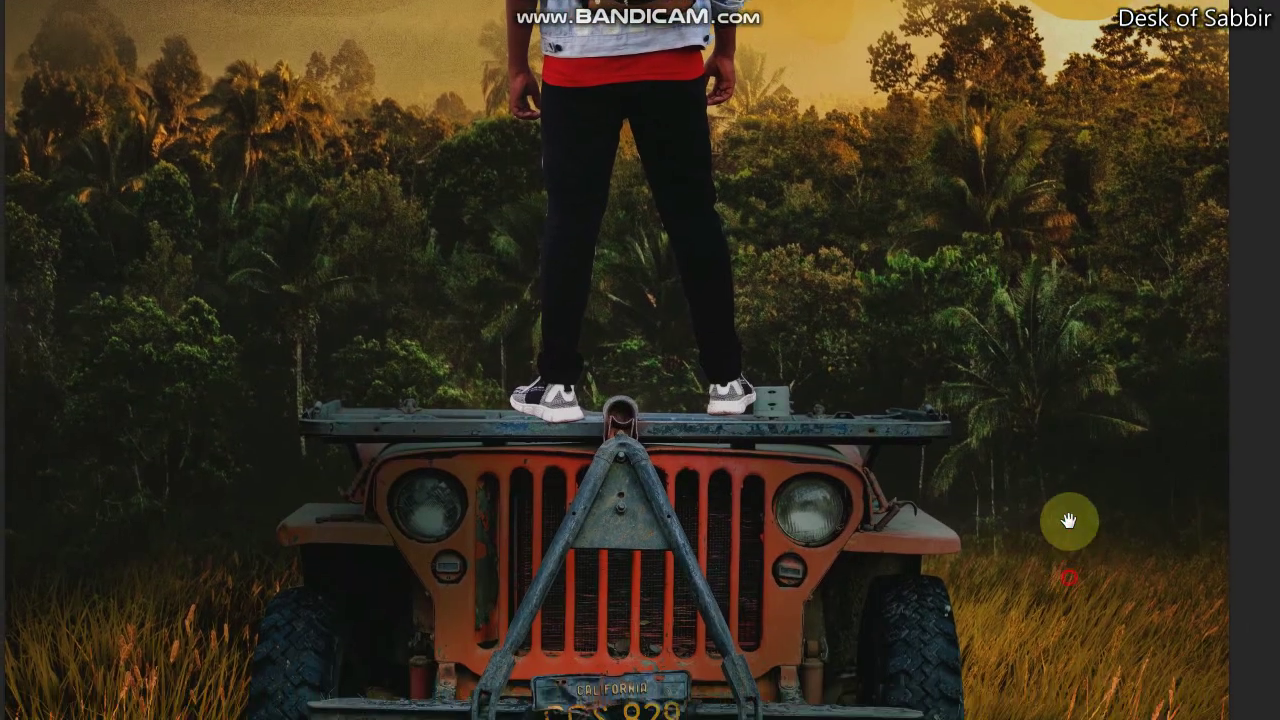
mouse_move(1022, 690)
left_mouse_down()
mouse_move(1034, 511)
mouse_move(1020, 517)
left_mouse_up()
left_click_drag(1019, 610, 1019, 562)
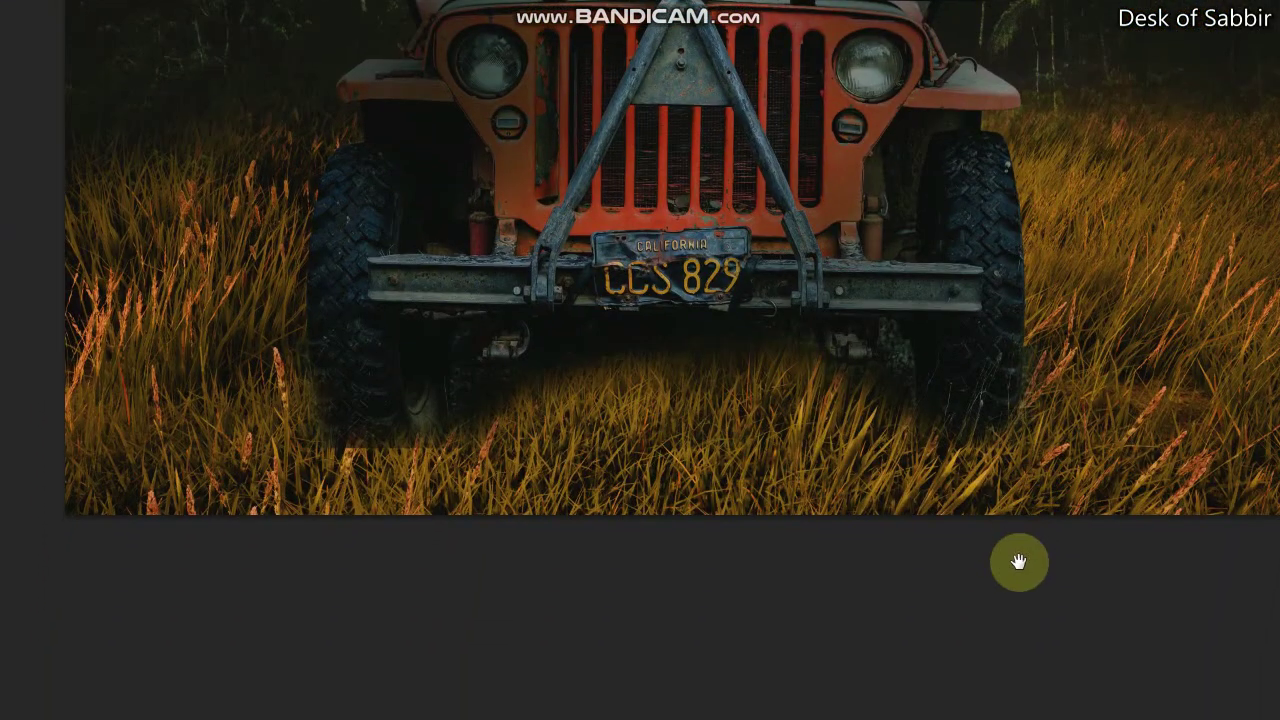
Zoom out to view the whole poster, then zoom back in slightly
key("ctrl+minus")
scroll(903, 486, "up", 1)
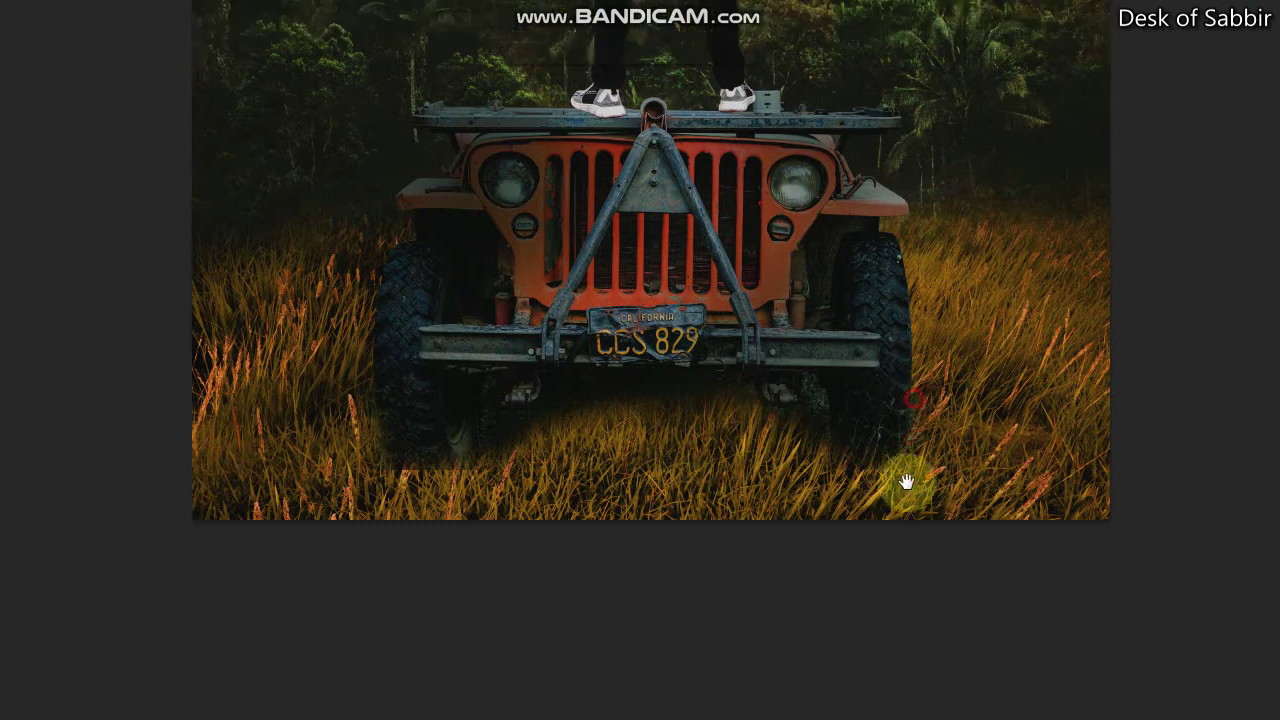
scroll(900, 509, "up", 5)
scroll(900, 509, "up", 3)
key("ctrl+minus")
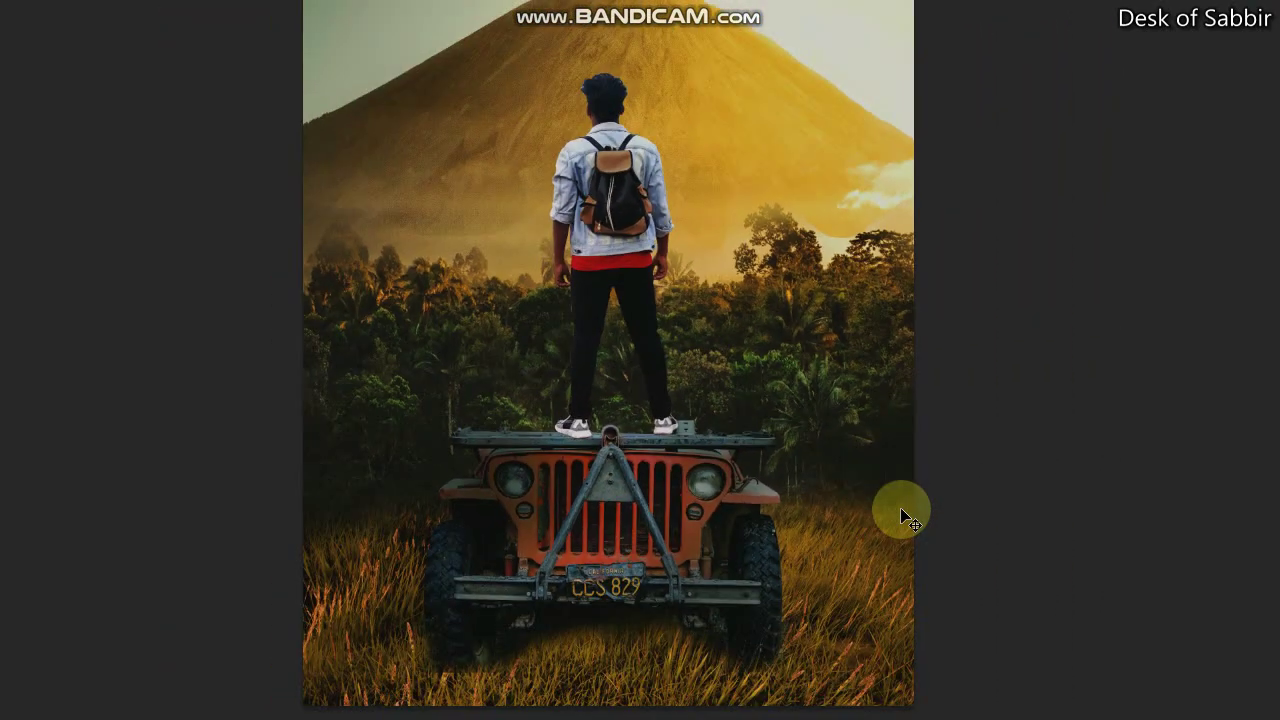
key("ctrl+minus")
key("ctrl+minus")
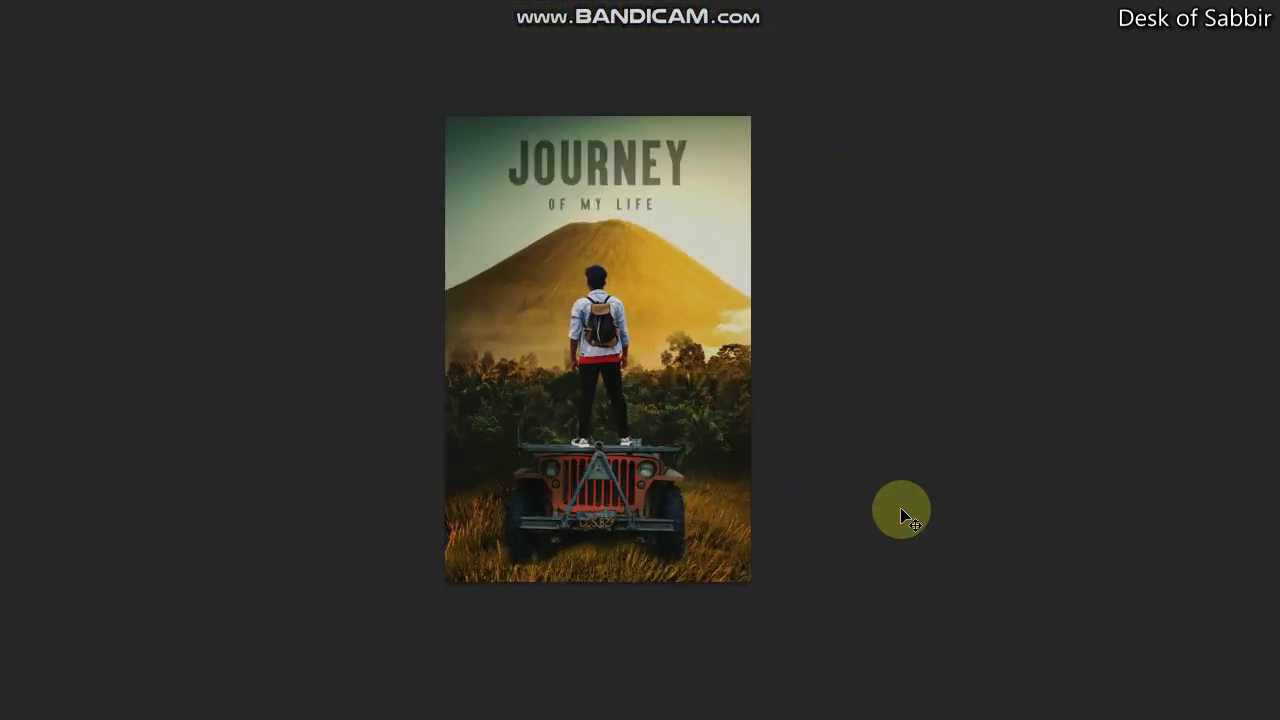
key("ctrl+plus")
key("ctrl+plus")
mouse_move(800, 481)
left_mouse_down()
mouse_move(877, 337)
mouse_move(963, 323)
mouse_move(750, 436)
mouse_move(854, 382)
mouse_move(586, 420)
mouse_move(751, 423)
left_mouse_up()
Zoom in again and pan down to inspect the jeep and grass at the bottom
left_click(635, 416)
scroll(660, 438, "down", 2)
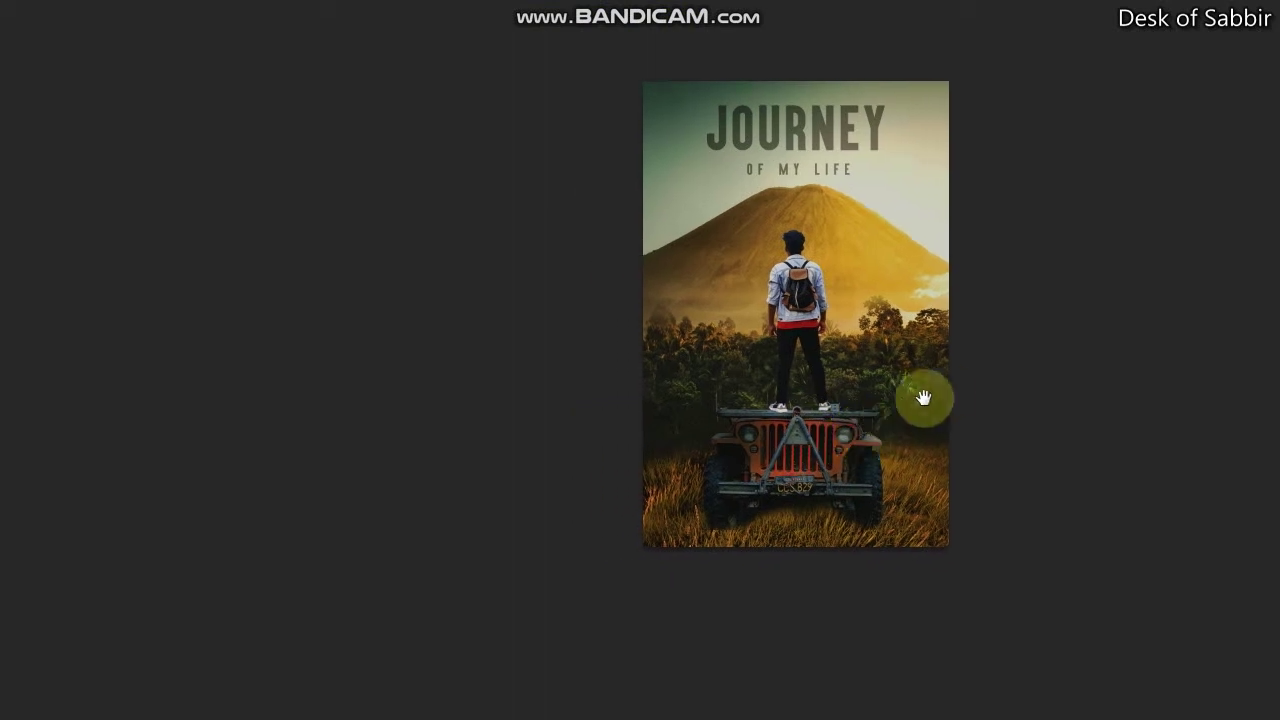
mouse_move(909, 386)
left_mouse_down()
mouse_move(1004, 349)
mouse_move(920, 371)
mouse_move(797, 363)
left_mouse_up()
scroll(796, 363, "up", 2)
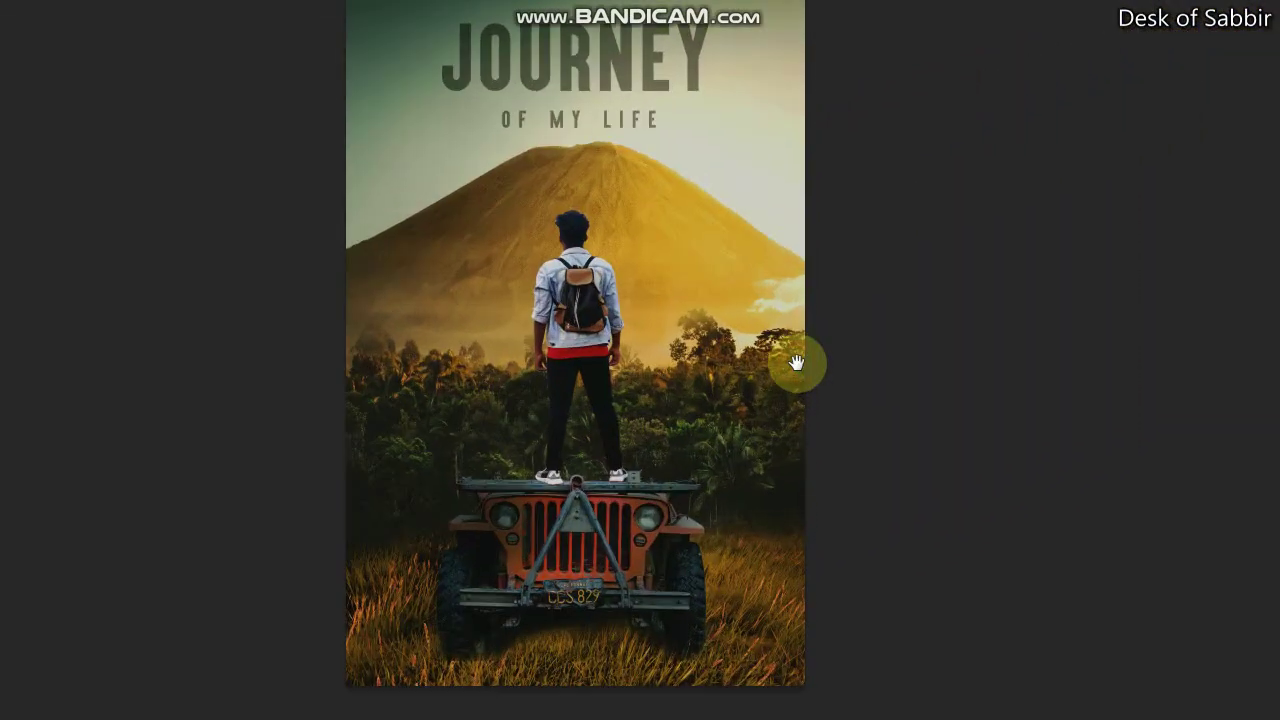
left_click(729, 357)
left_click_drag(723, 394, 723, 366)
mouse_move(731, 426)
left_mouse_down()
mouse_move(733, 404)
mouse_move(734, 466)
mouse_move(762, 458)
left_mouse_up()
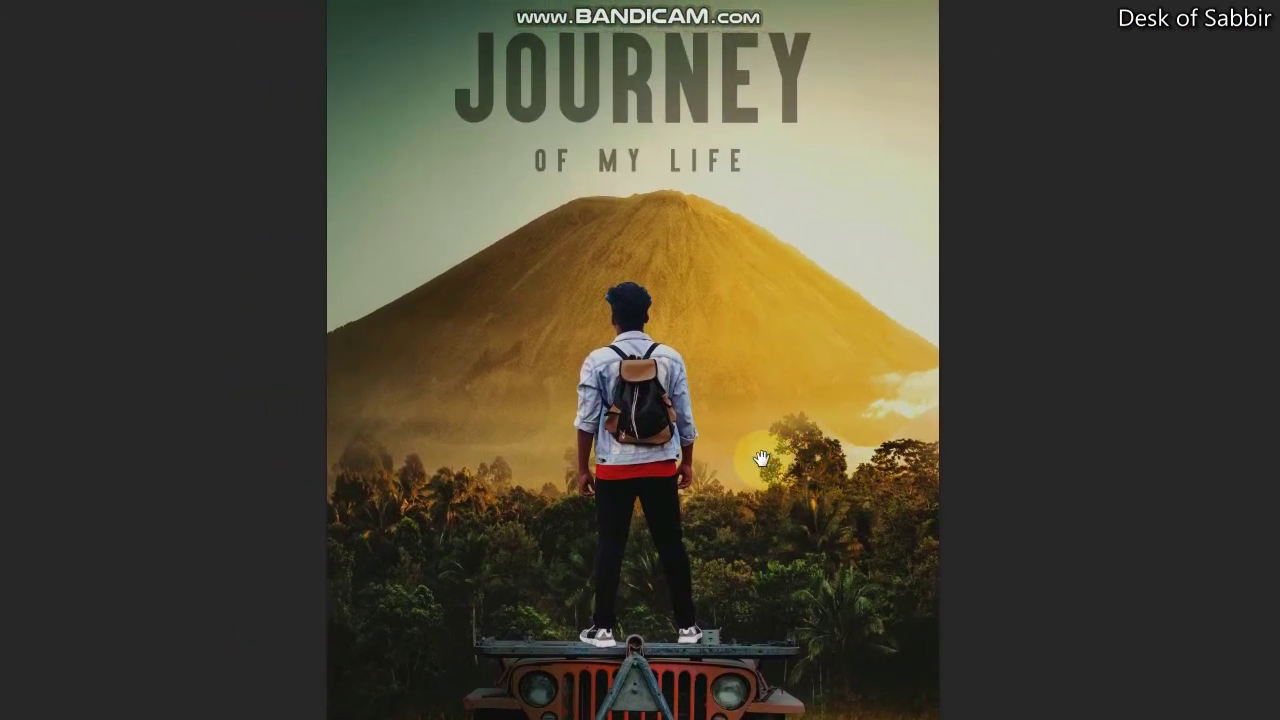
left_click_drag(760, 406, 751, 306)
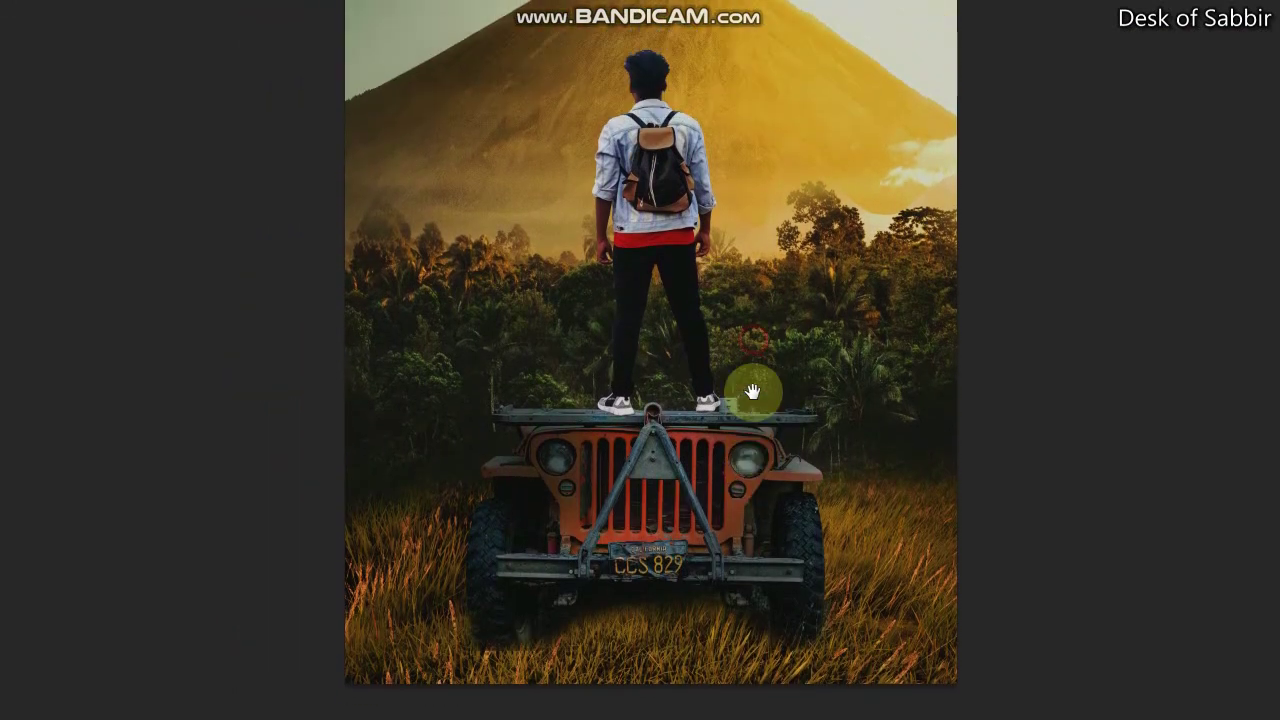